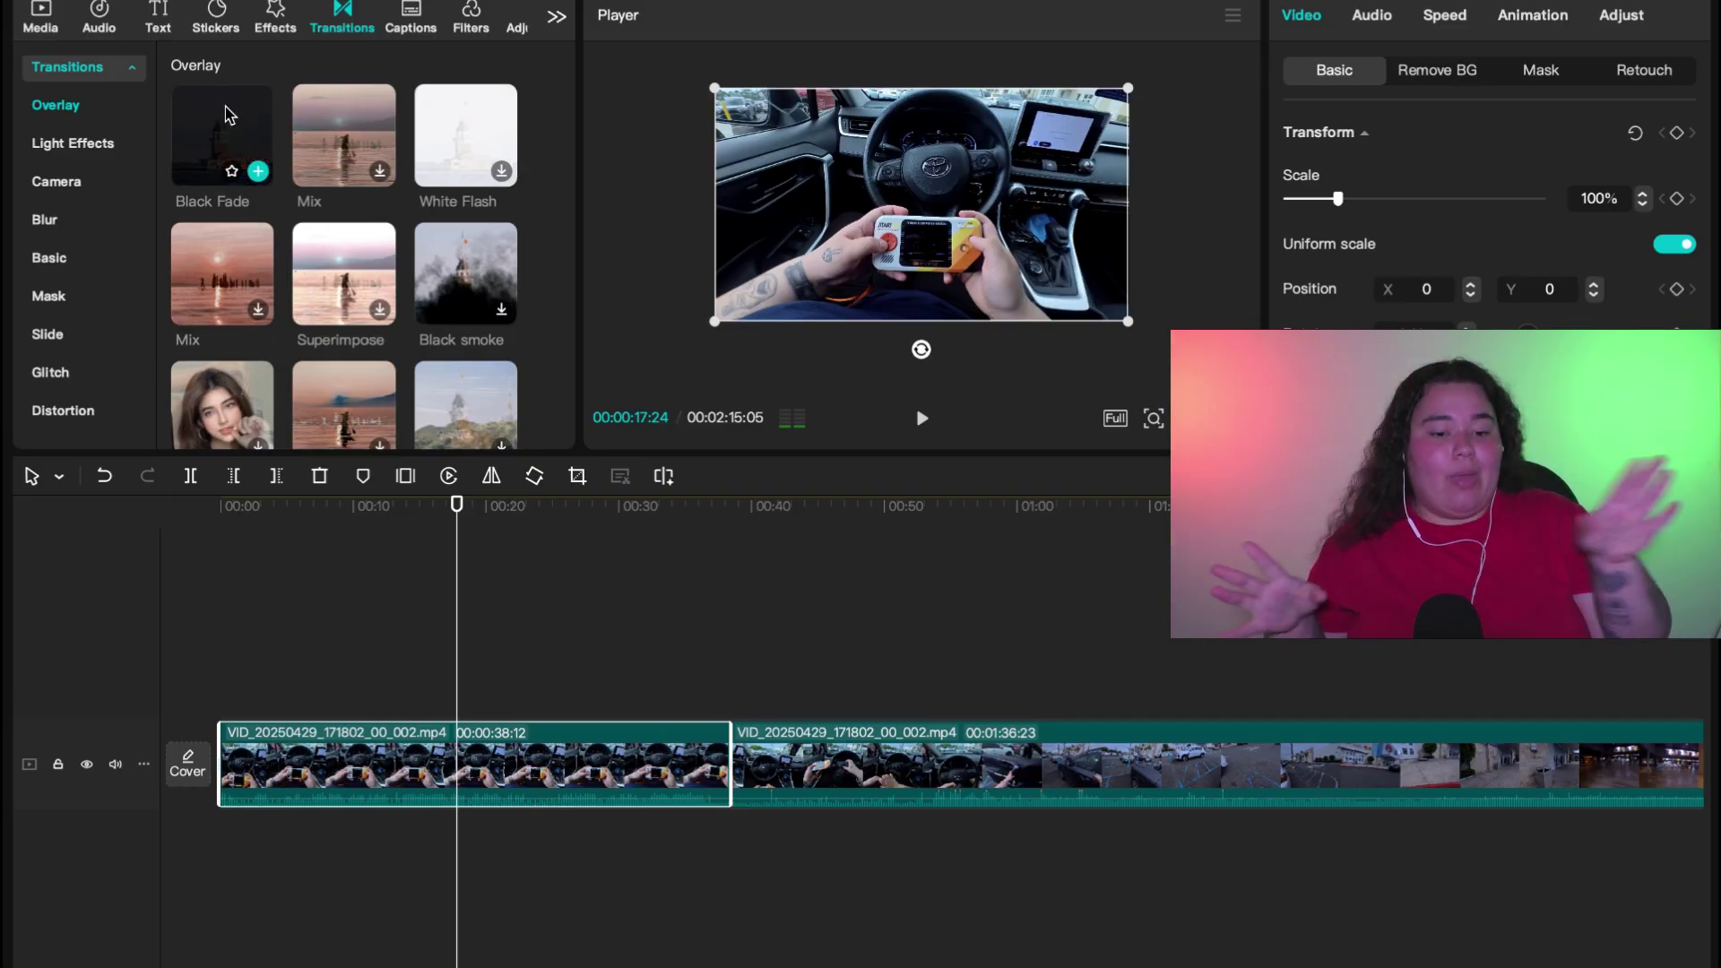
Add the Black Fade transition at the cut between the two clips and stretch it to 5.0 s.
drag(225, 112, 740, 783)
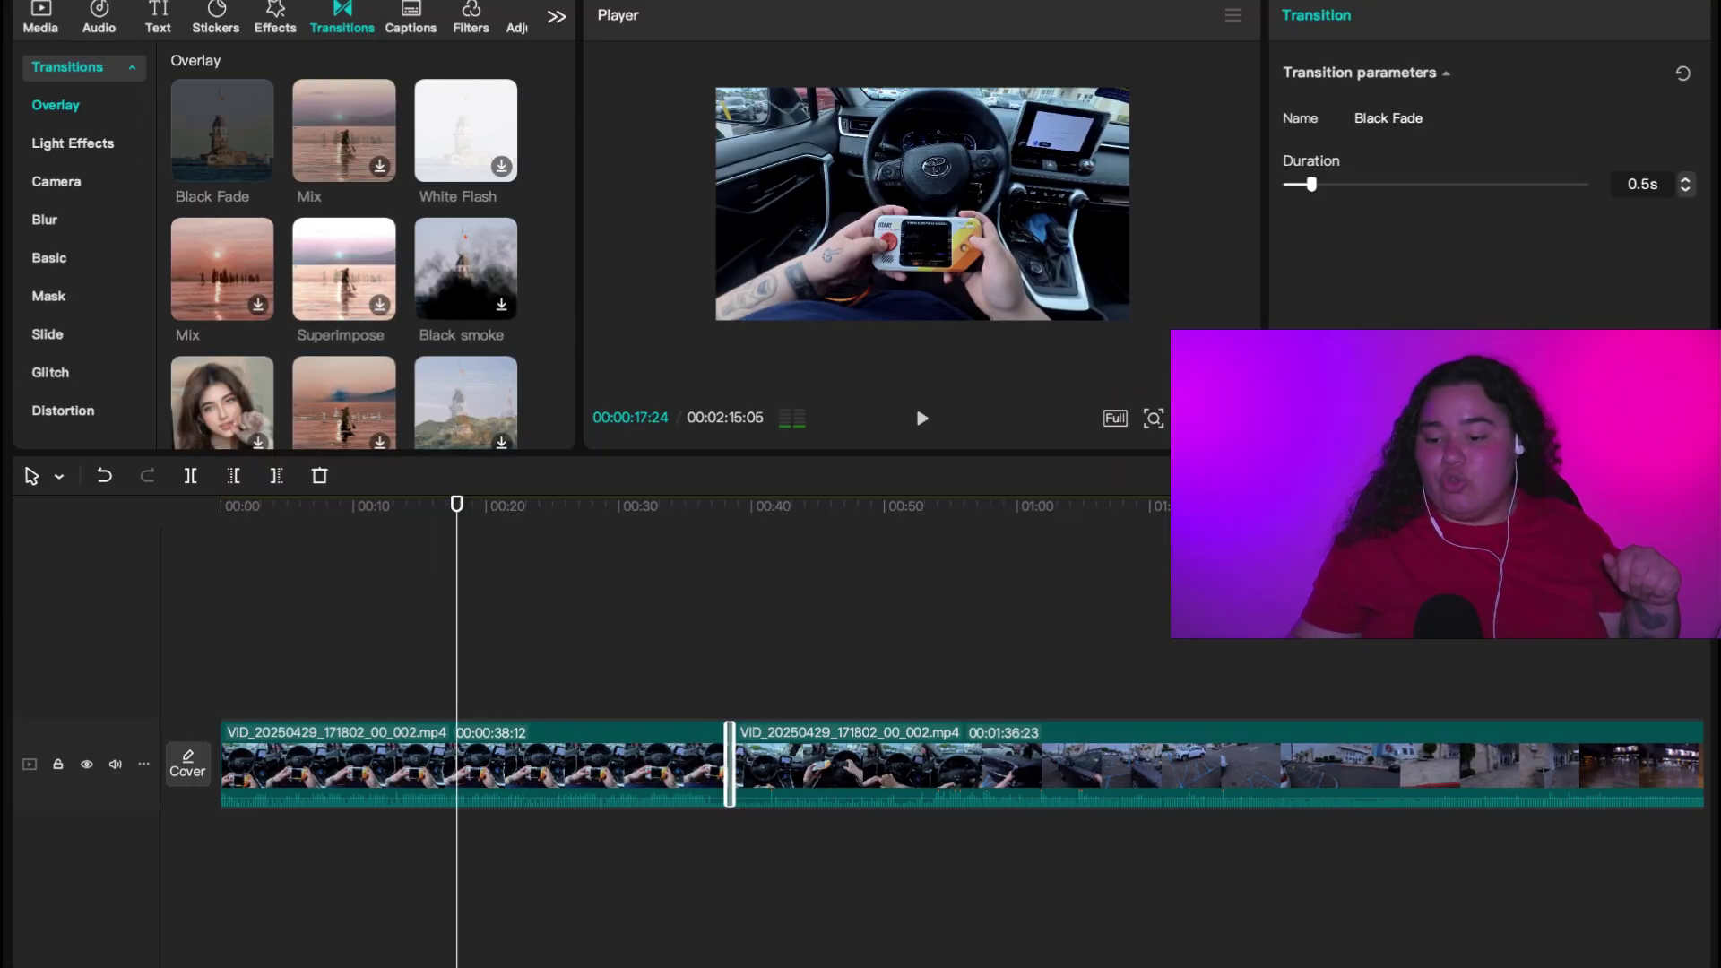
scroll(1120, 780, up, 5)
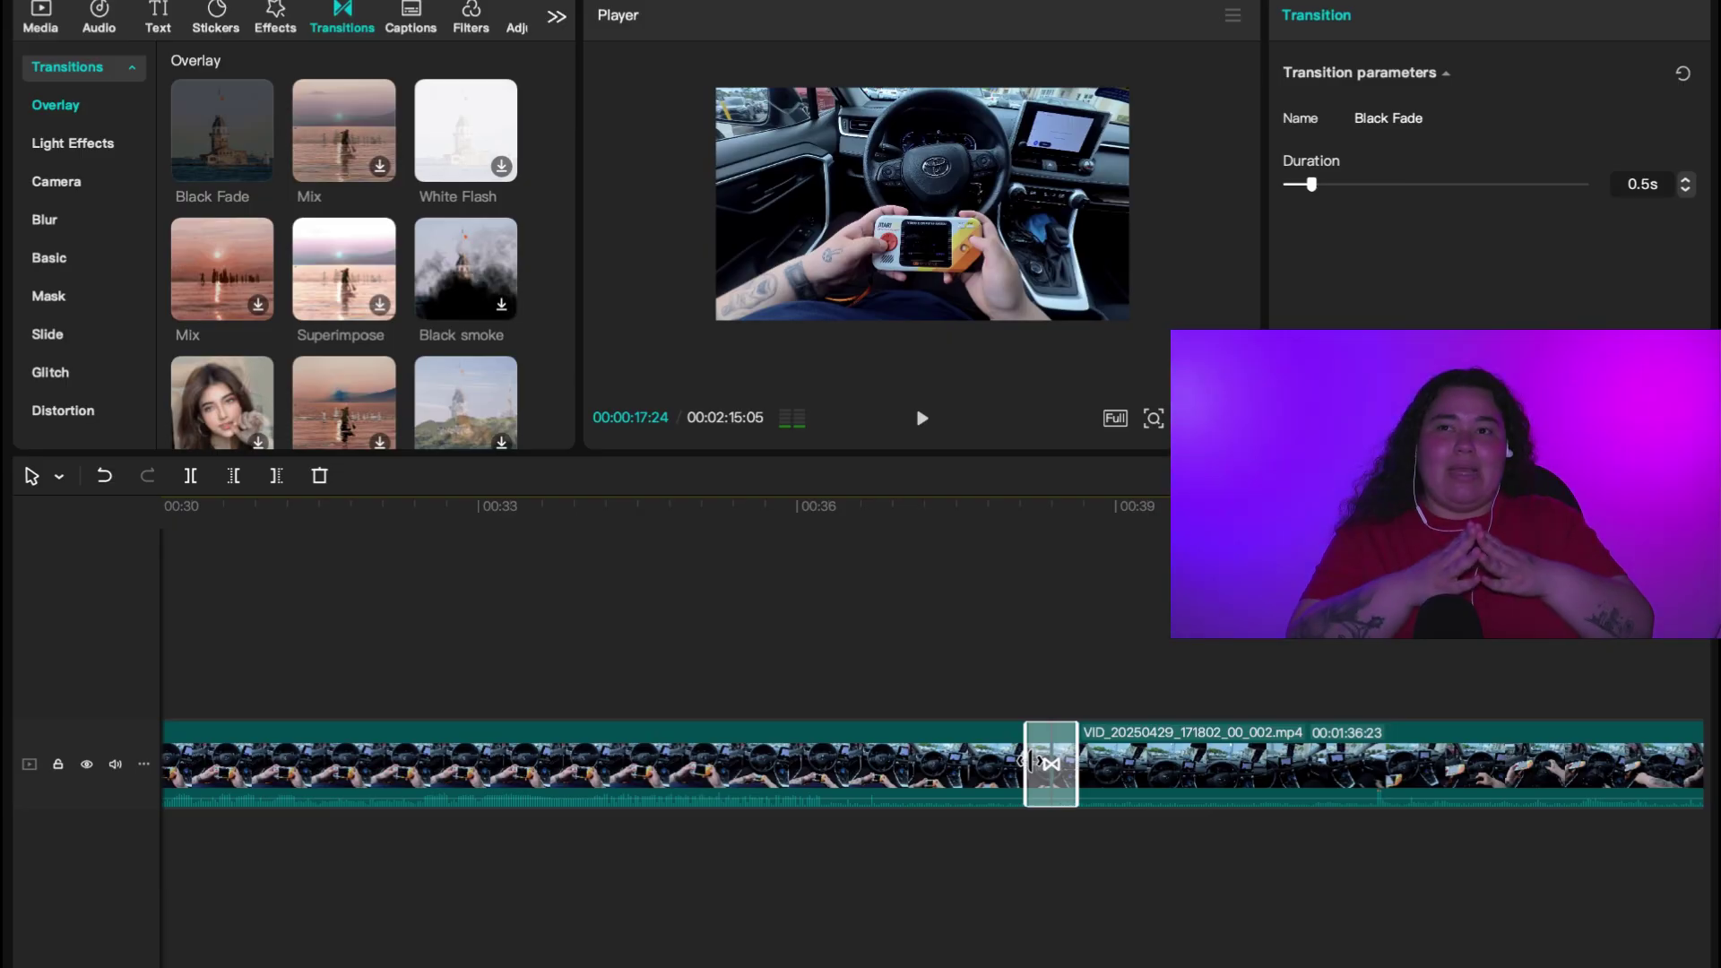
drag(1022, 762, 692, 762)
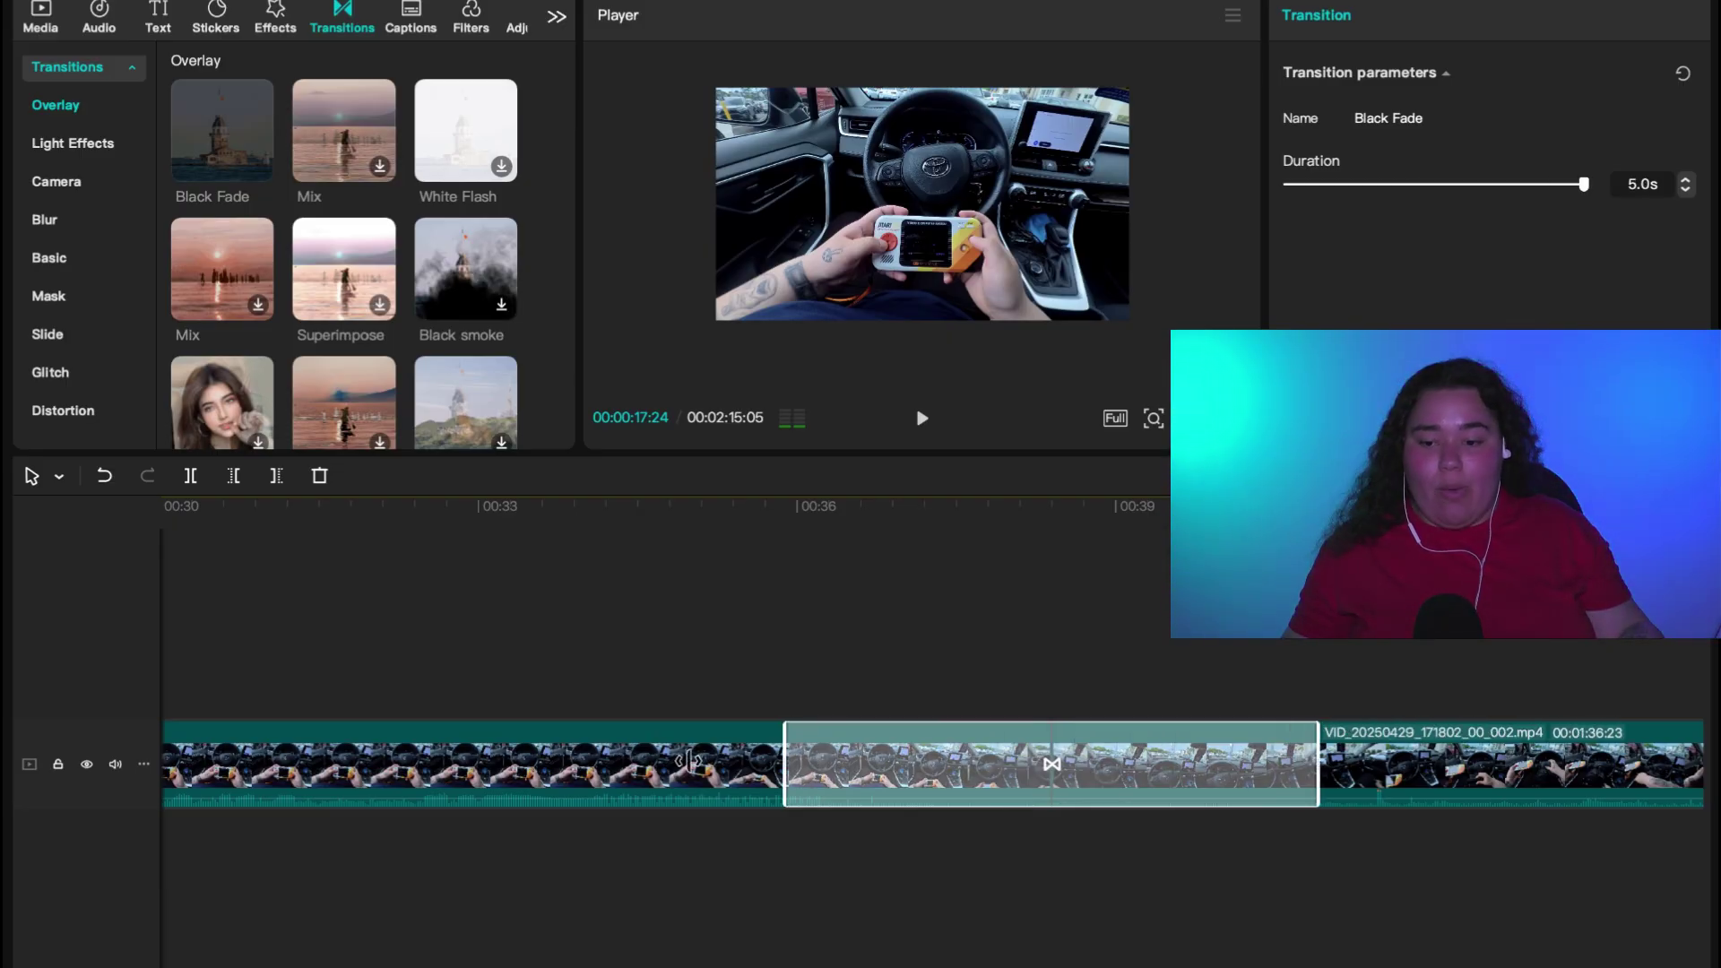
drag(691, 762, 899, 763)
Undo the transition's lengthening and delete the Black Fade transition from the cut.
key(ctrl+z)
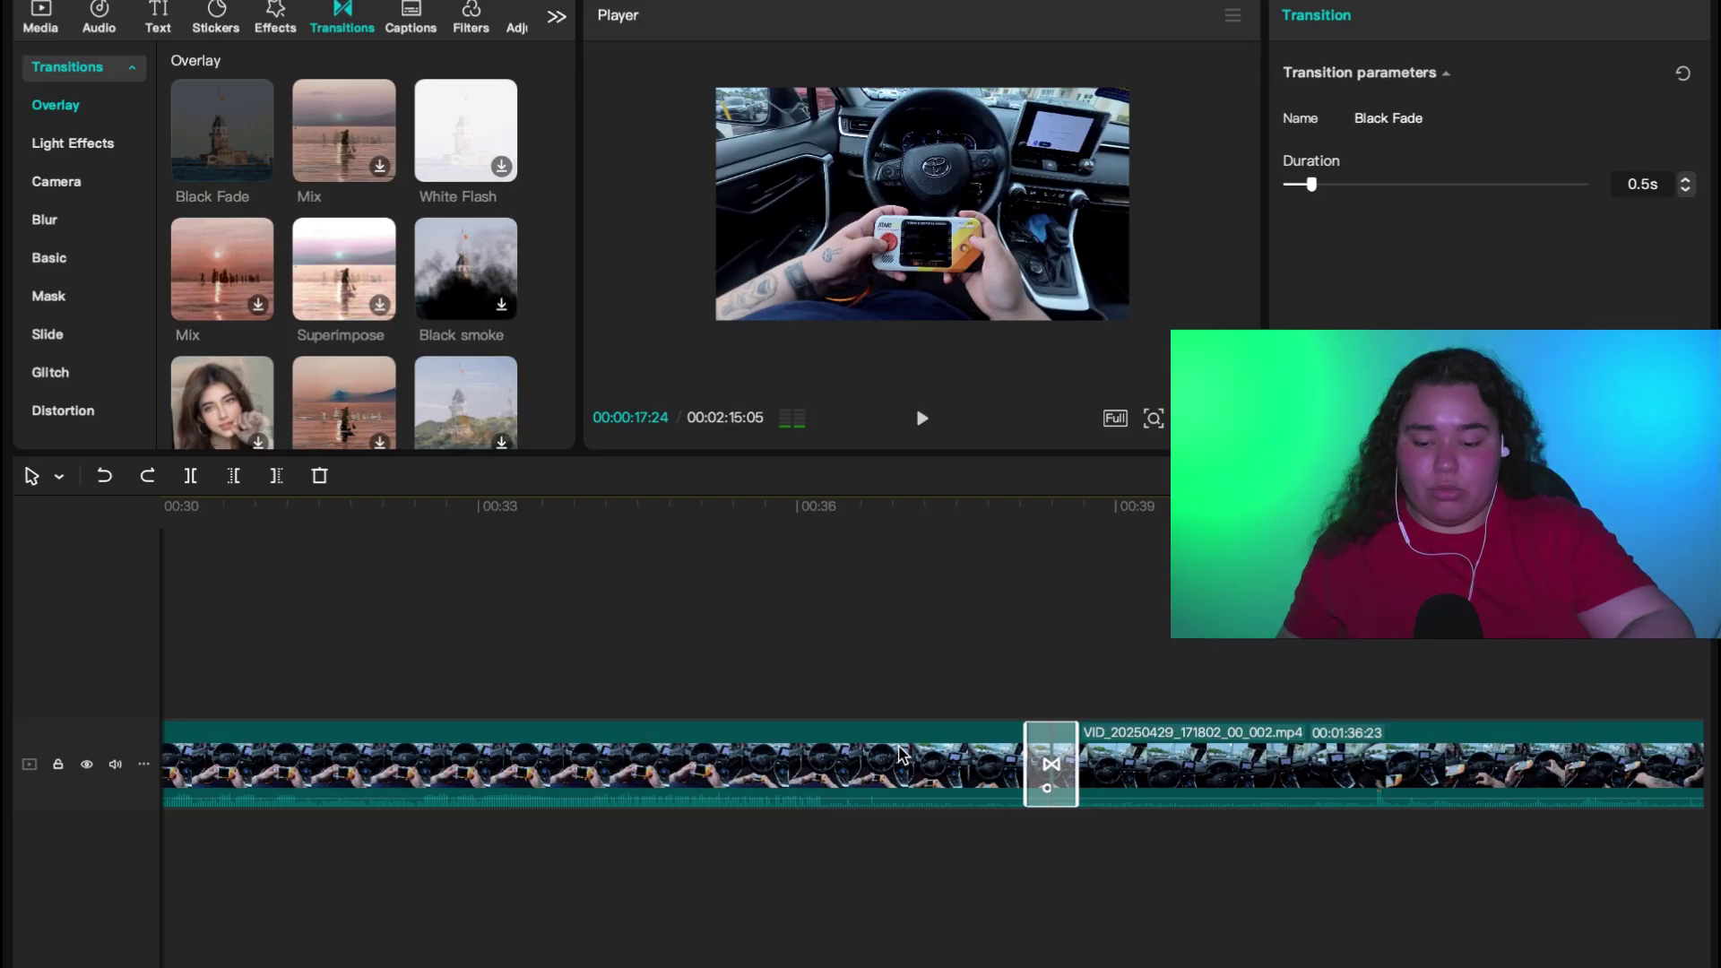
key(Delete)
Add Black Fade between the two clips again and extend the transition on the timeline to 3.0 s.
mouse_move(259, 168)
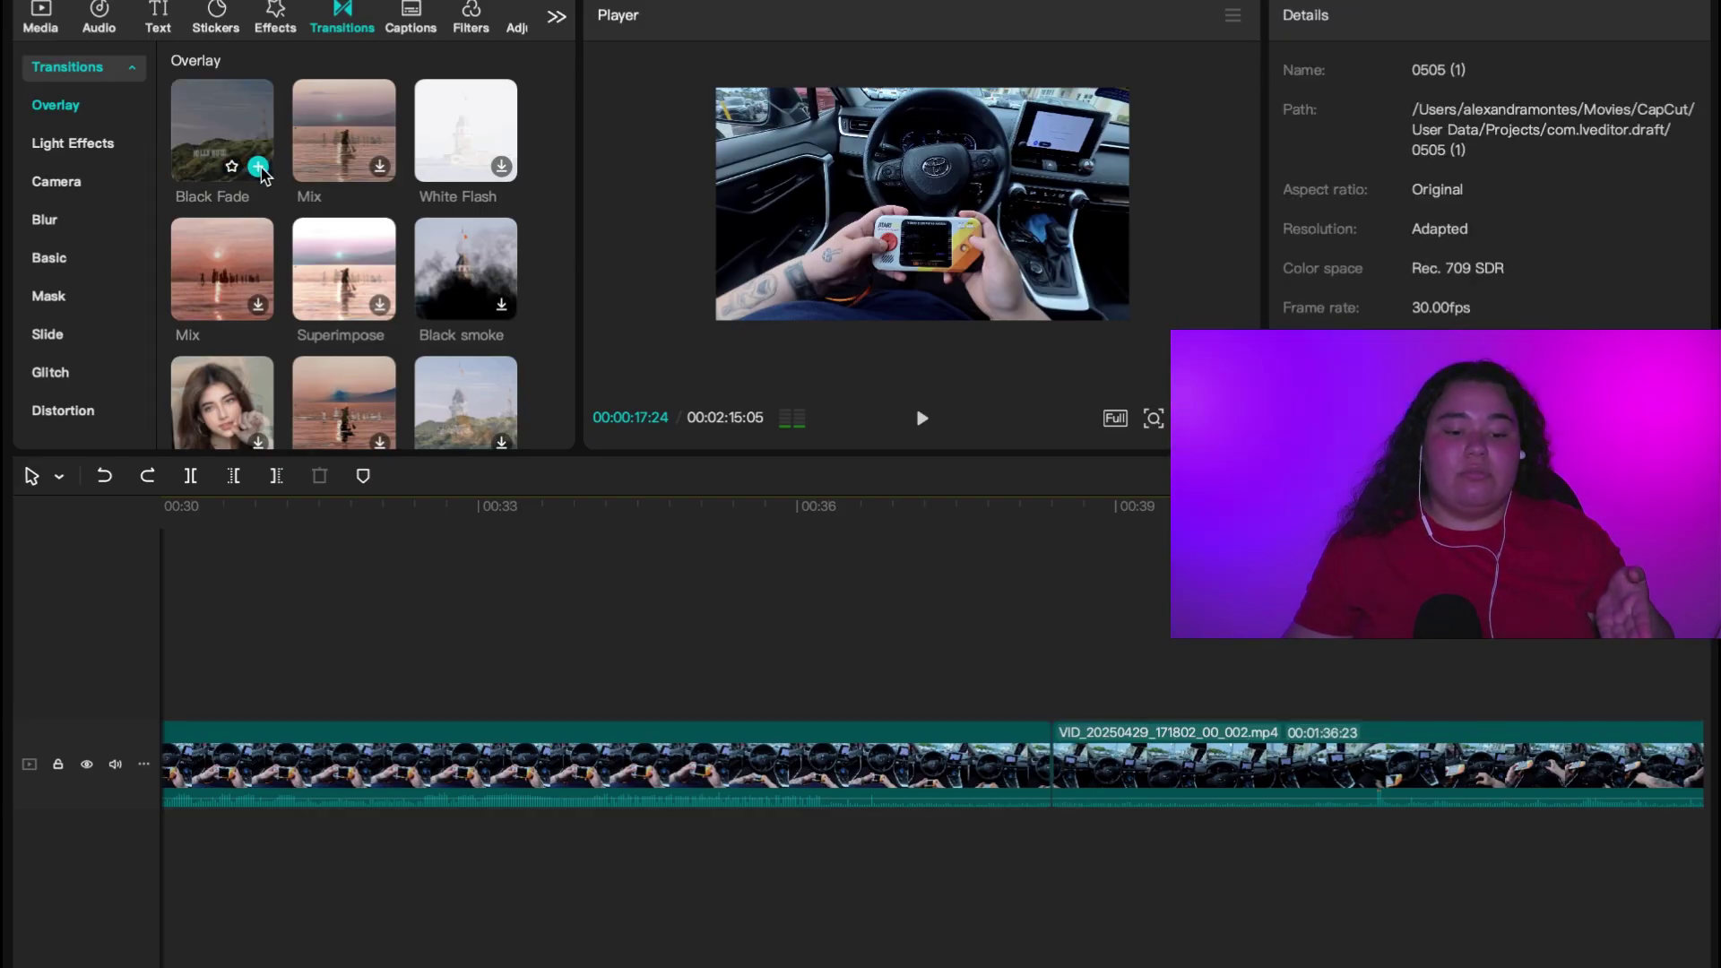
click(258, 167)
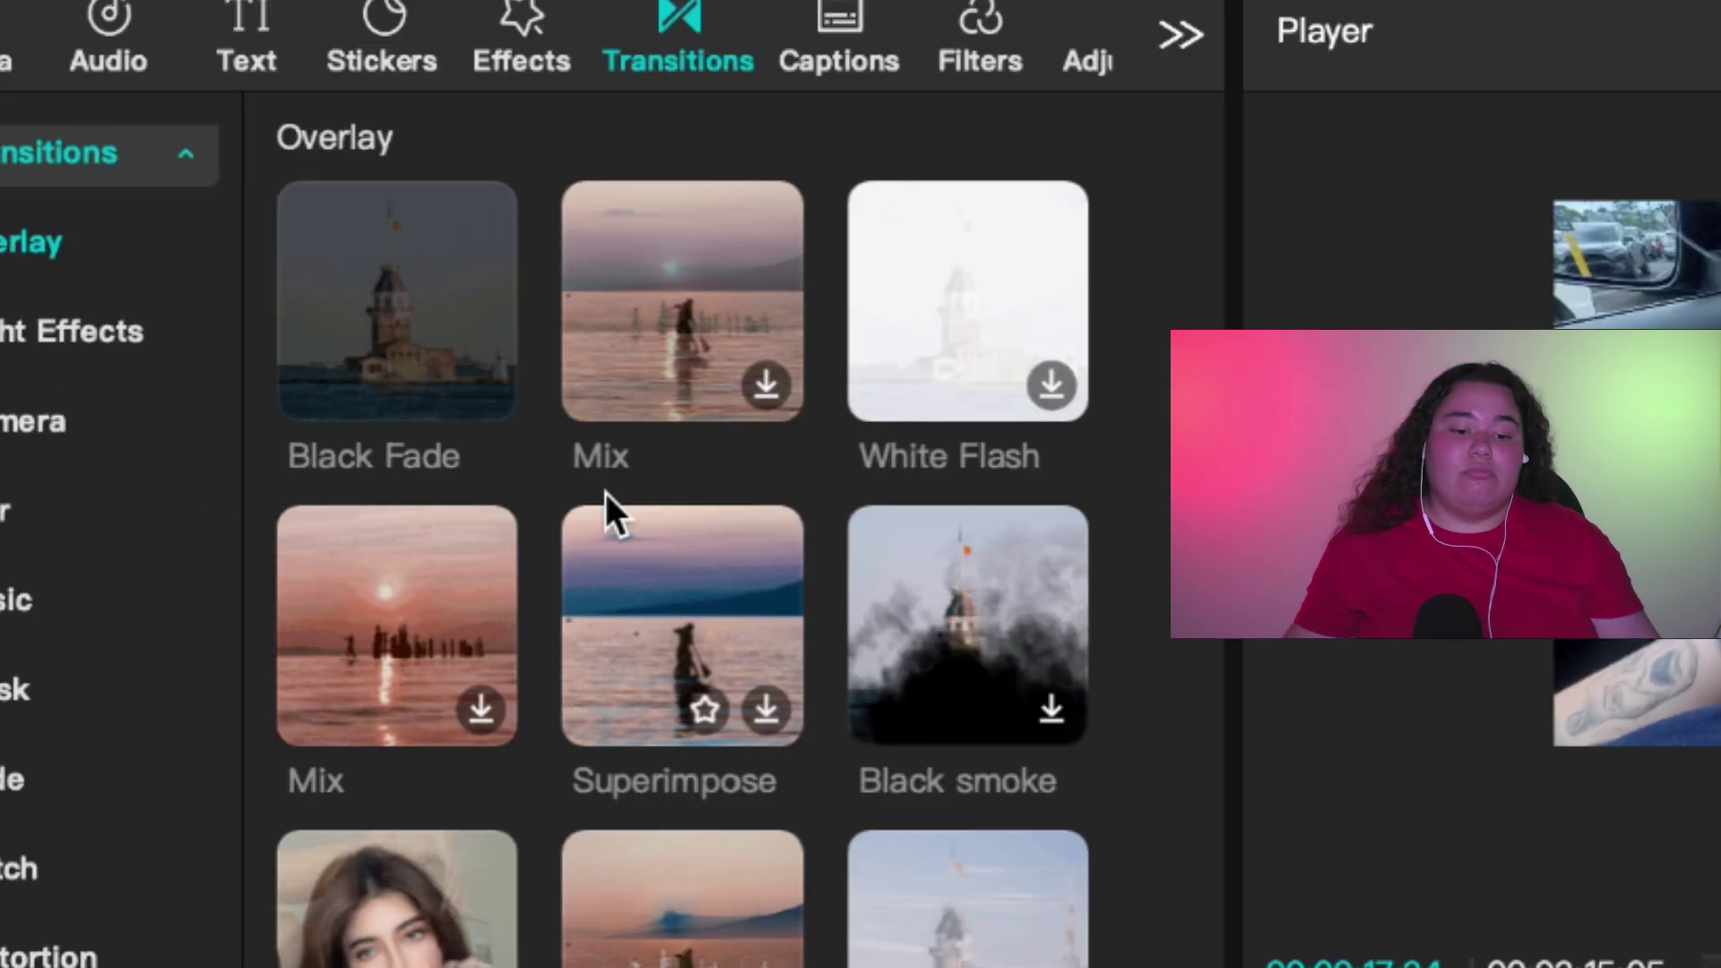
mouse_move(260, 168)
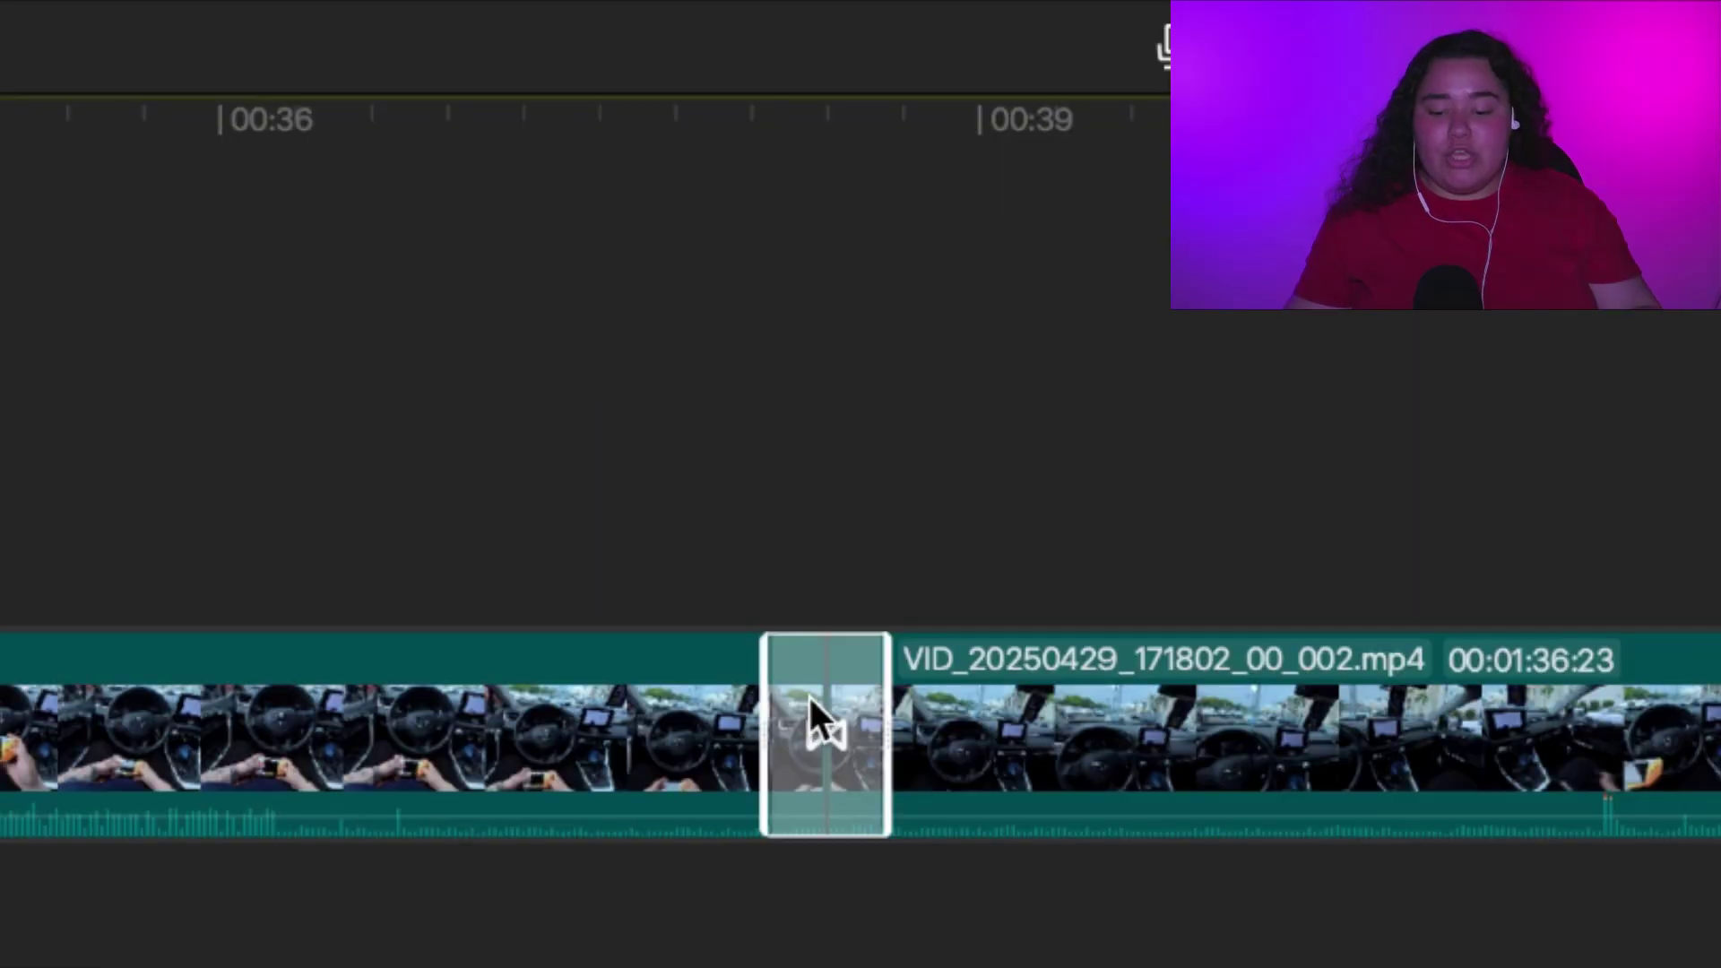
drag(771, 709, 502, 727)
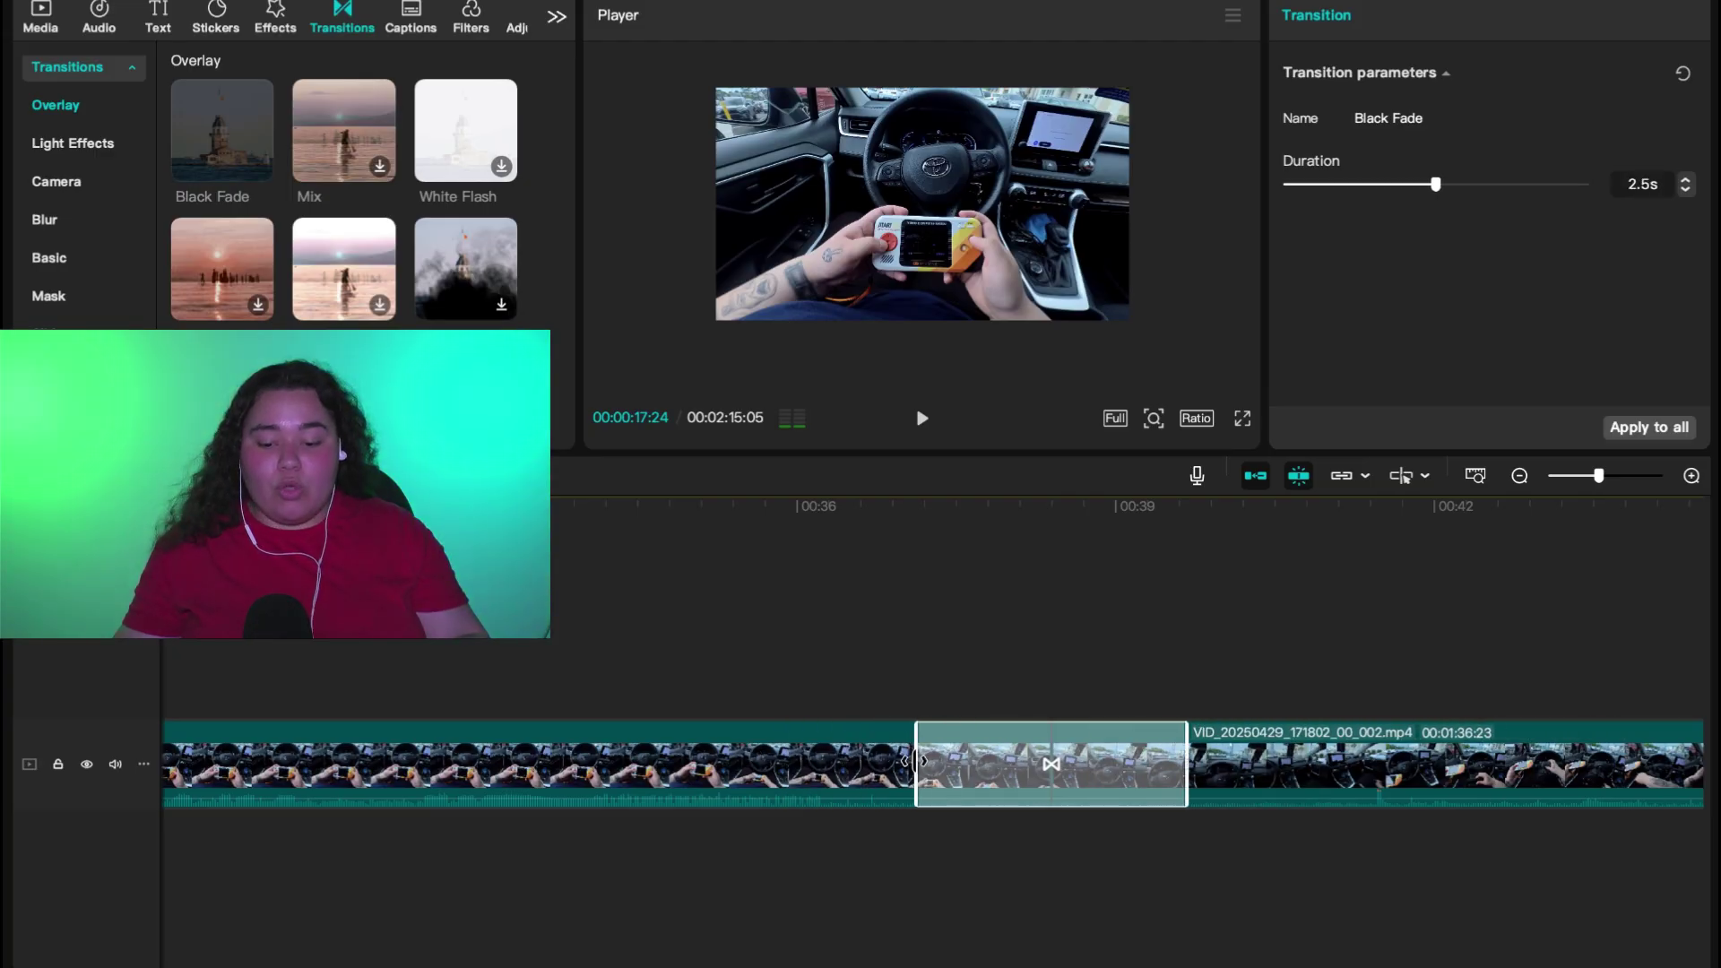
drag(917, 762, 883, 762)
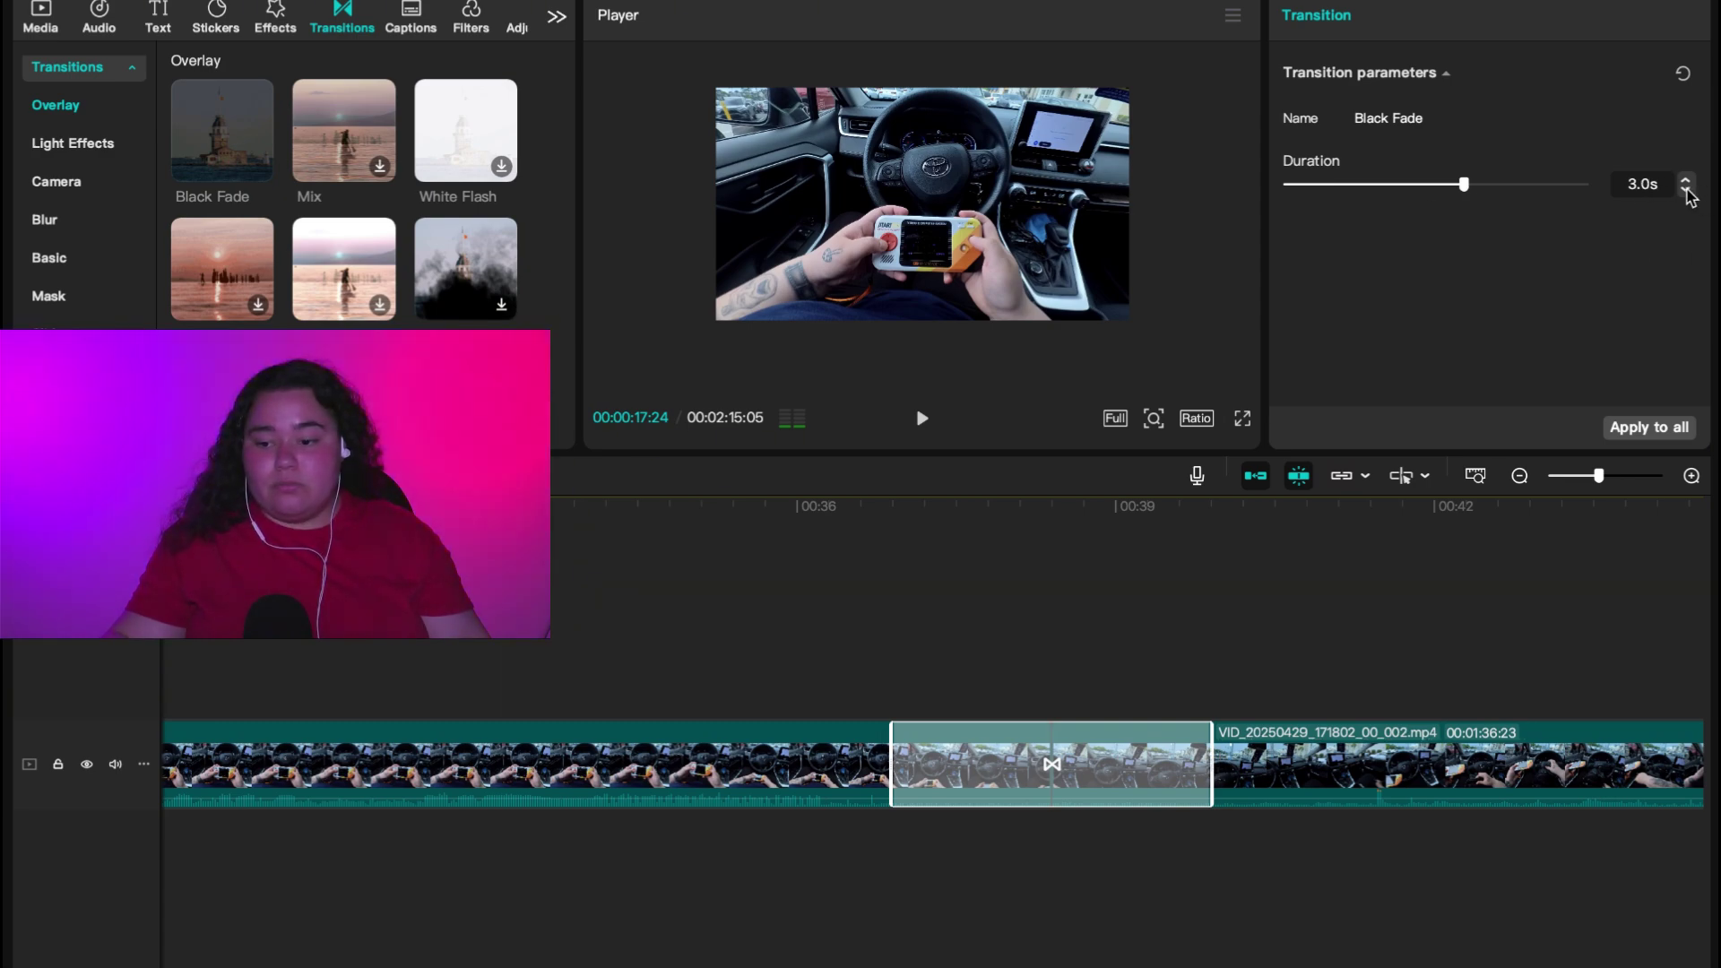
Lower the Black Fade duration to 1.9 s, and finally set it to 4.5 s.
click(1686, 190)
click(1686, 190)
click(1687, 190)
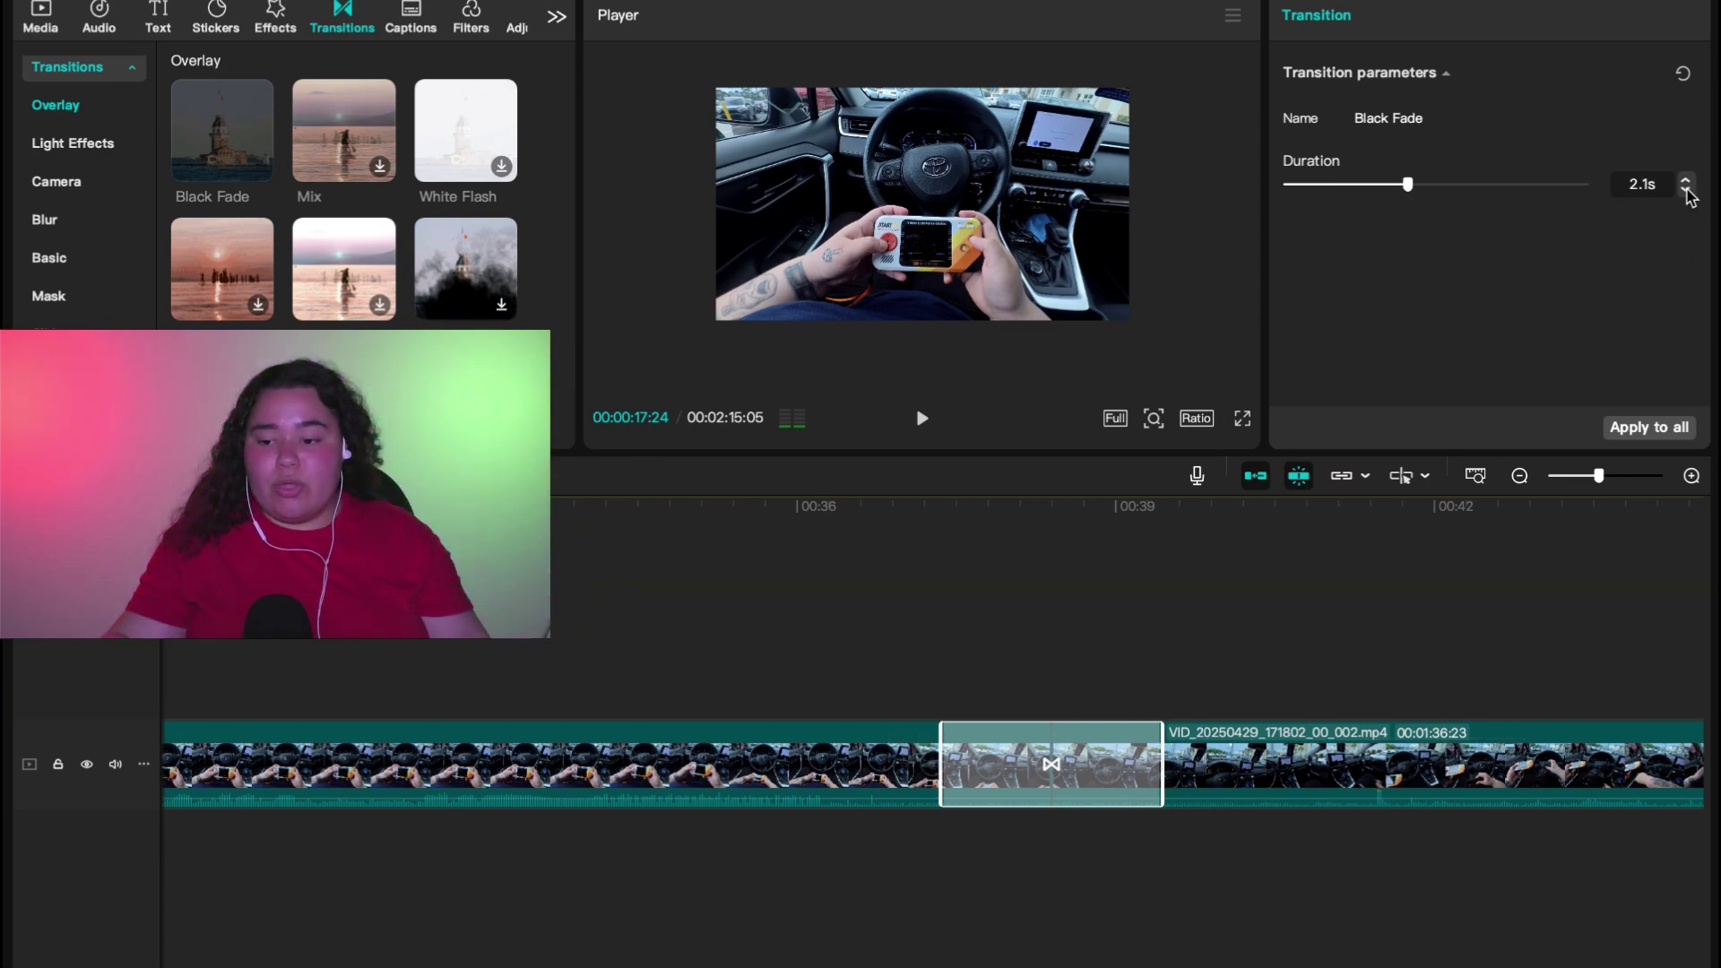
click(1686, 190)
click(1686, 190)
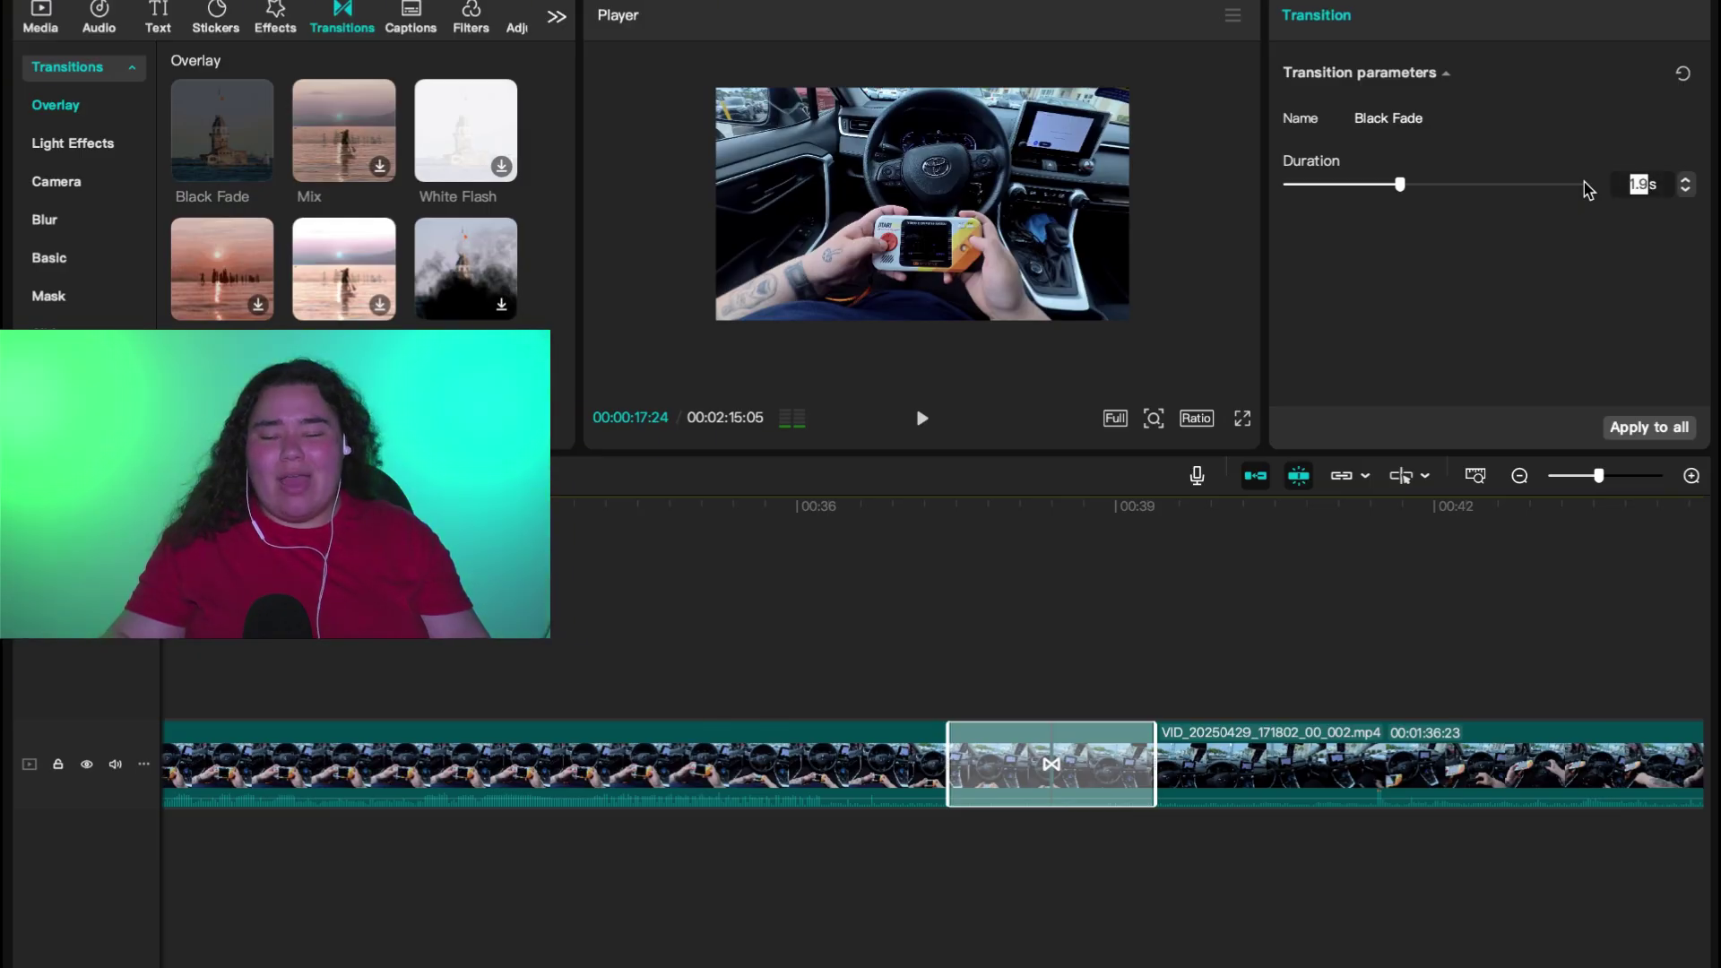
key(BackSpace)
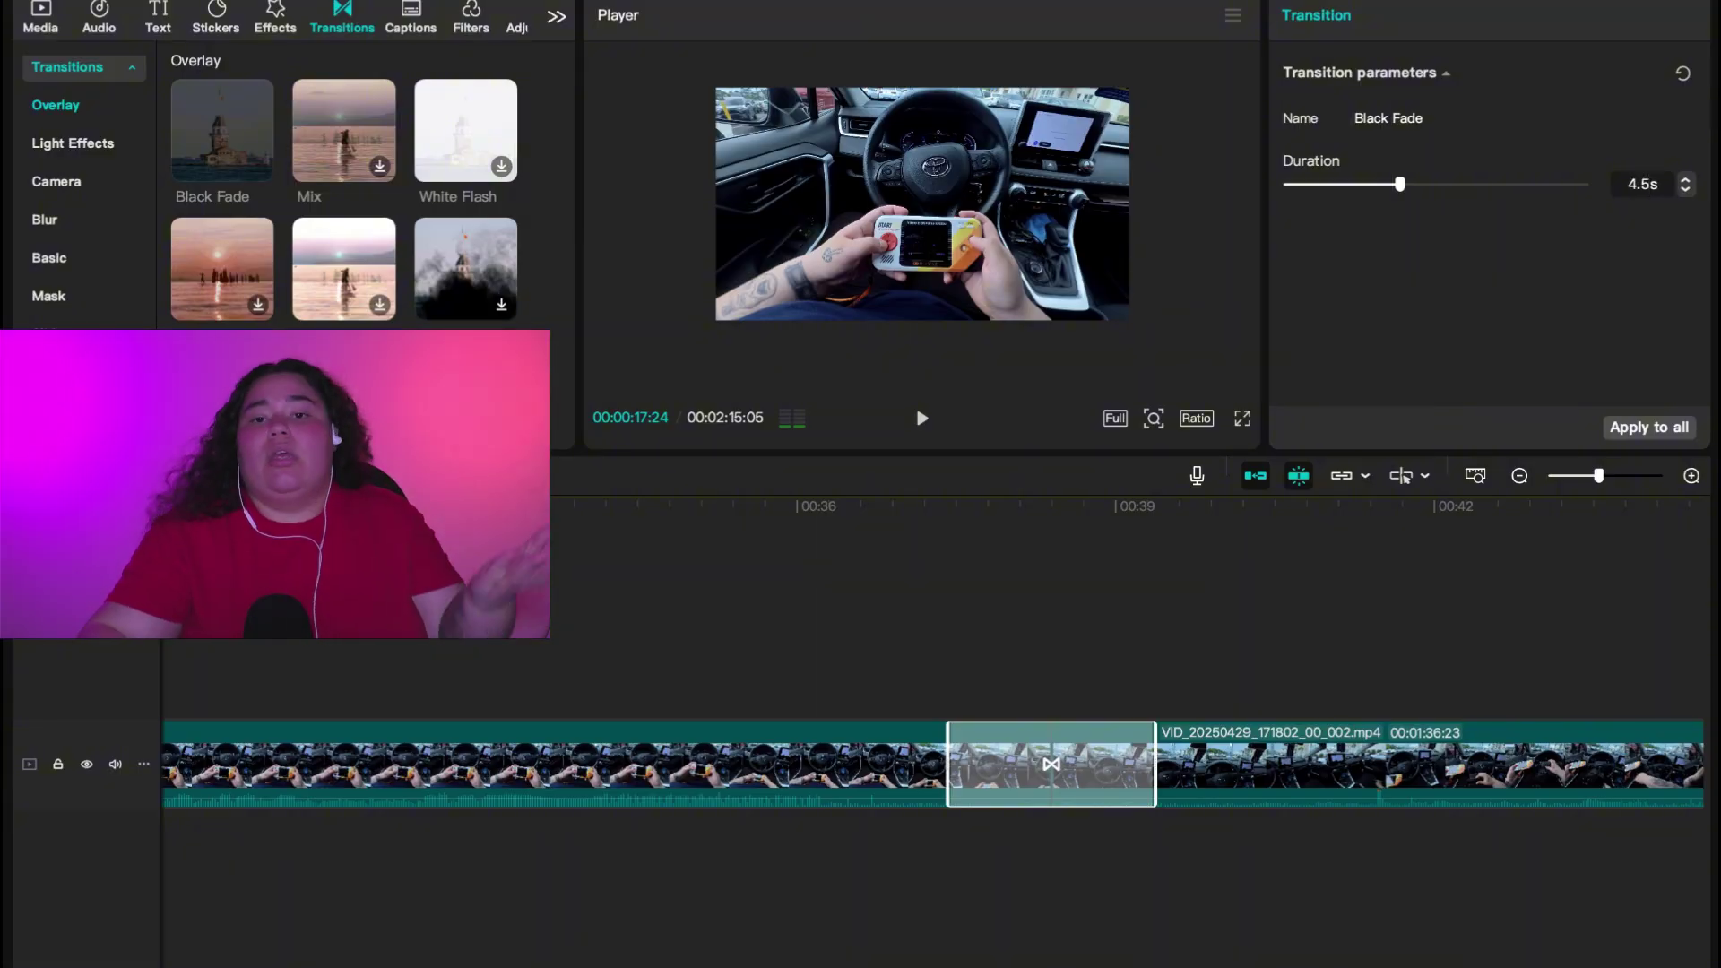
key(Return)
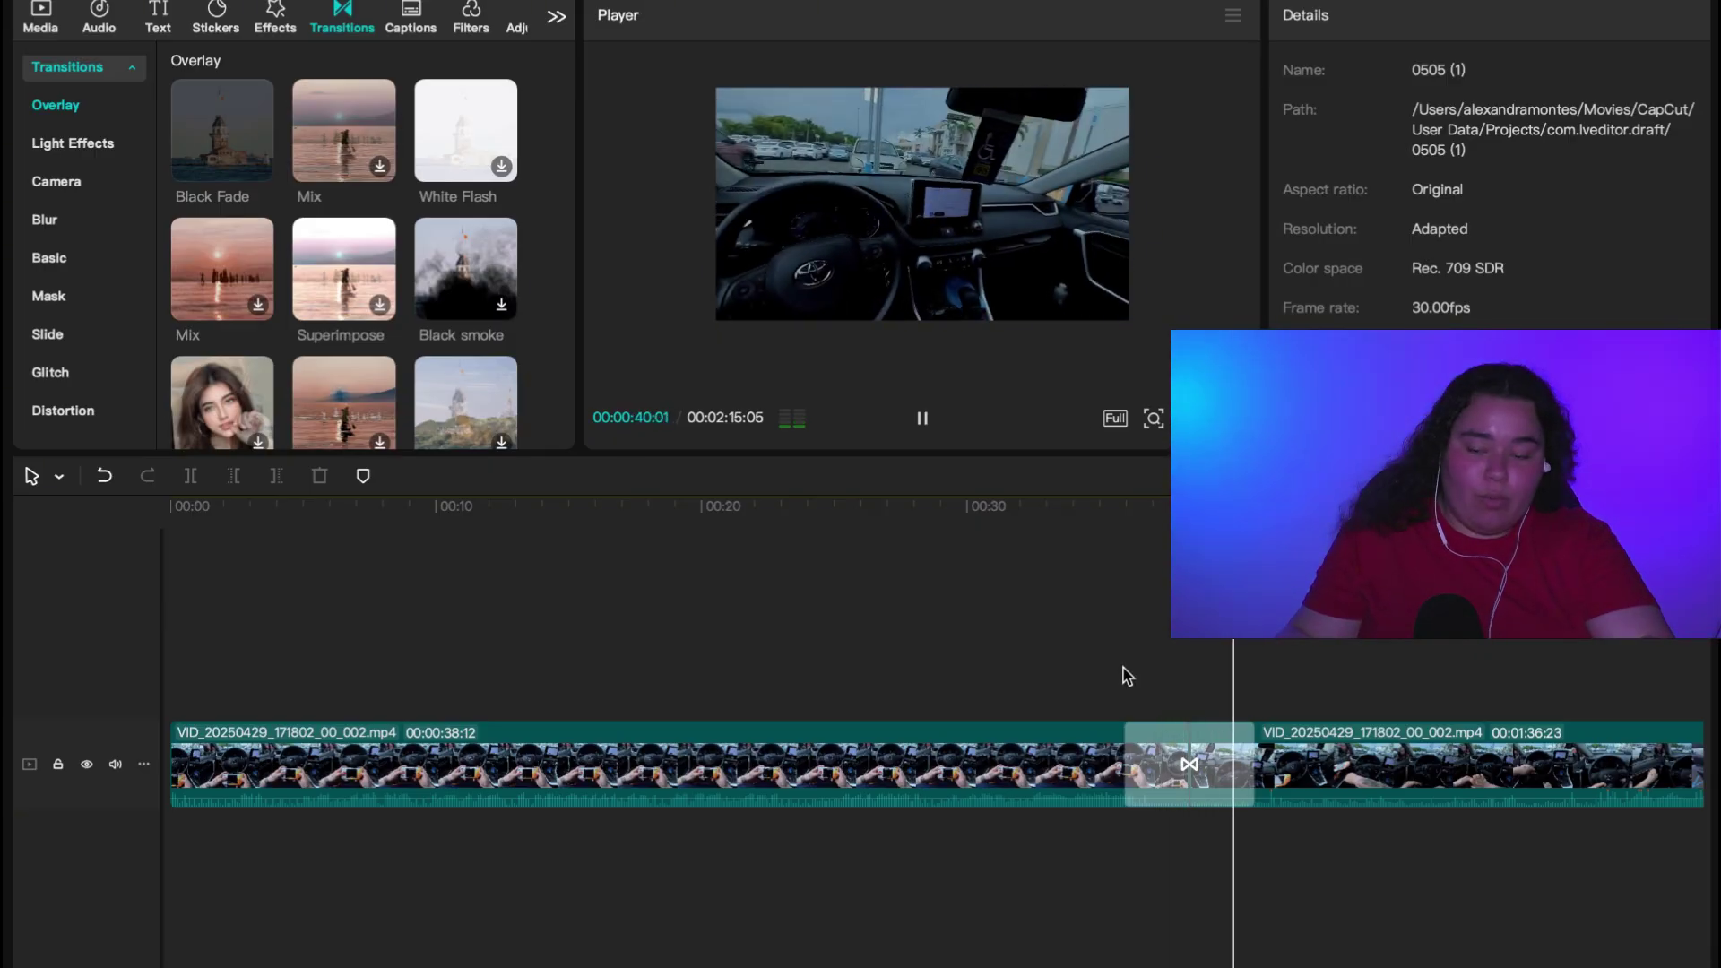
Replace the Black Fade transition at the cut with a 5.0 s Dissolve transition.
click(1171, 744)
key(Delete)
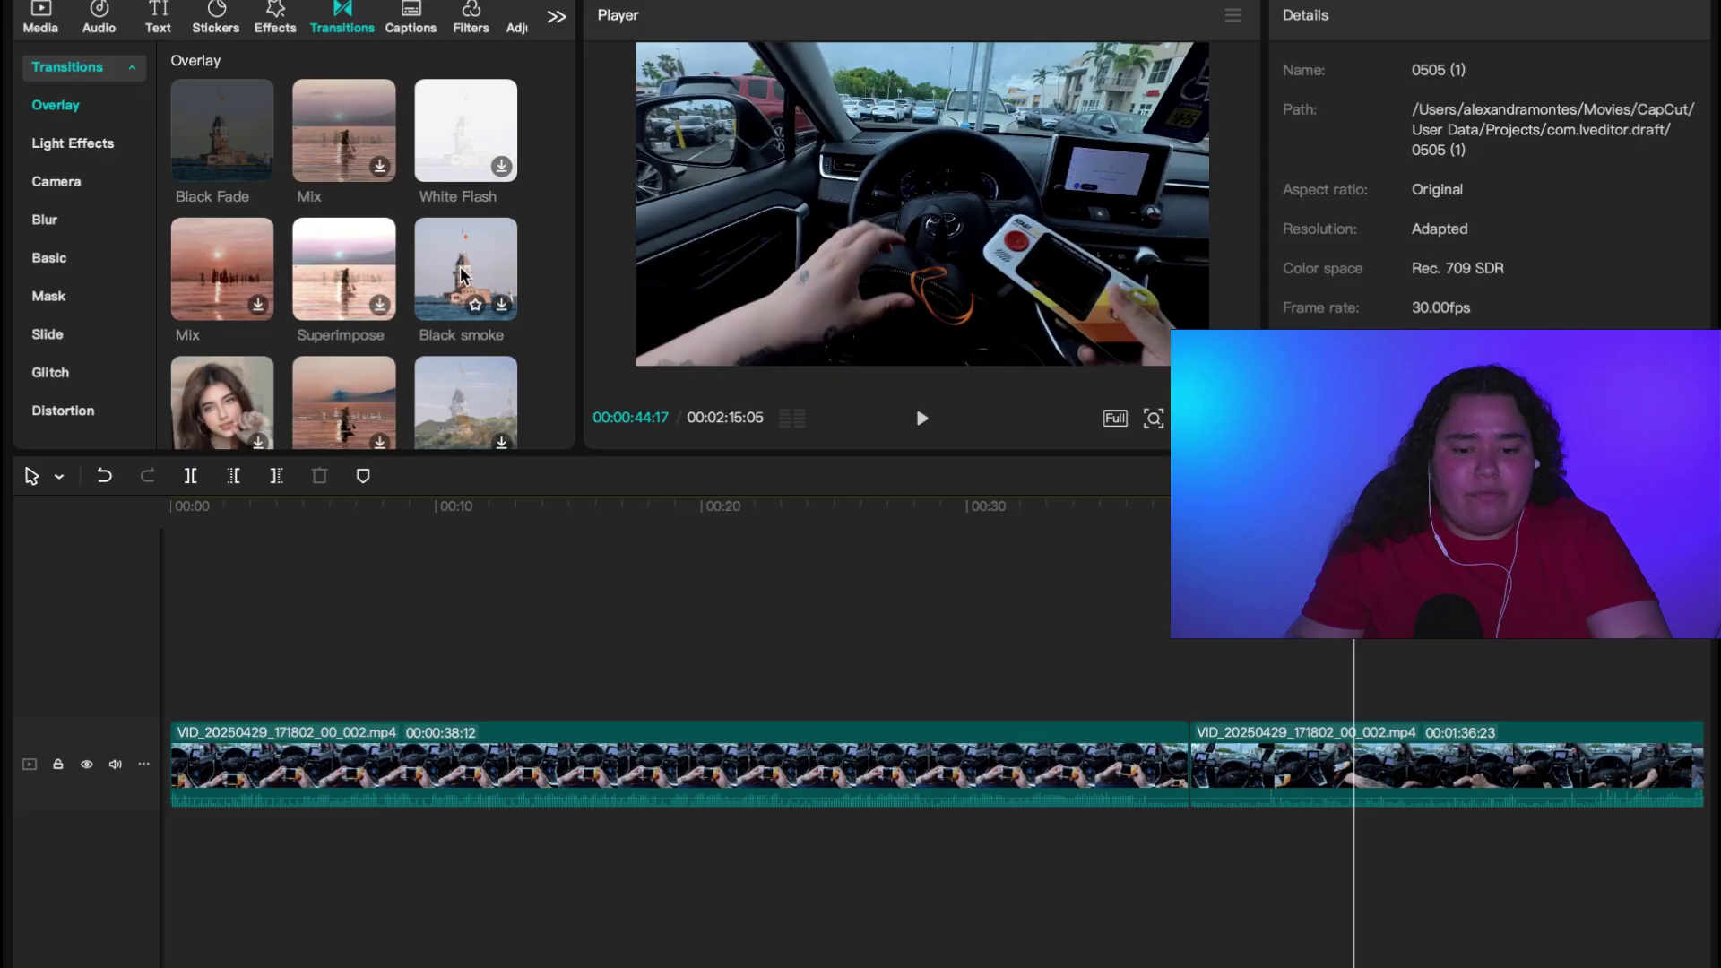
scroll(349, 341, down, 2)
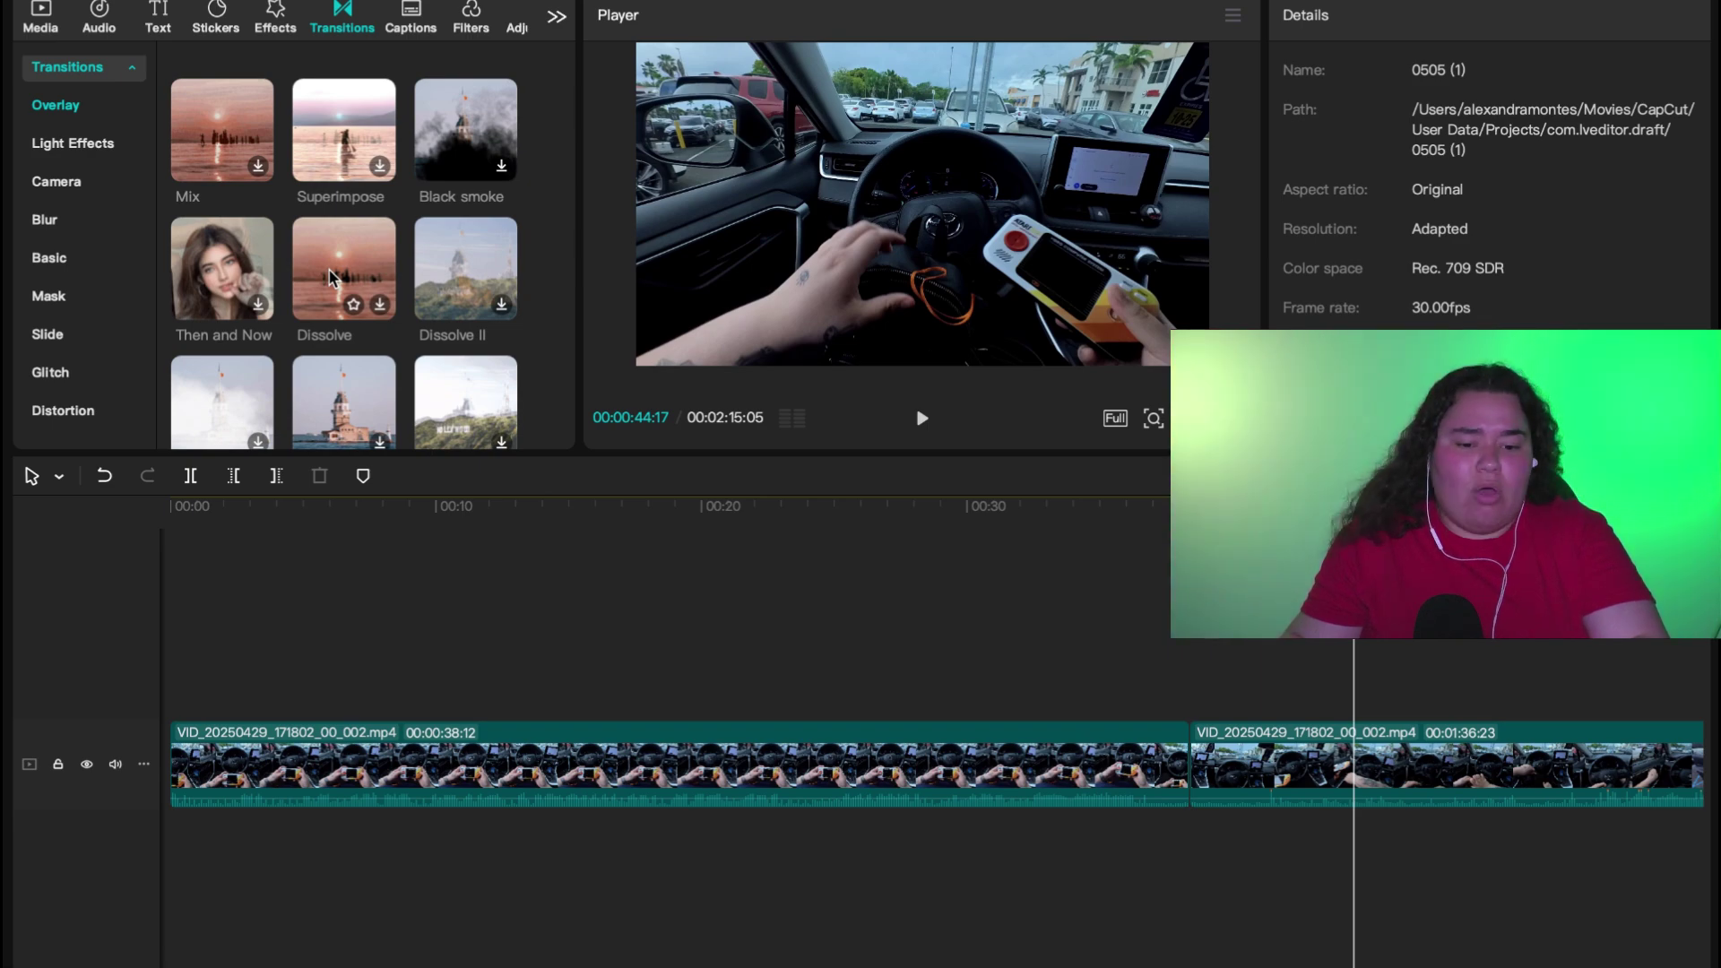
mouse_move(331, 276)
mouse_down()
mouse_move(830, 588)
mouse_move(1147, 708)
mouse_move(1188, 757)
mouse_move(1056, 759)
mouse_up()
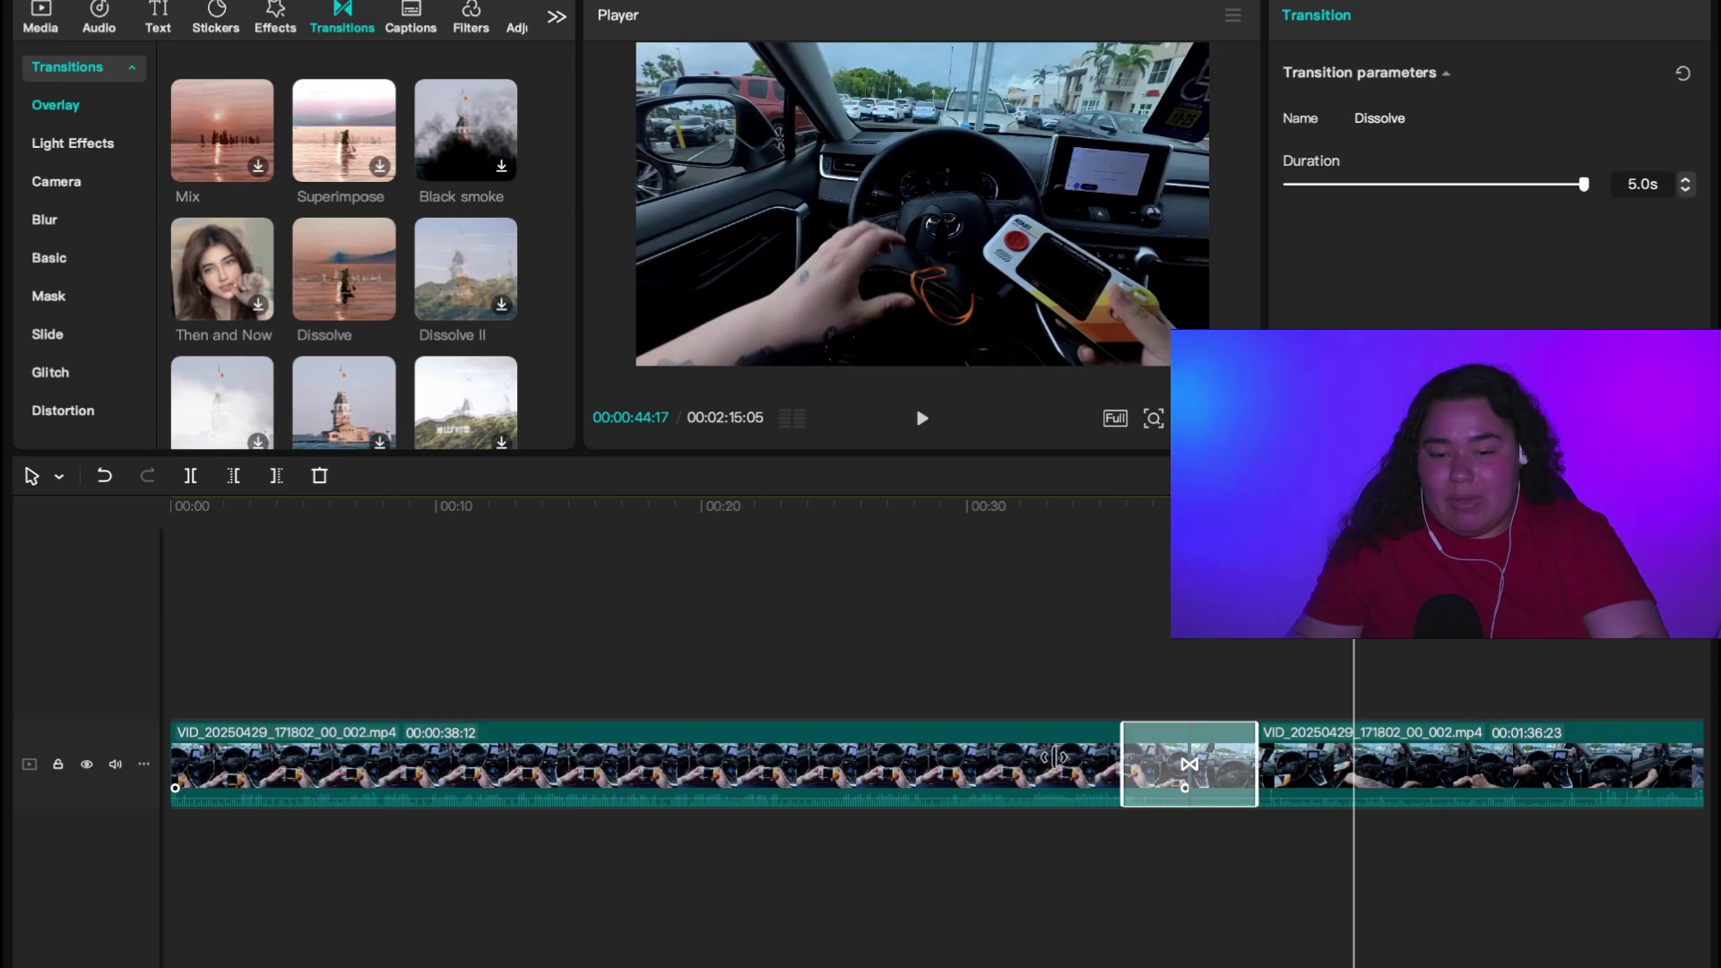
Play the timeline across the cut to preview the Dissolve transition between the two car interior clips.
click(1126, 673)
key(space)
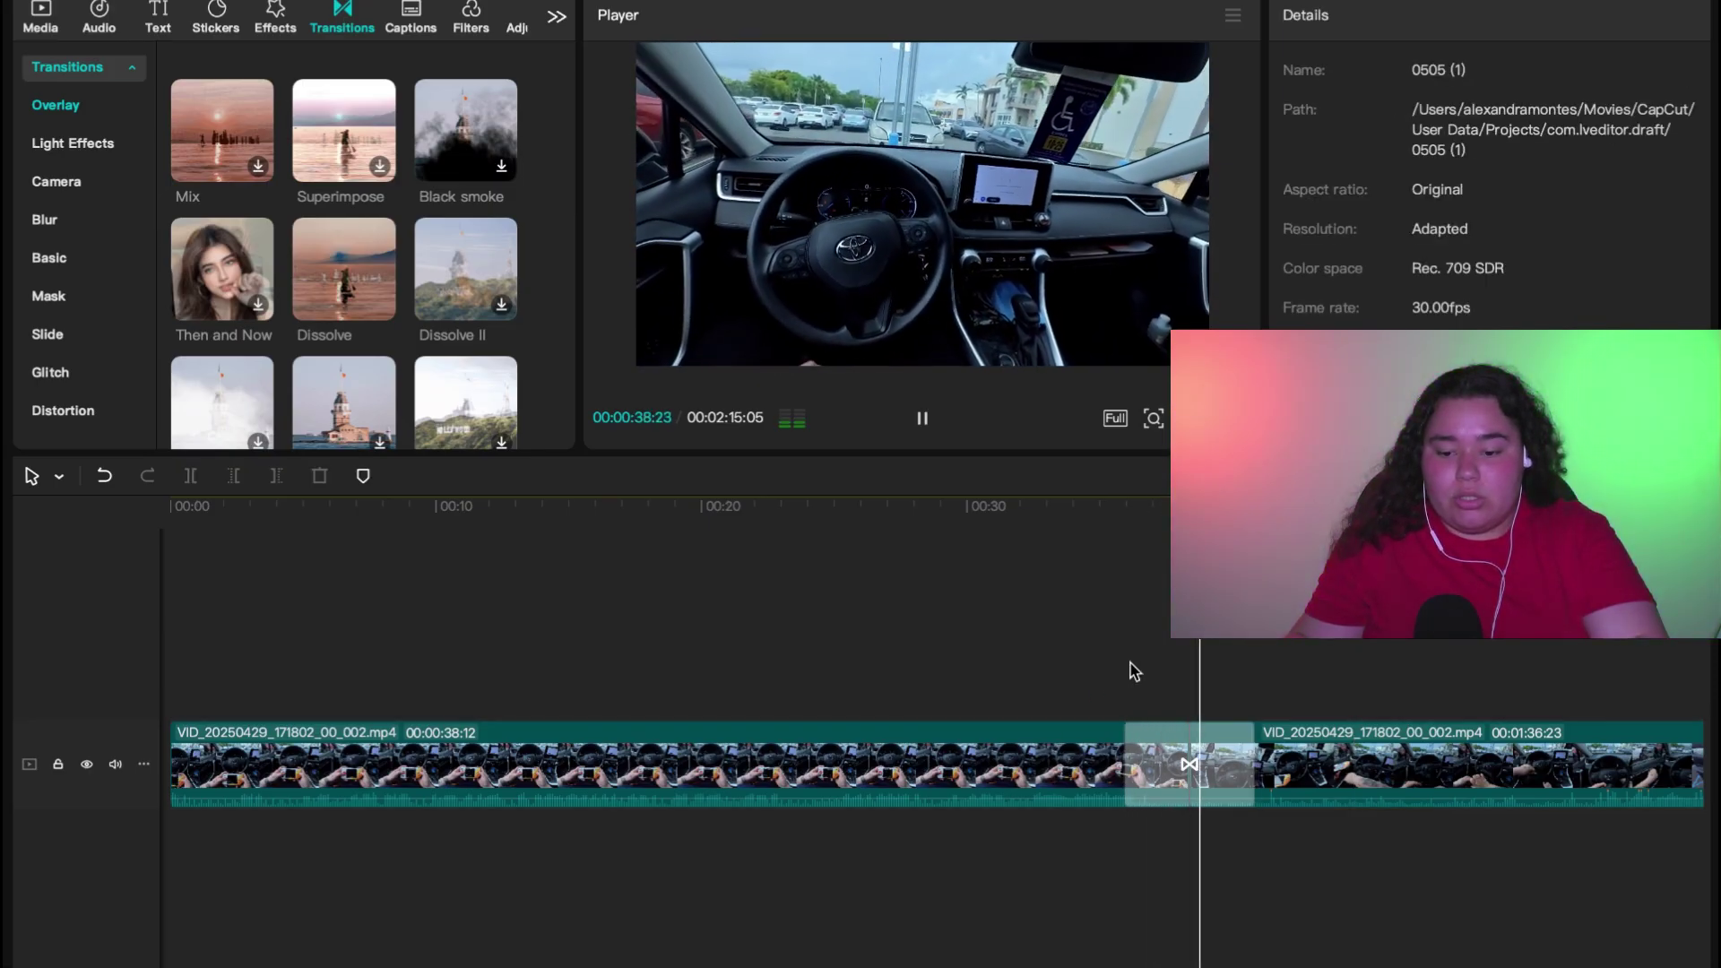
key(space)
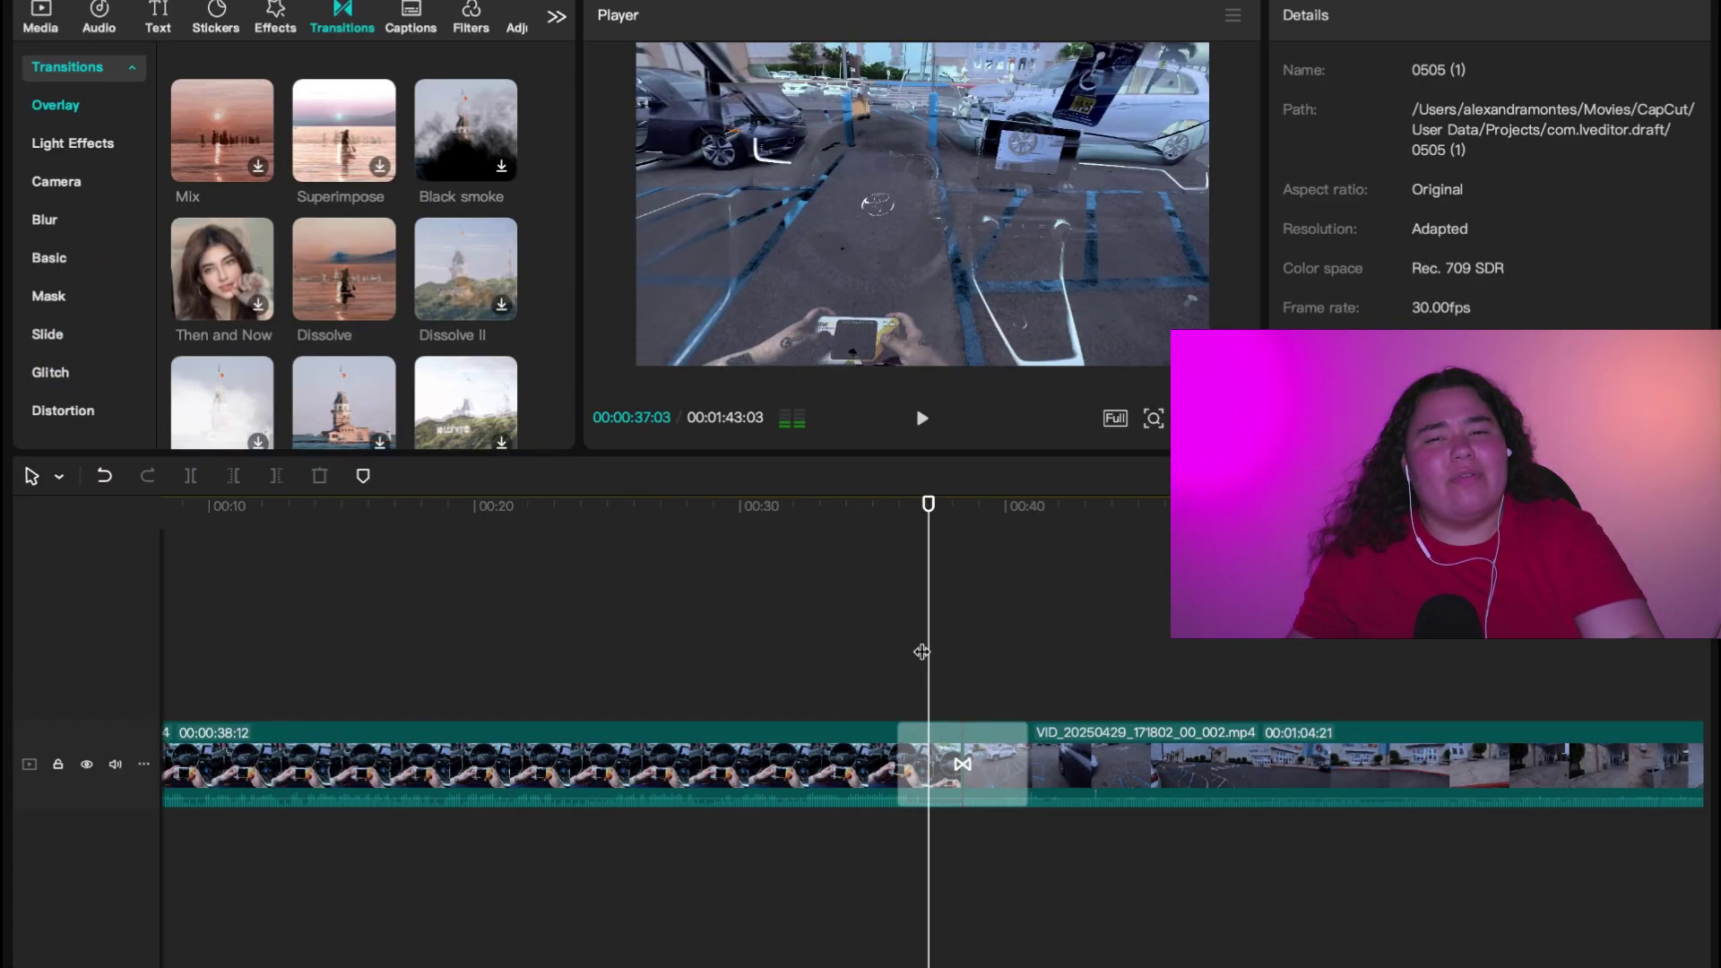
Preview the Dissolve transition from the car interior clip to the parking lot clip, starting playback ahead of the cut.
drag(927, 651, 709, 637)
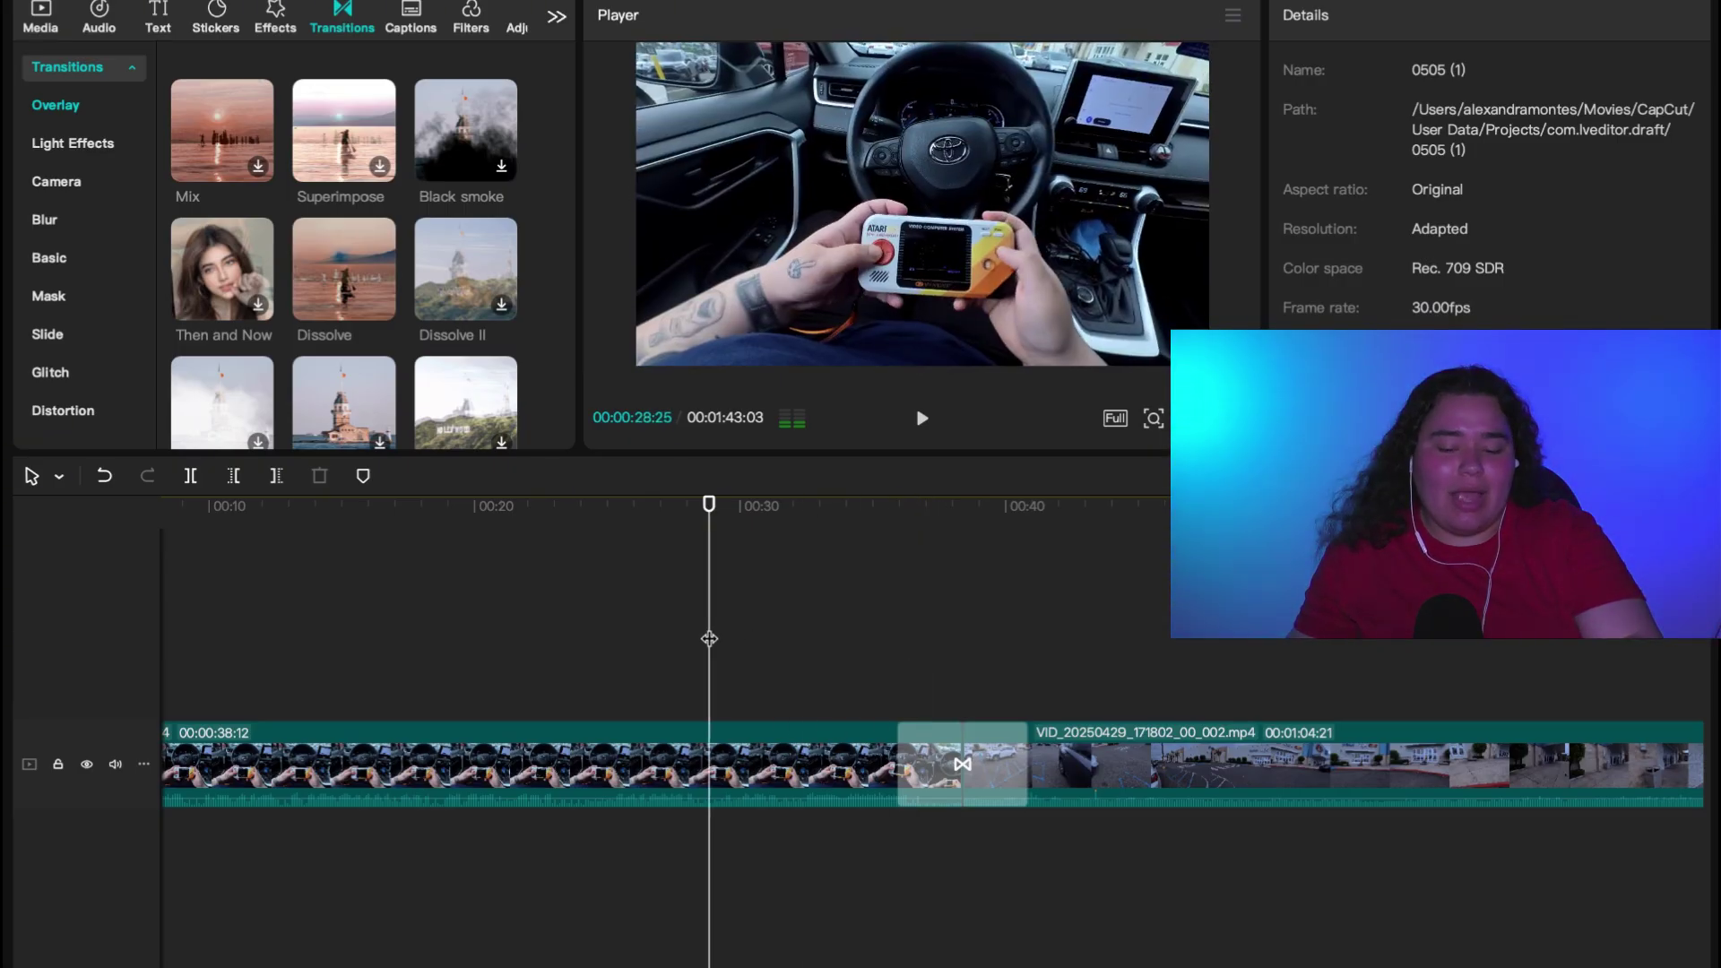
key(space)
click(842, 640)
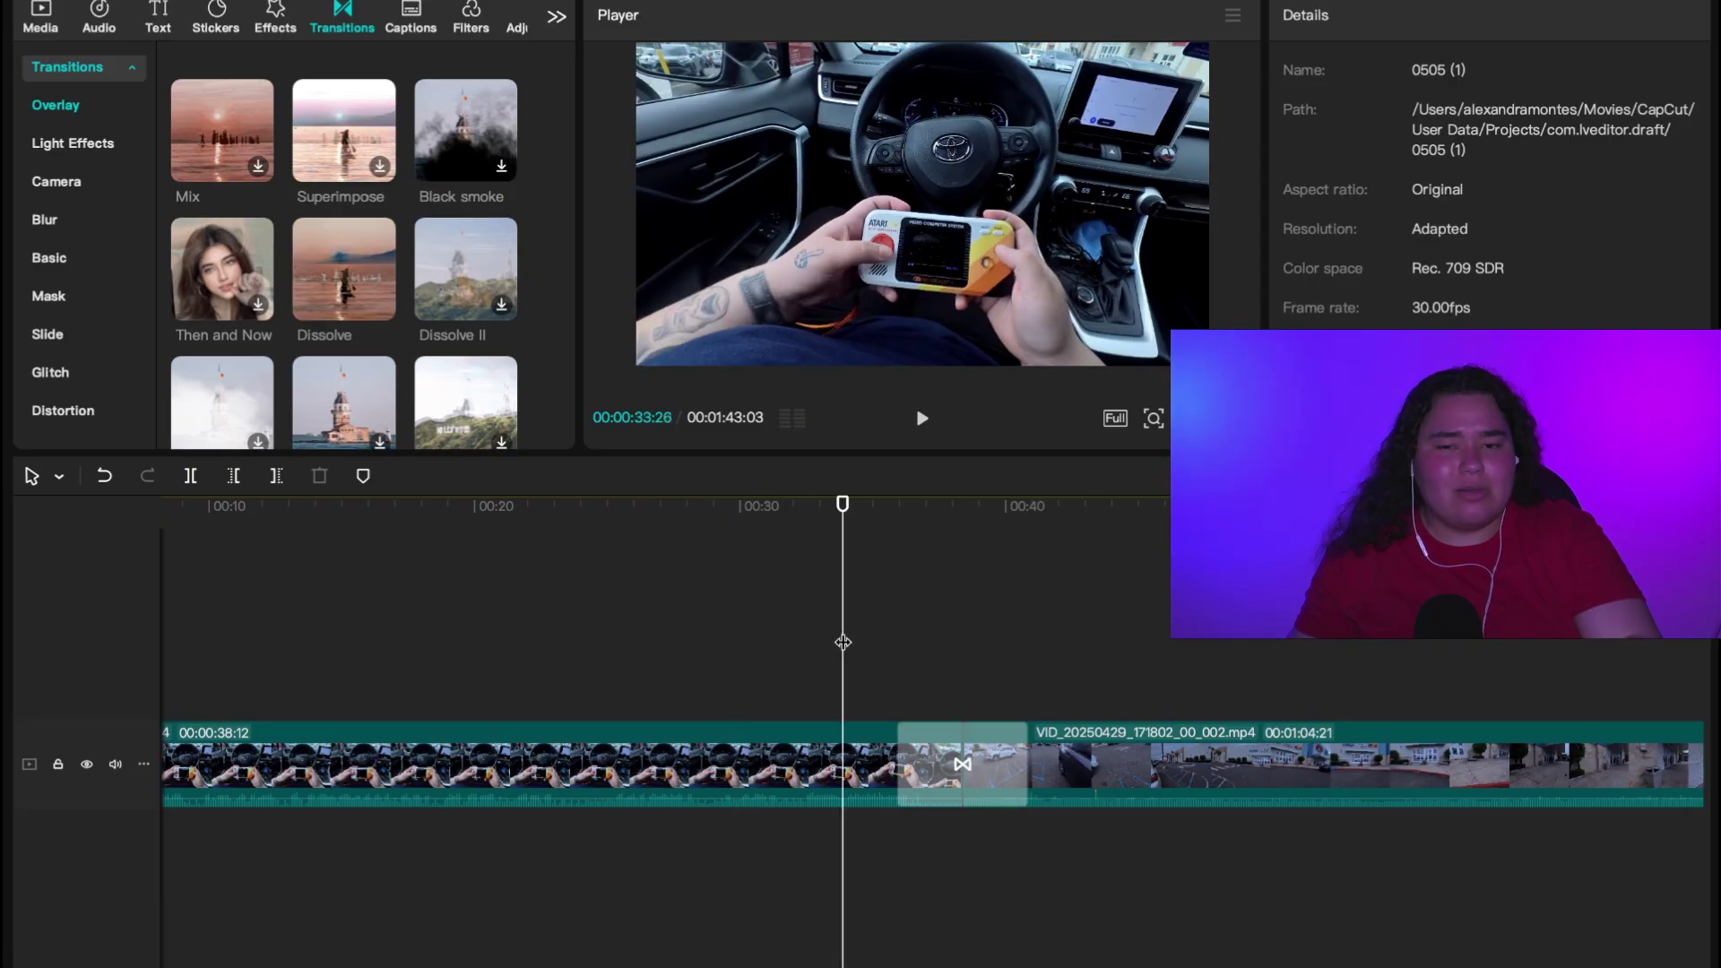
key(space)
key(space)
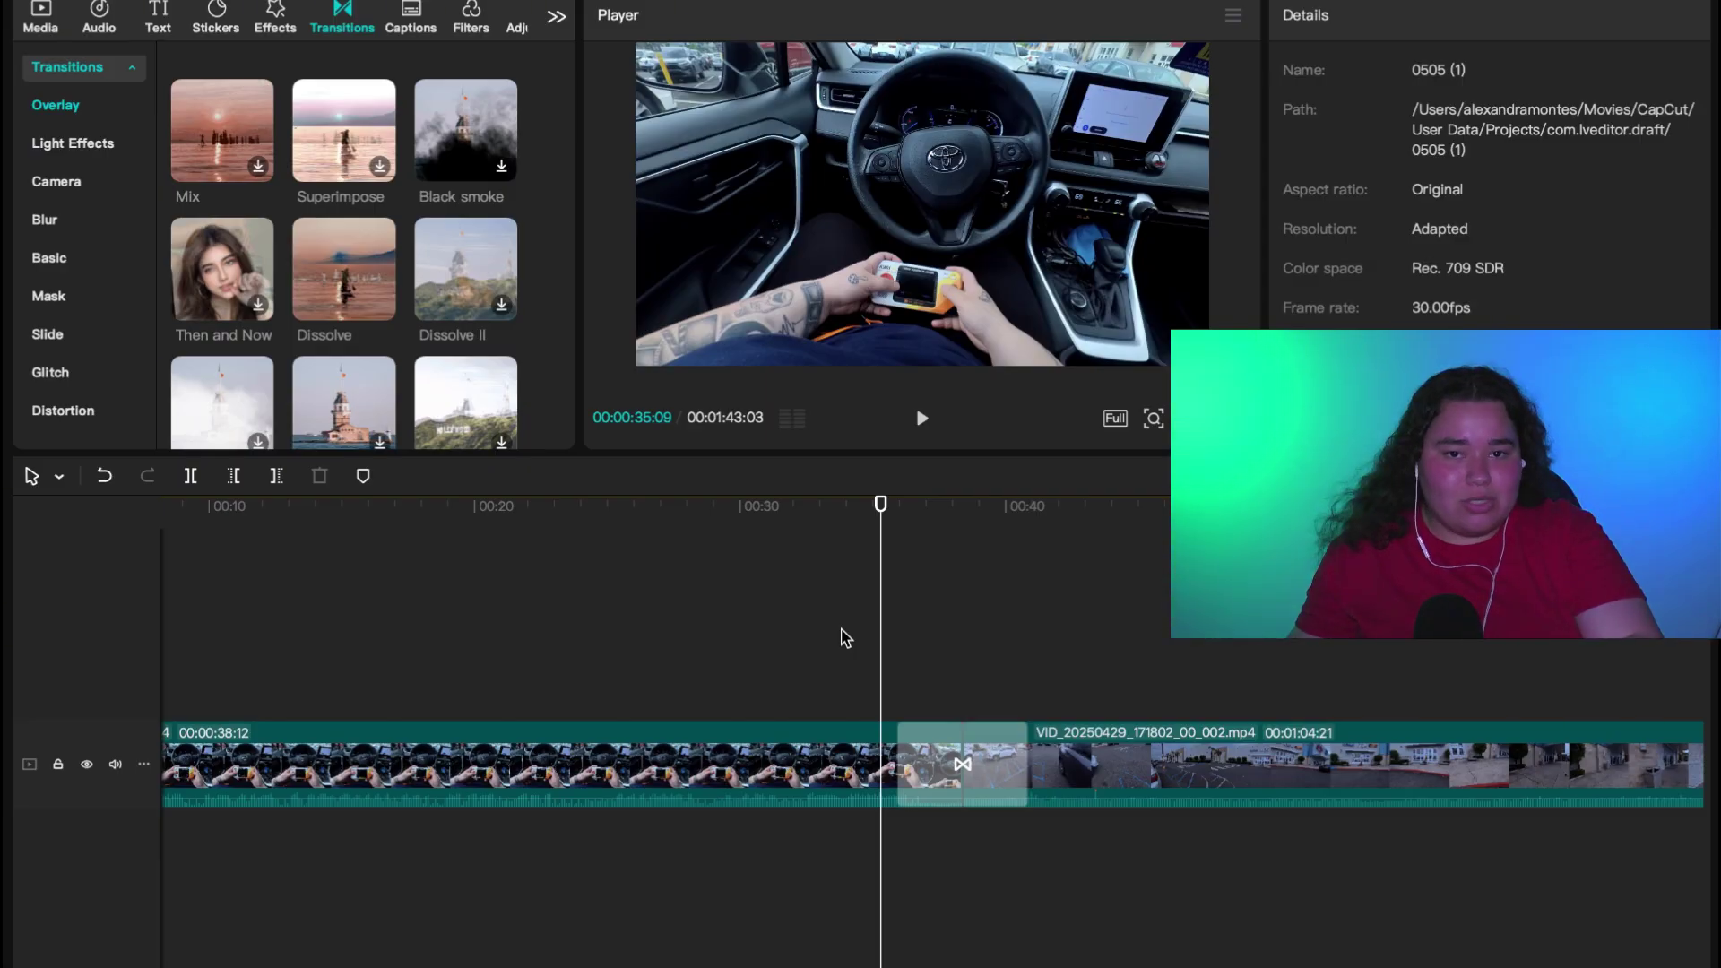
key(space)
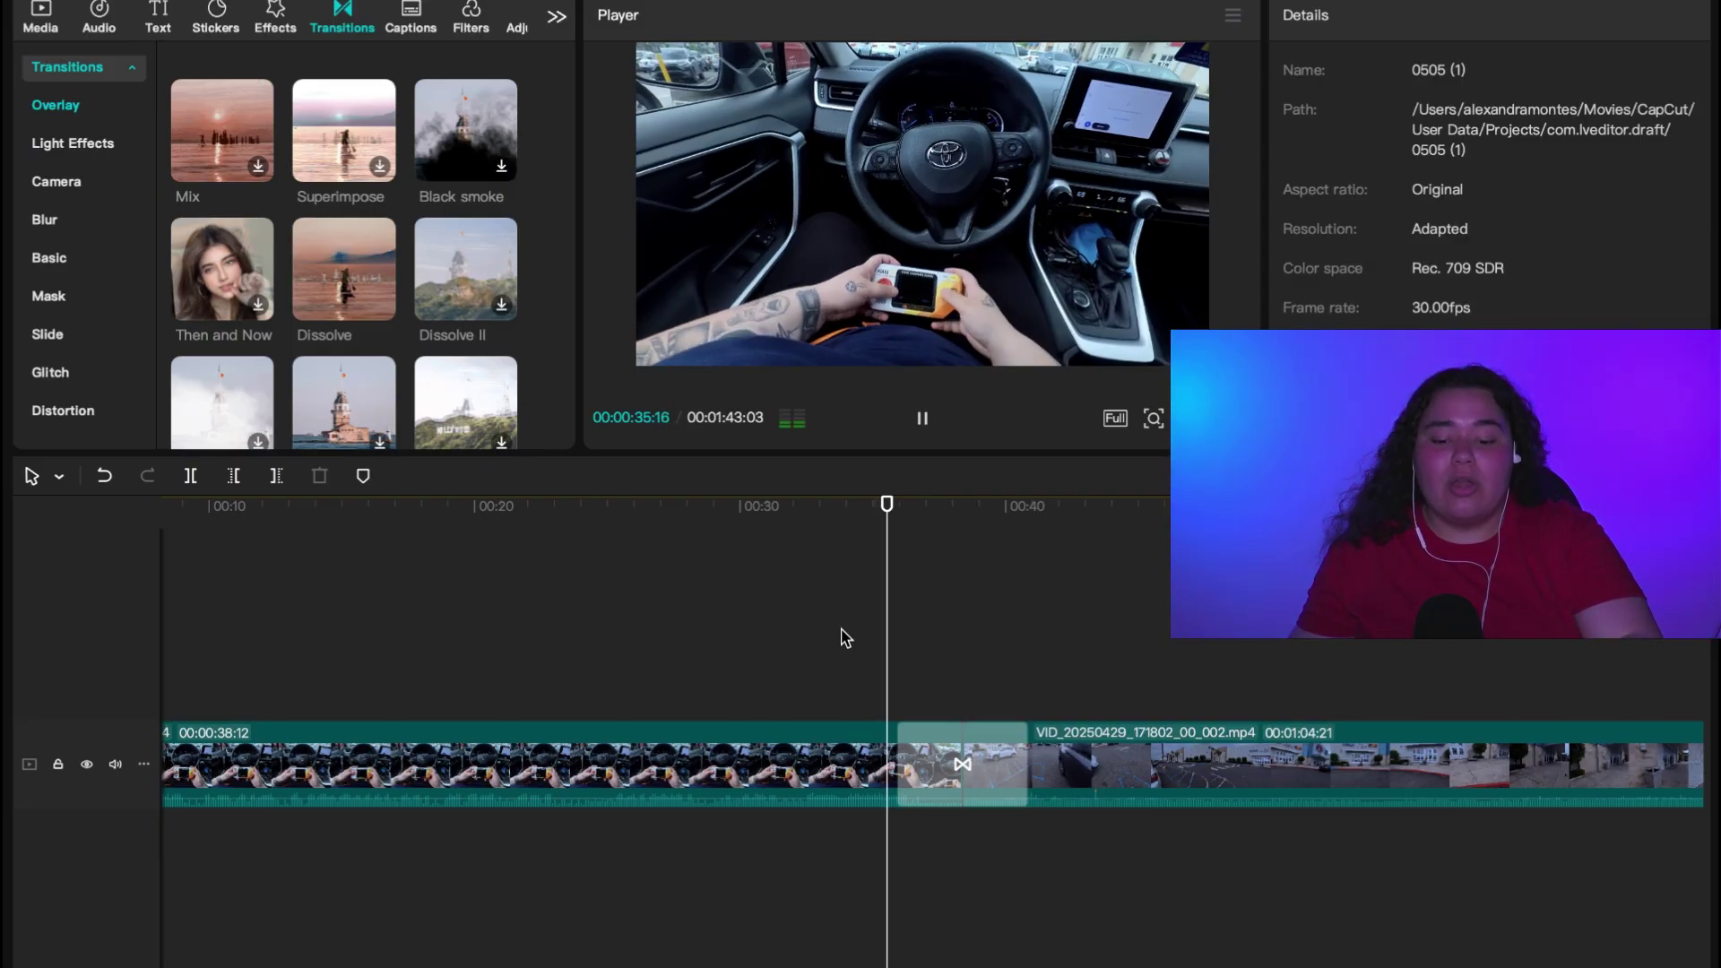
key(space)
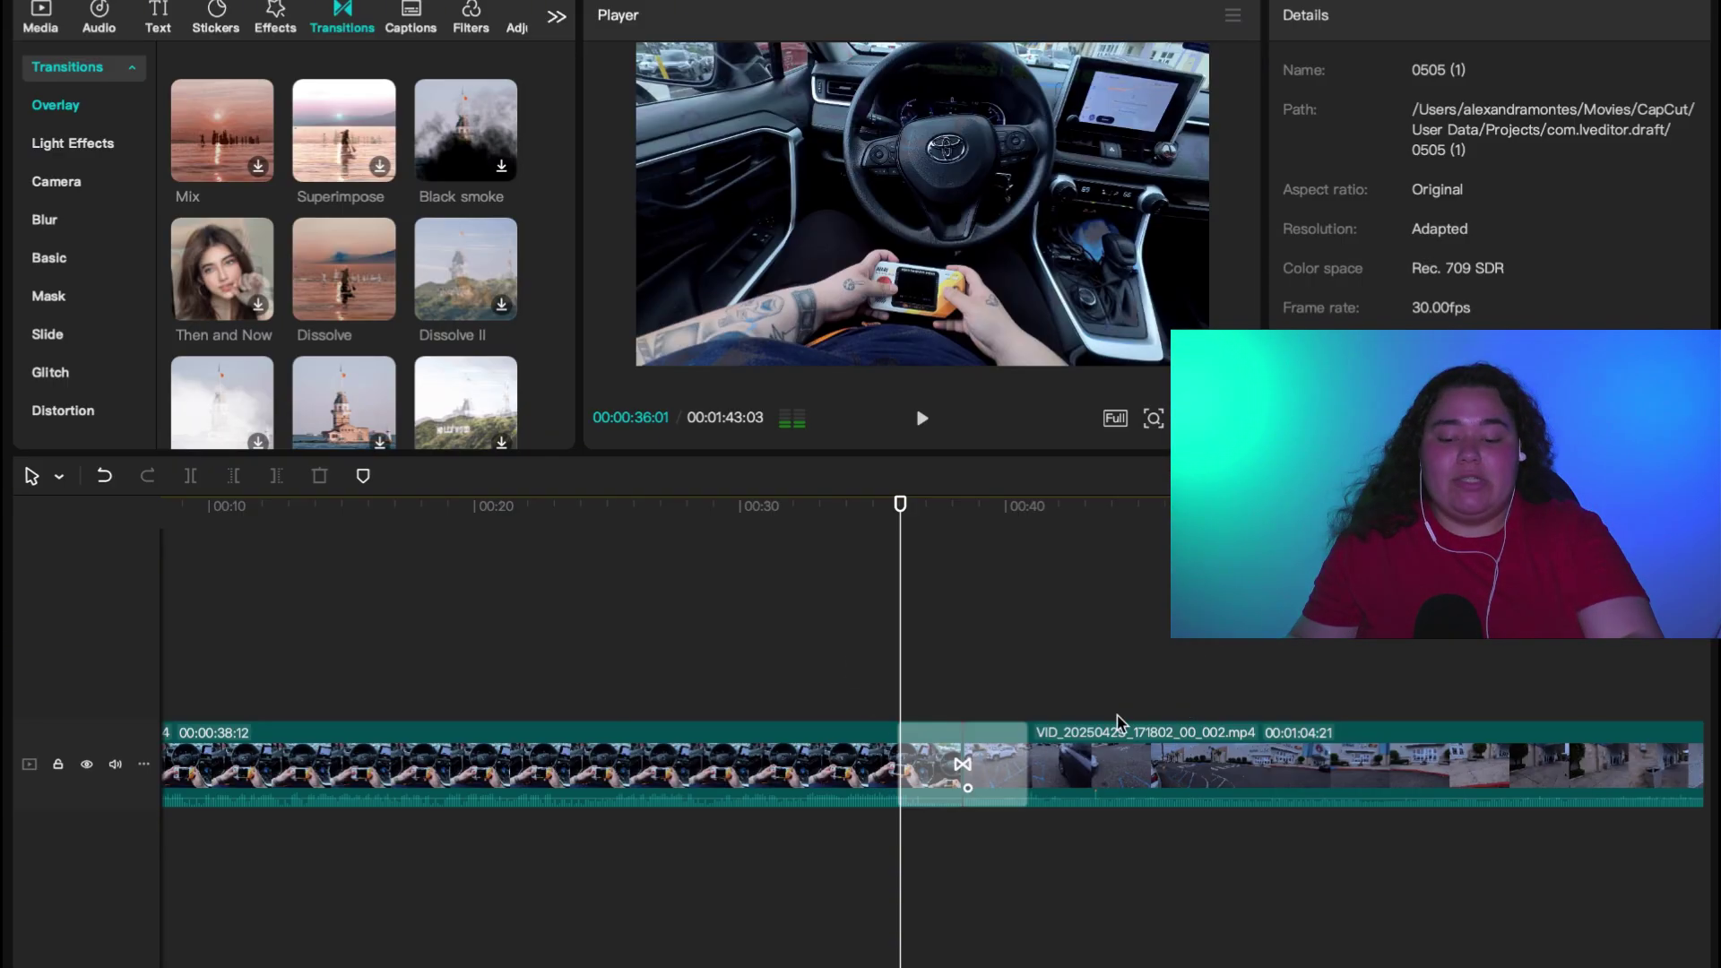
key(space)
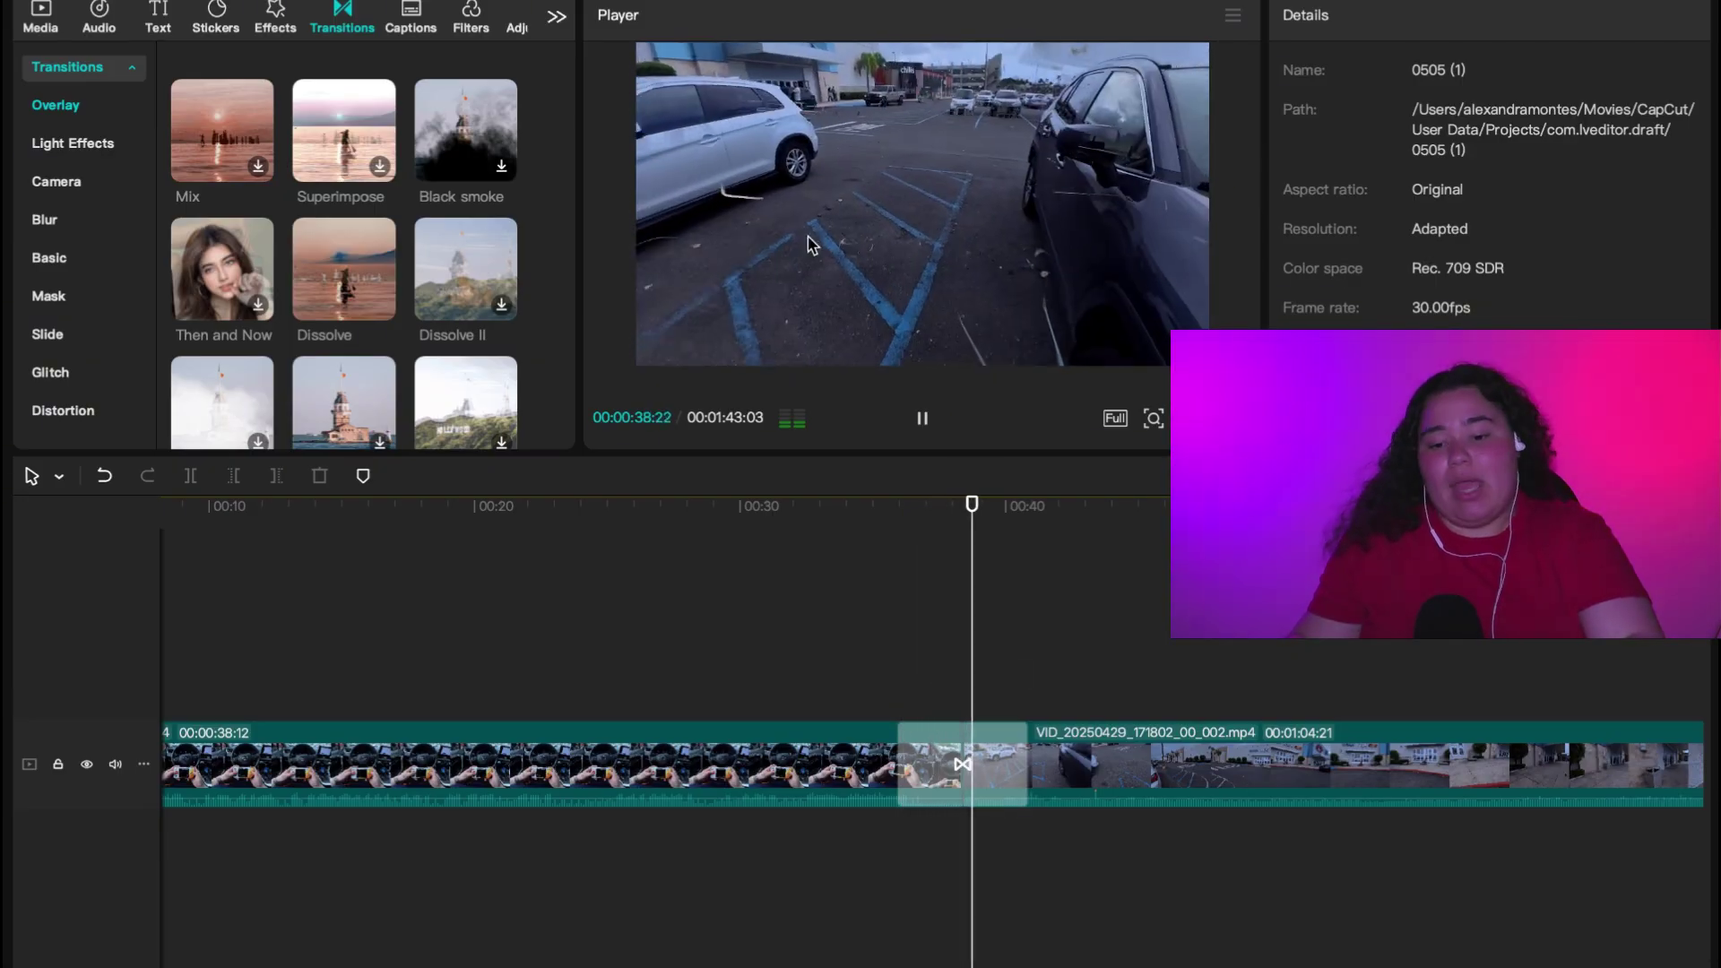
key(space)
Undo the removal of the middle clip and the Dissolve transition.
key(super+z)
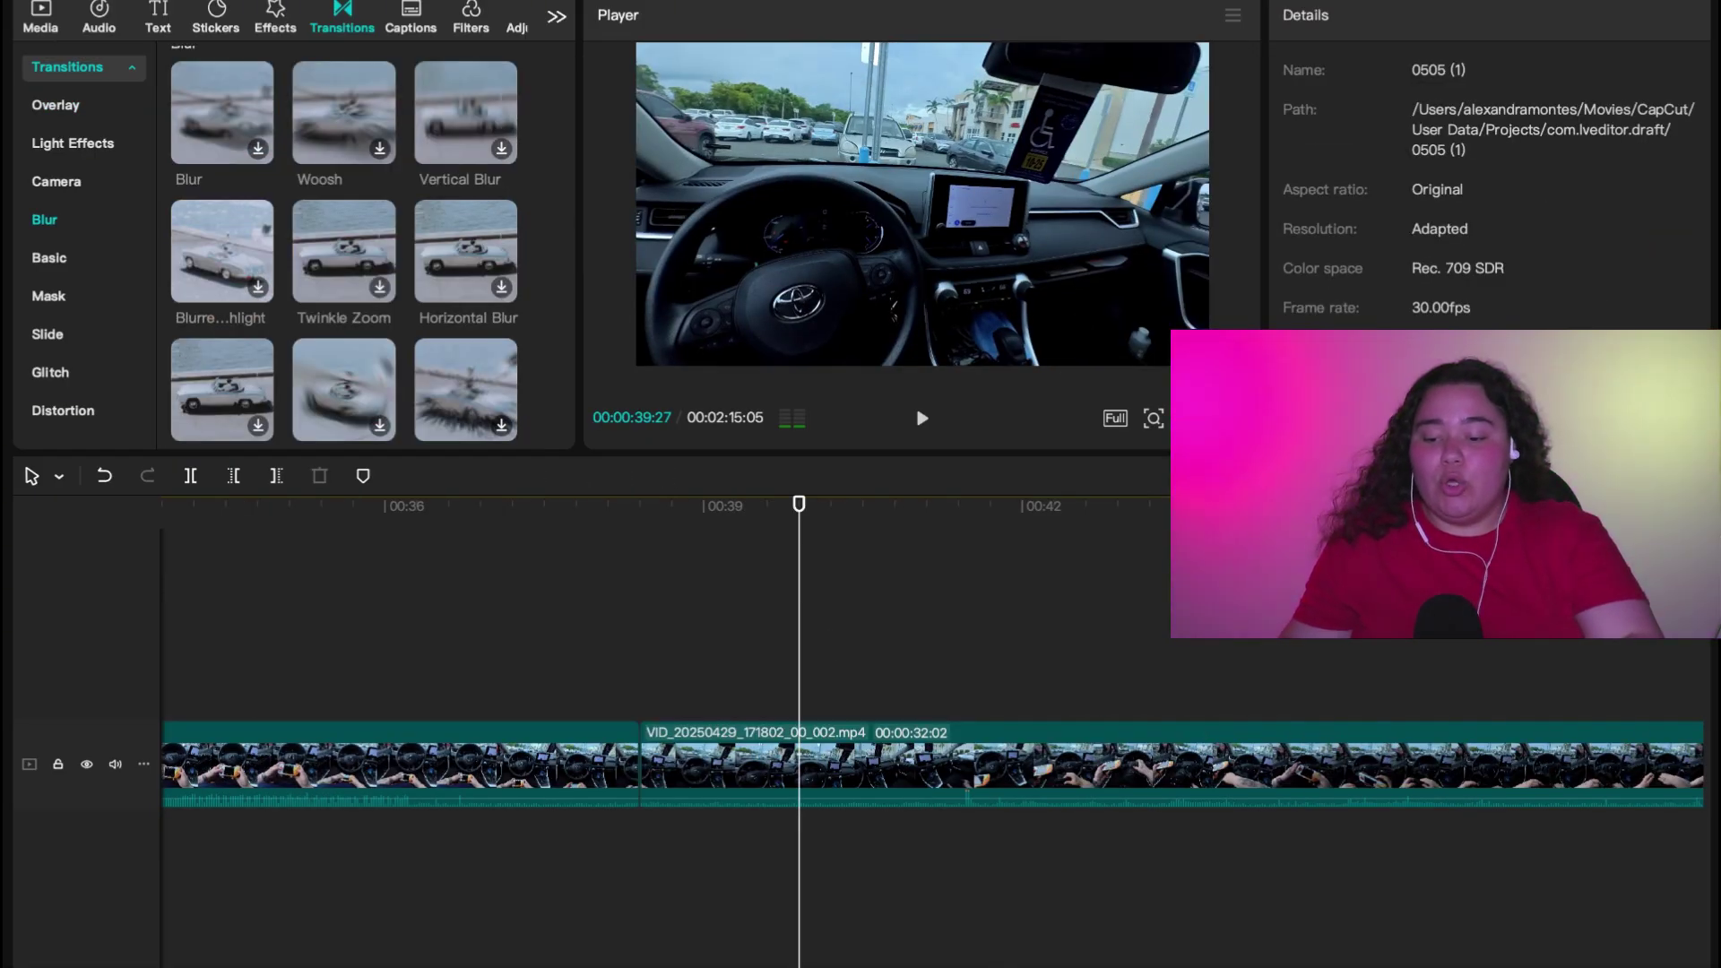
Play parts of the last clip on the timeline to review its footage outside the building.
key(super+minus)
key(super+minus)
key(super+minus)
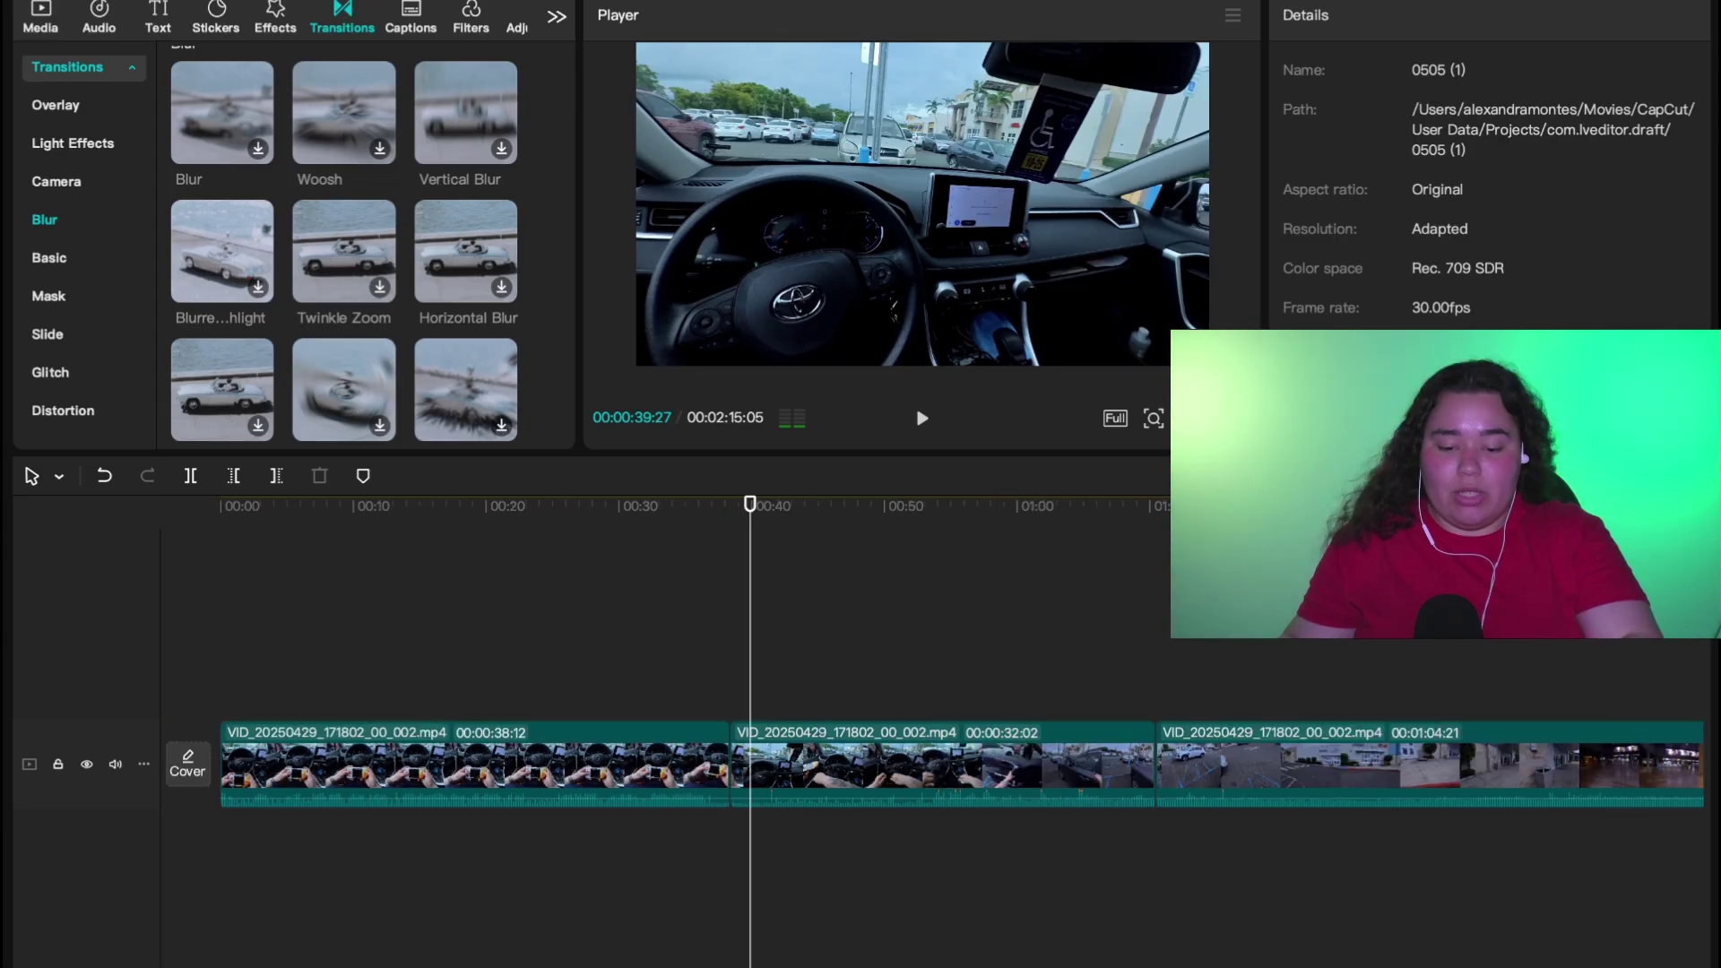
scroll(1258, 693, right, 6)
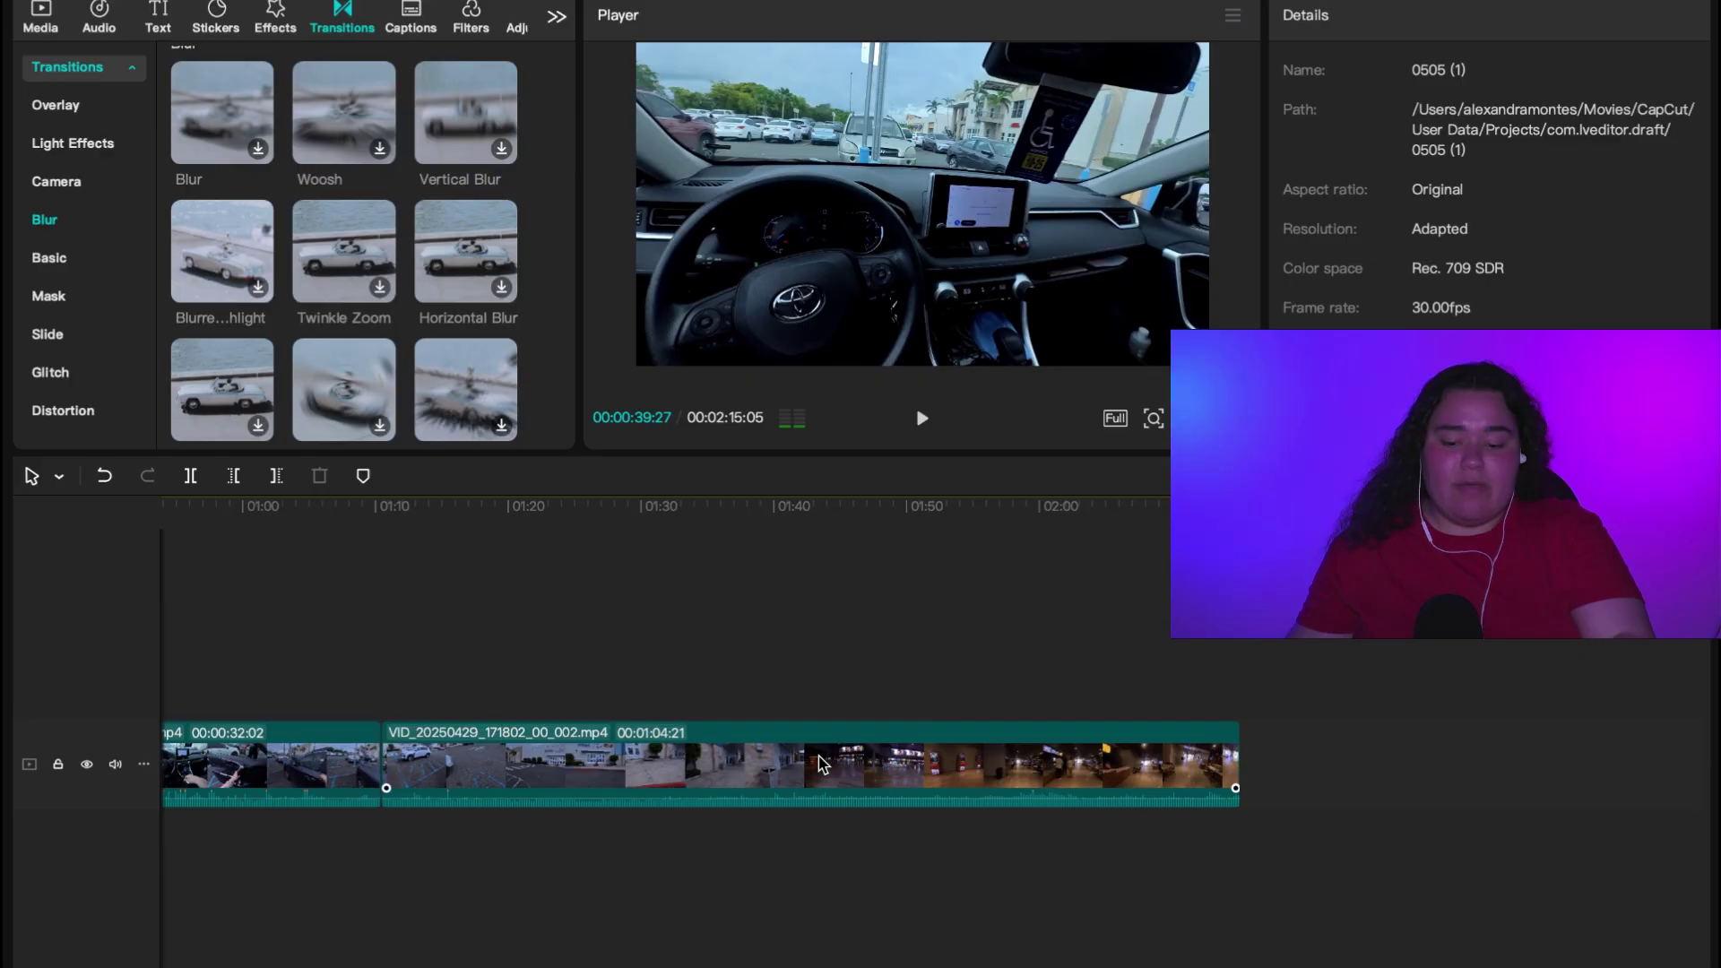
click(823, 764)
click(614, 668)
key(space)
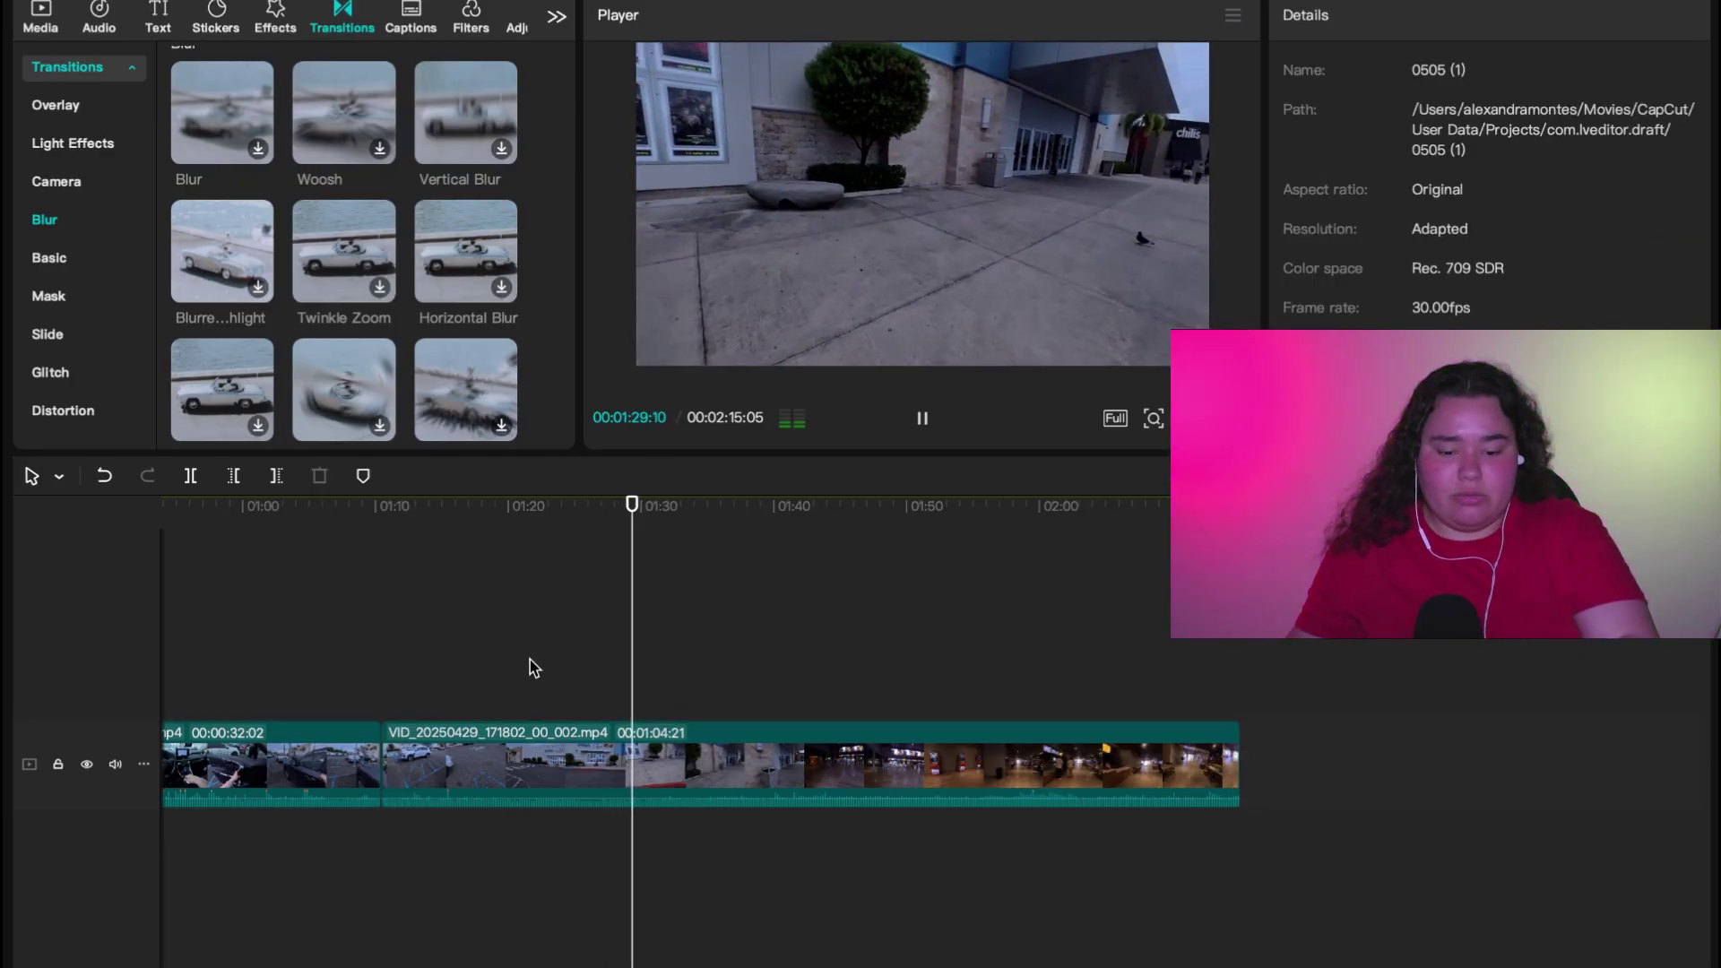
click(529, 668)
key(space)
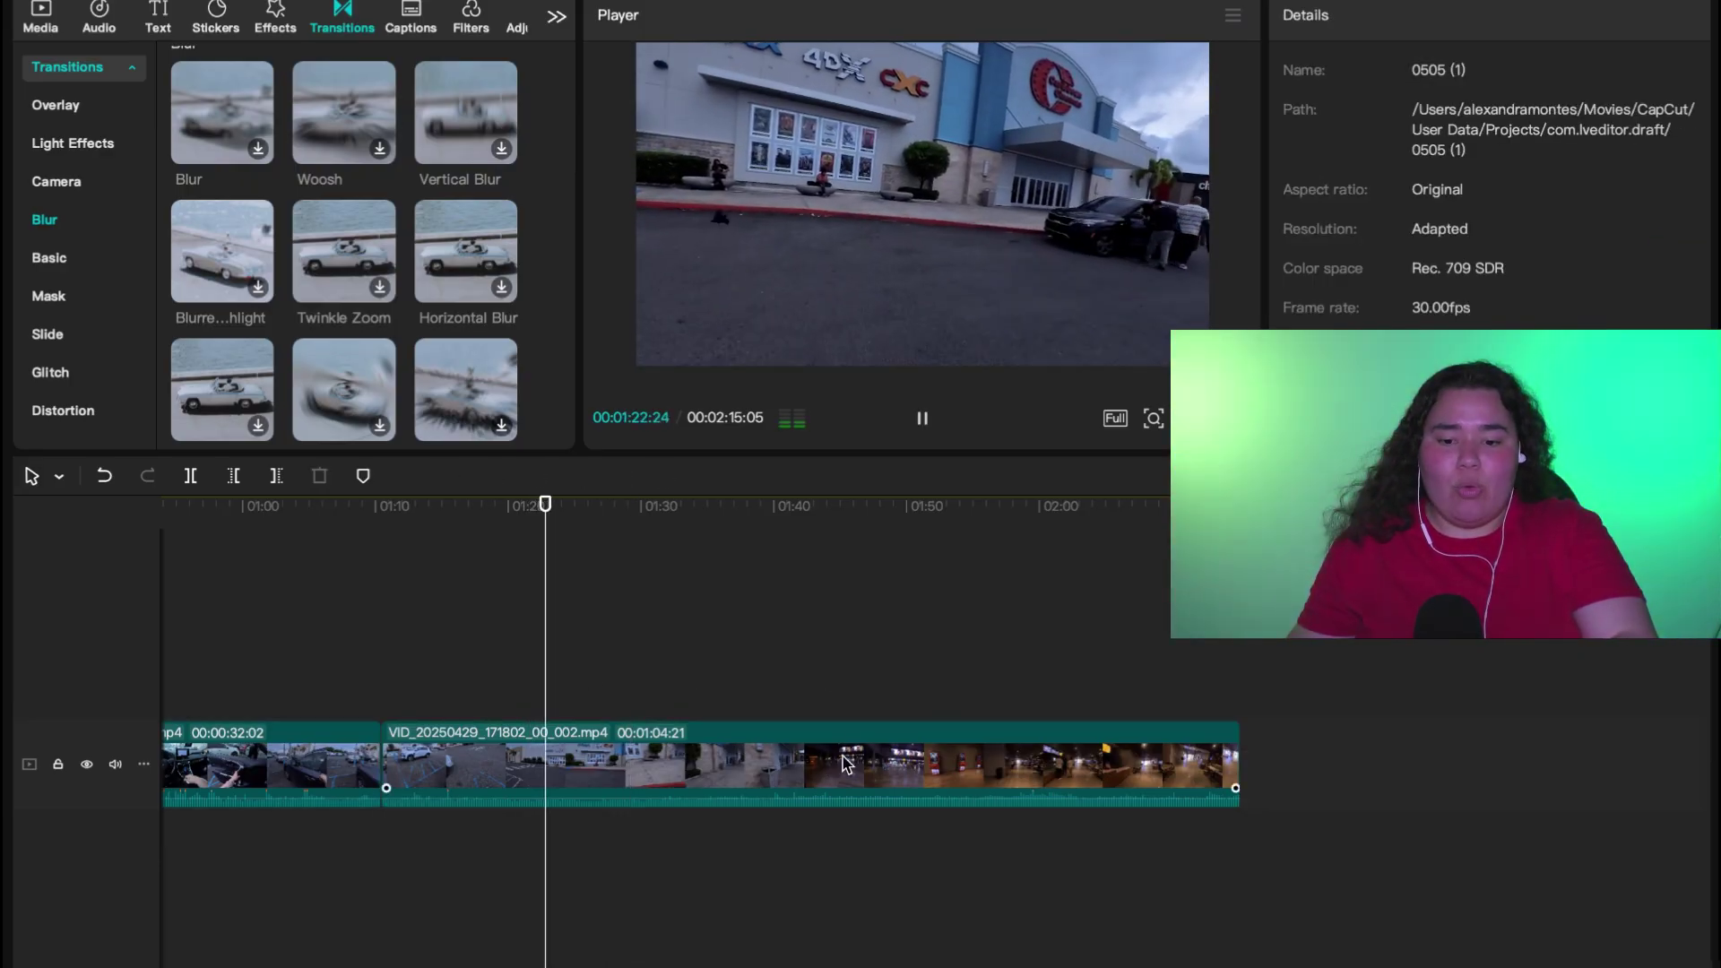
key(space)
Duplicate the last clip by copying it and pasting it at 00:02:15:05, placing the copy on the main track.
click(771, 771)
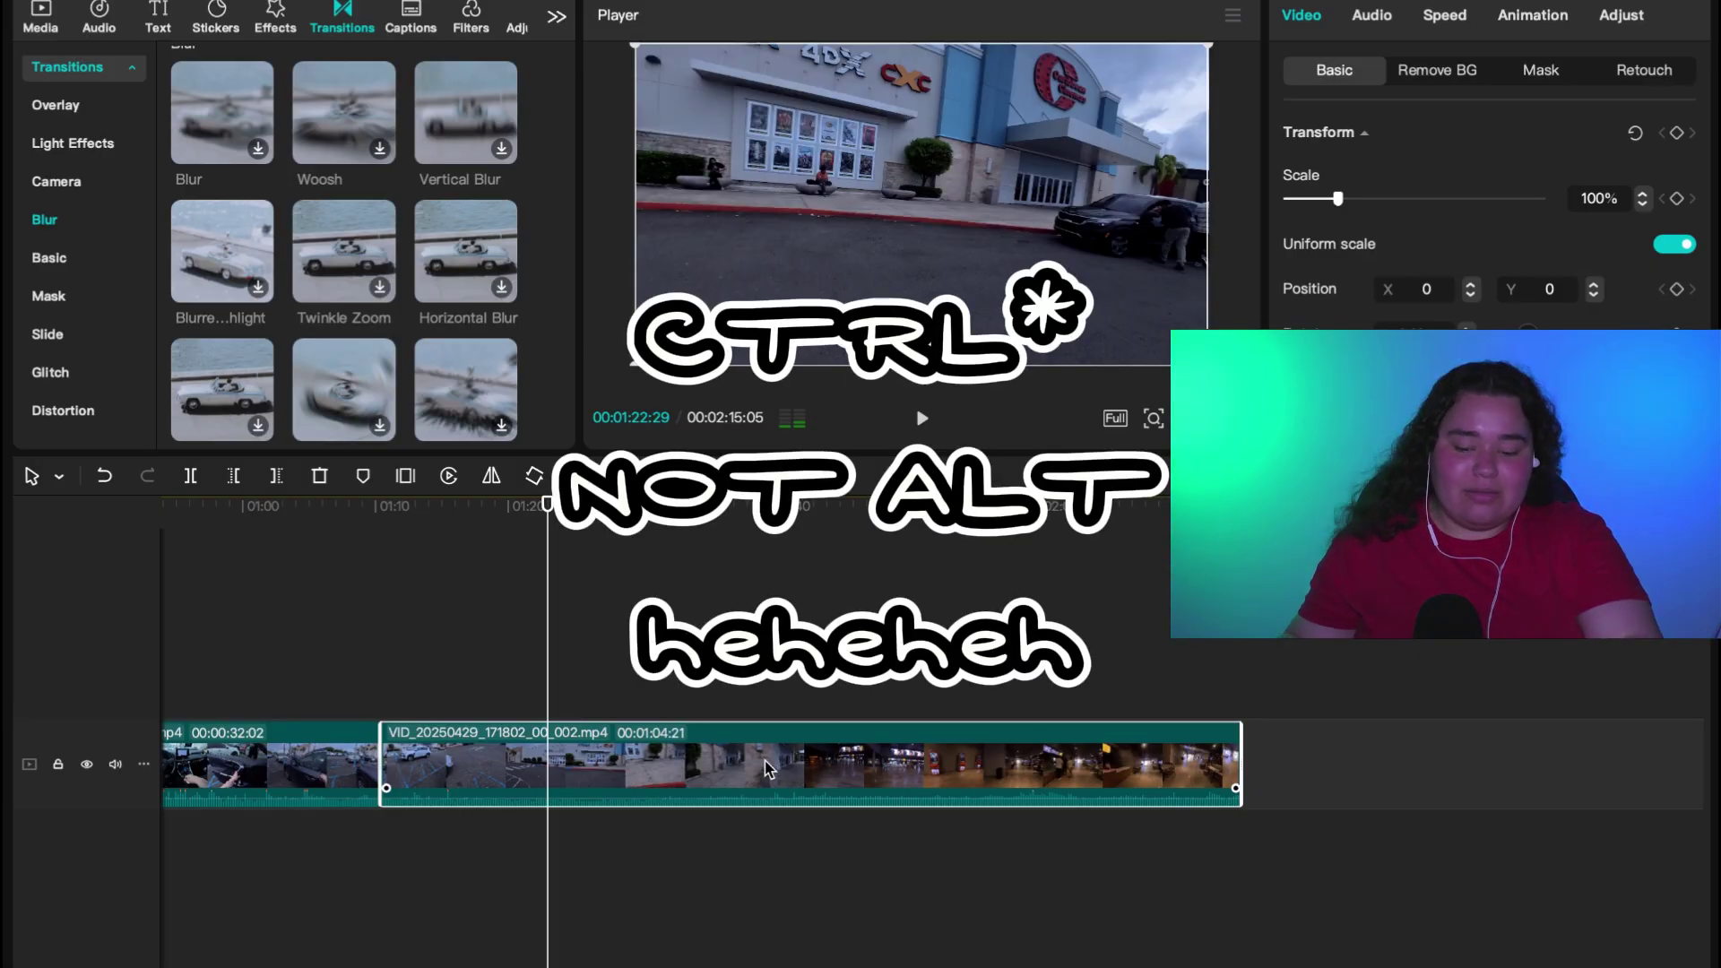
click(1251, 661)
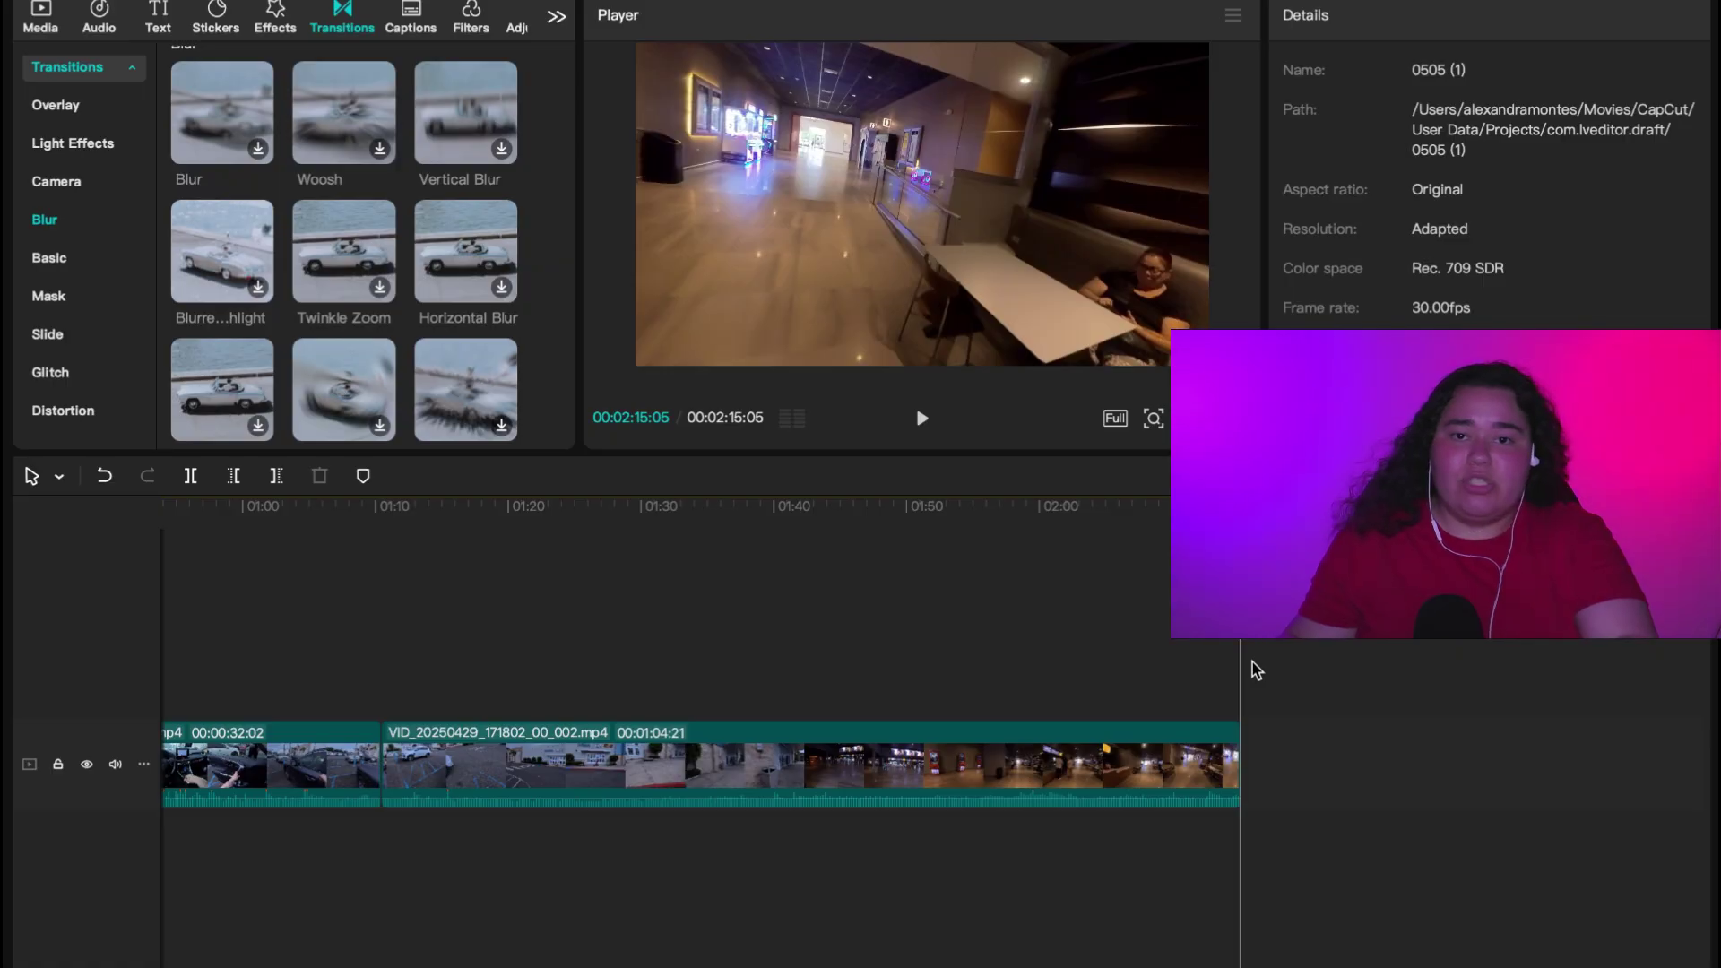
key(ctrl+v)
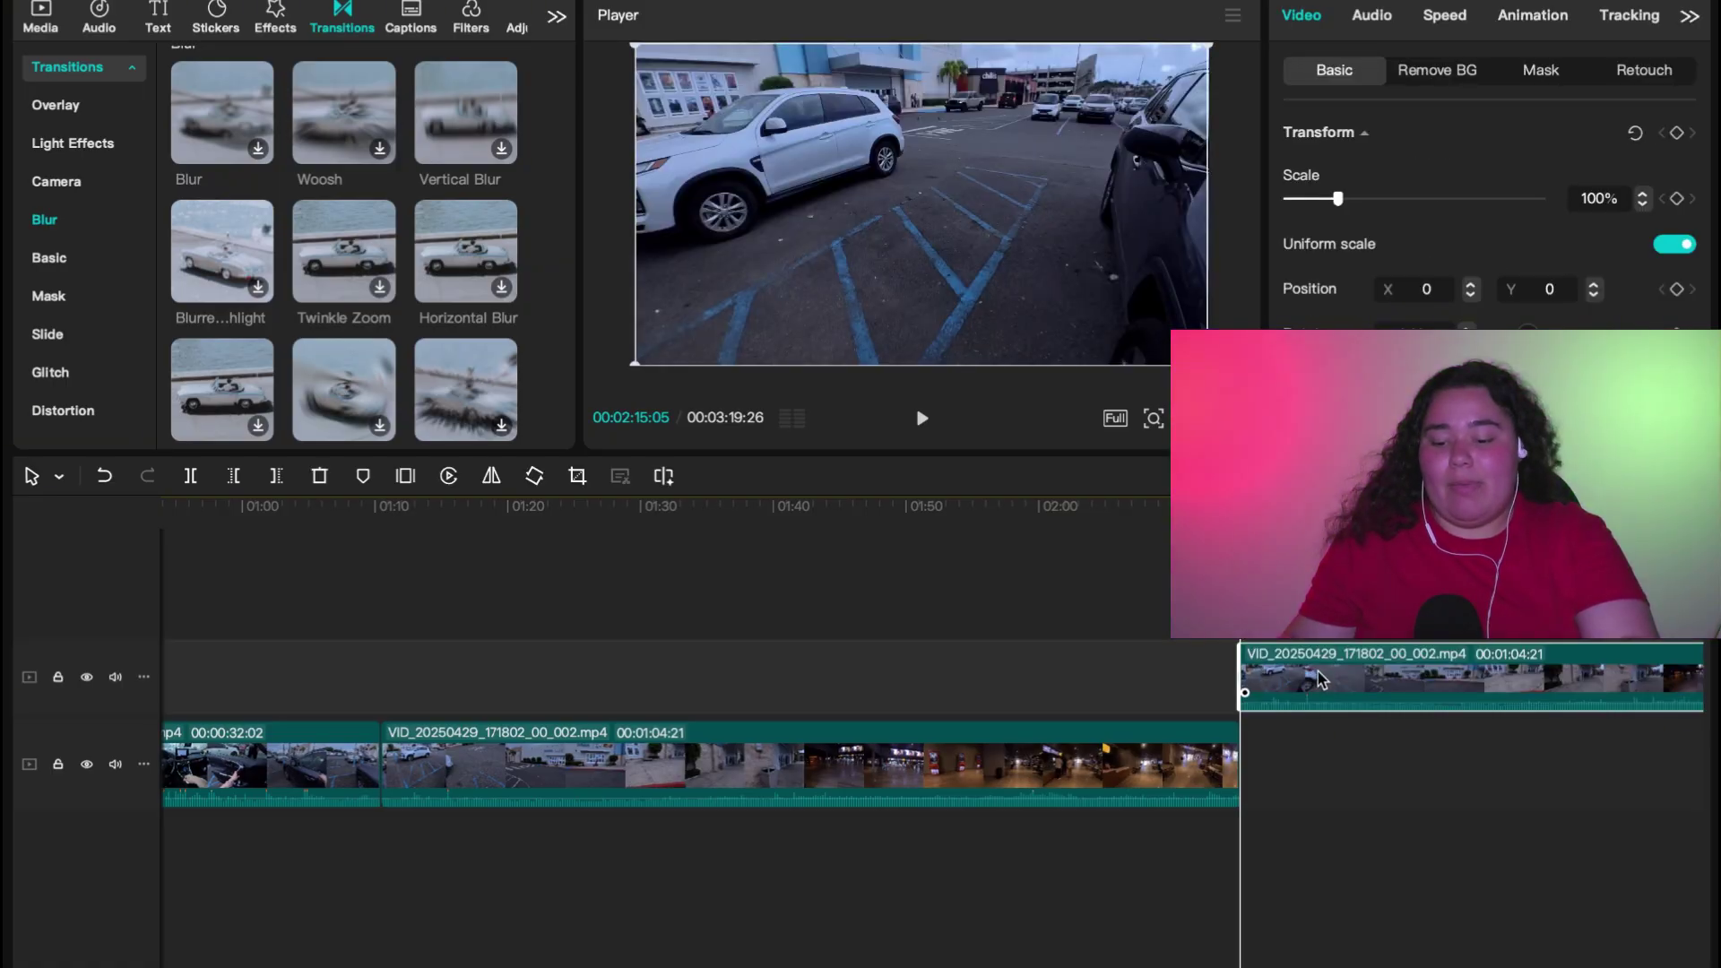
drag(1430, 677, 1435, 762)
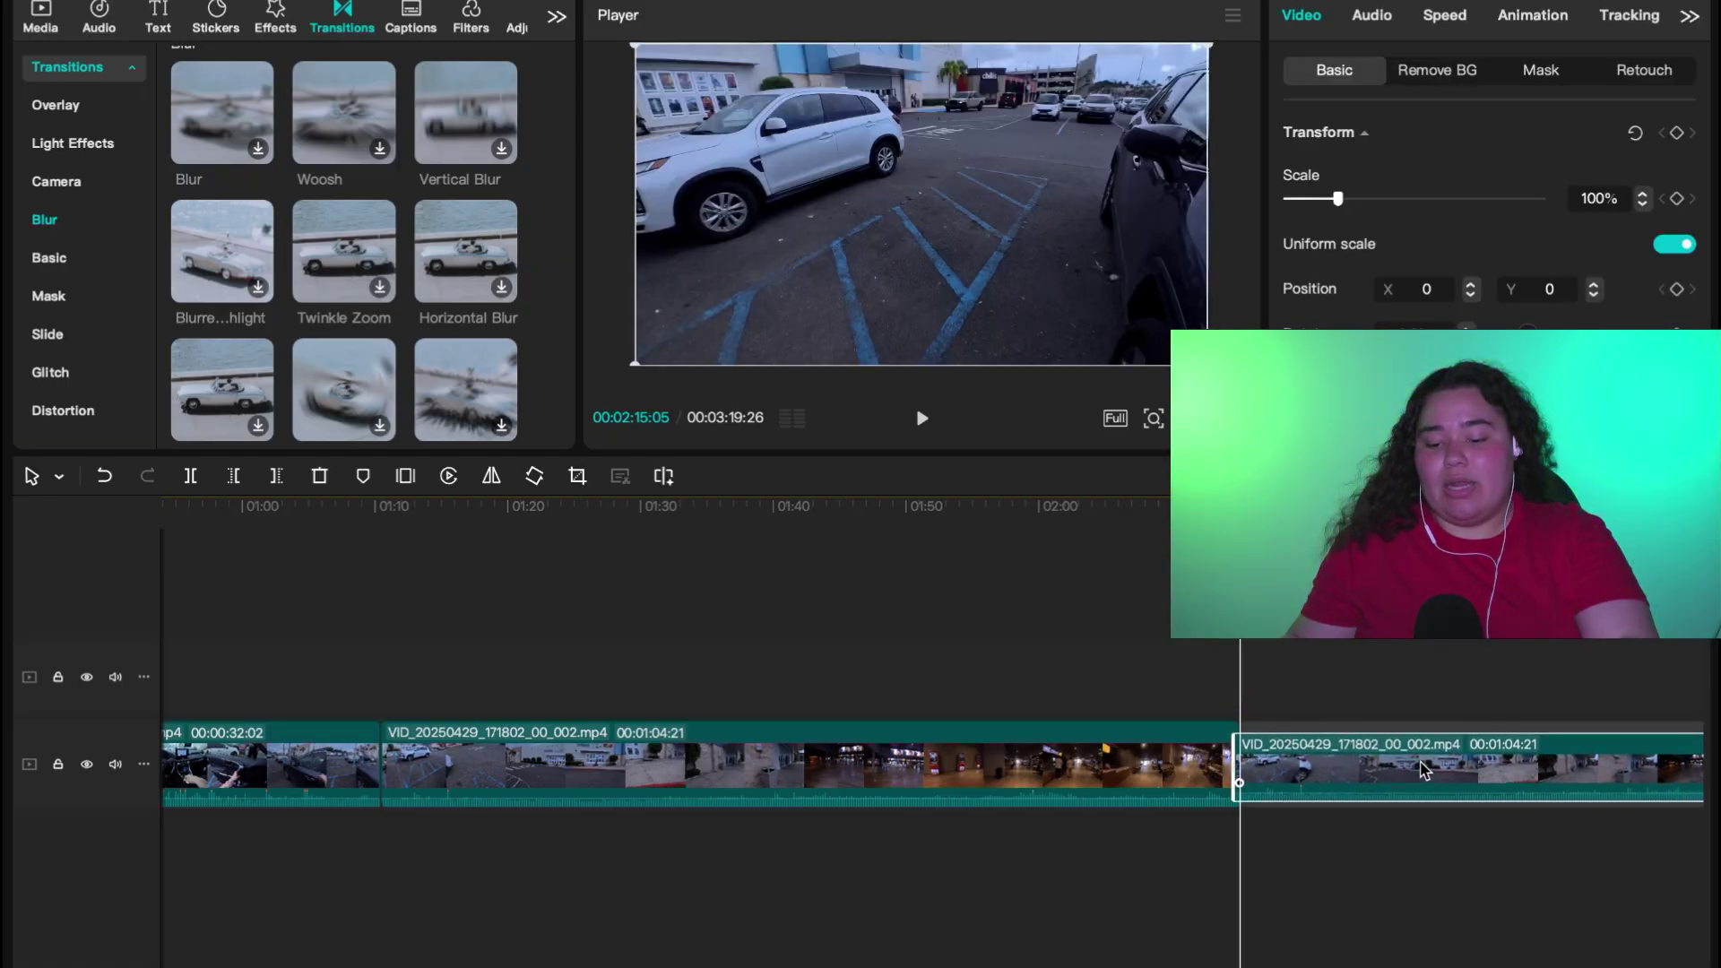
Play a part of the original last clip and of its copy to compare their footage.
click(610, 652)
key(space)
scroll(615, 653, right, 5)
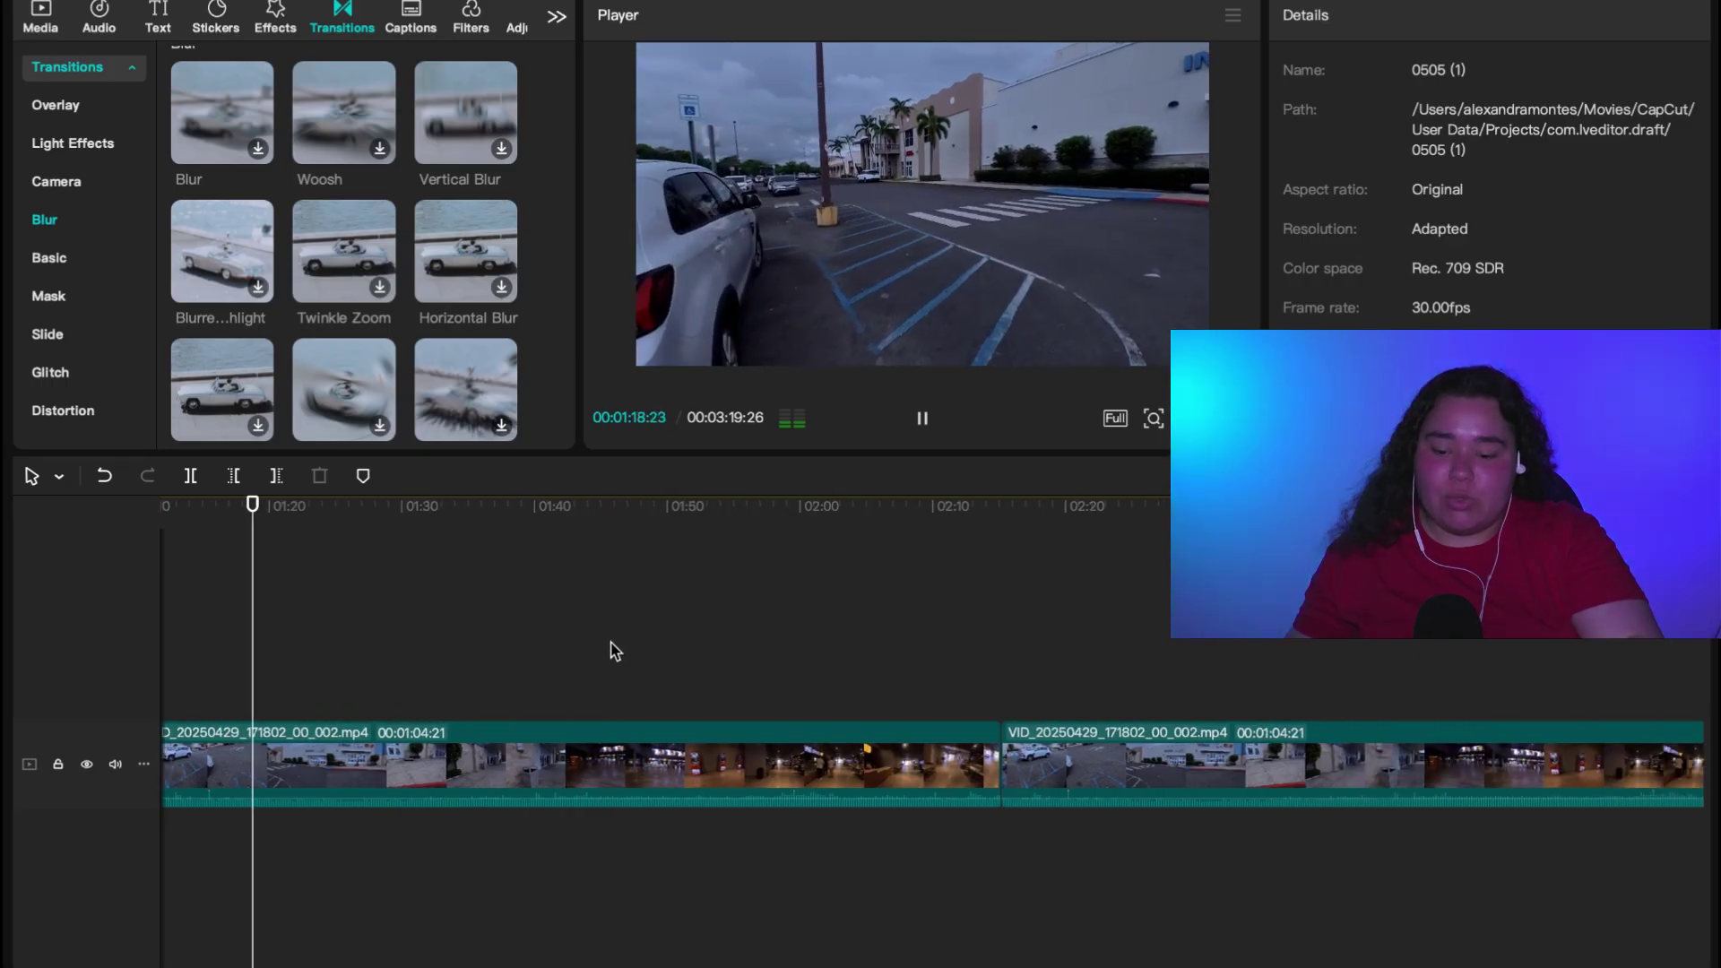
click(1064, 653)
key(space)
key(space)
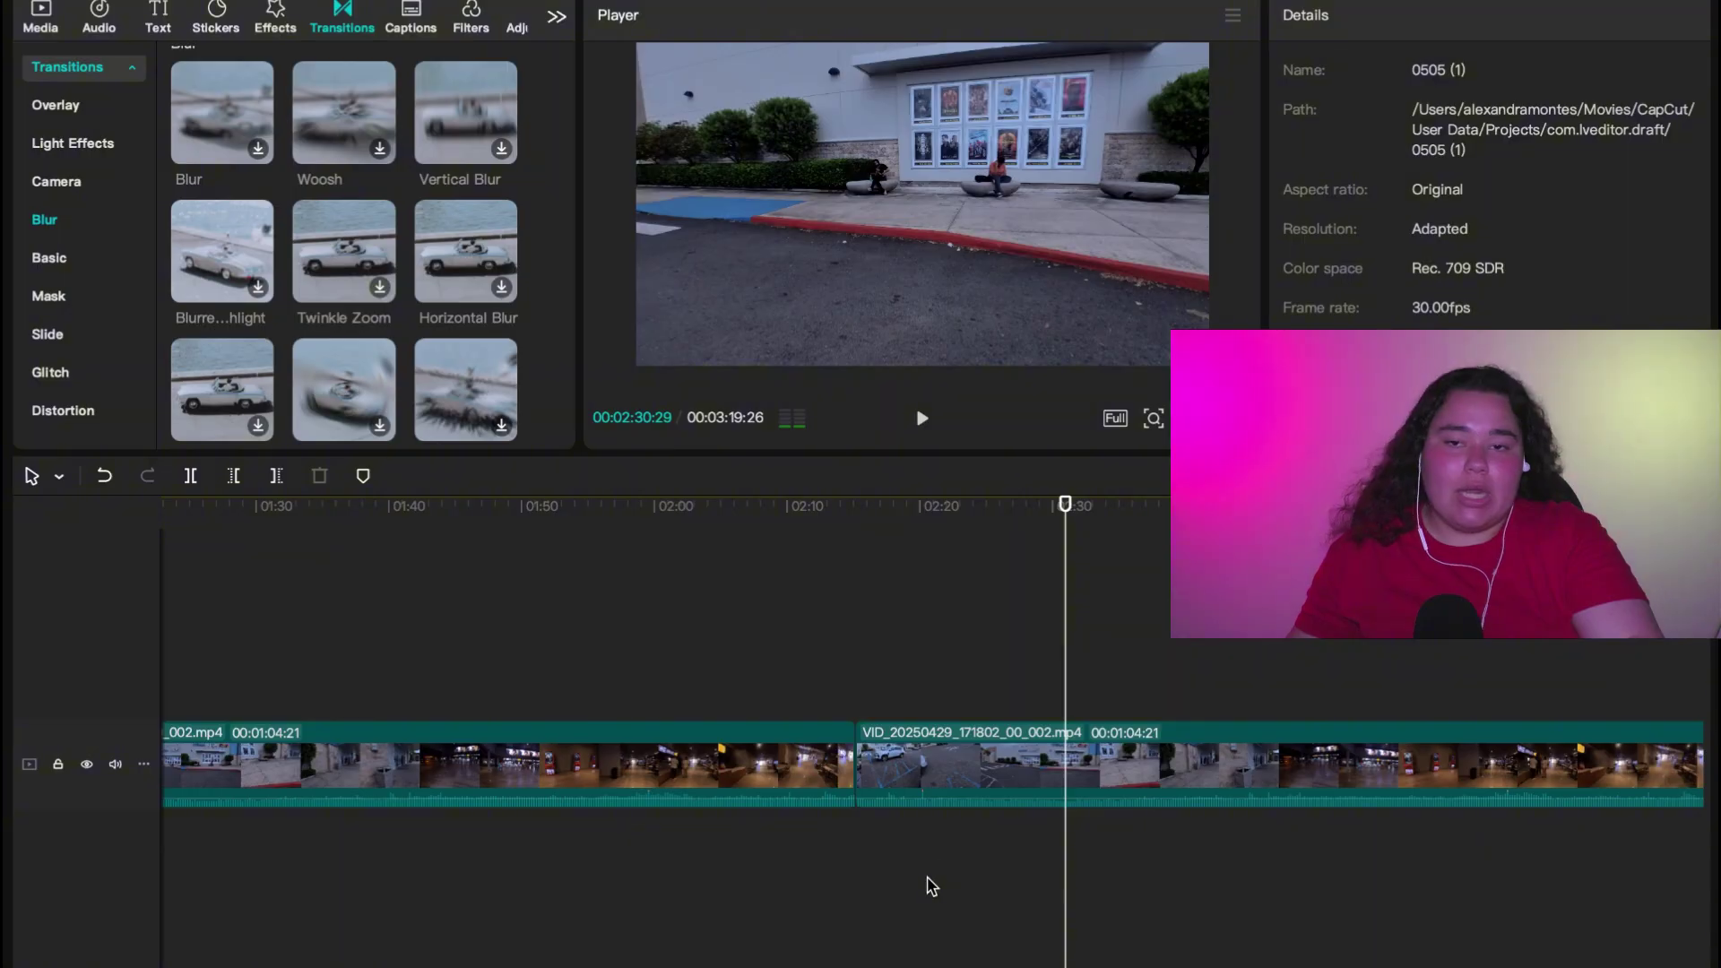
Delete the pasted copy of the last clip that starts at 00:02:15:05 on the main track.
click(910, 773)
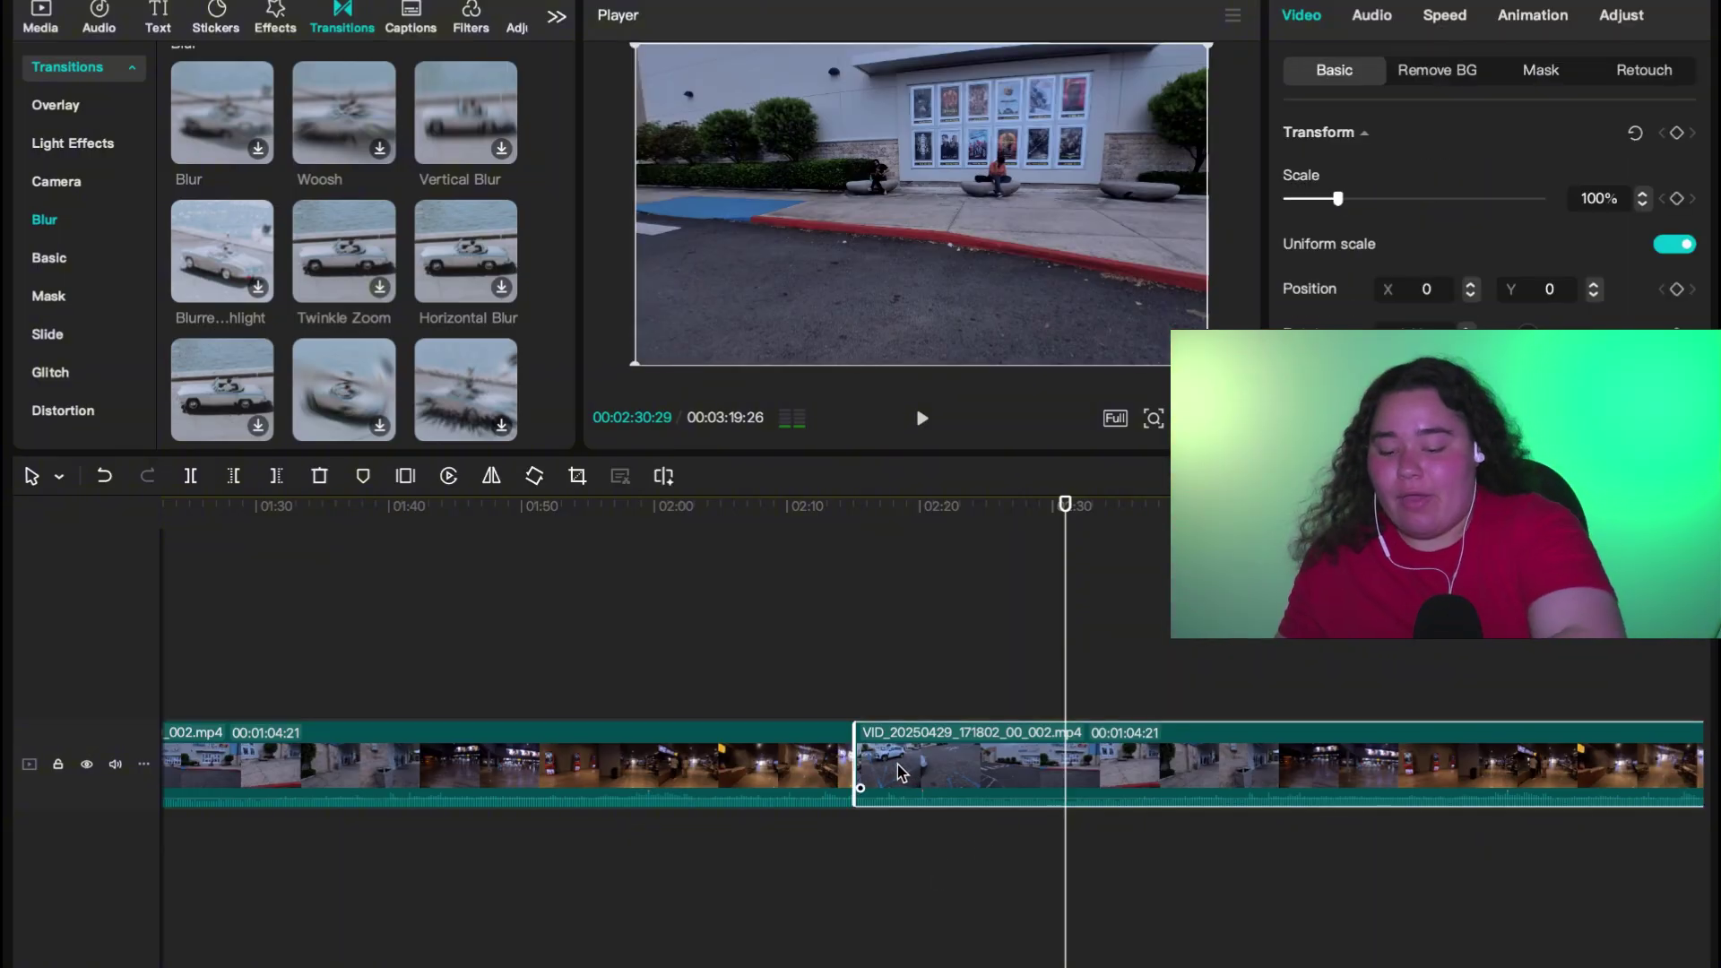
key(Delete)
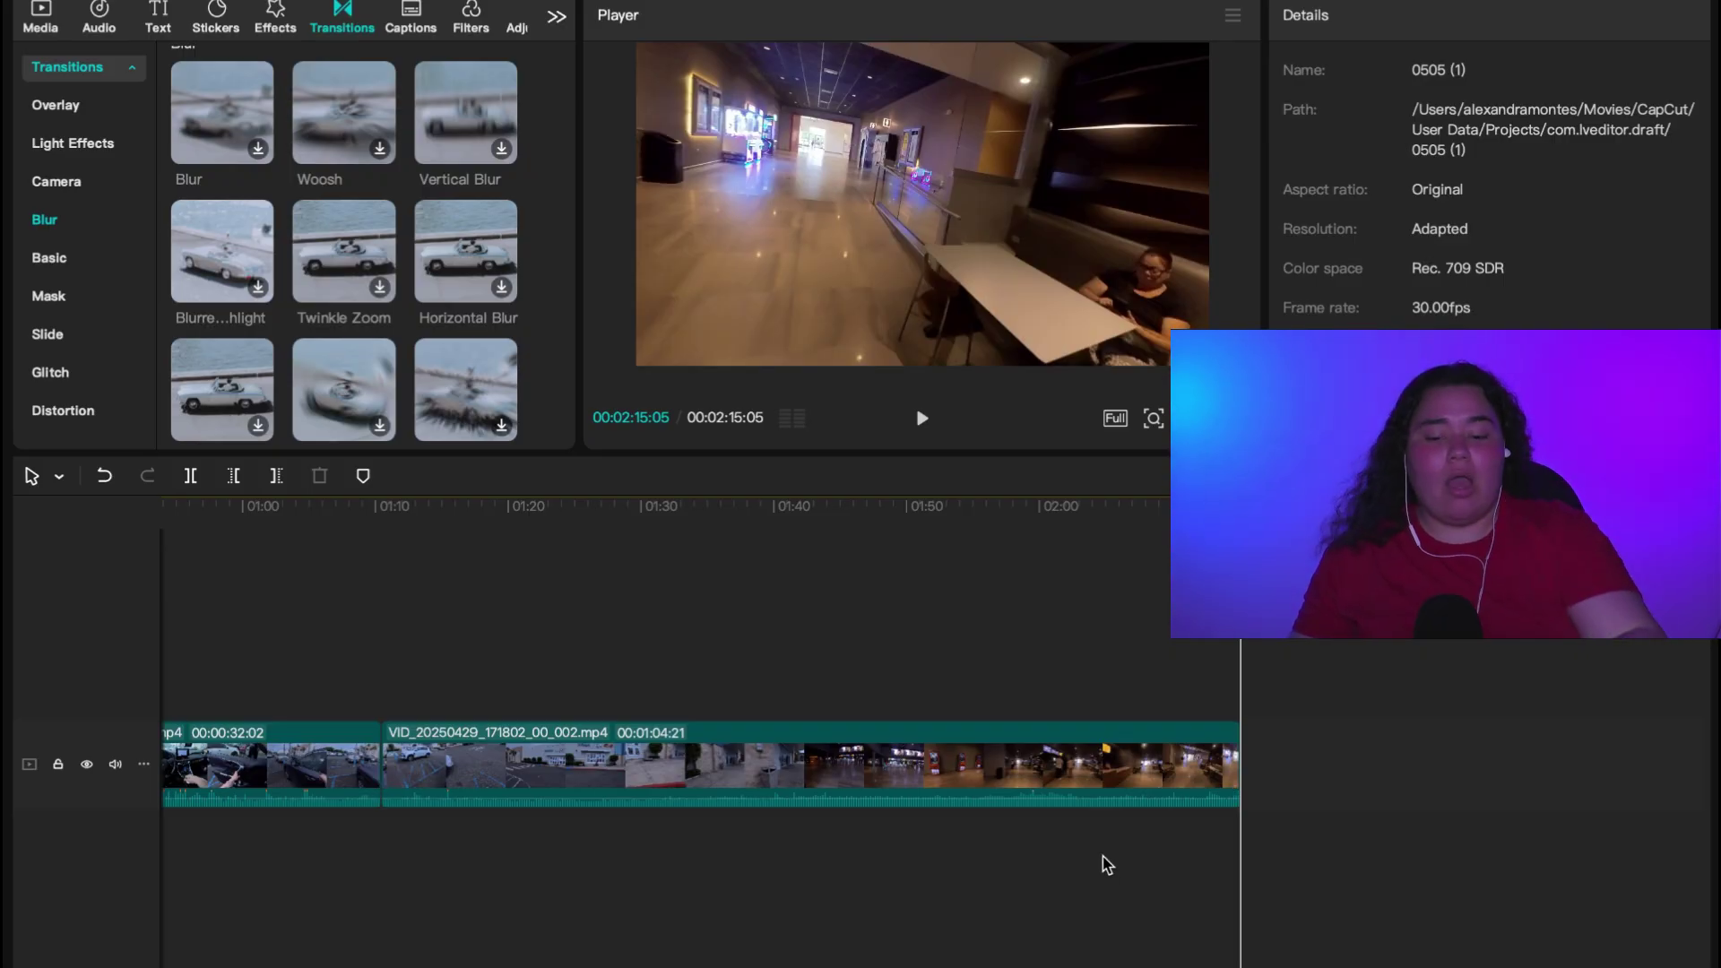
Copy the last clip, paste it at 00:02:15:05 on a new track above the main one, and delete this copy.
click(971, 744)
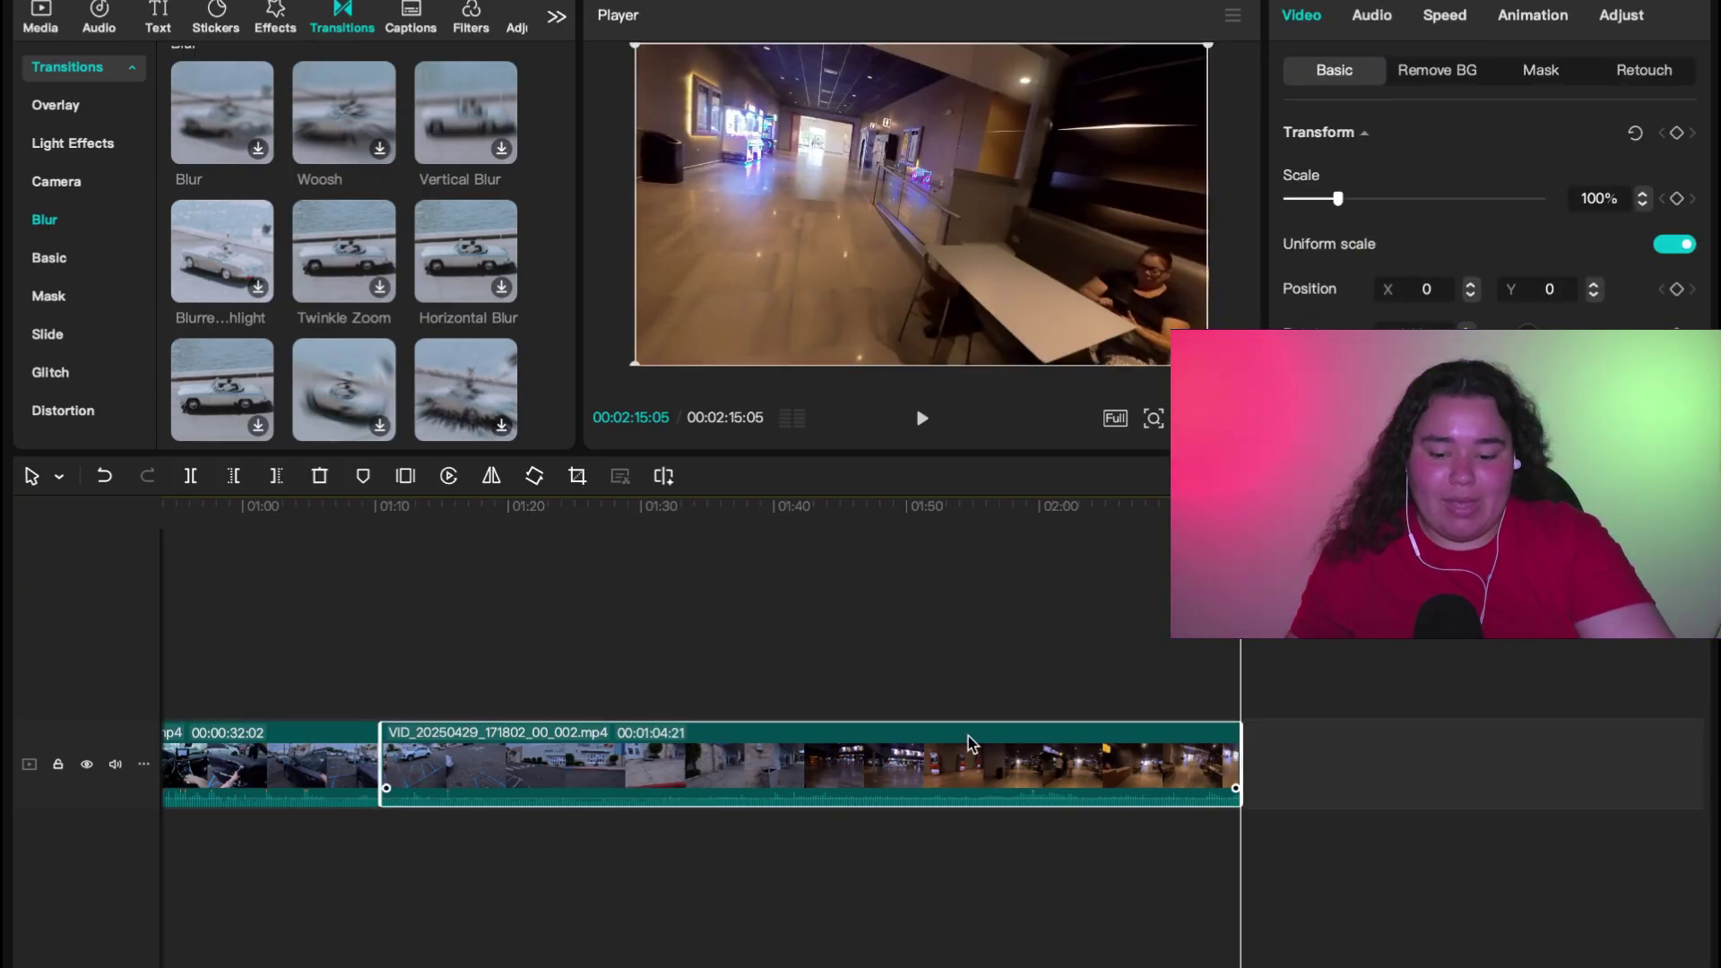
right_click(971, 745)
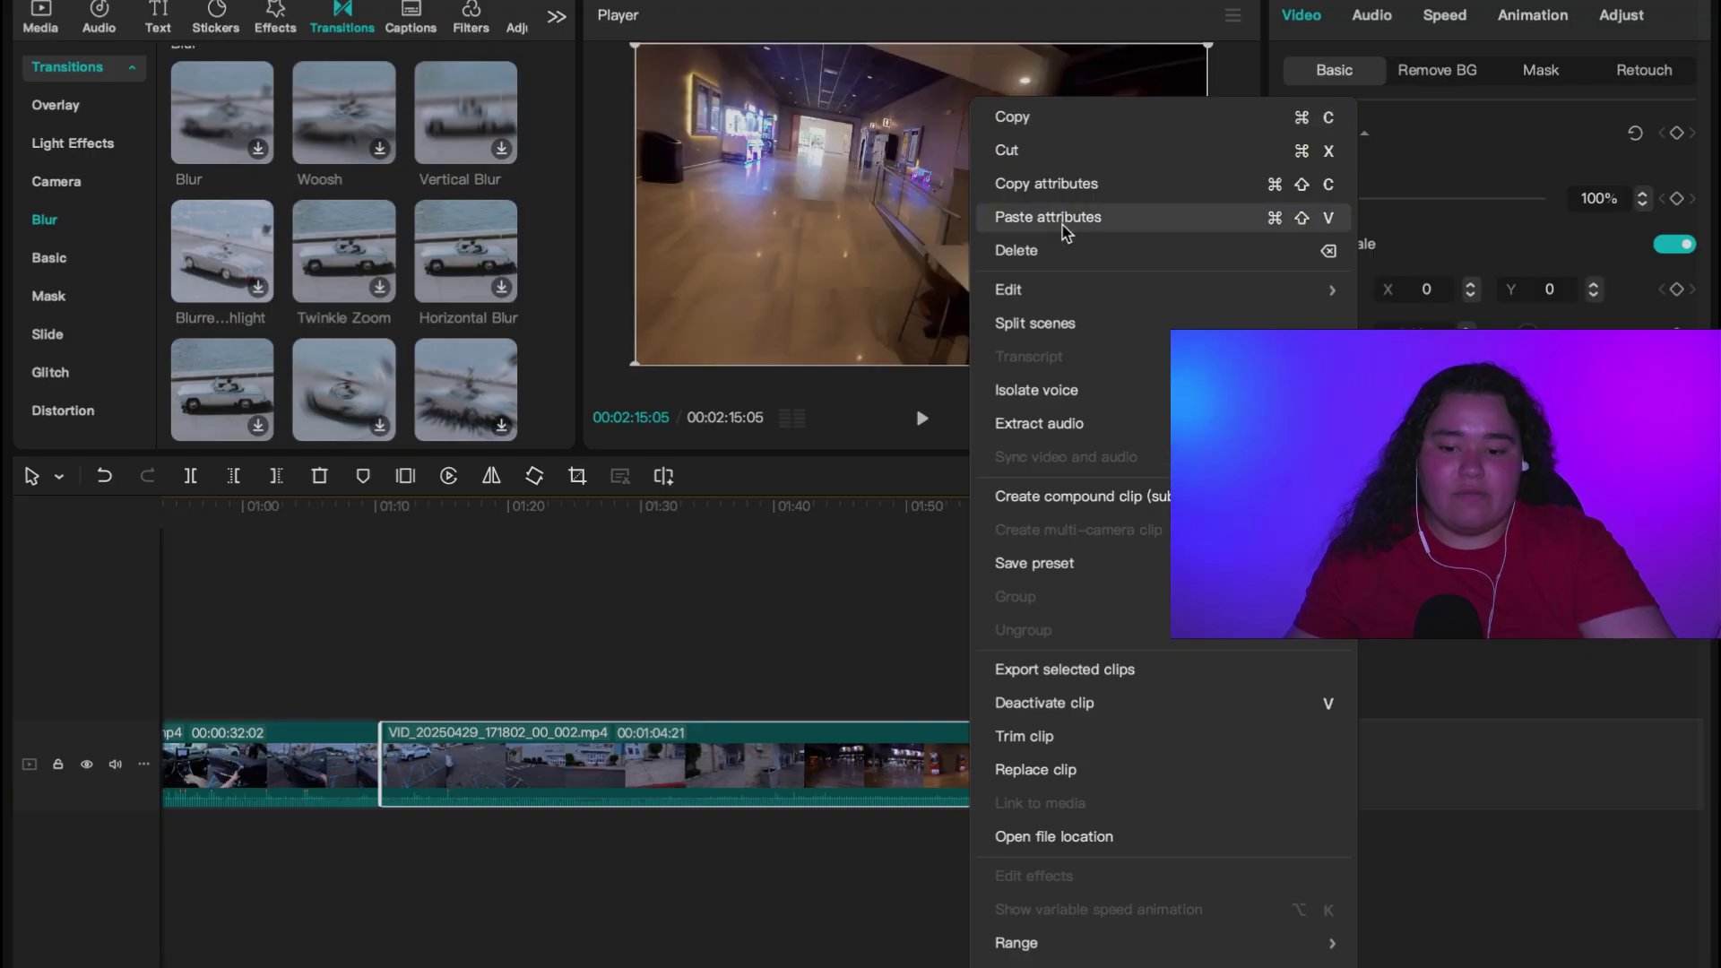
click(1067, 118)
right_click(1287, 737)
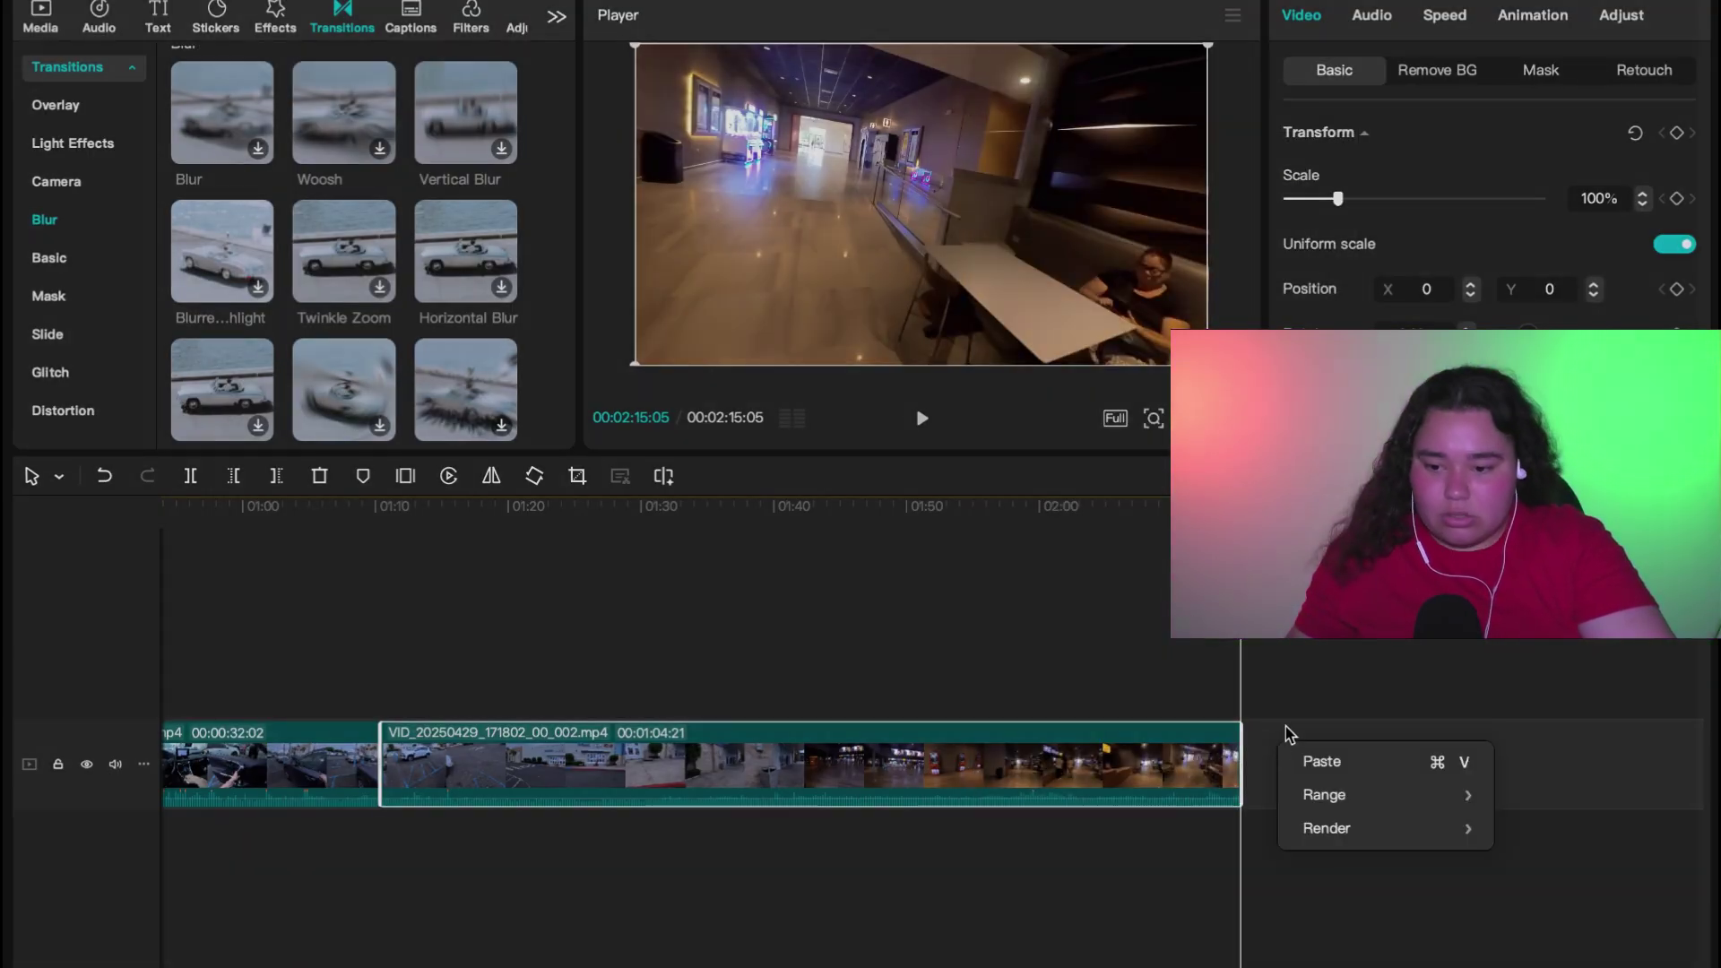
click(1350, 764)
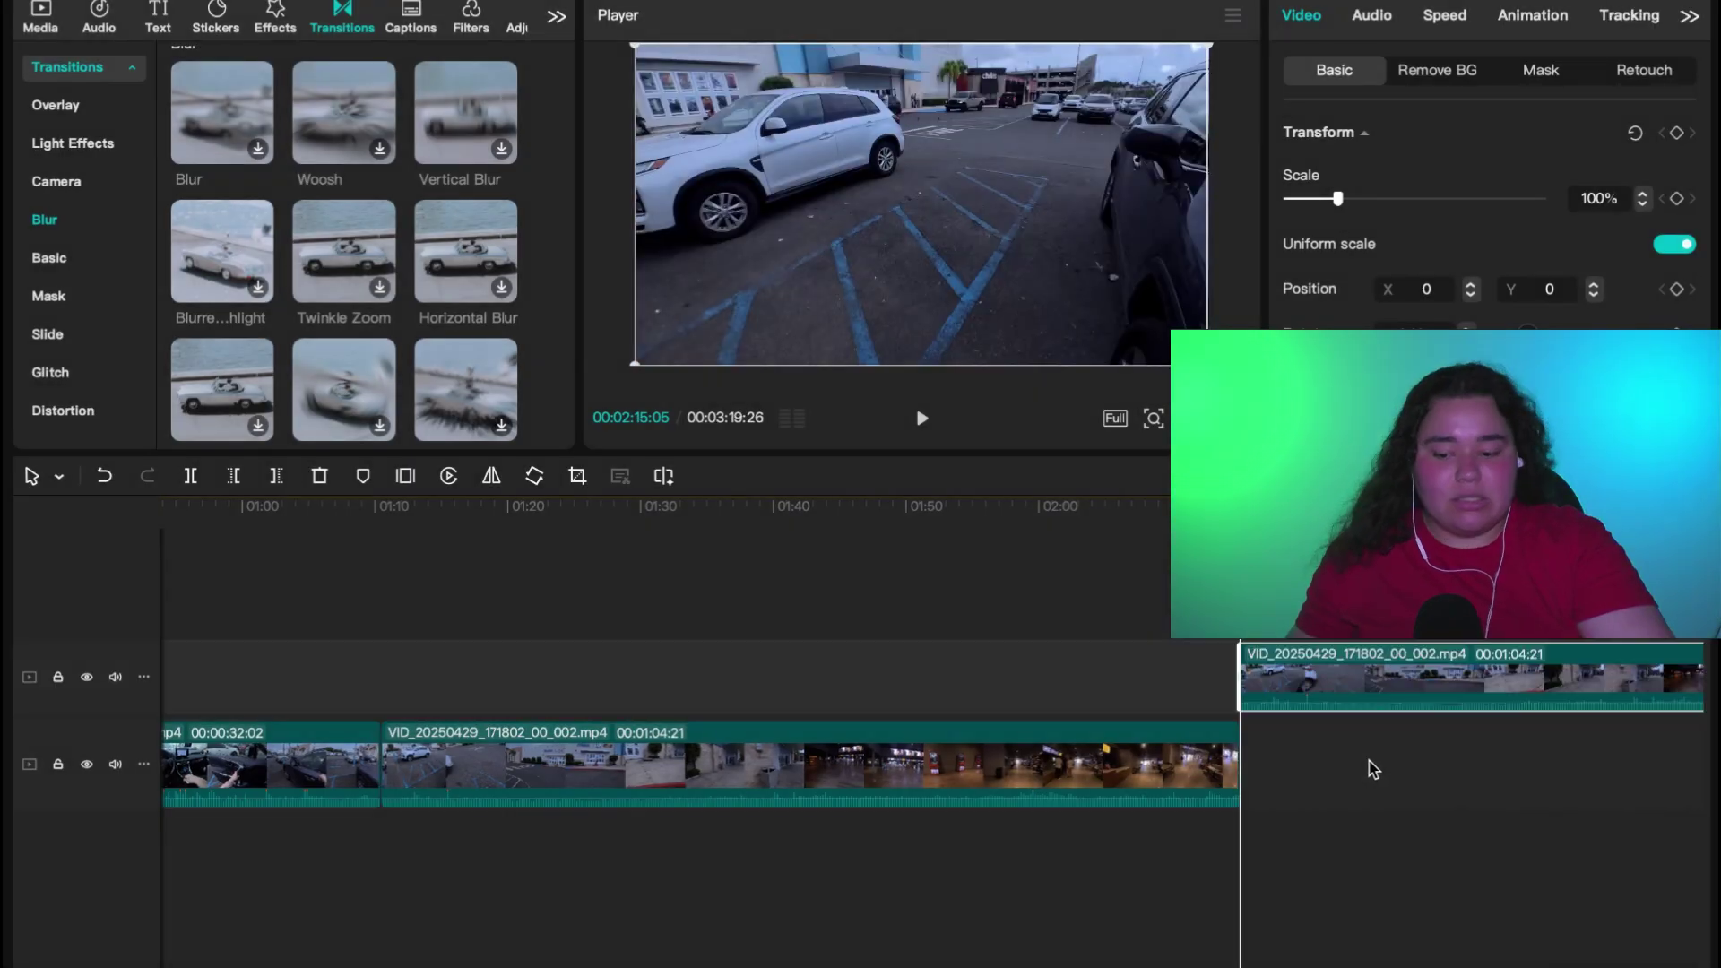
key(Delete)
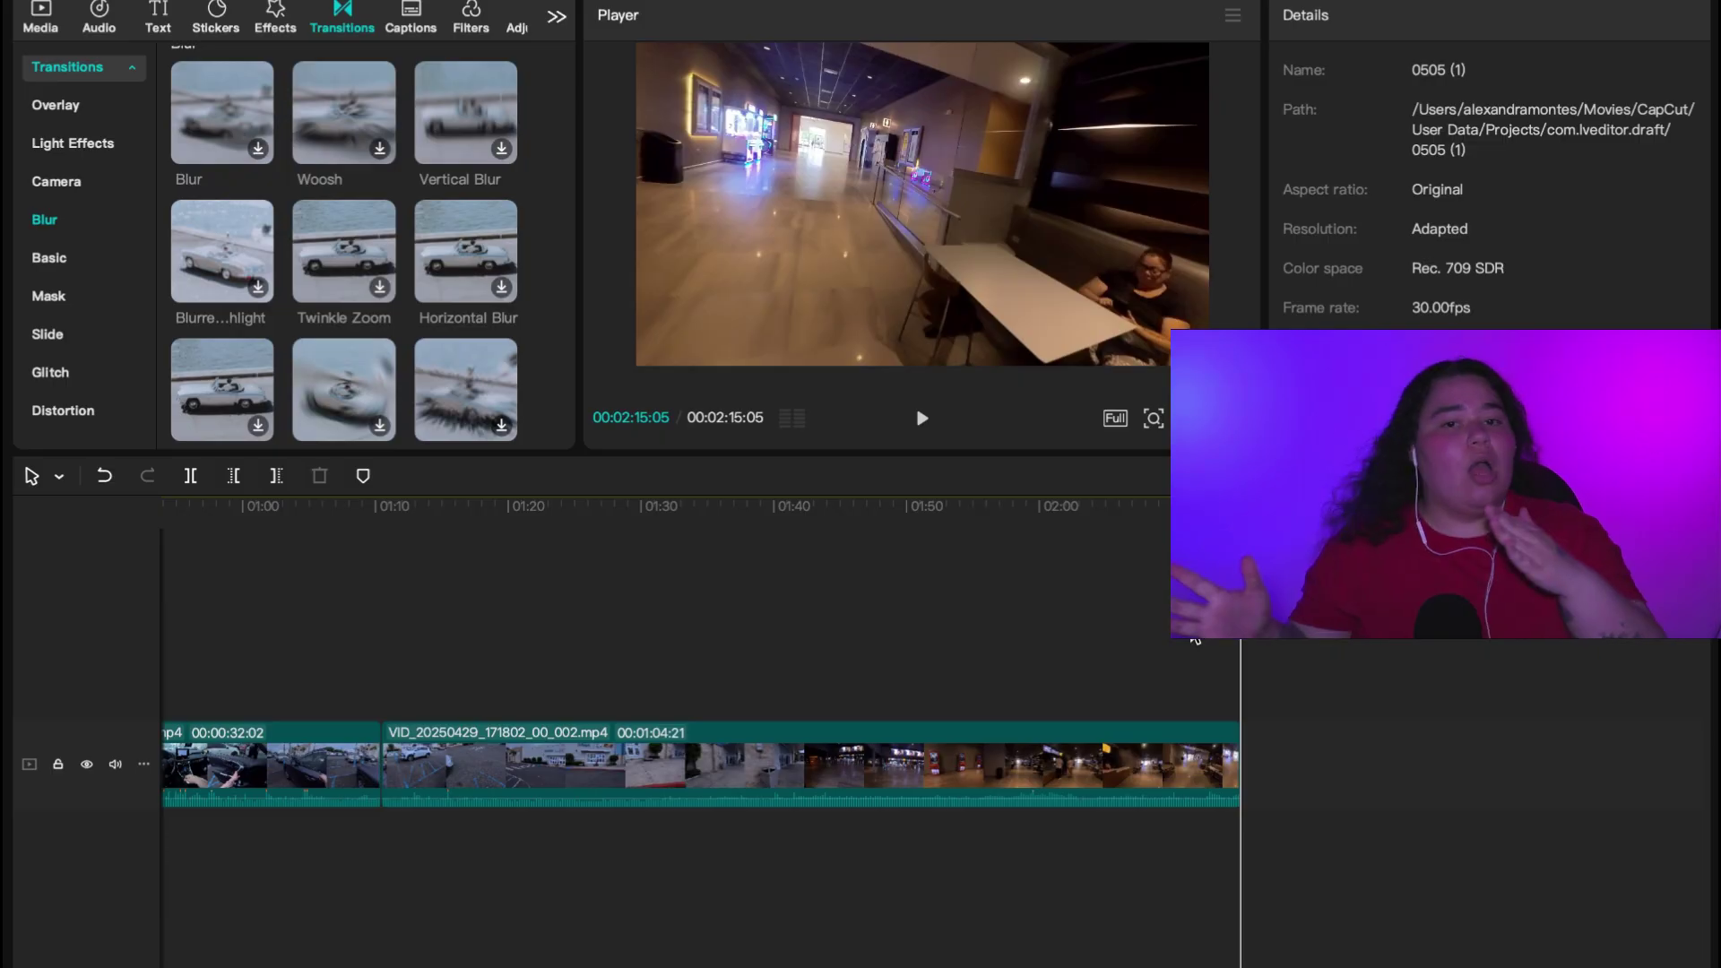
Move the middle clip onto a new track above the first clip, so that both end at the same time.
key(super+equal)
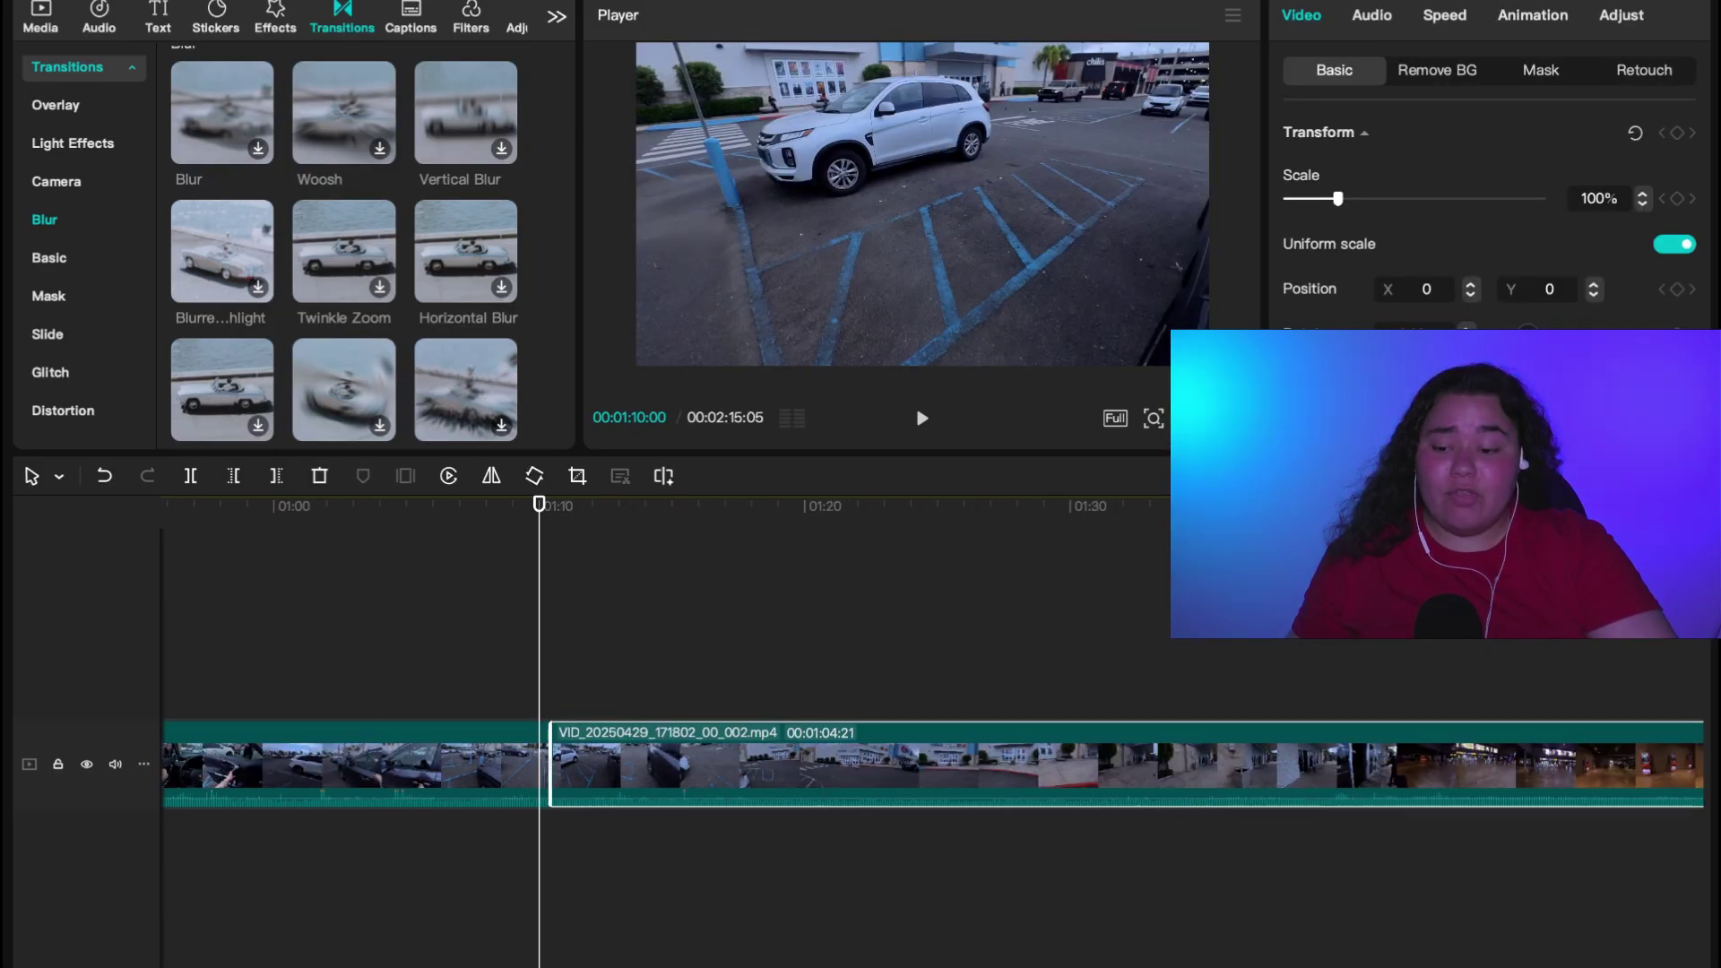
key(super+minus)
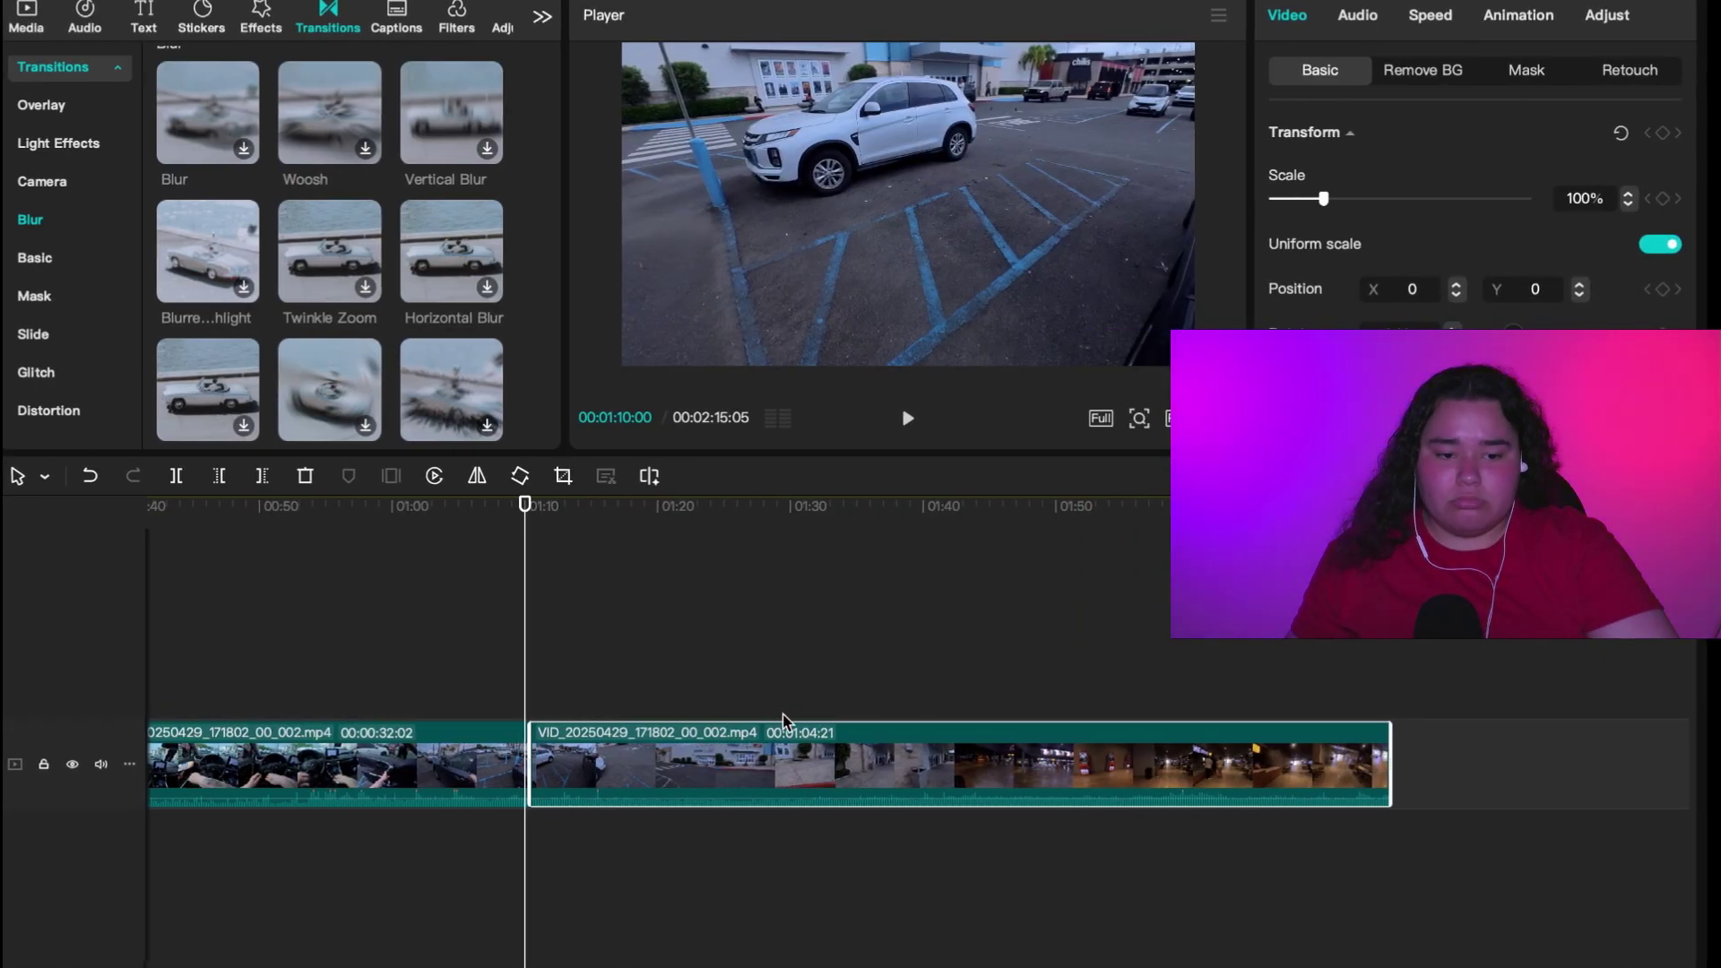
click(802, 689)
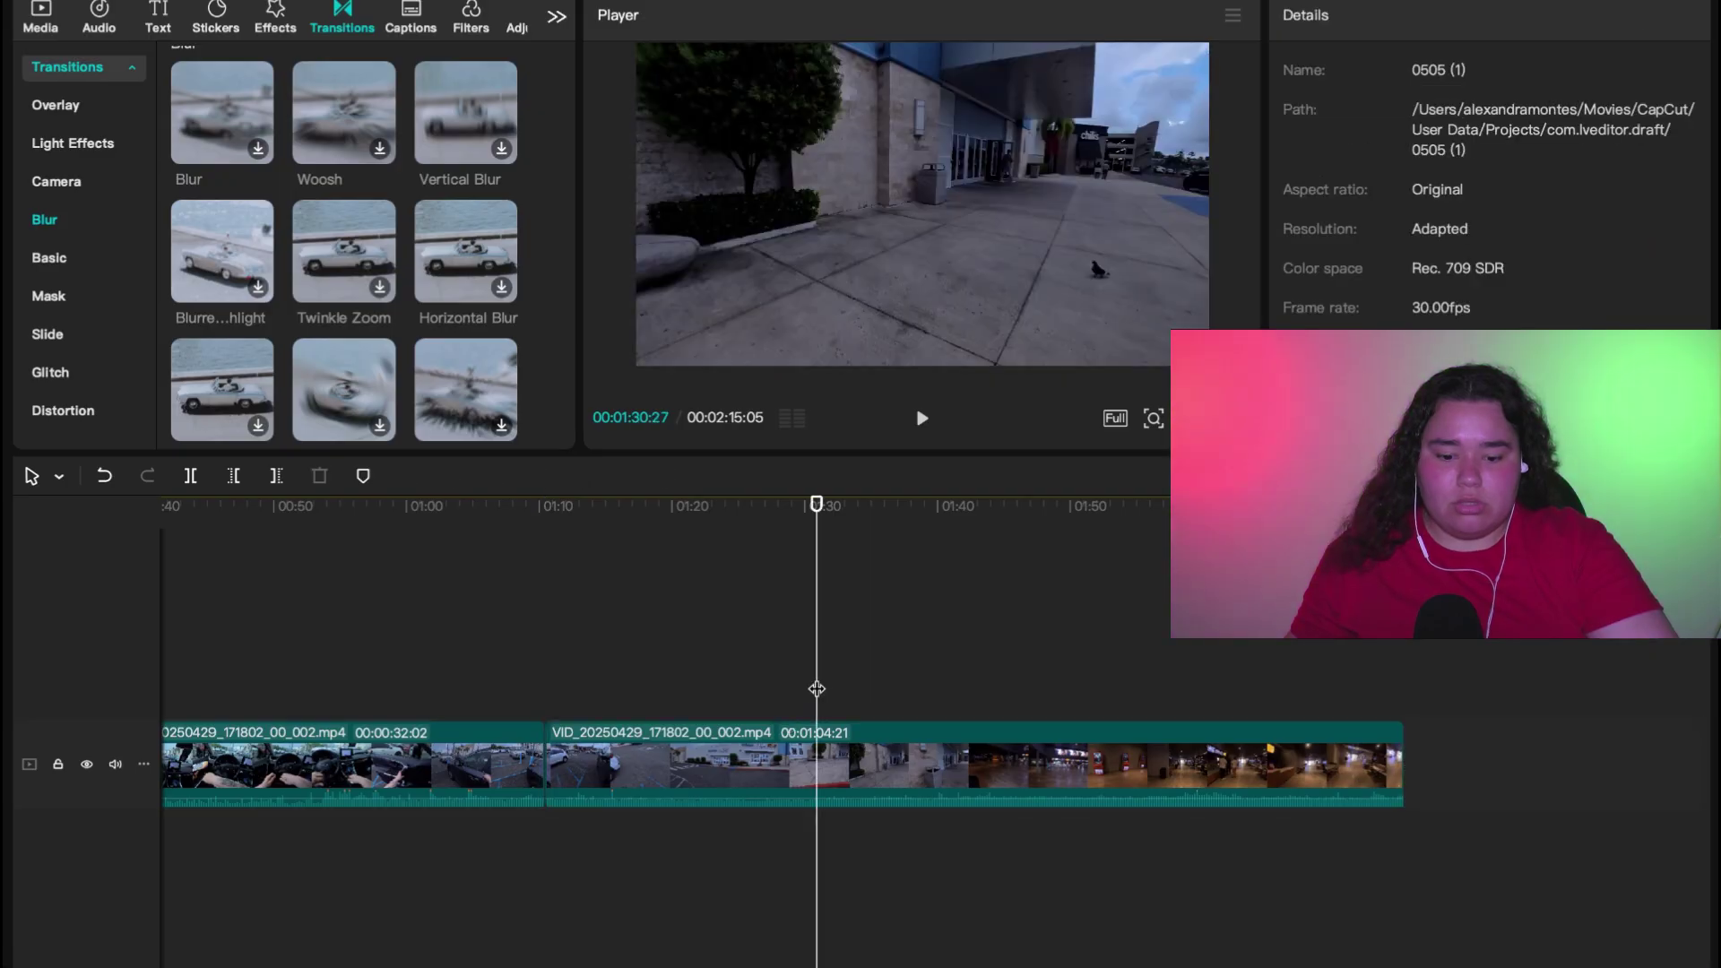
scroll(789, 771, left, 5)
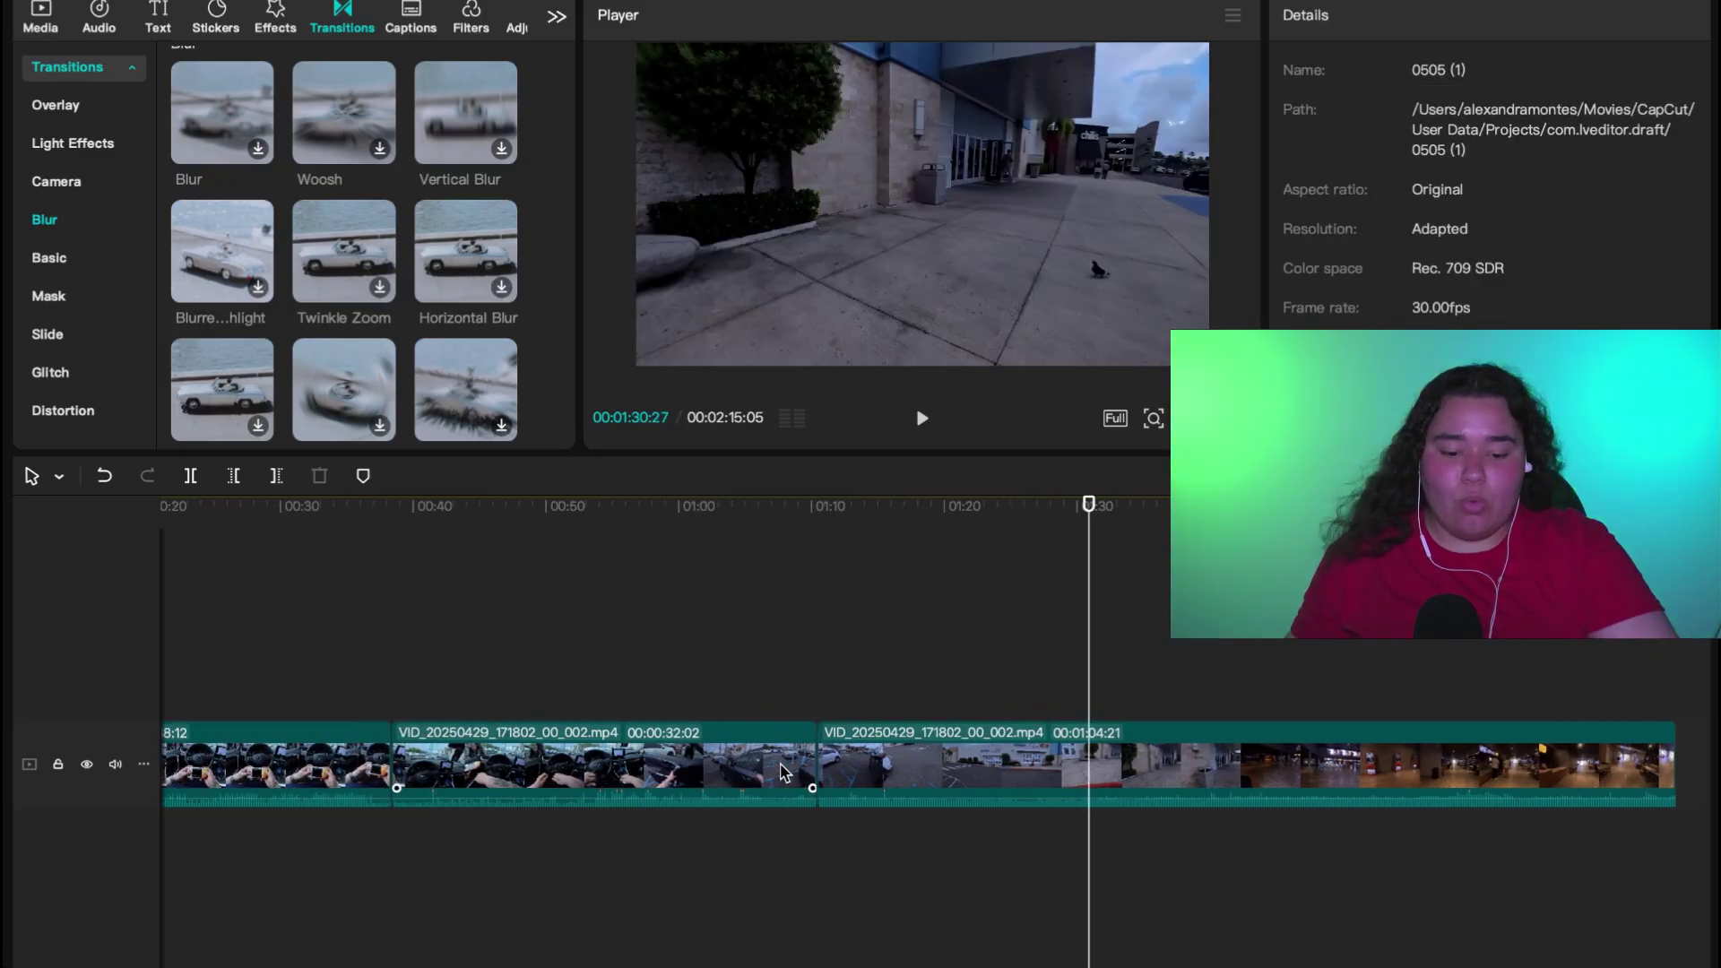
scroll(897, 769, left, 5)
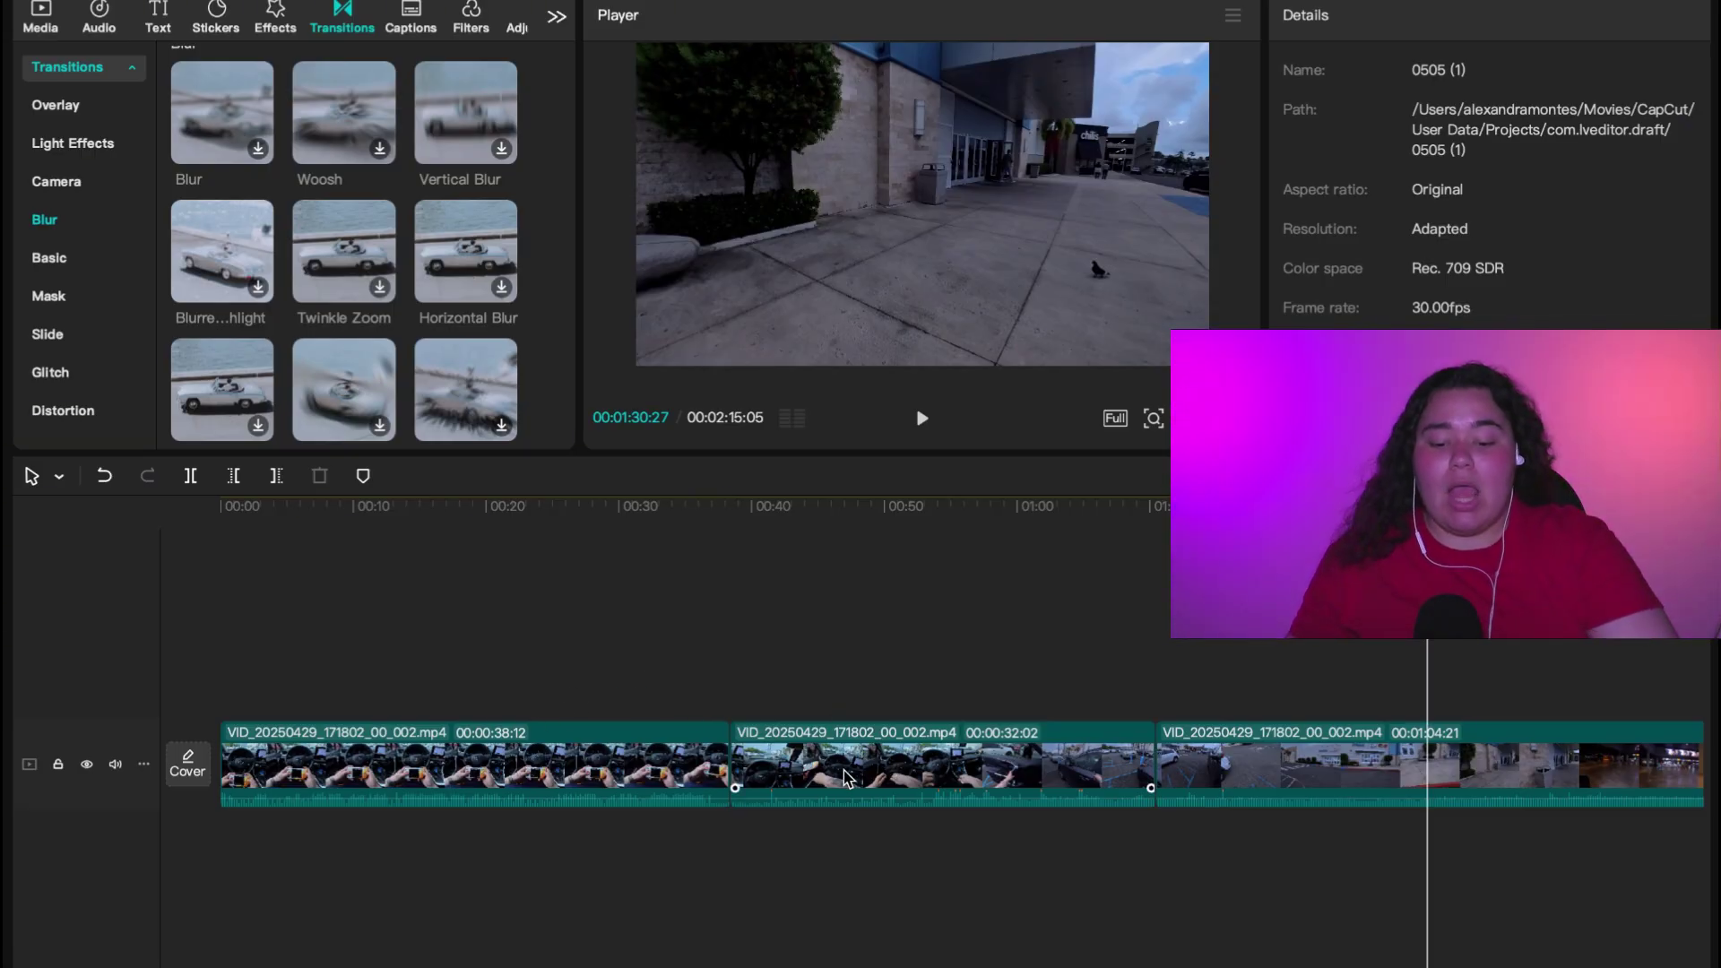
drag(848, 779, 420, 688)
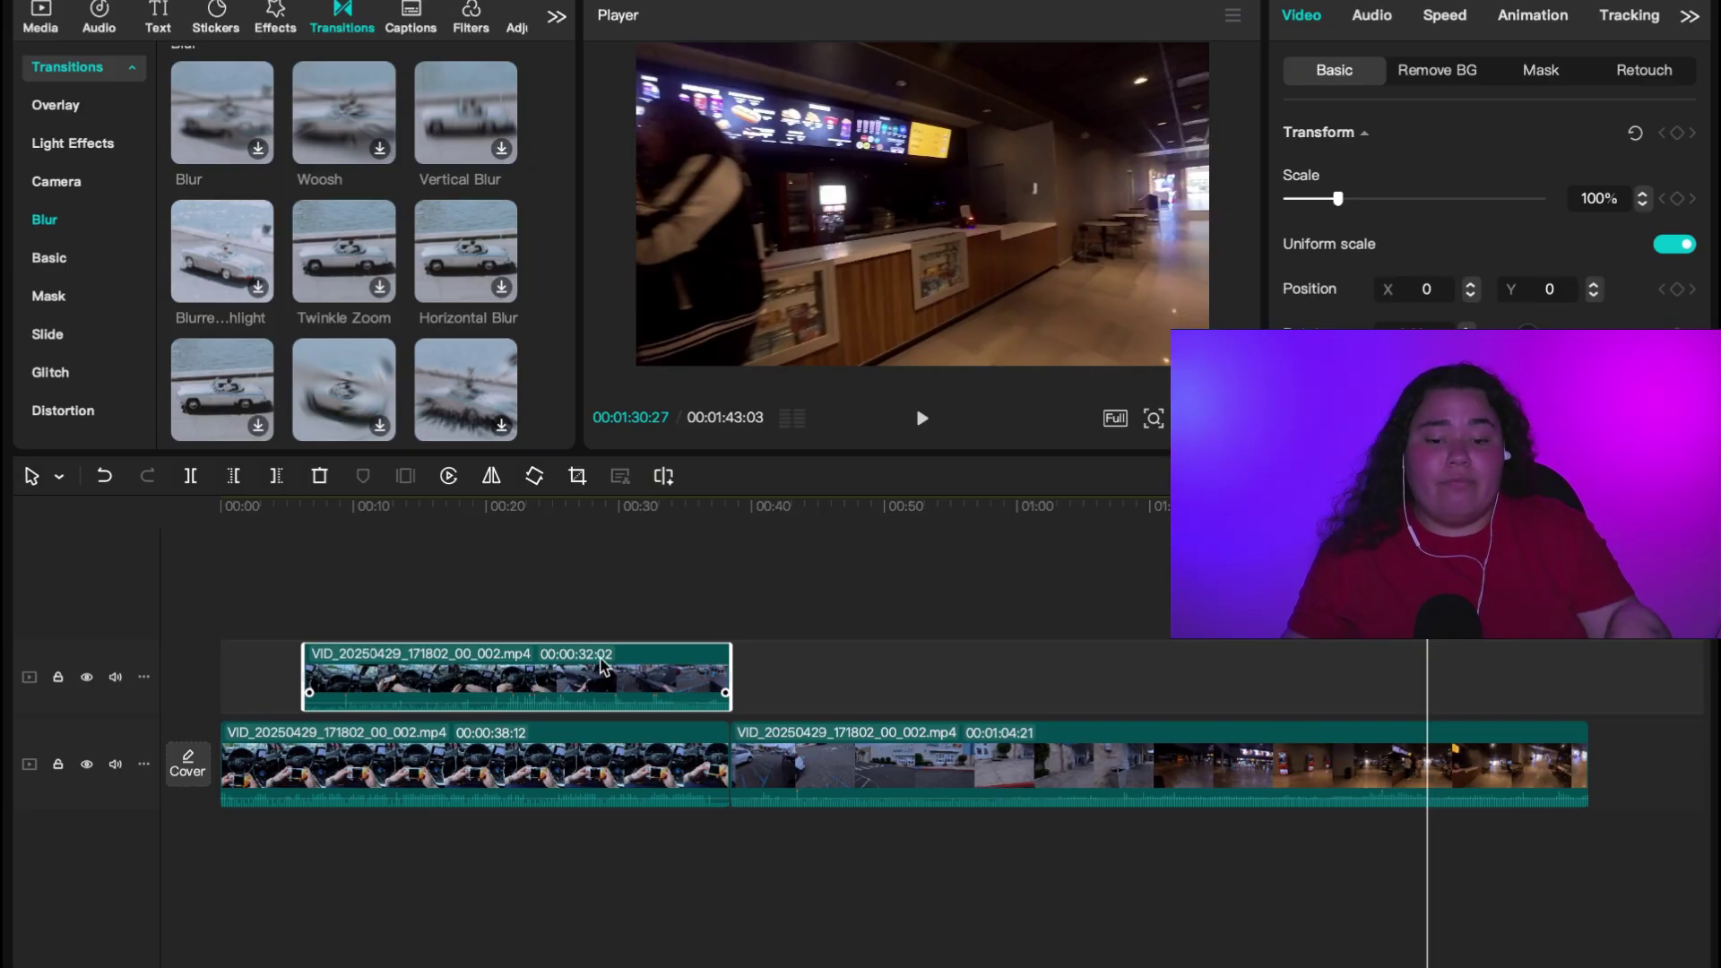
Play the overlapping clips from the beginning of the timeline until just after the upper clip starts.
click(502, 762)
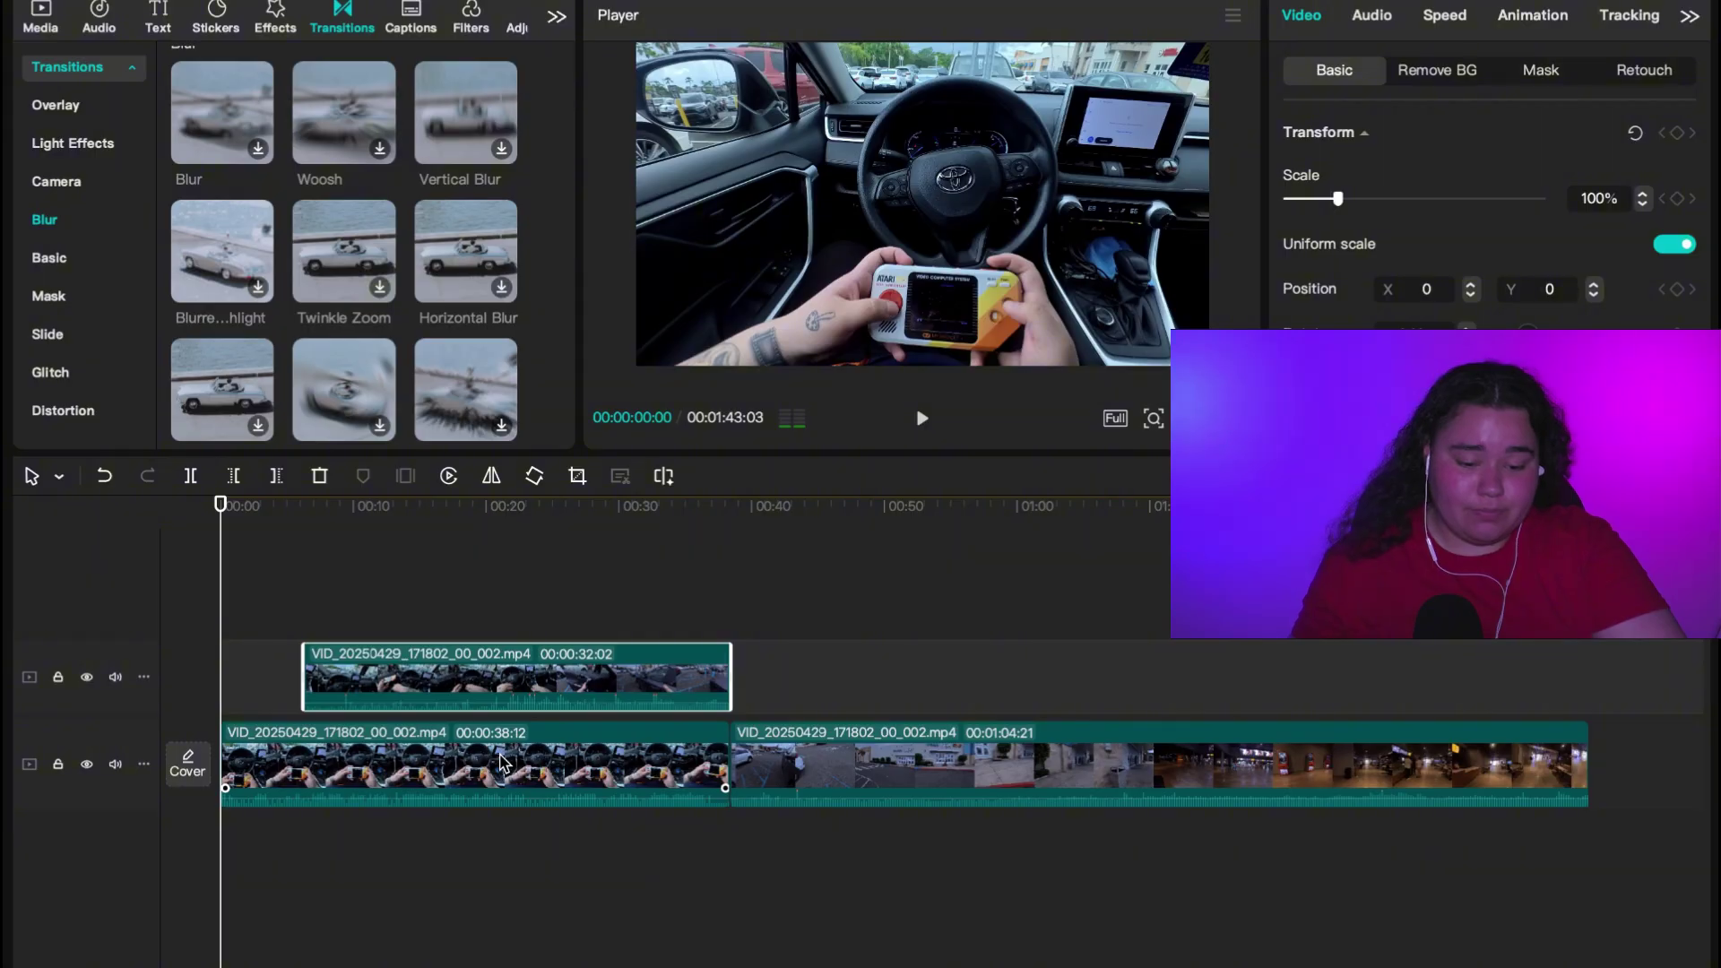
key(space)
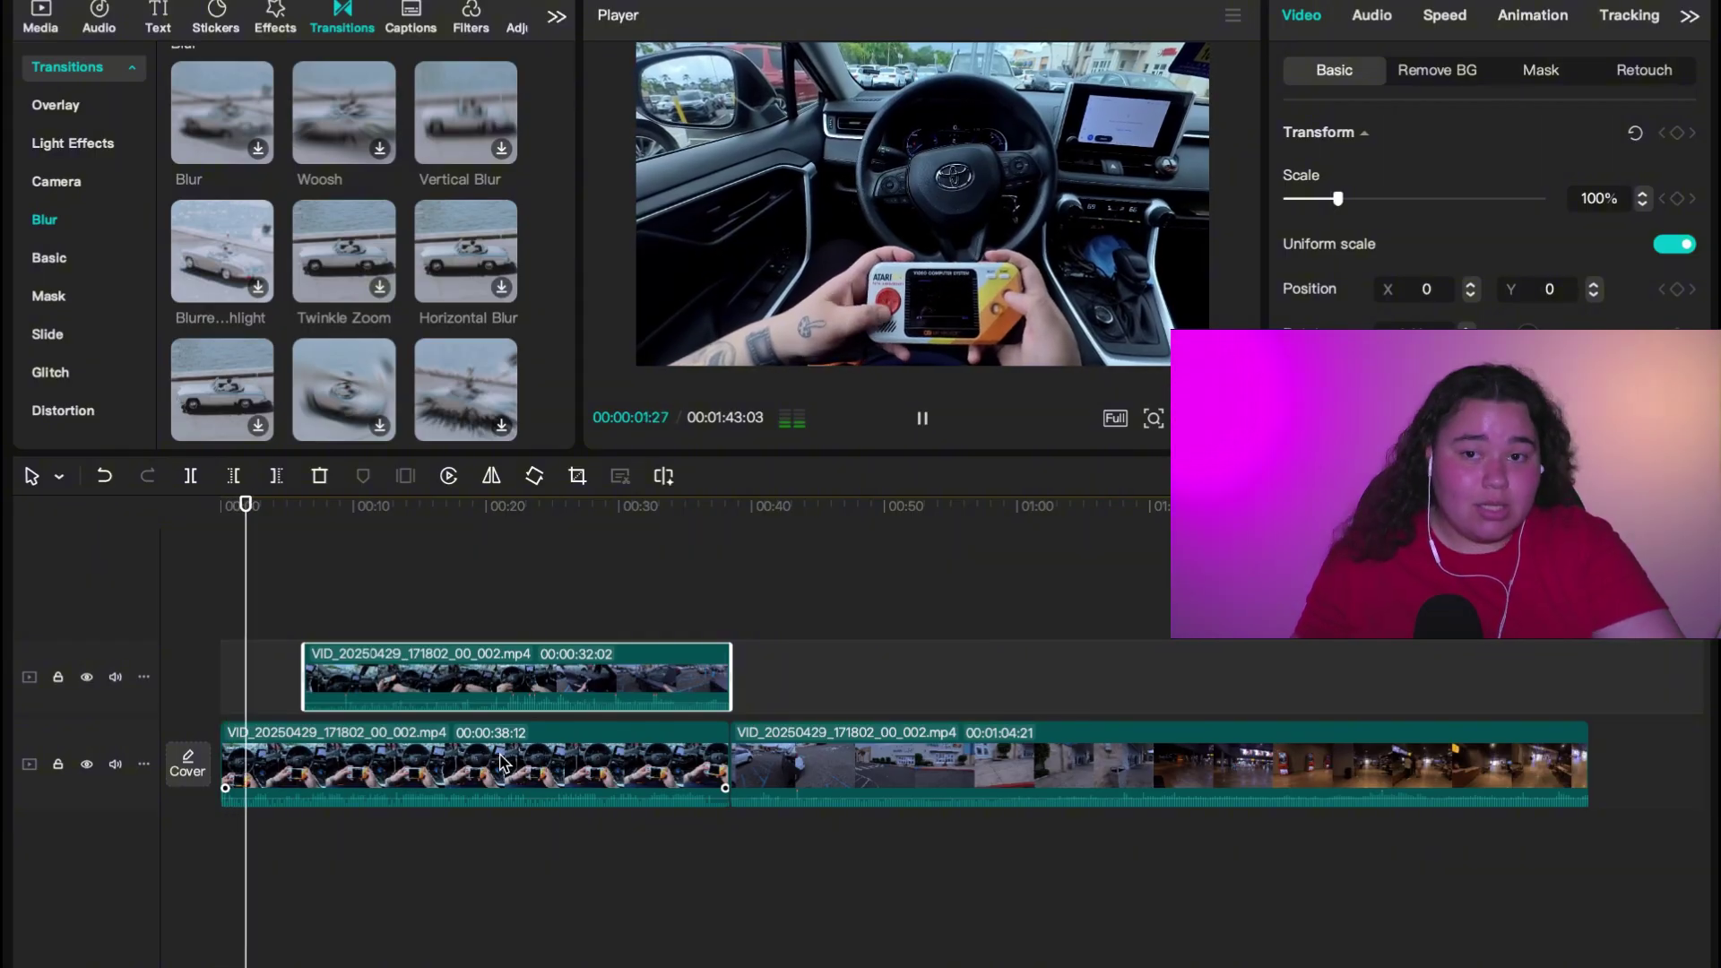
key(space)
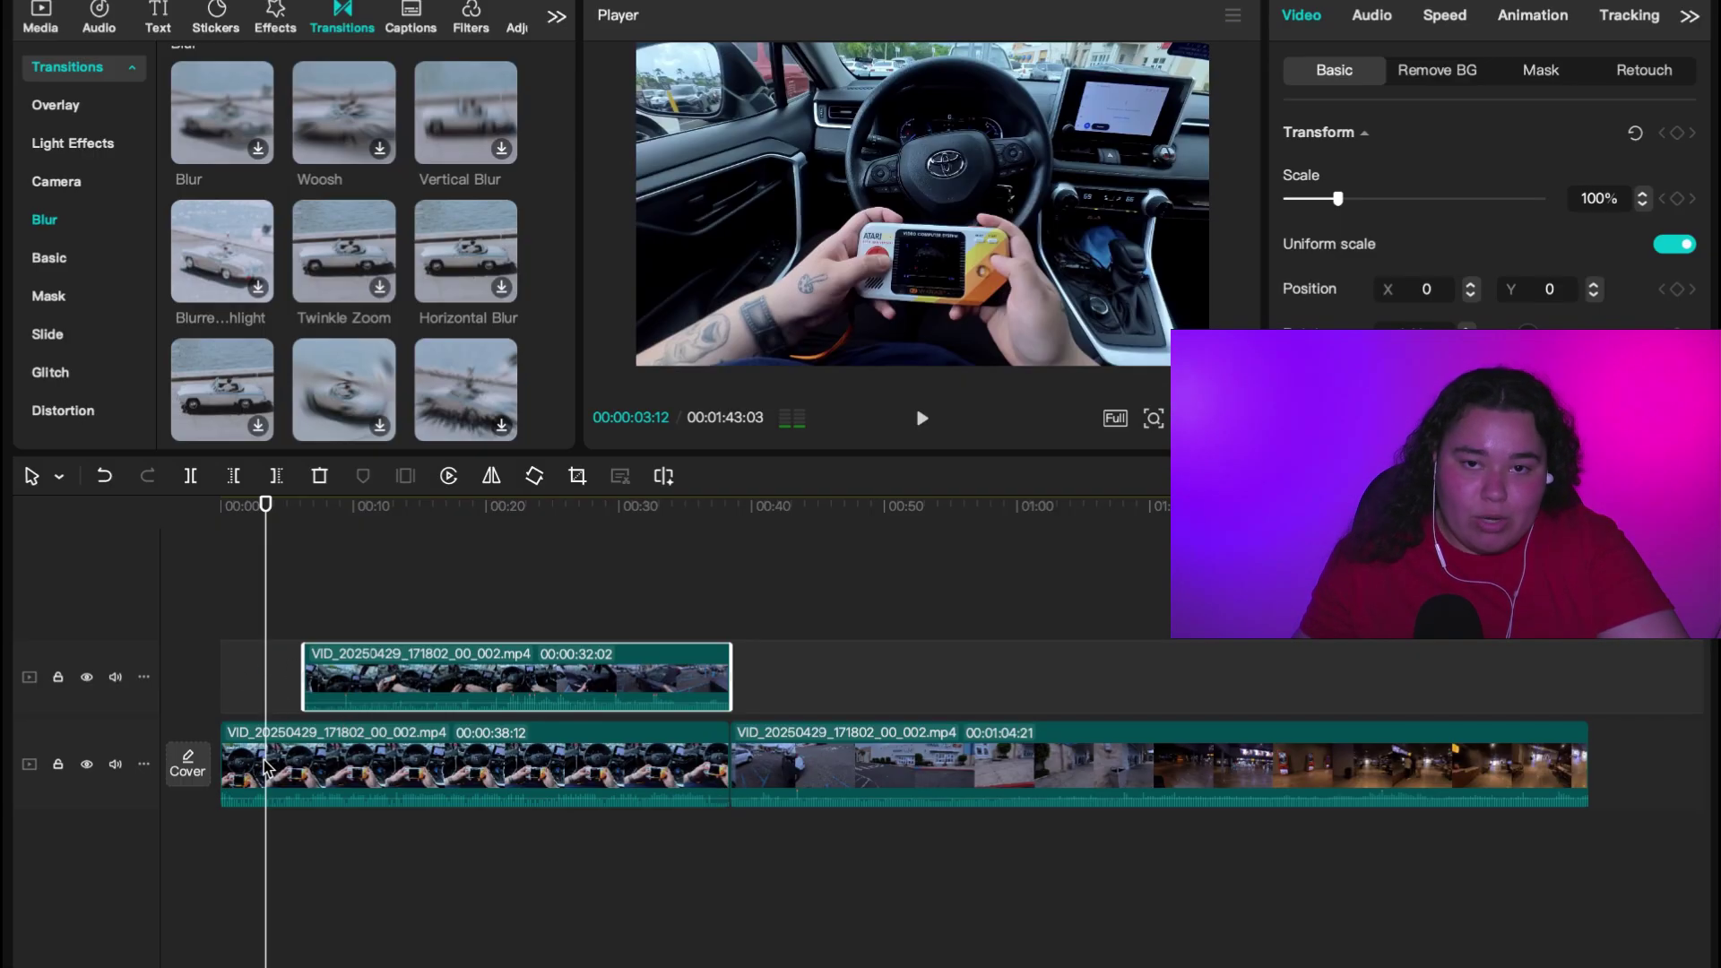
key(space)
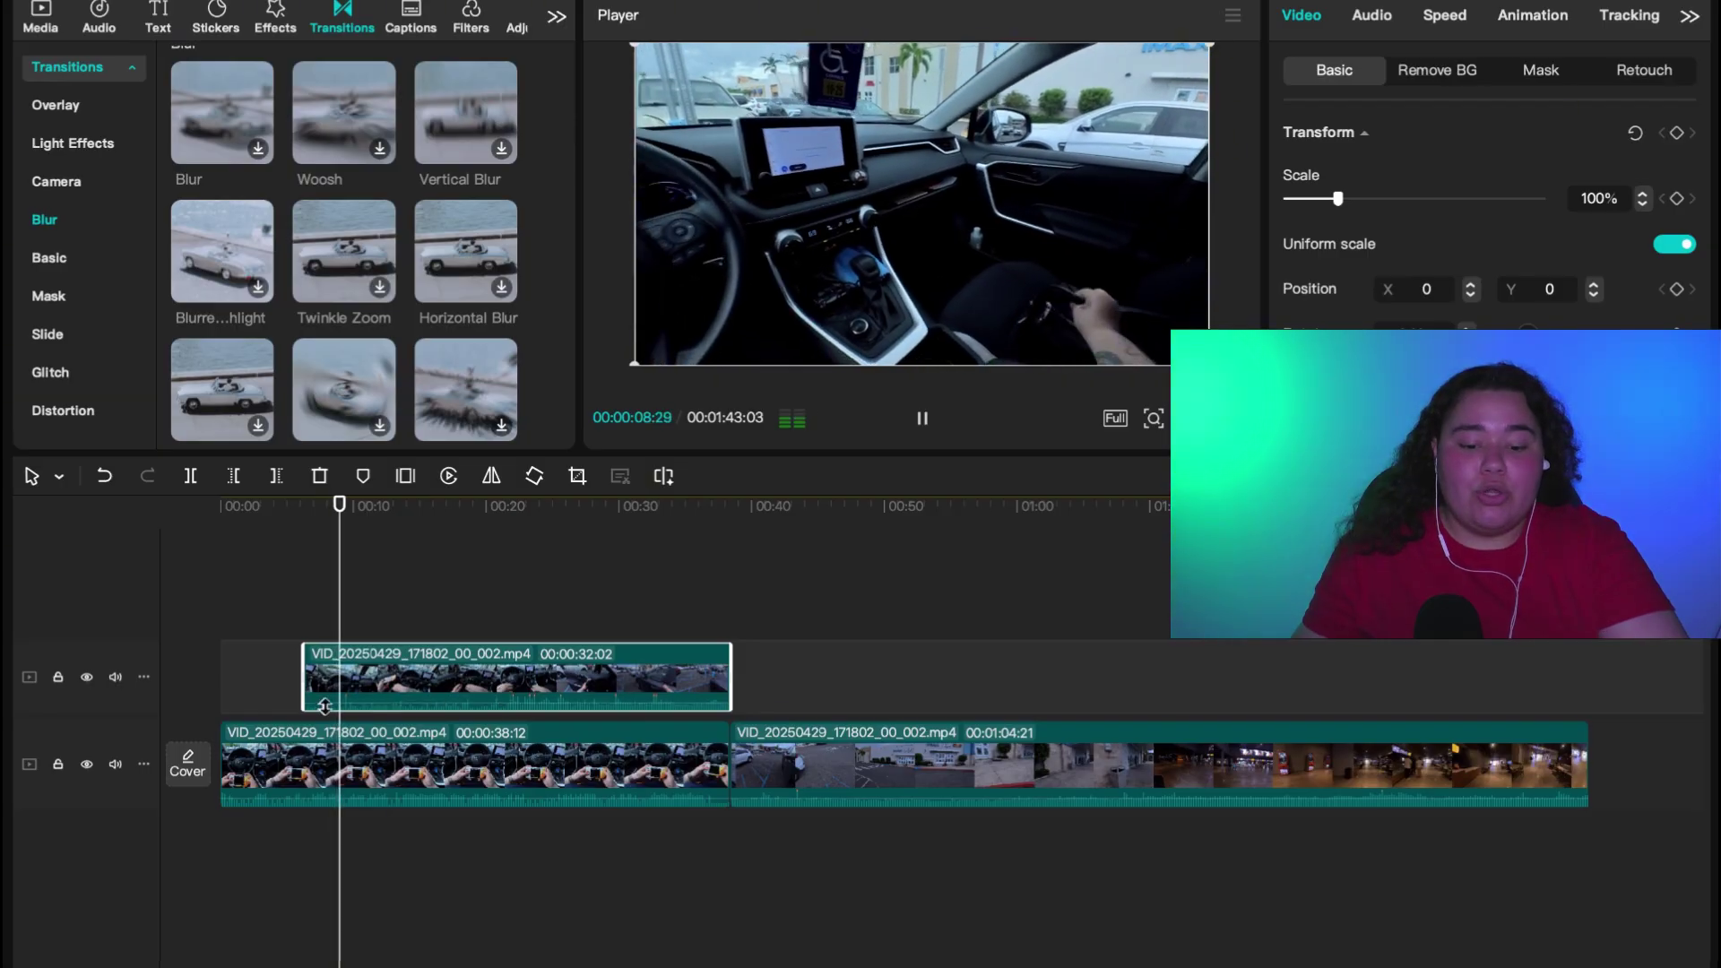
key(space)
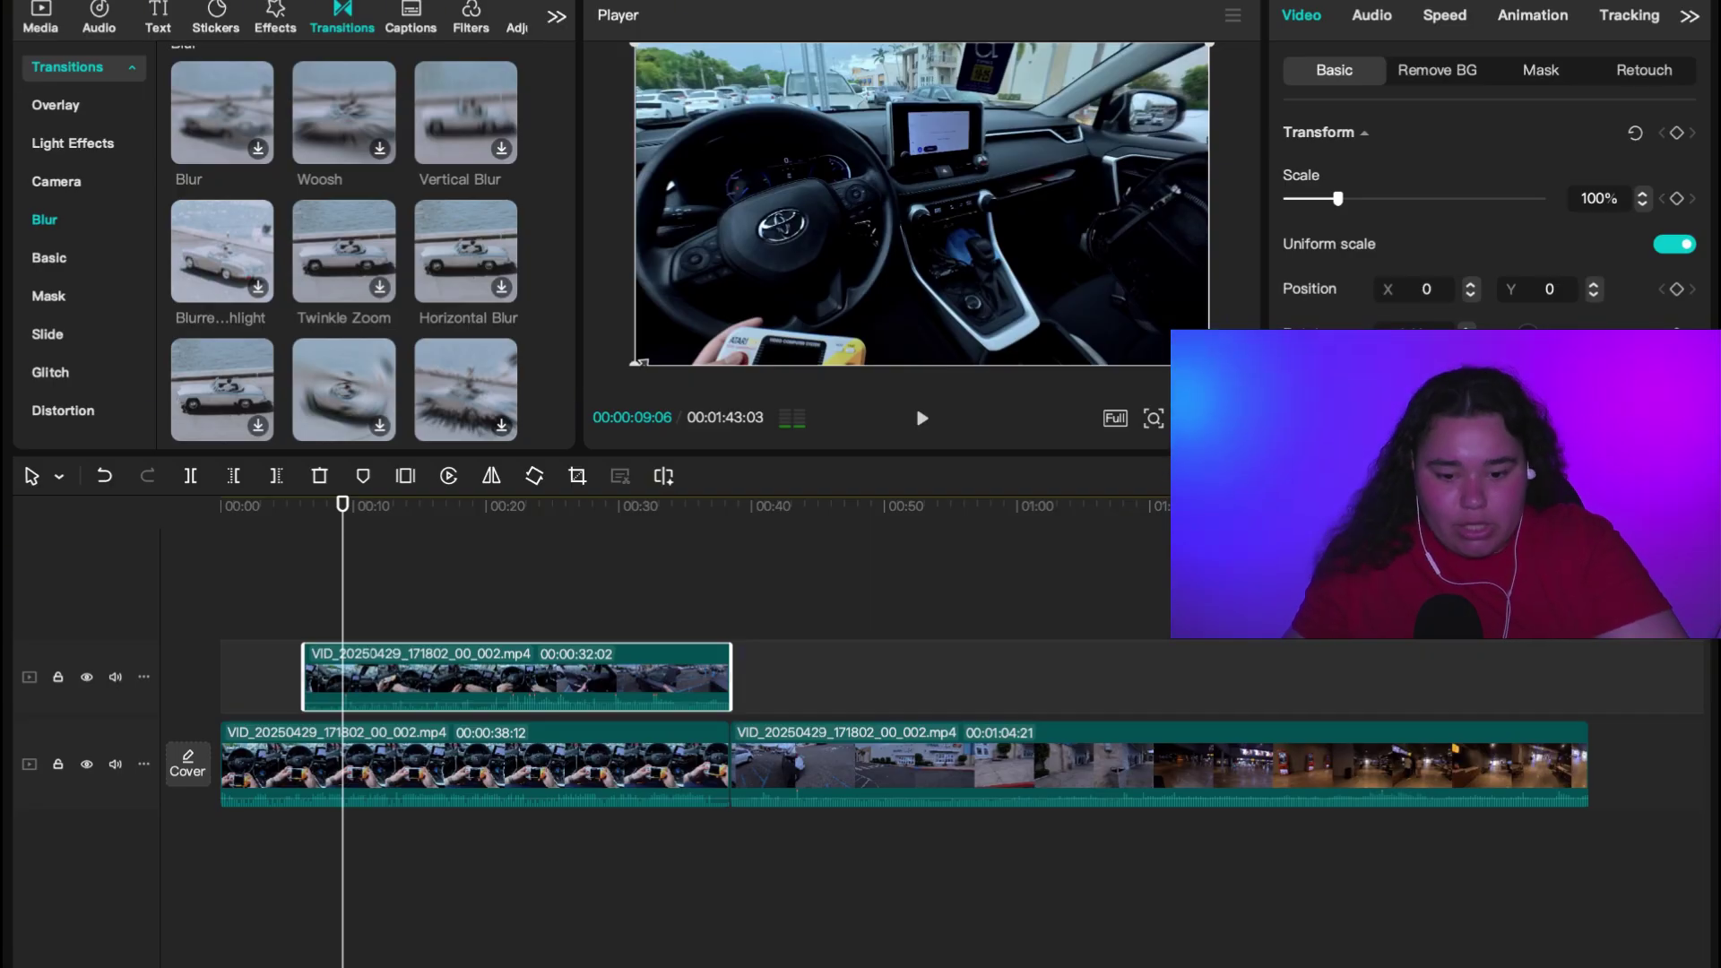
Shrink the overlay clip into the frame's upper-left corner, and stack the last clip above it at 00:00:20:14, scaled to 31% in the upper-right corner.
drag(639, 362, 666, 97)
drag(914, 769, 675, 619)
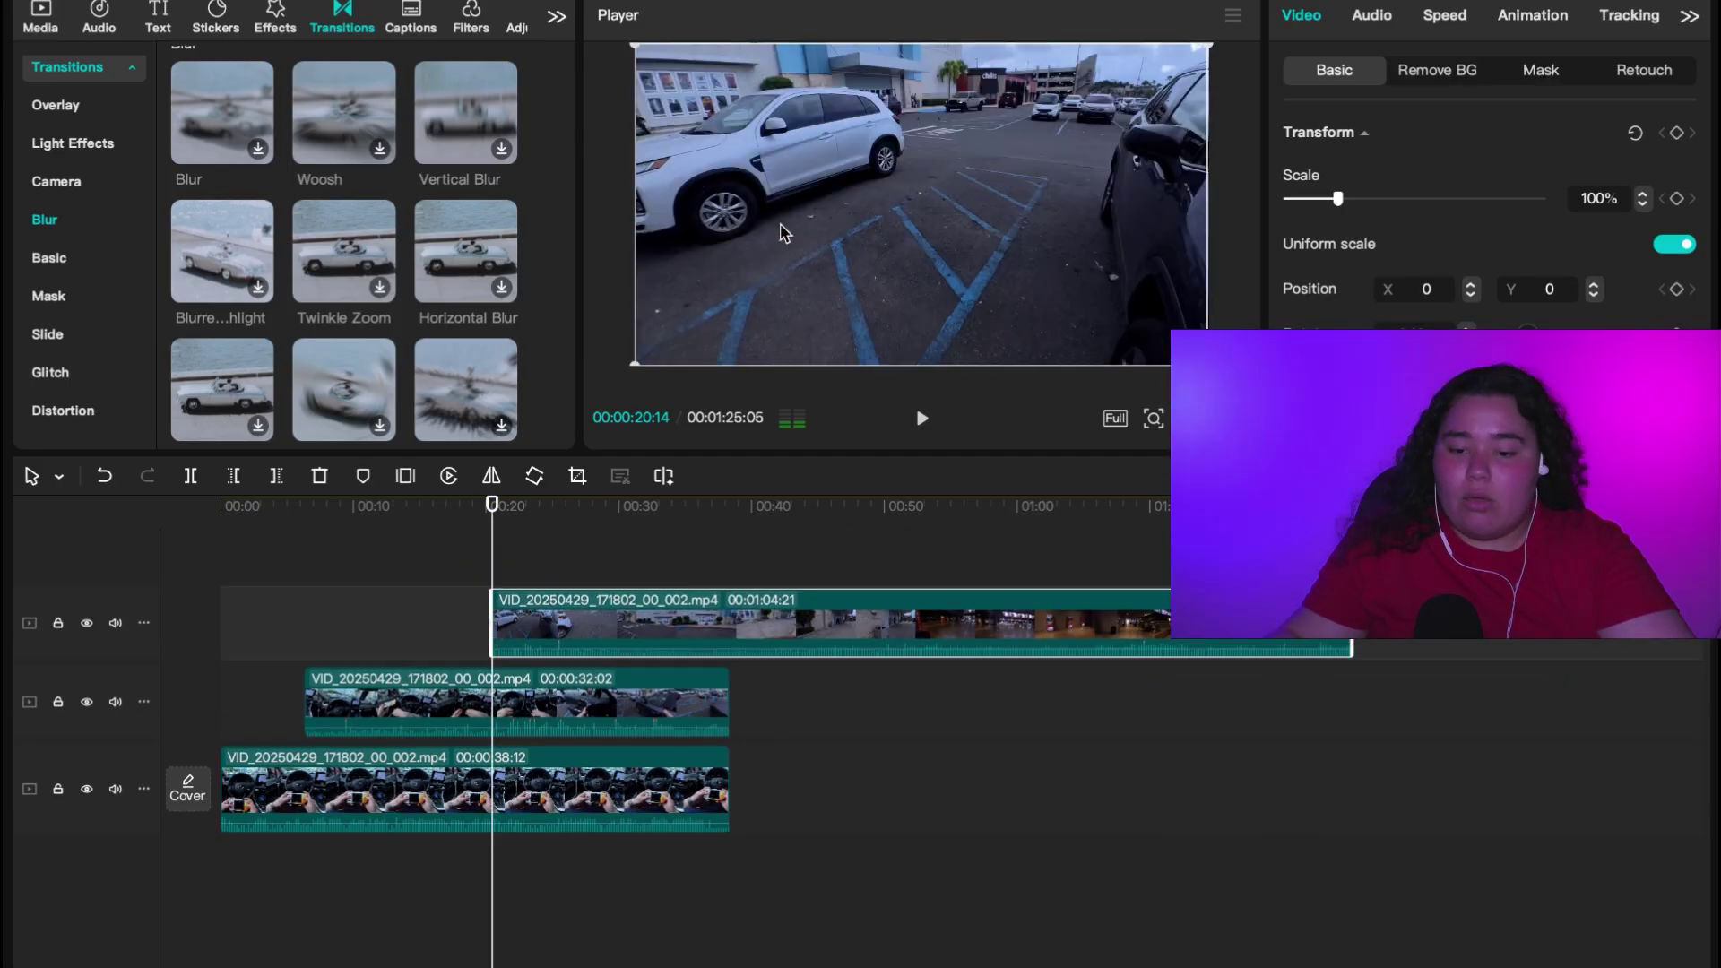
drag(635, 362, 1115, 134)
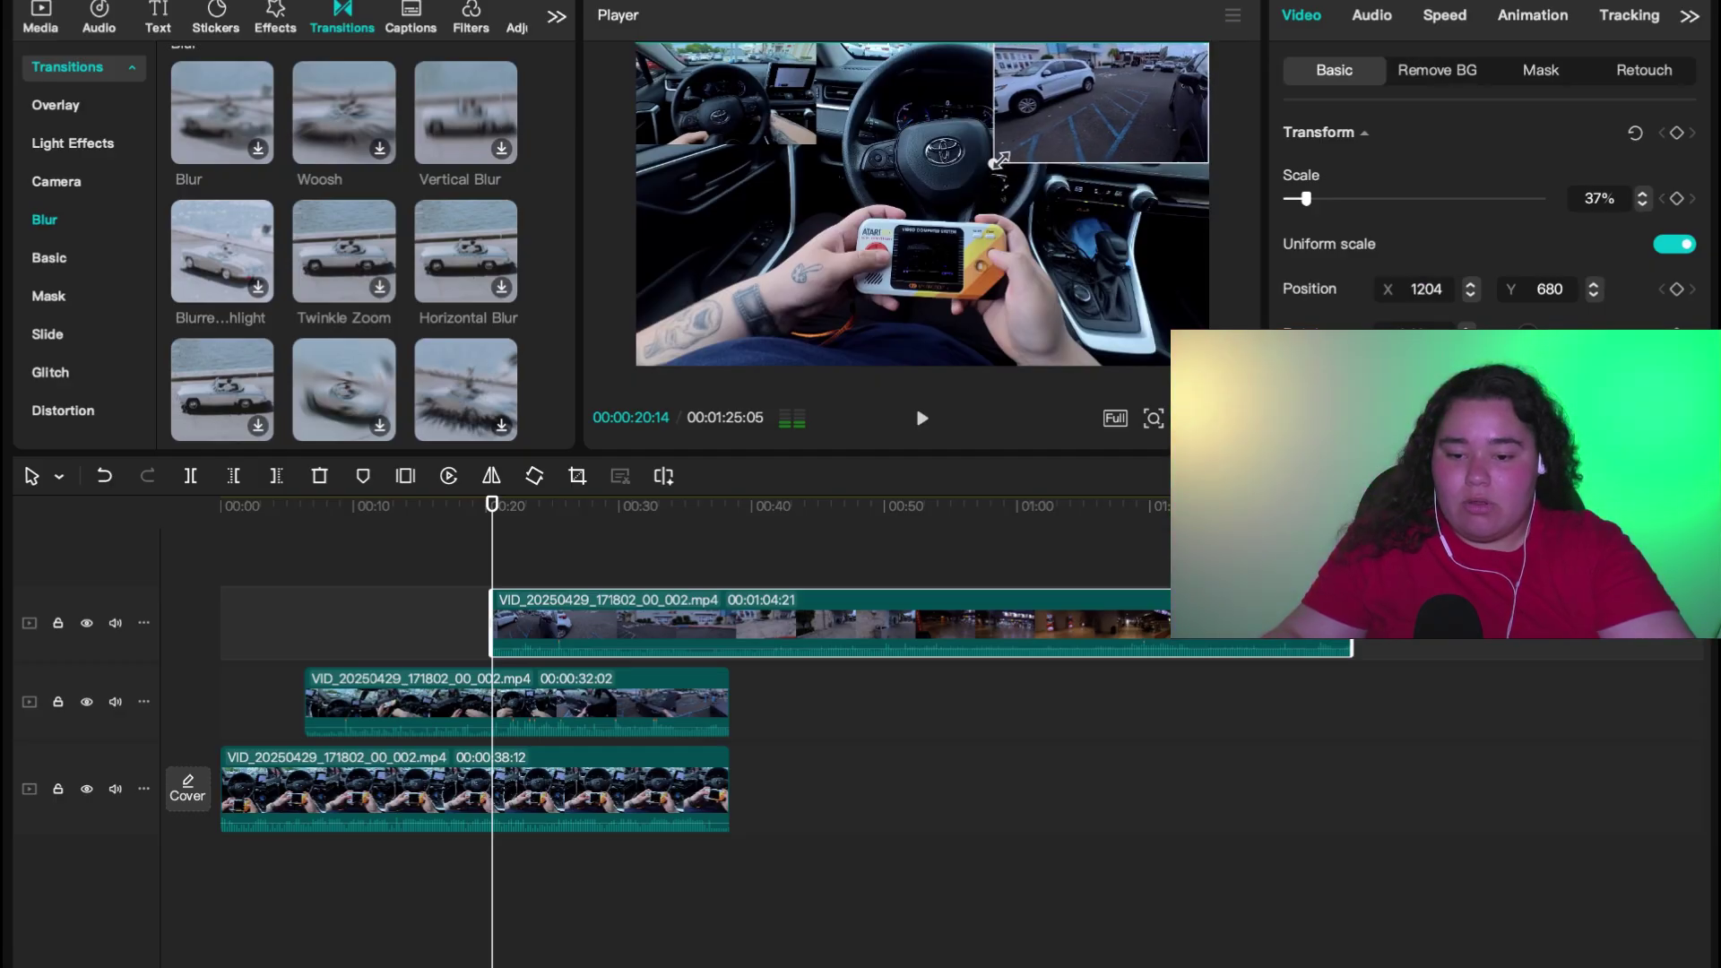
drag(1000, 161, 1066, 116)
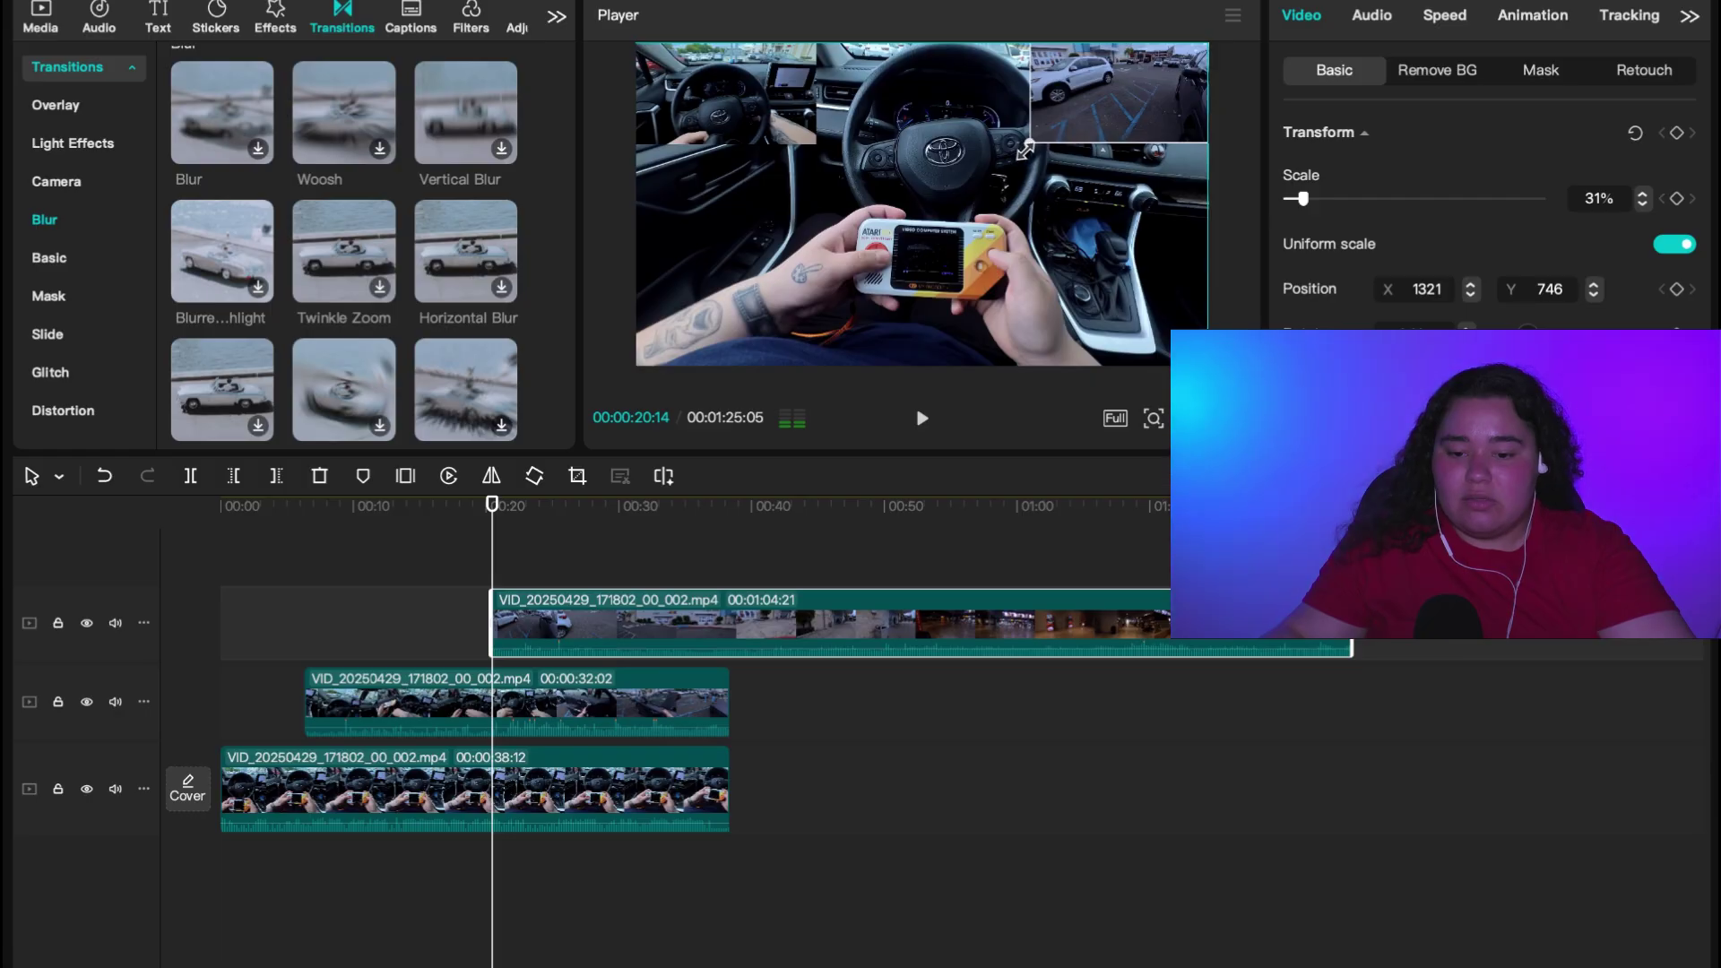
Play the three stacked clips from near the start of the timeline to review the picture-in-picture layout.
click(250, 536)
key(space)
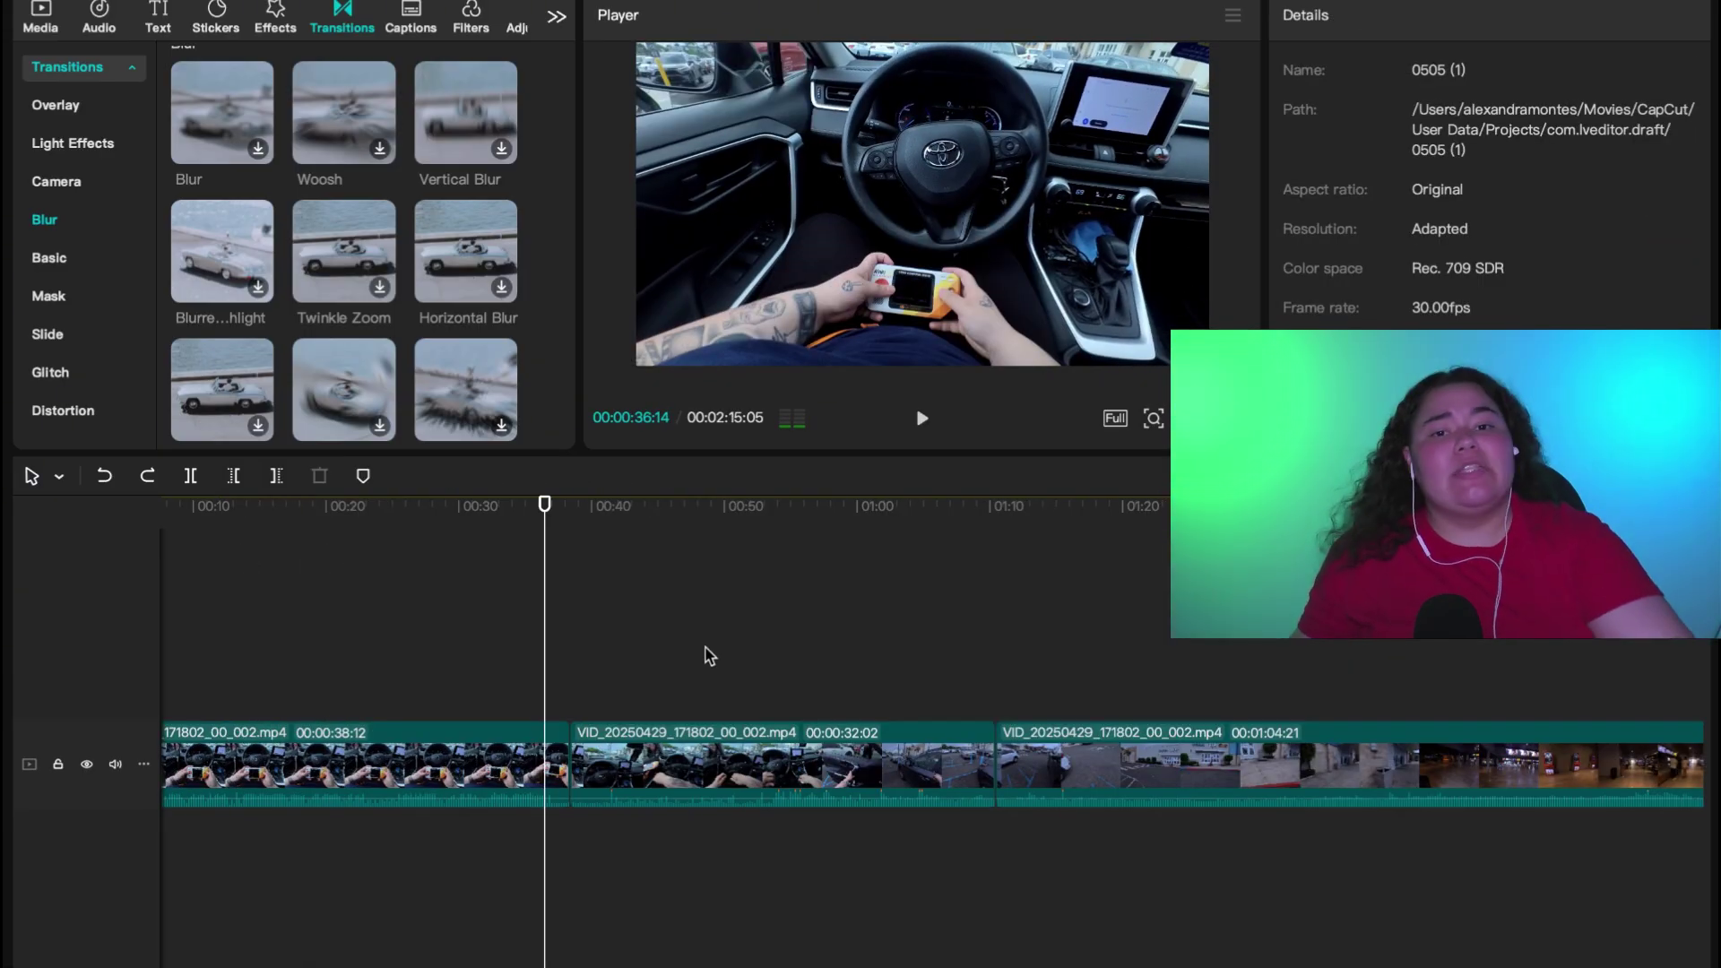
scroll(708, 656, right, 10)
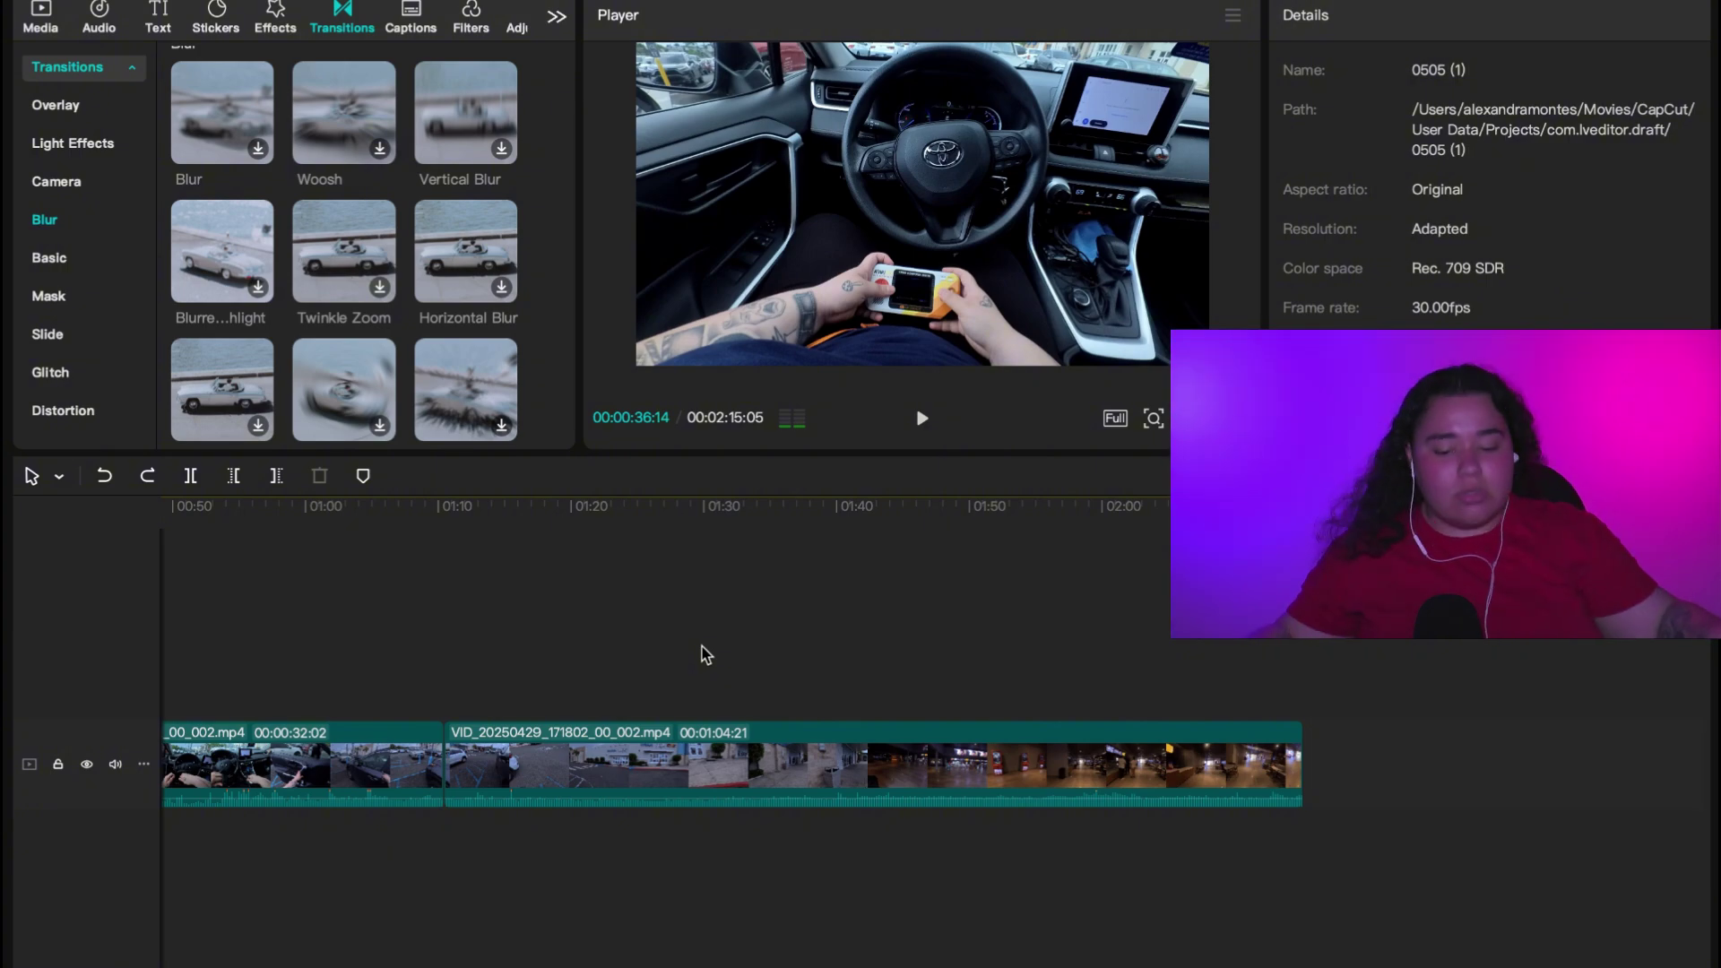
scroll(702, 647, left, 10)
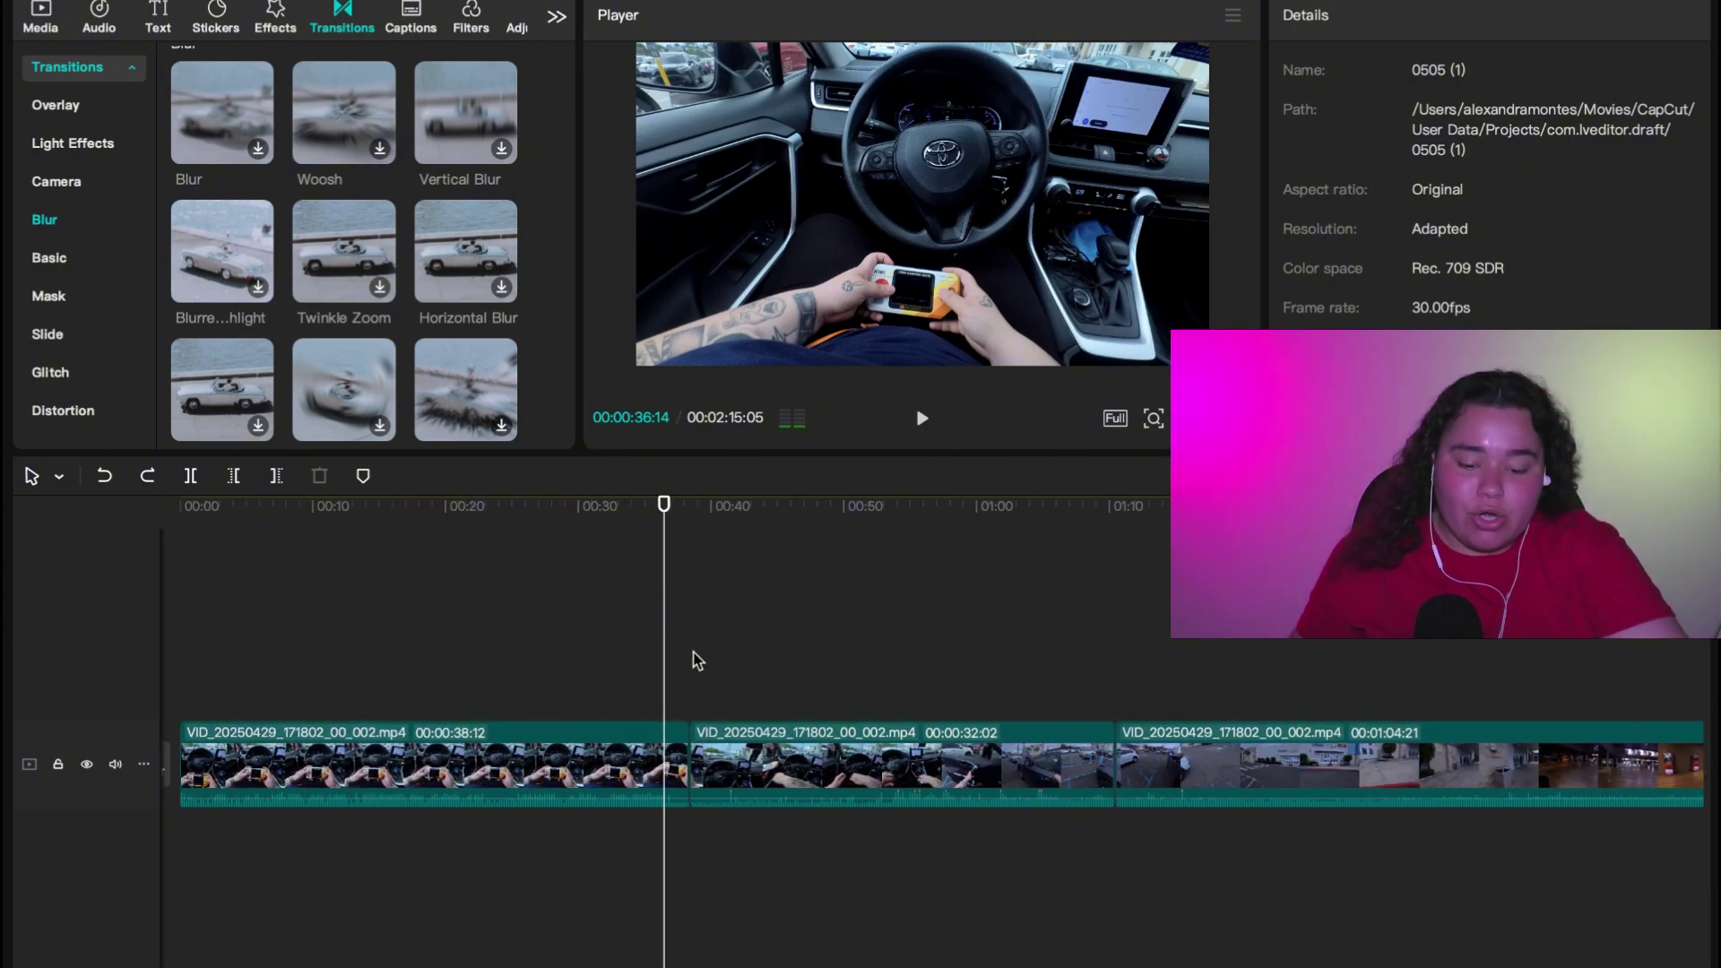
Crop the first clip with the Free ratio to the upper-right part of its frame, about two thirds of the width and height.
click(589, 753)
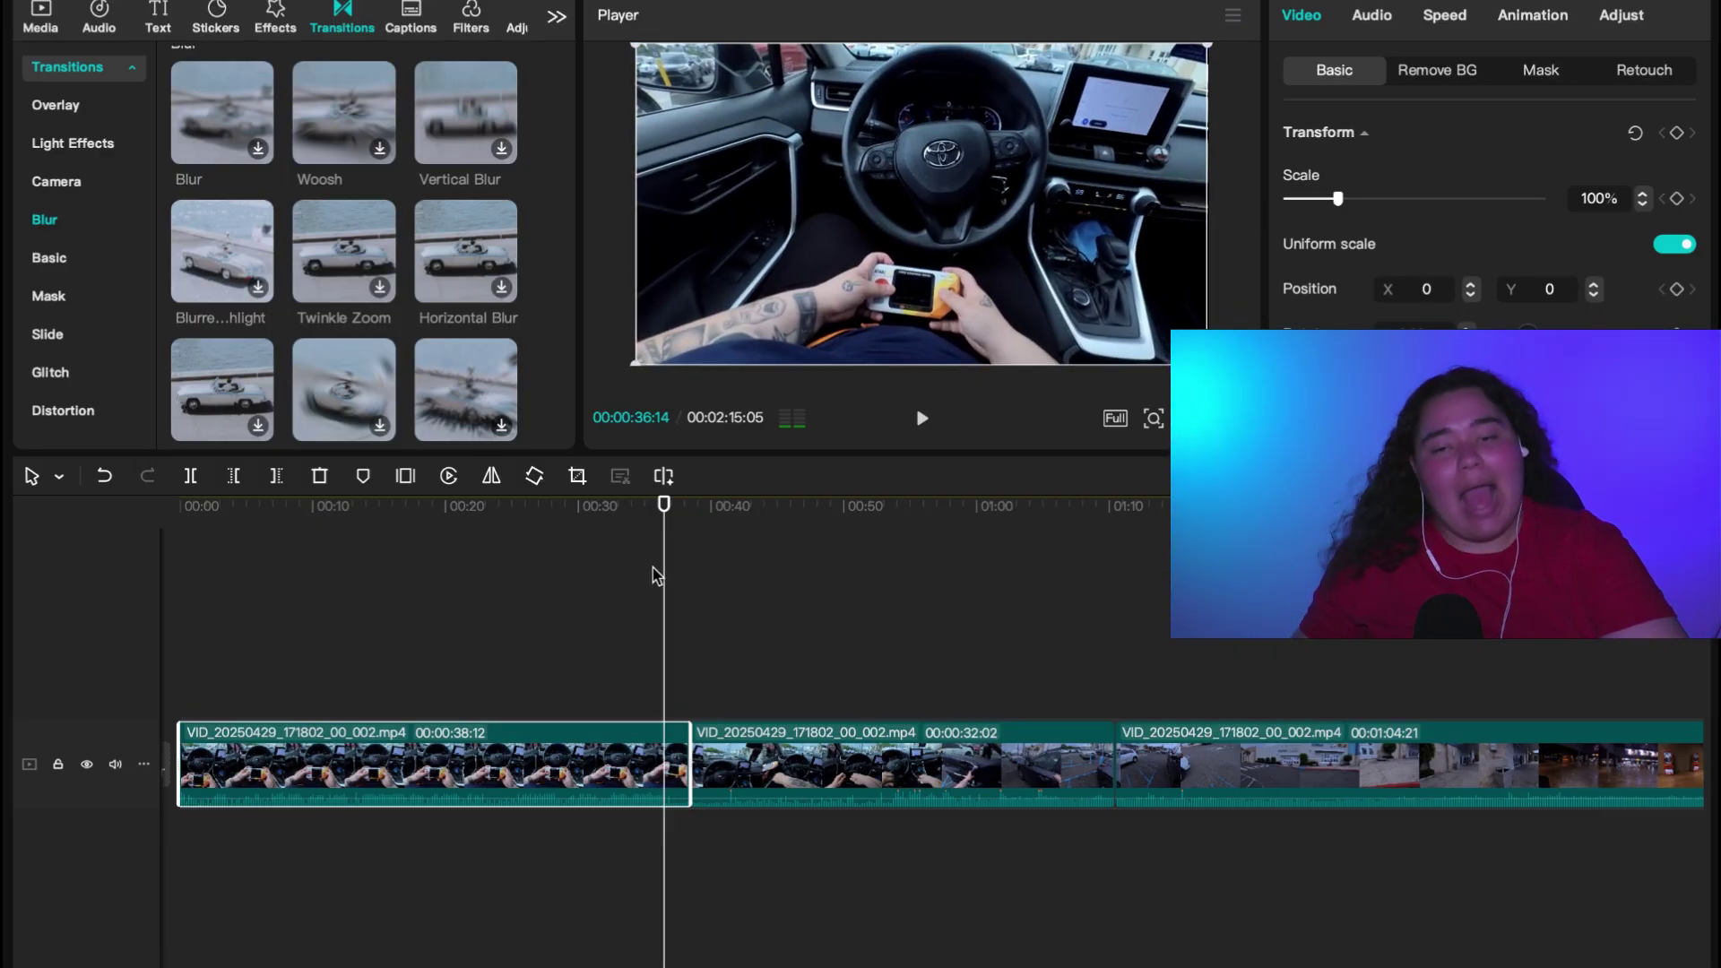
click(512, 714)
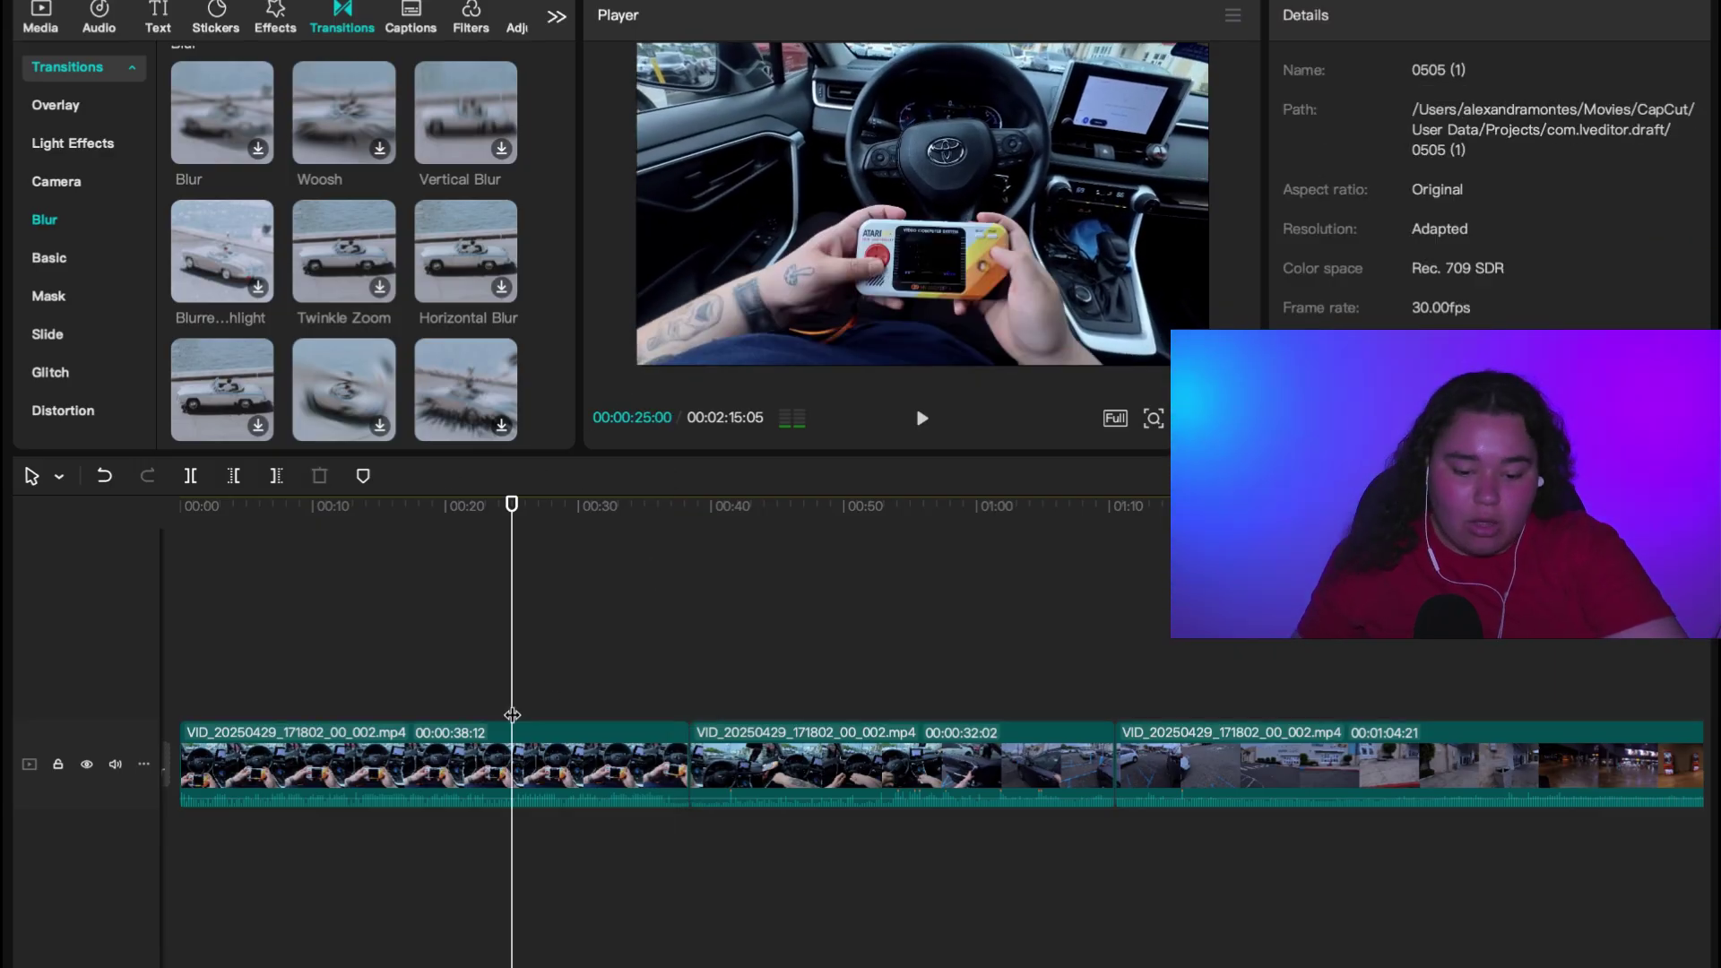
click(551, 767)
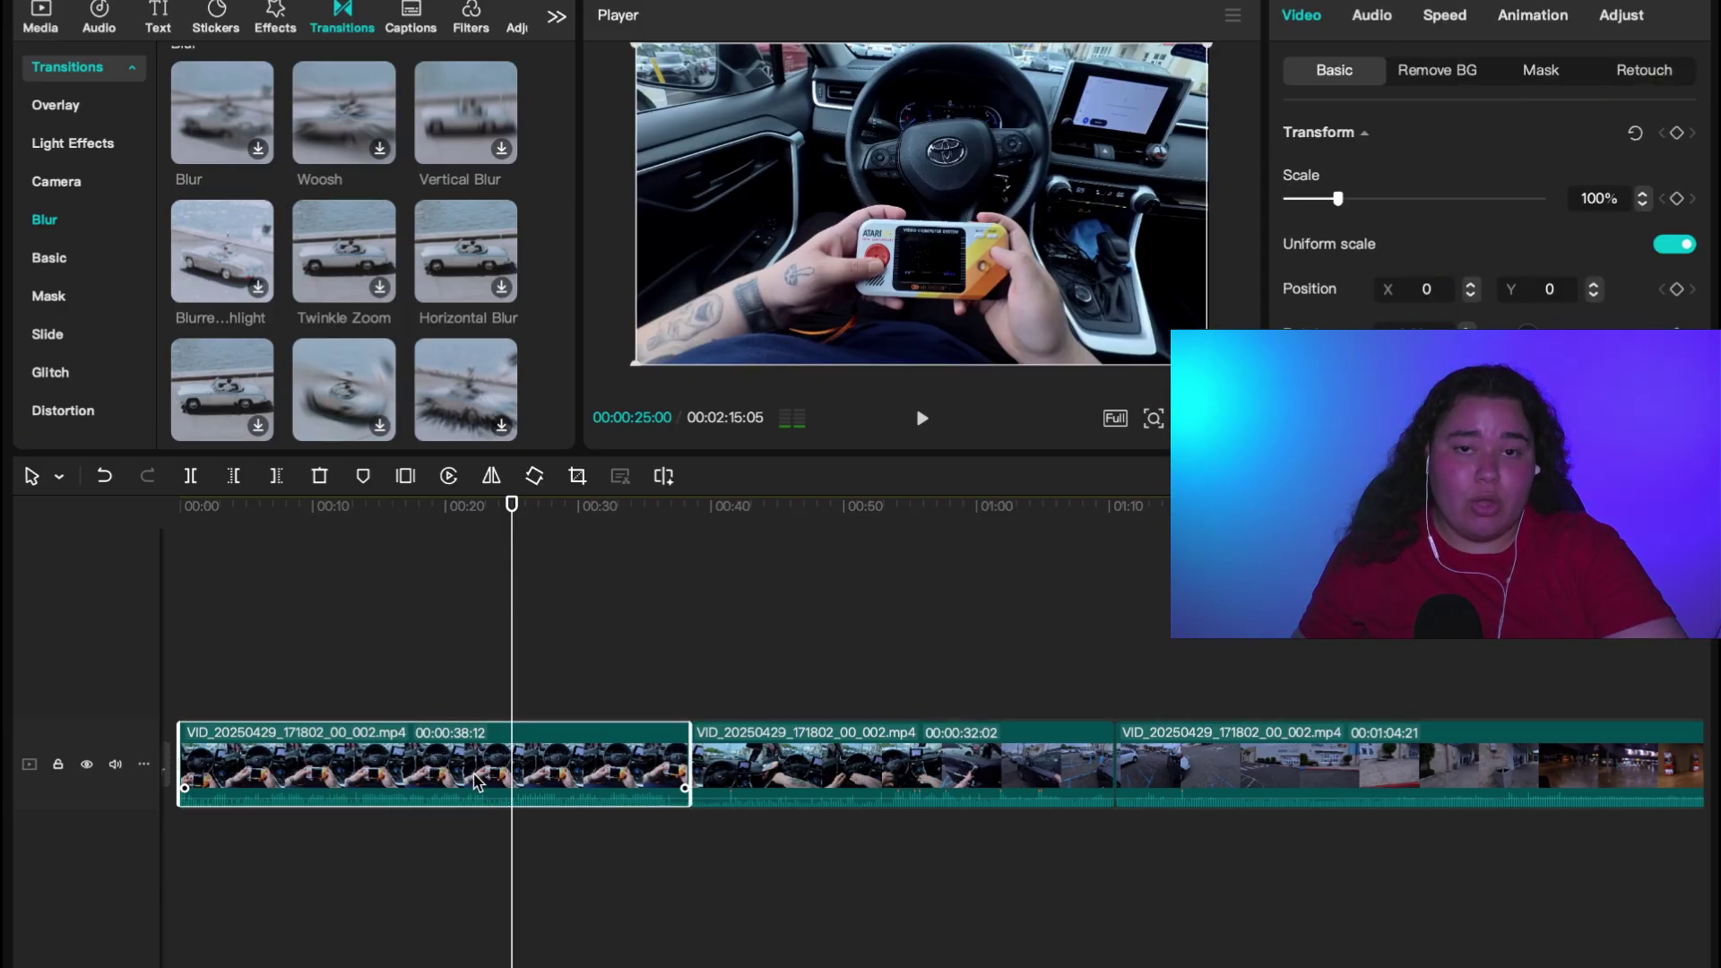
right_click(513, 769)
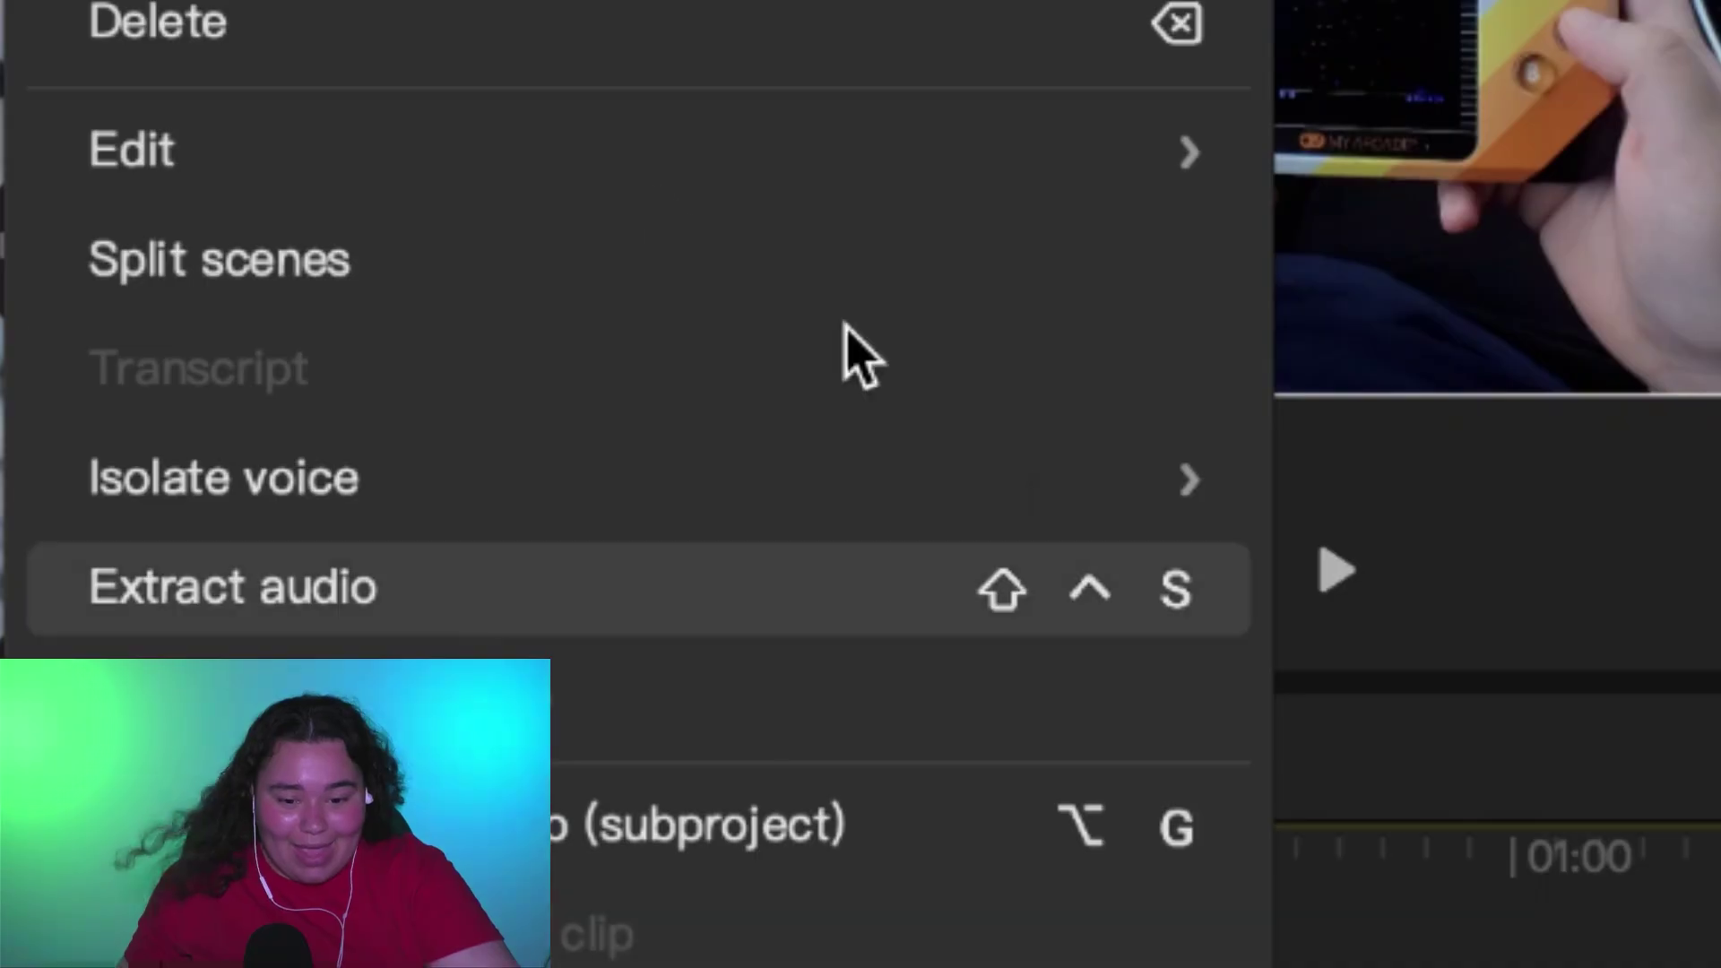
mouse_move(574, 294)
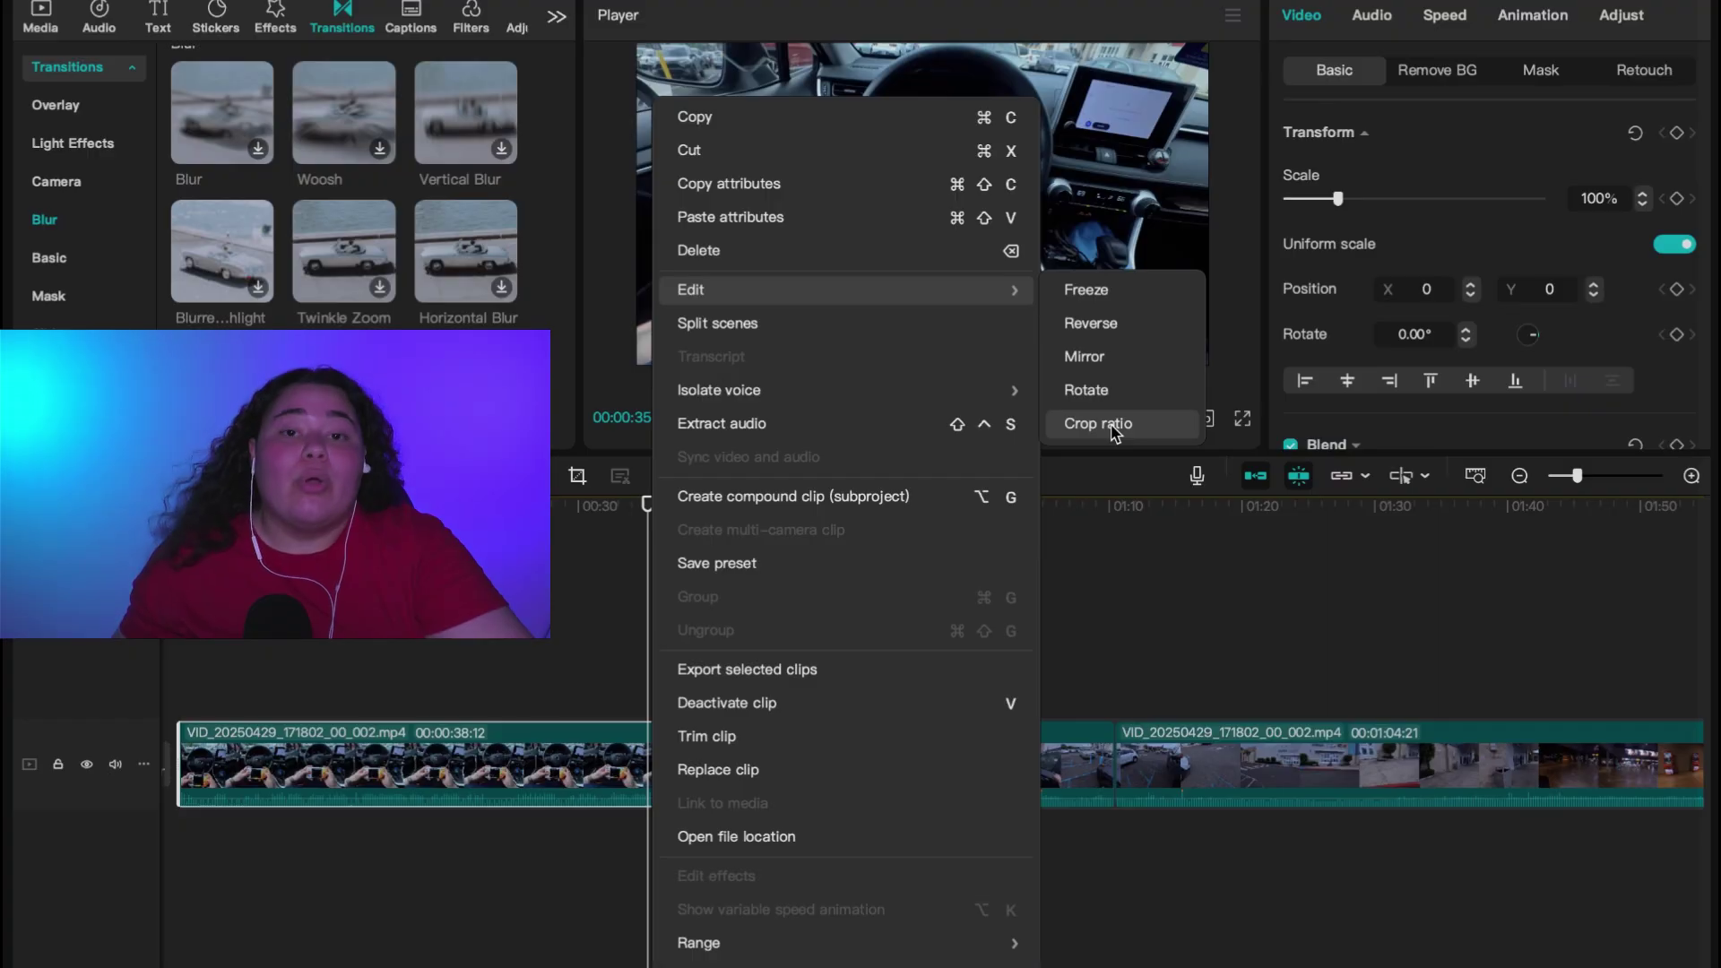
click(1110, 425)
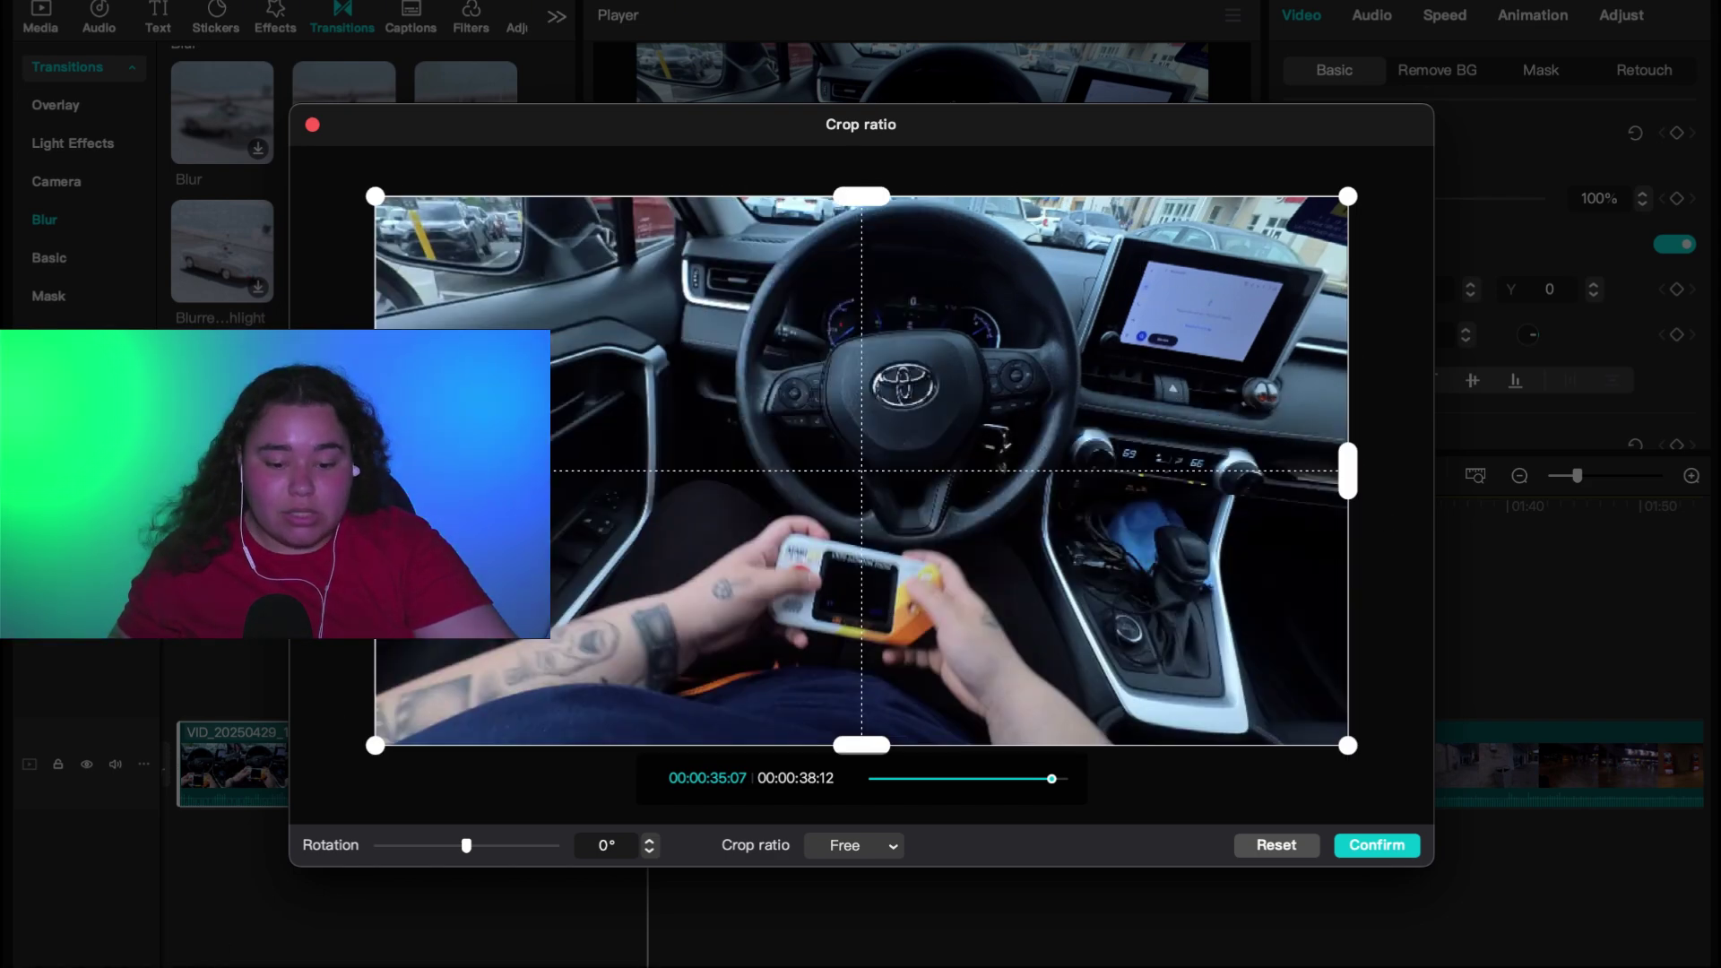
drag(375, 745, 710, 547)
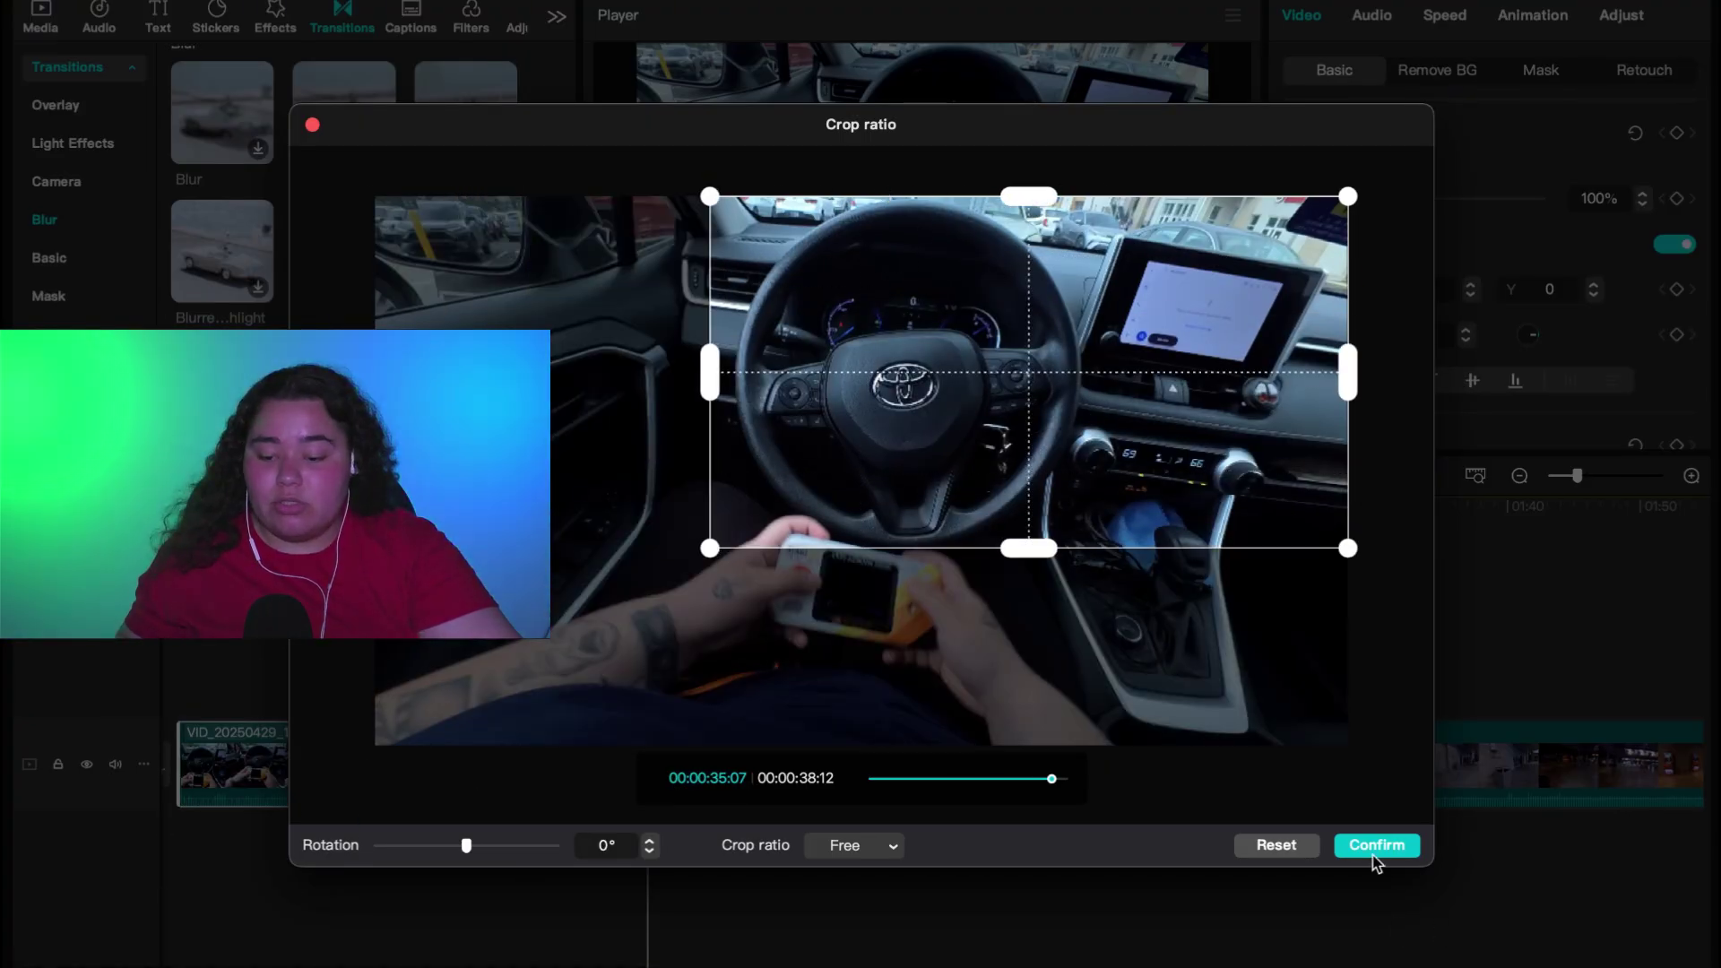
click(1376, 845)
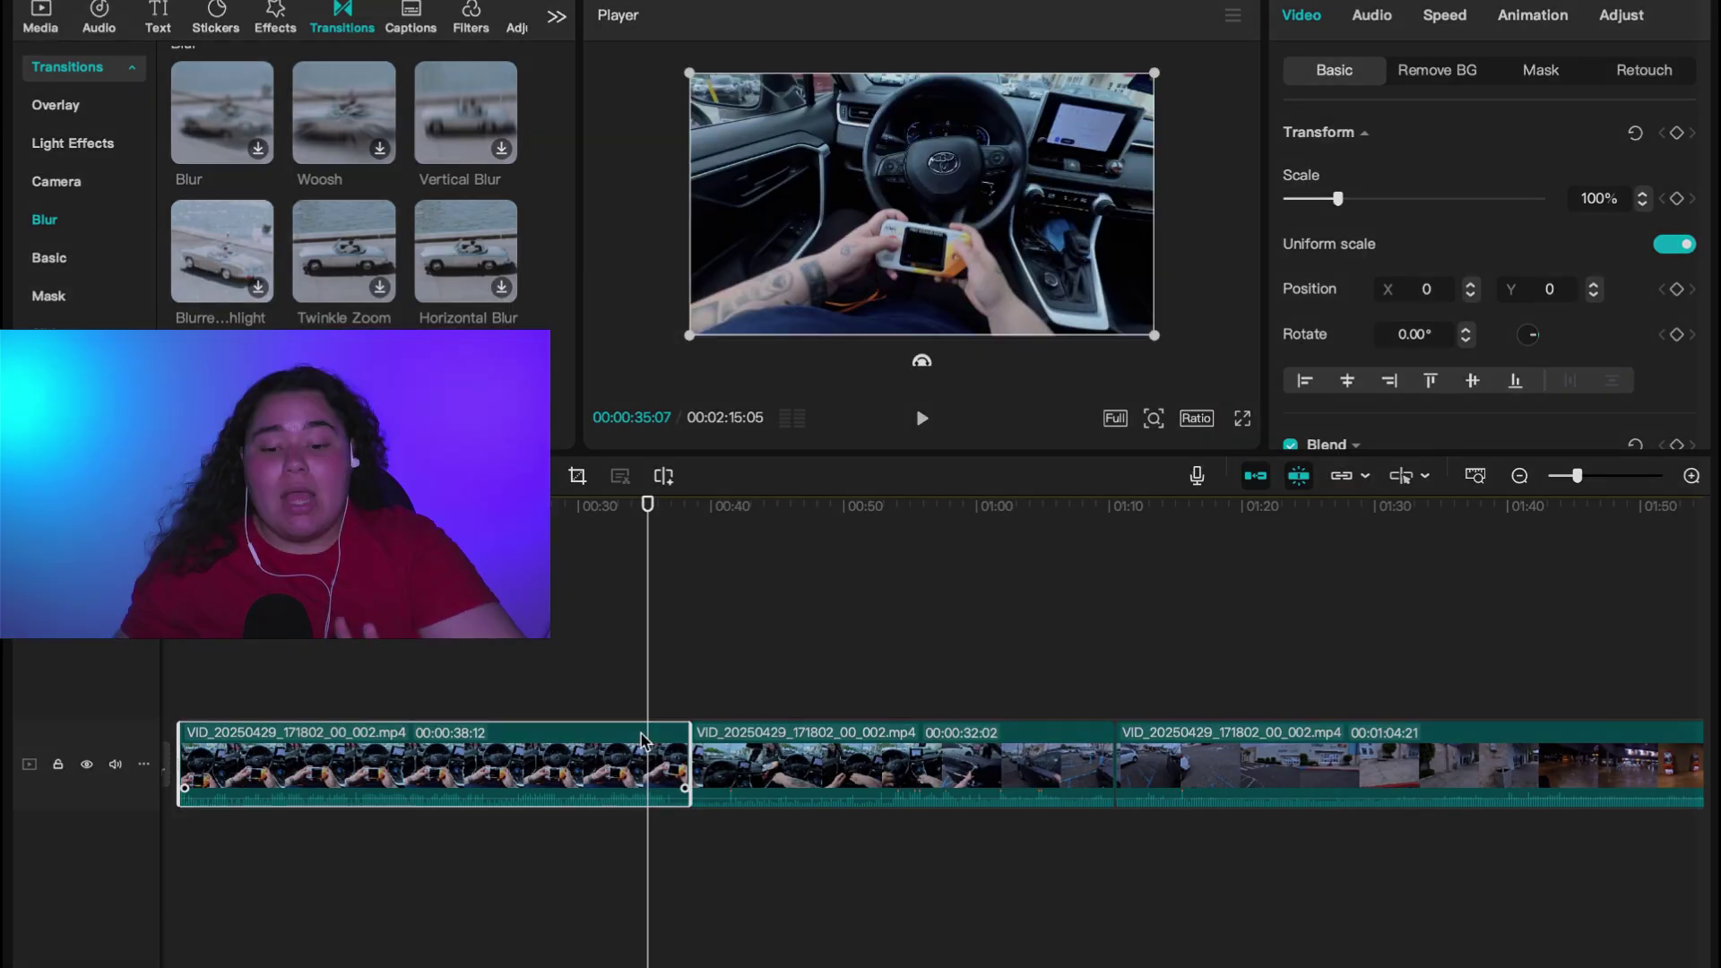
Examine the commands available for the first clip on the timeline, such as editing, splitting scenes and extracting audio.
right_click(642, 764)
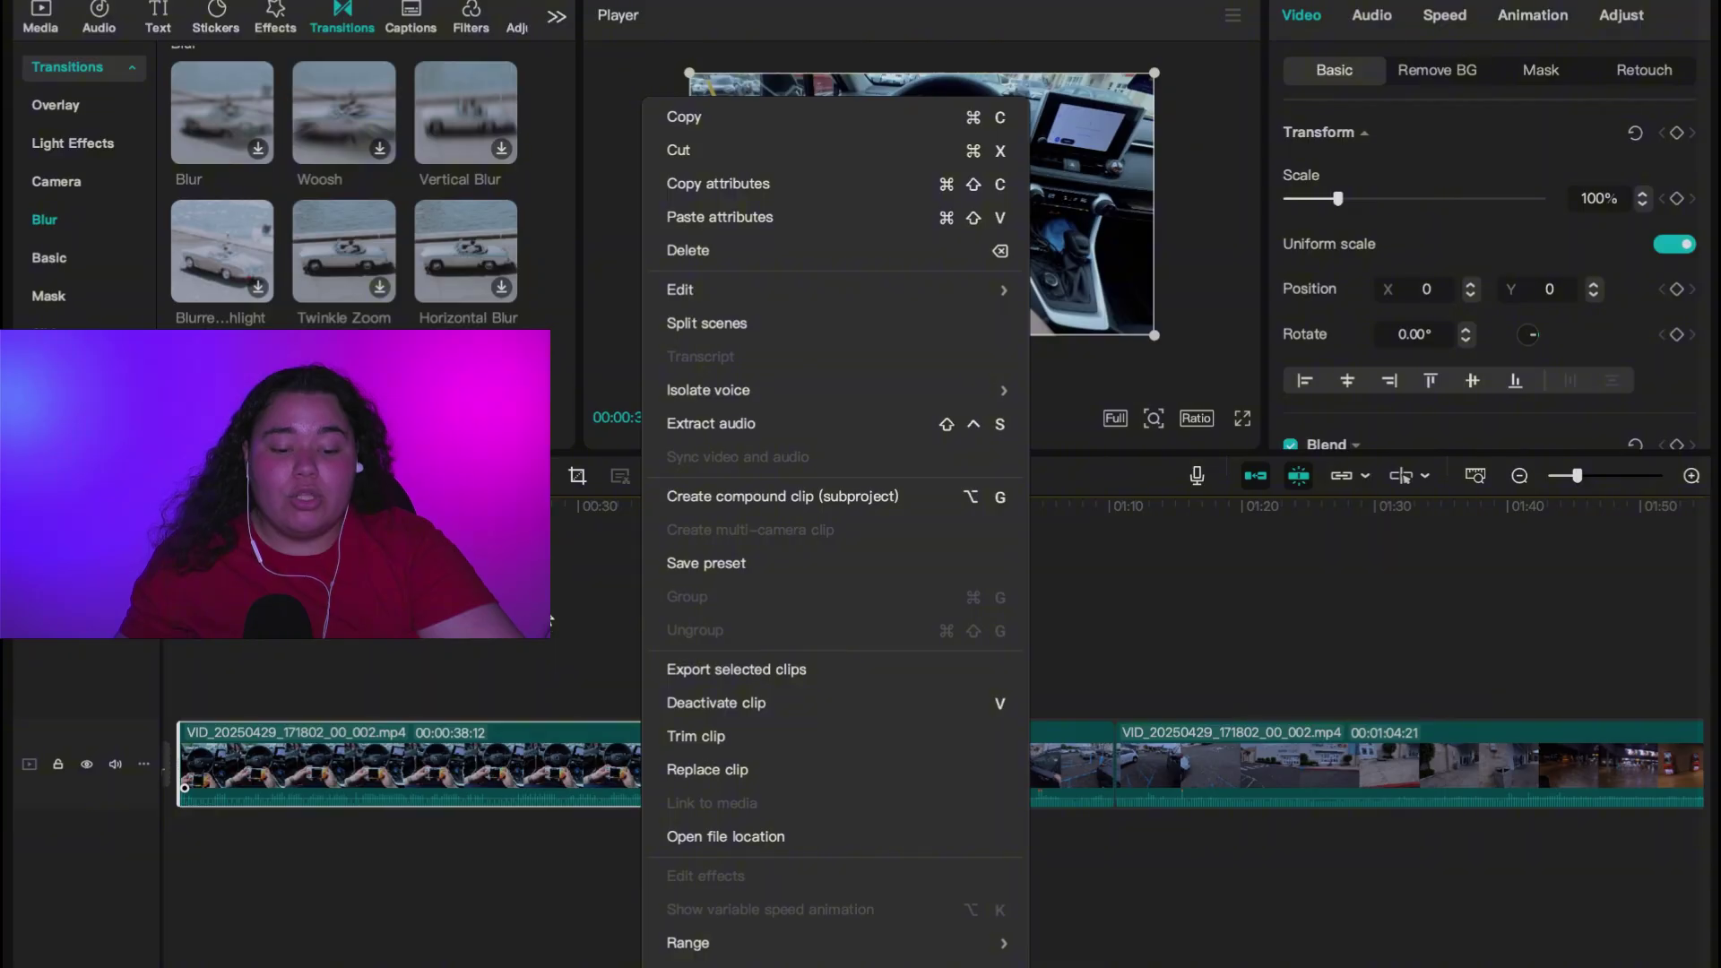
click(615, 788)
click(589, 713)
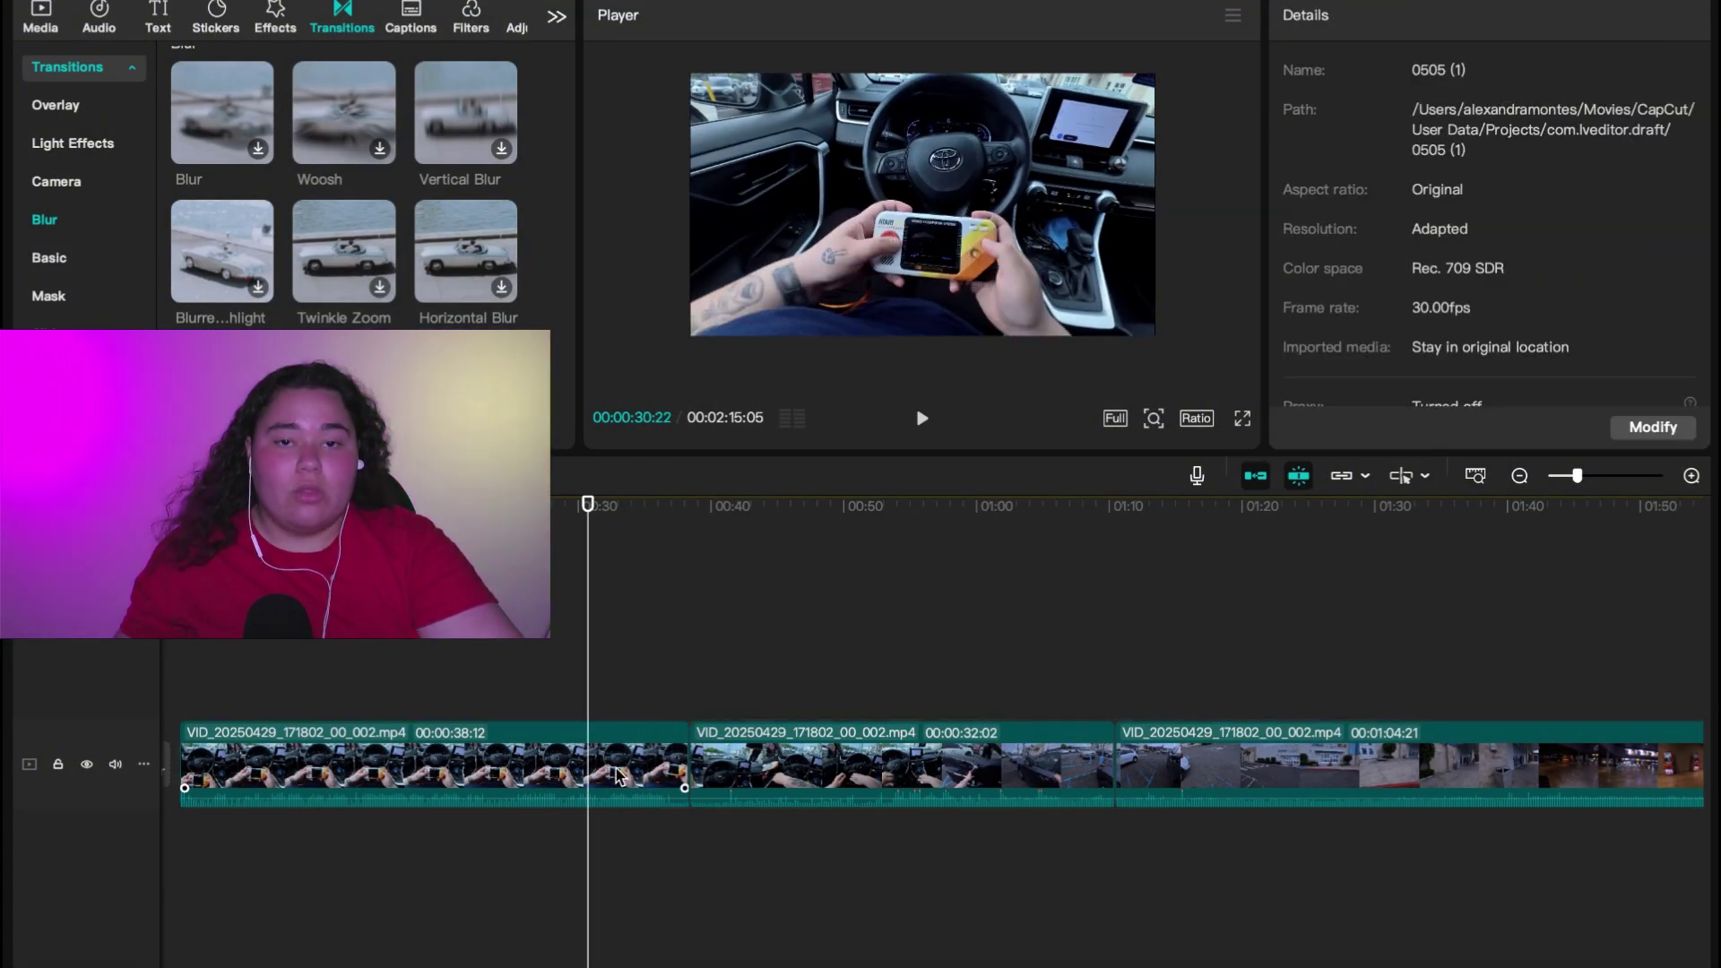
click(617, 773)
right_click(617, 773)
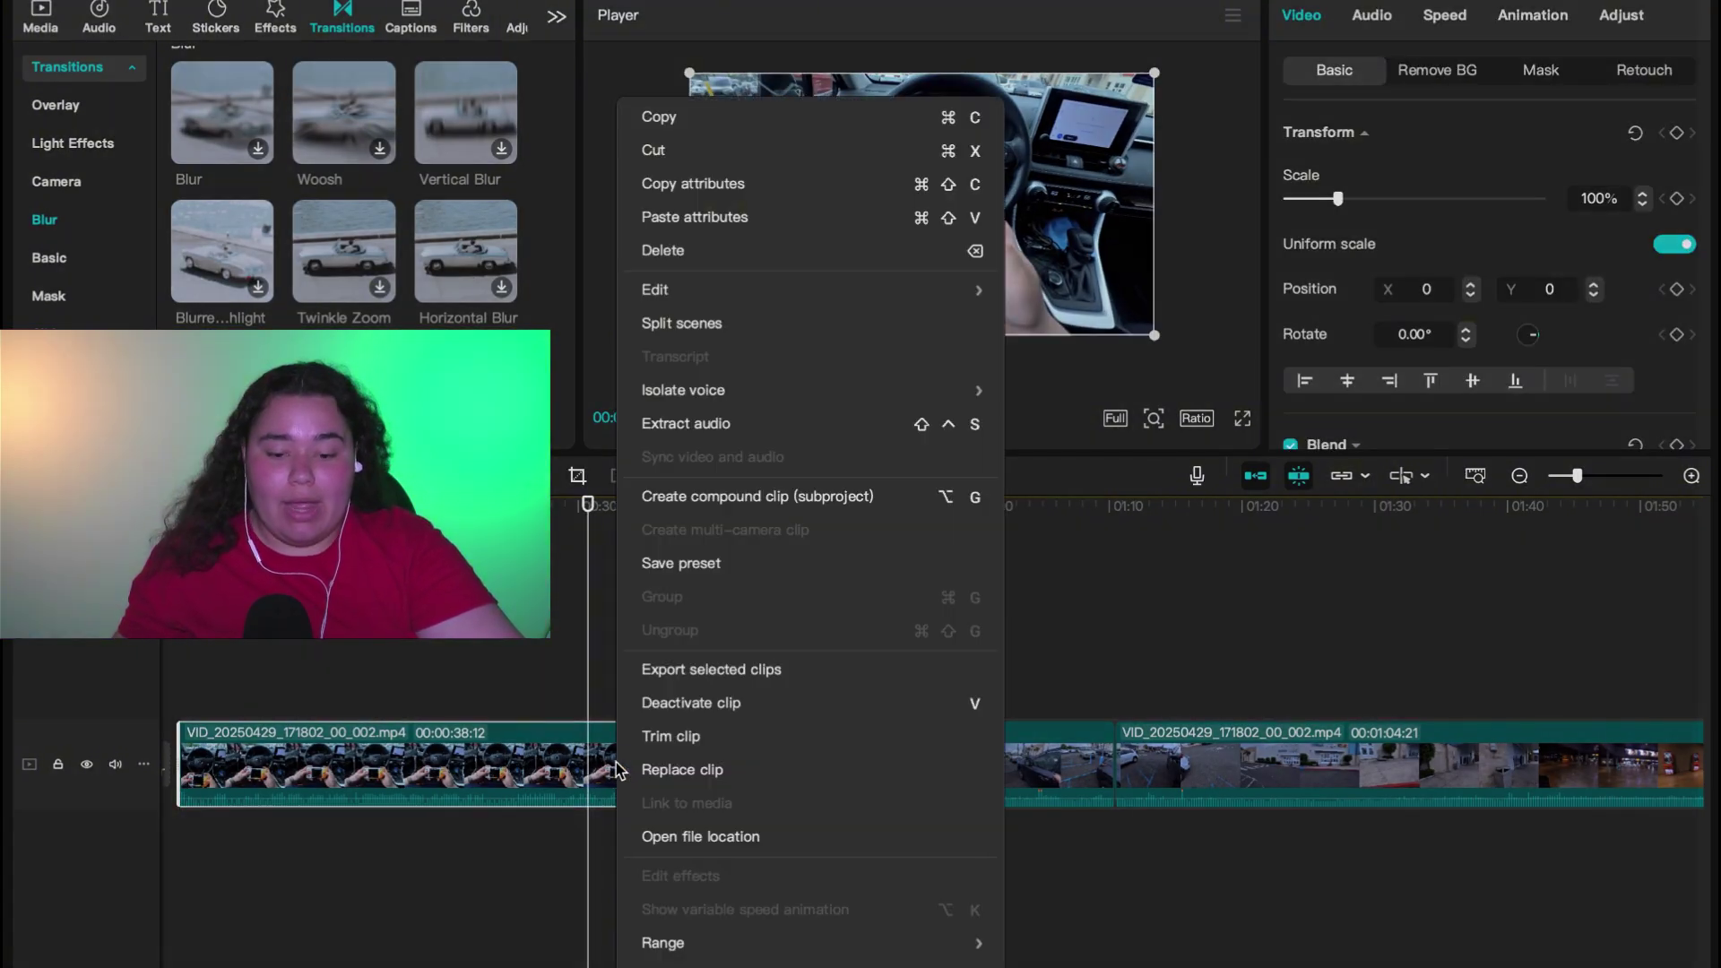
mouse_move(675, 298)
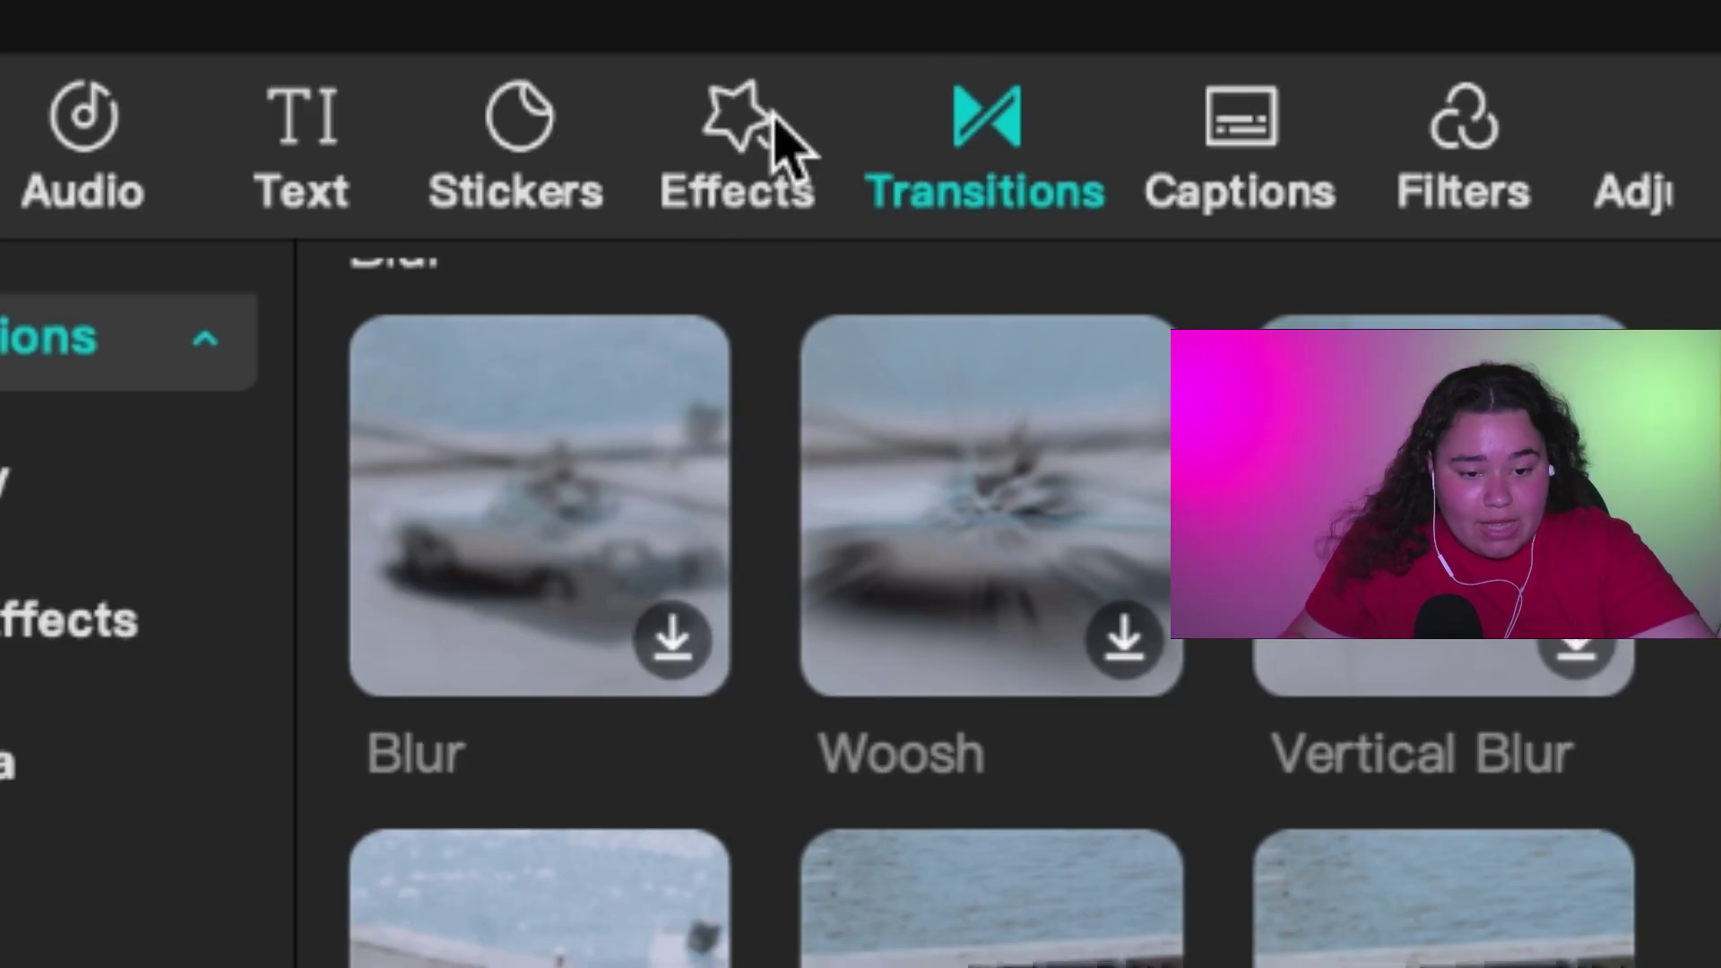
Add the Fade In video effect from the Opening & Closing category above the first clip, at the very start of the timeline.
click(757, 159)
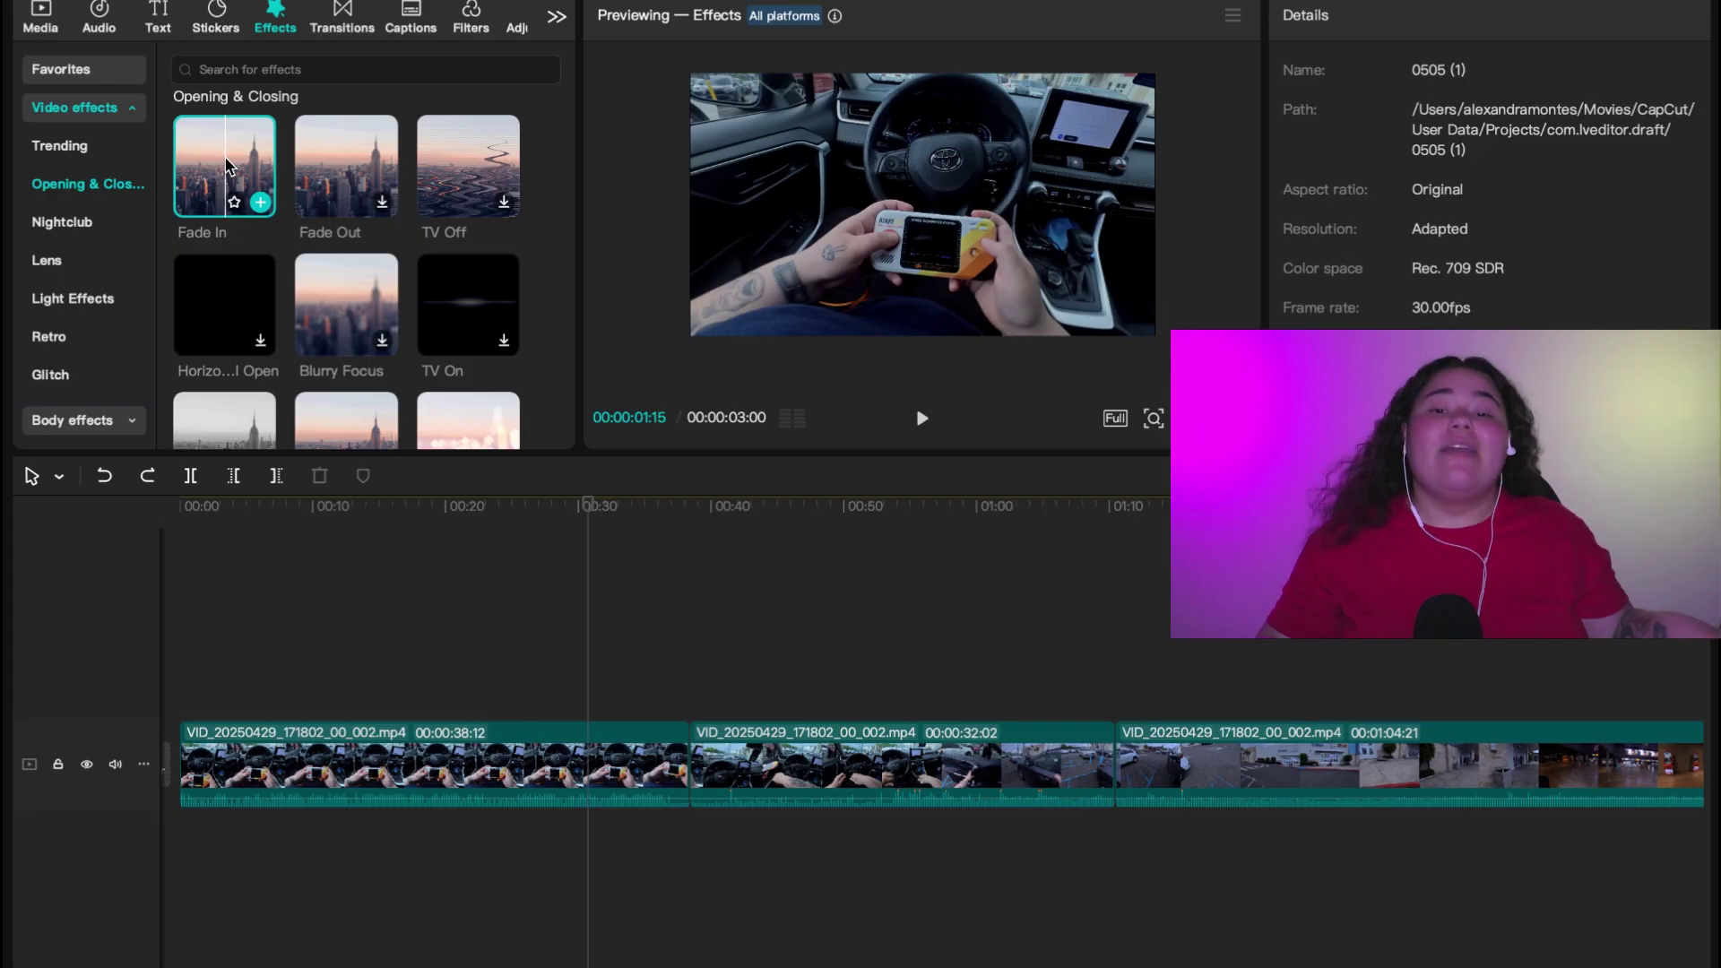
mouse_move(209, 171)
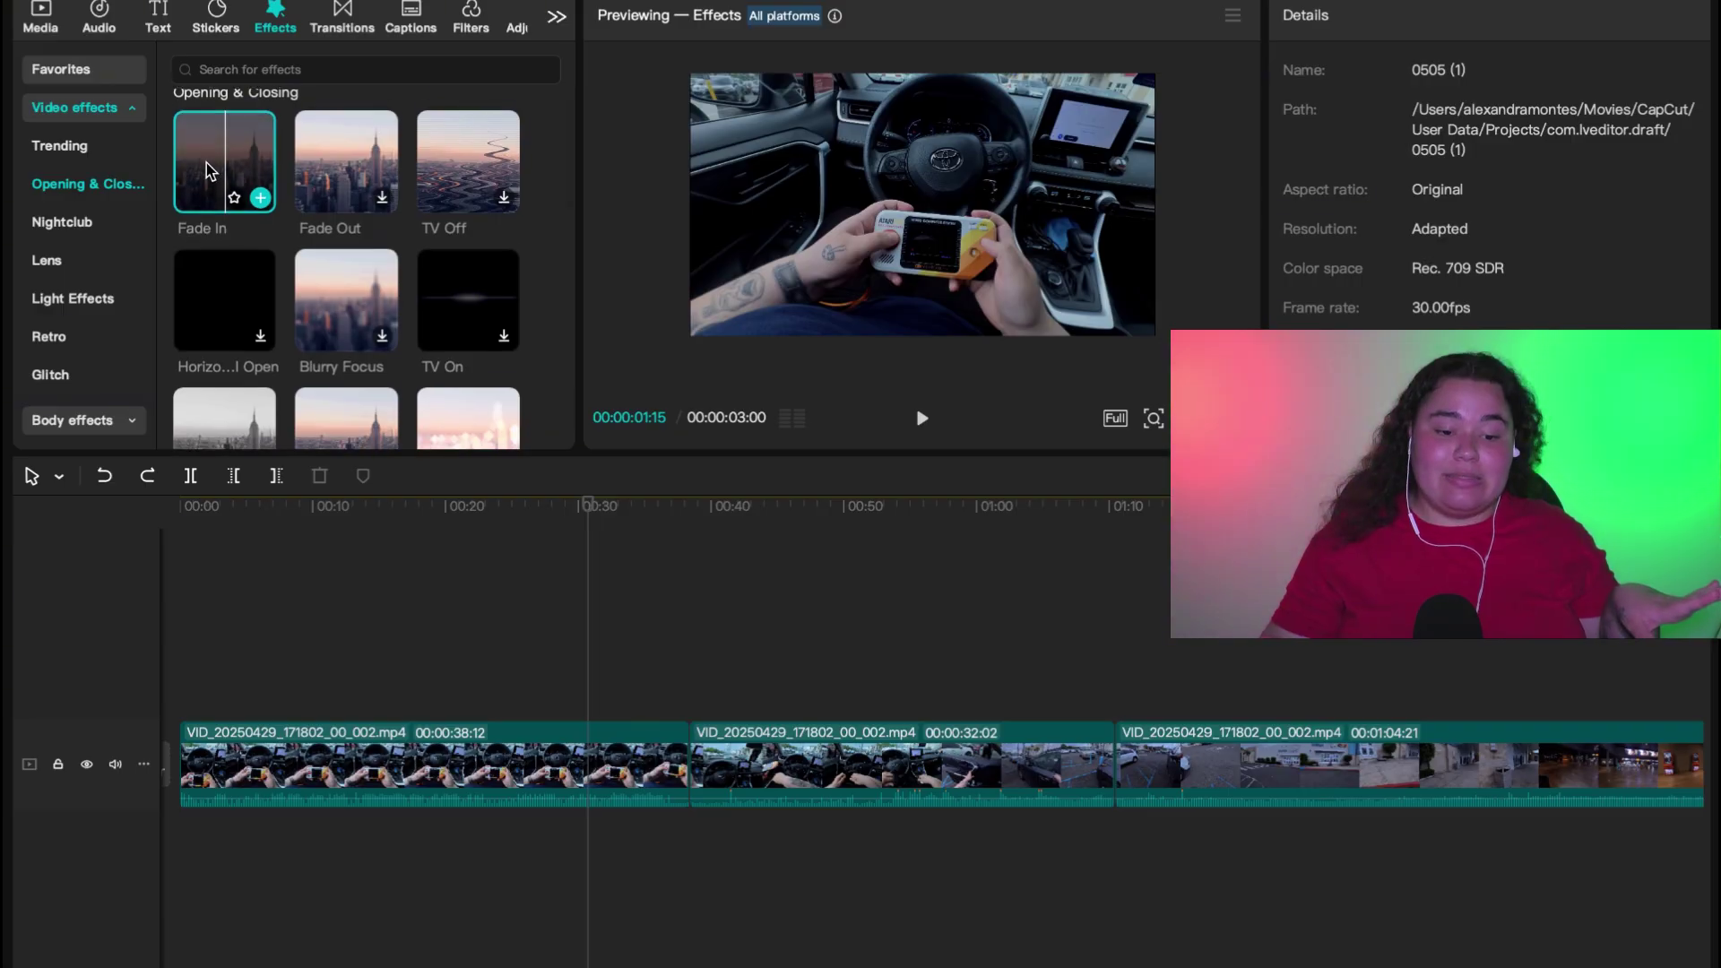
scroll(209, 170, down, 1)
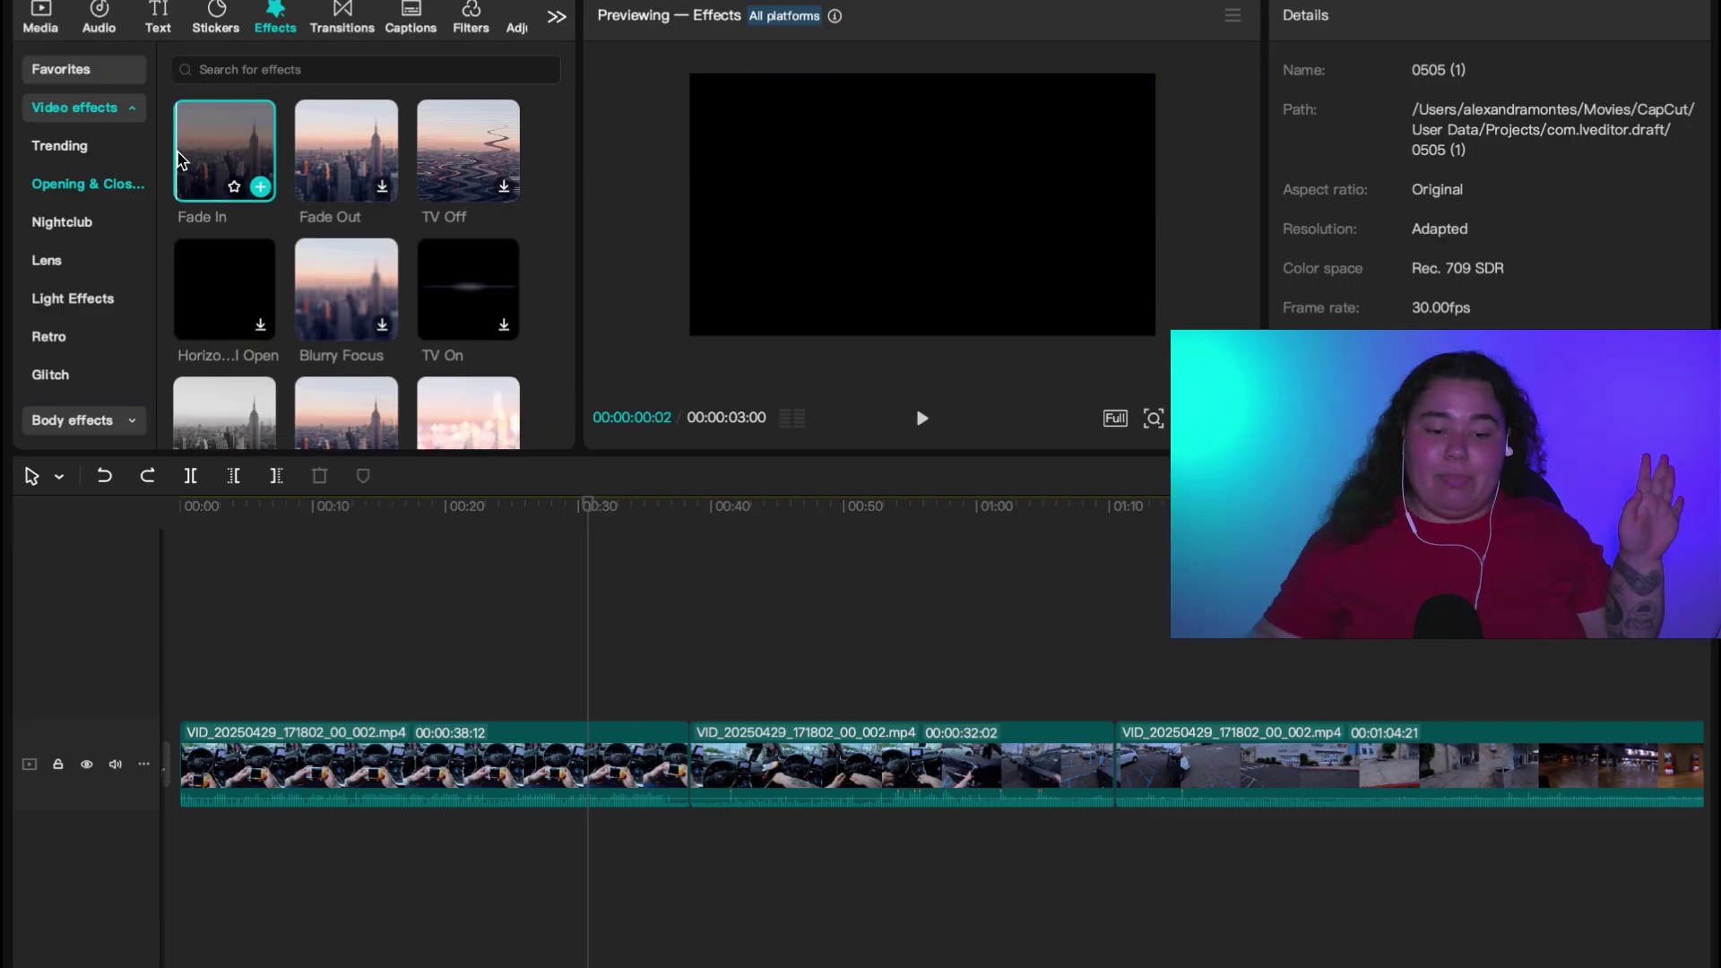
click(318, 608)
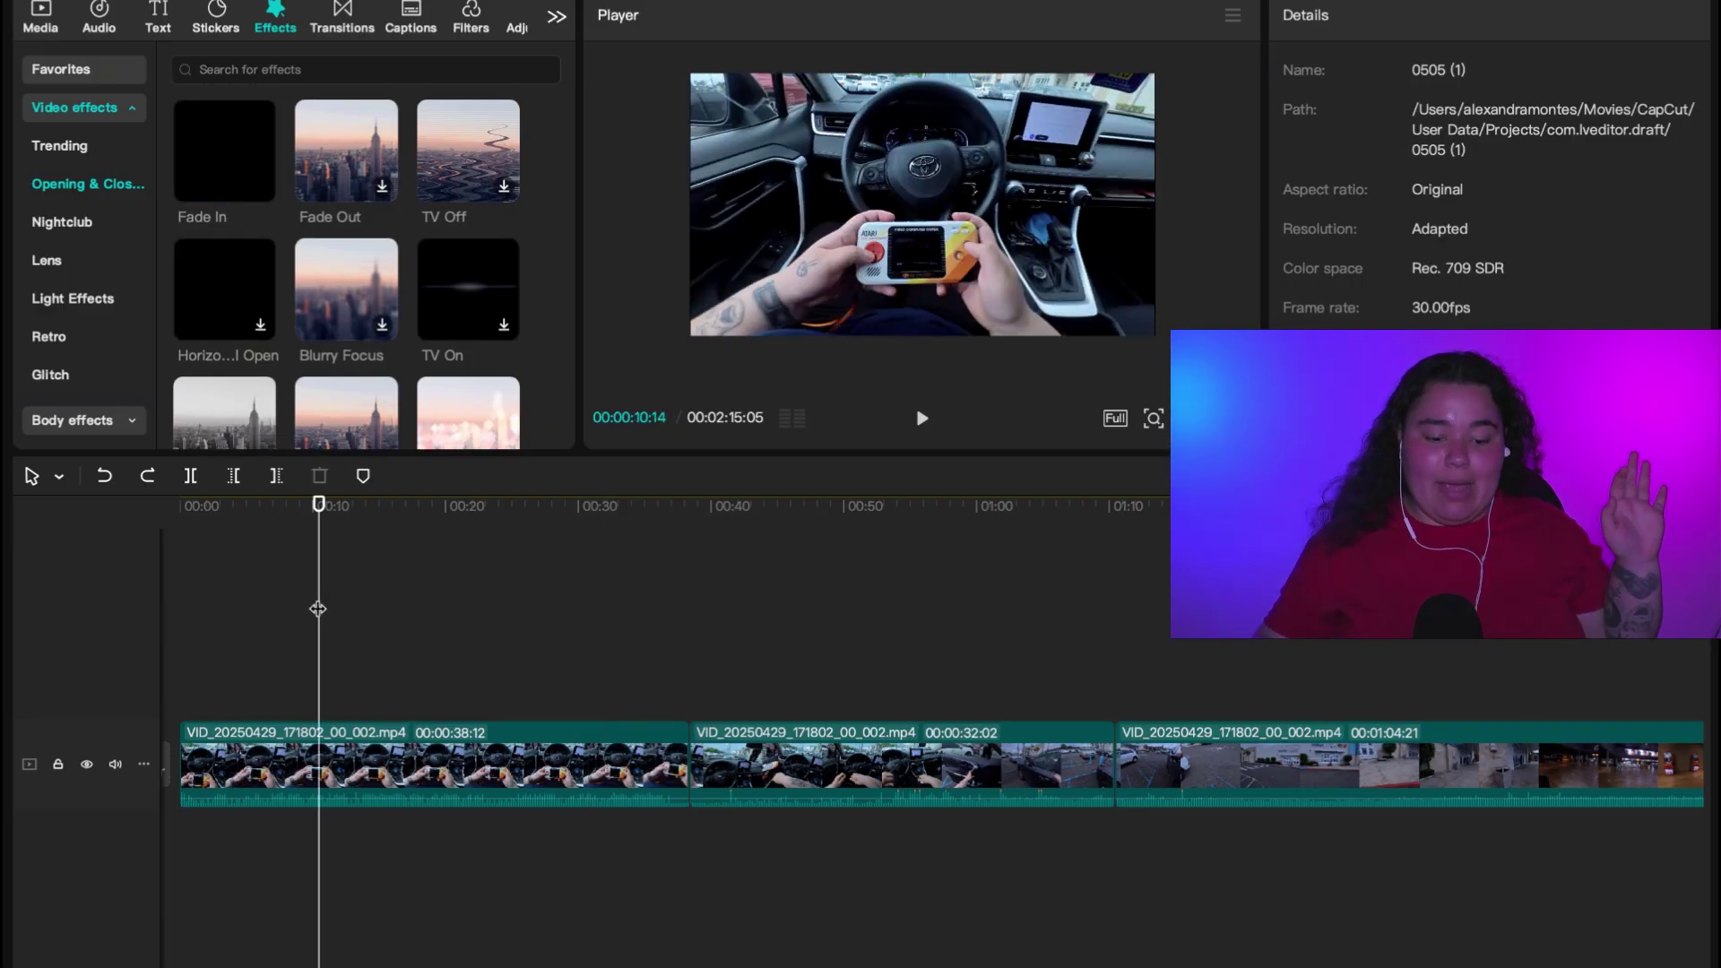
key(Home)
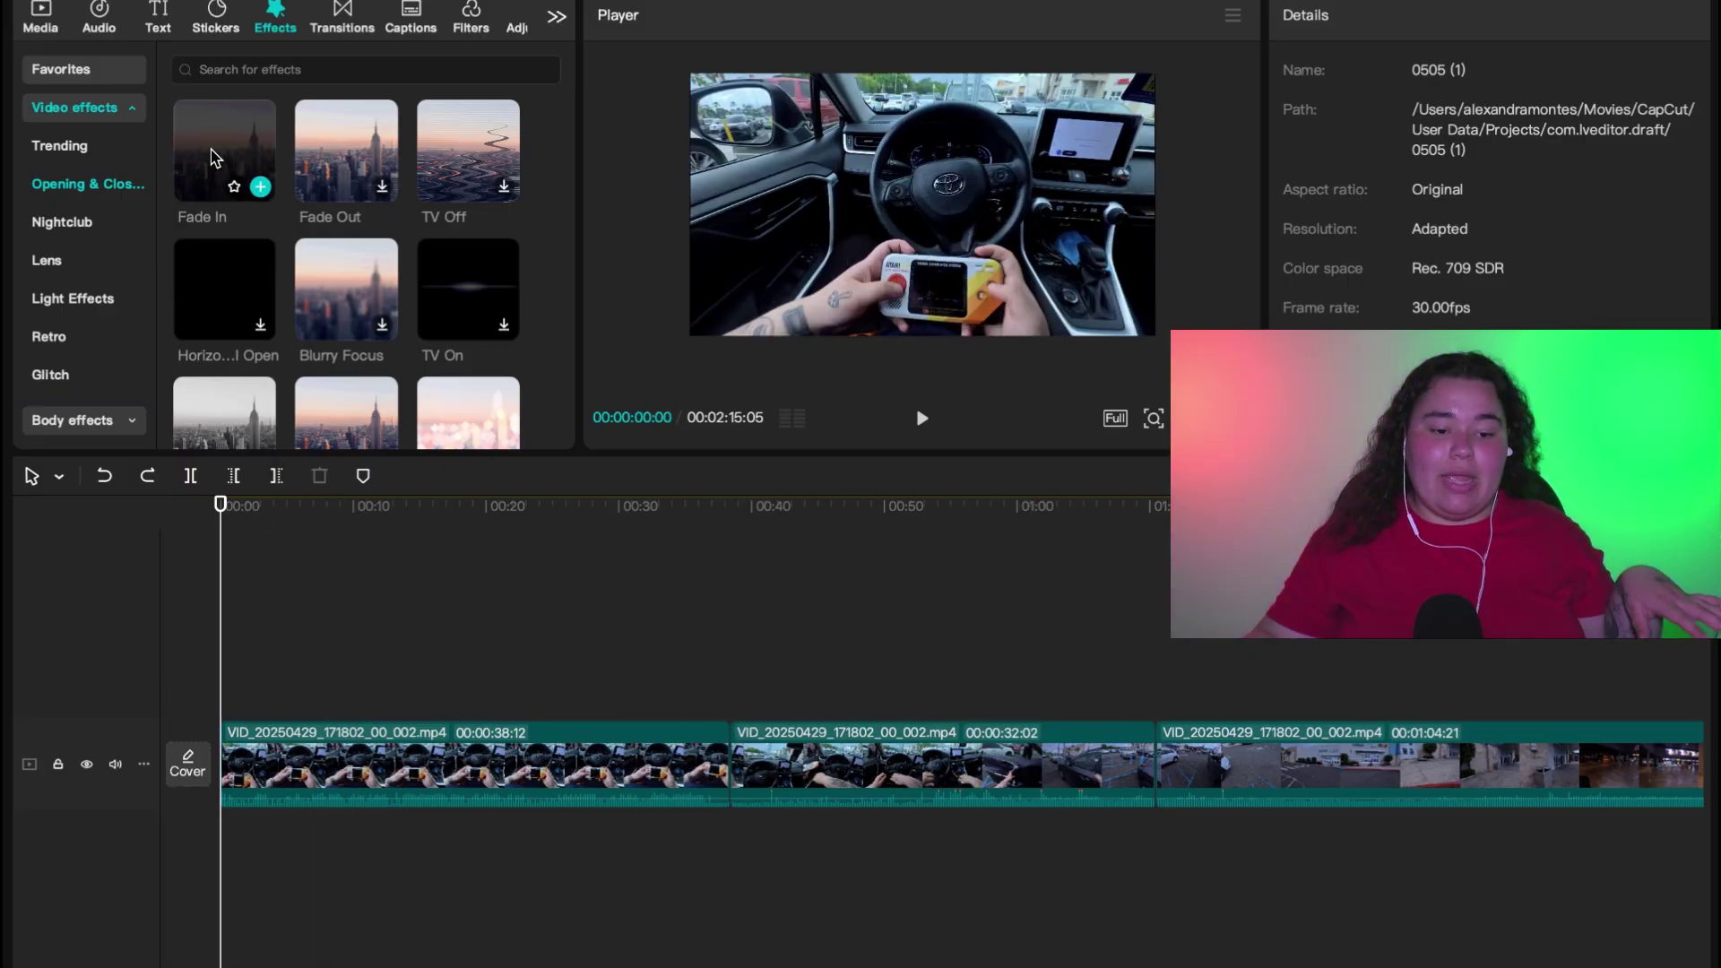
click(214, 158)
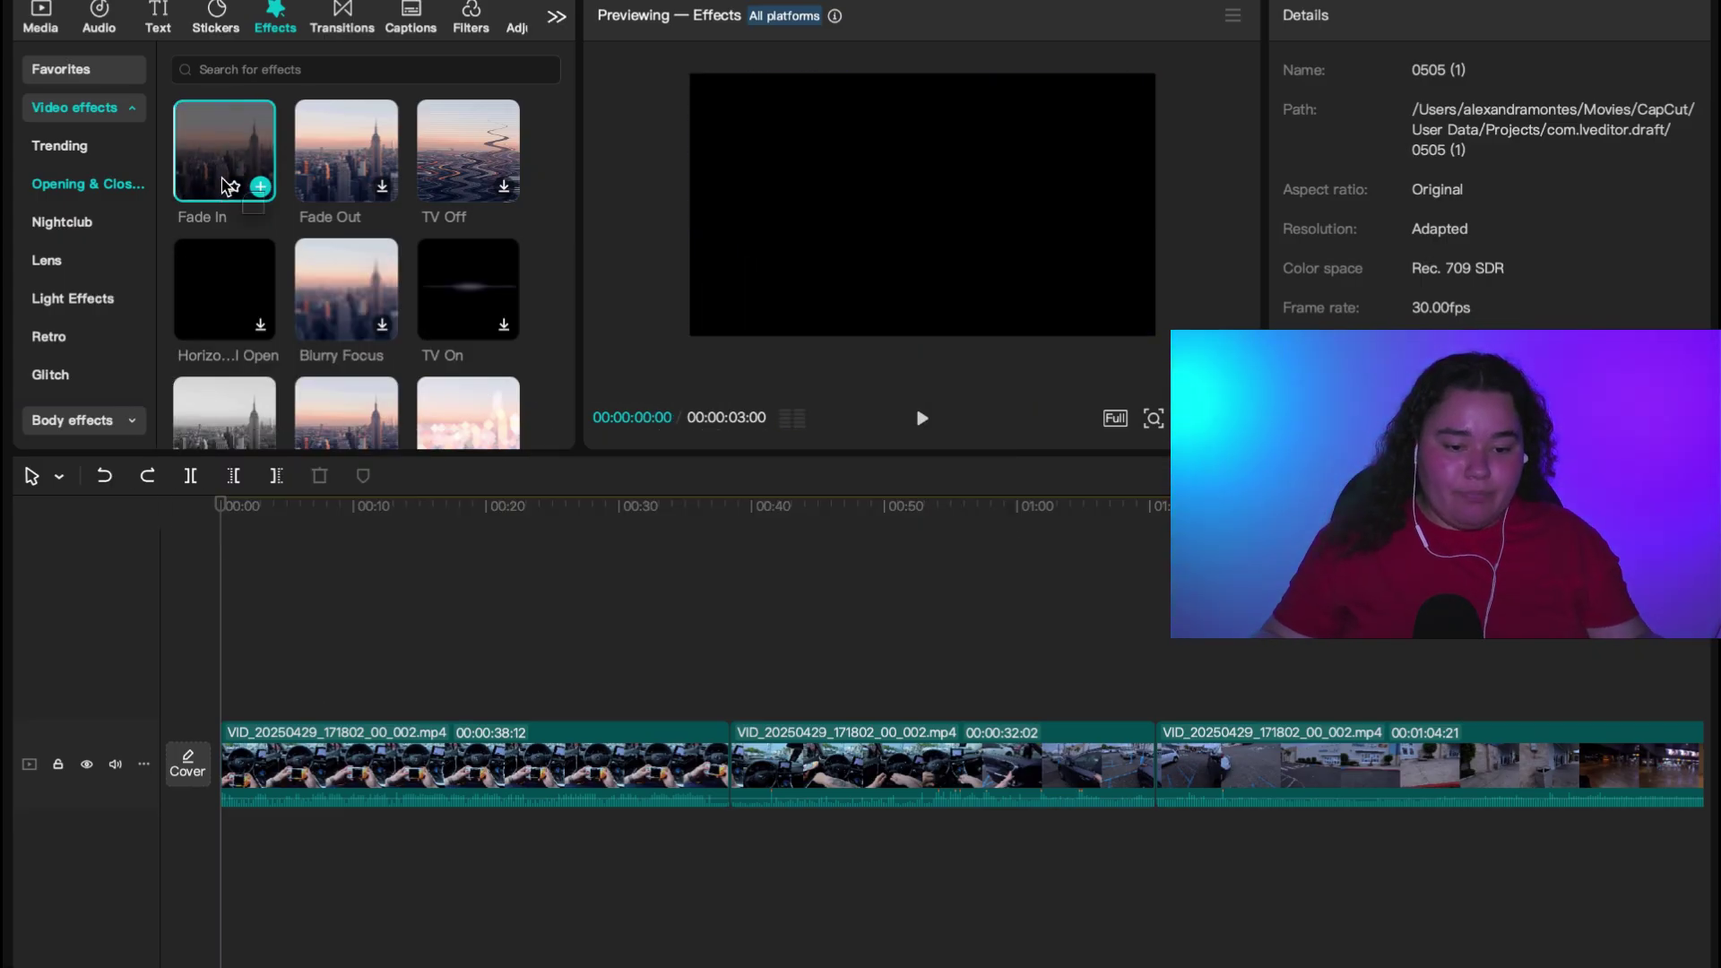
drag(224, 186, 235, 659)
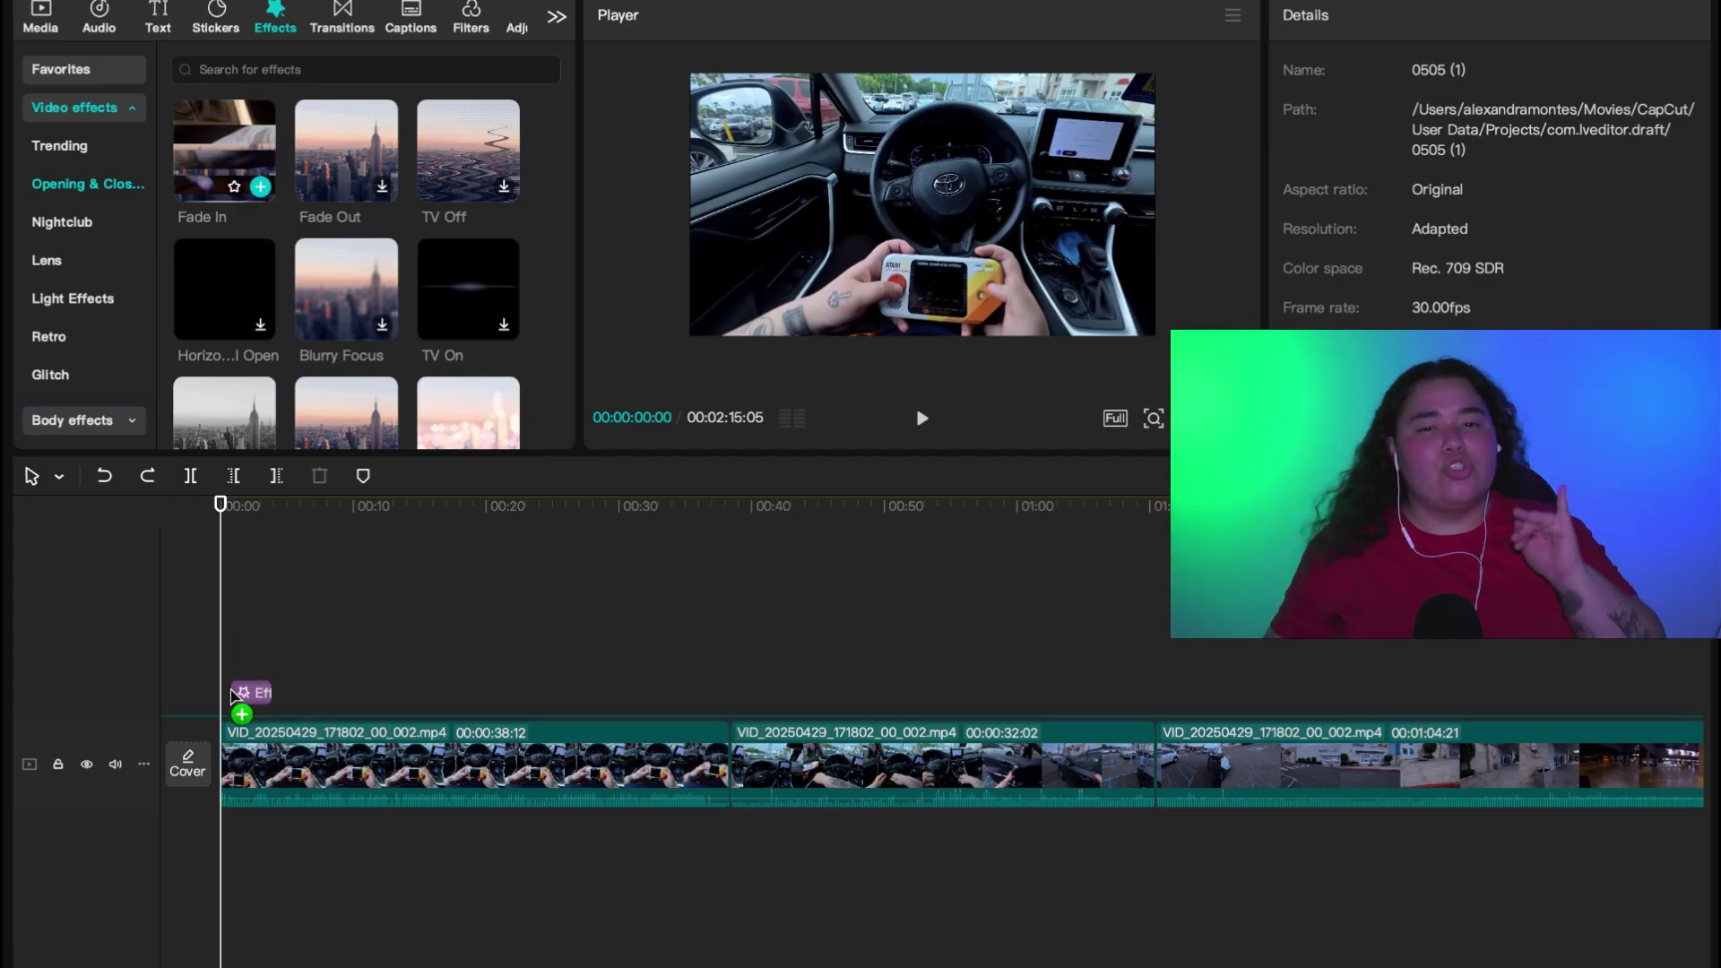
drag(235, 693, 235, 693)
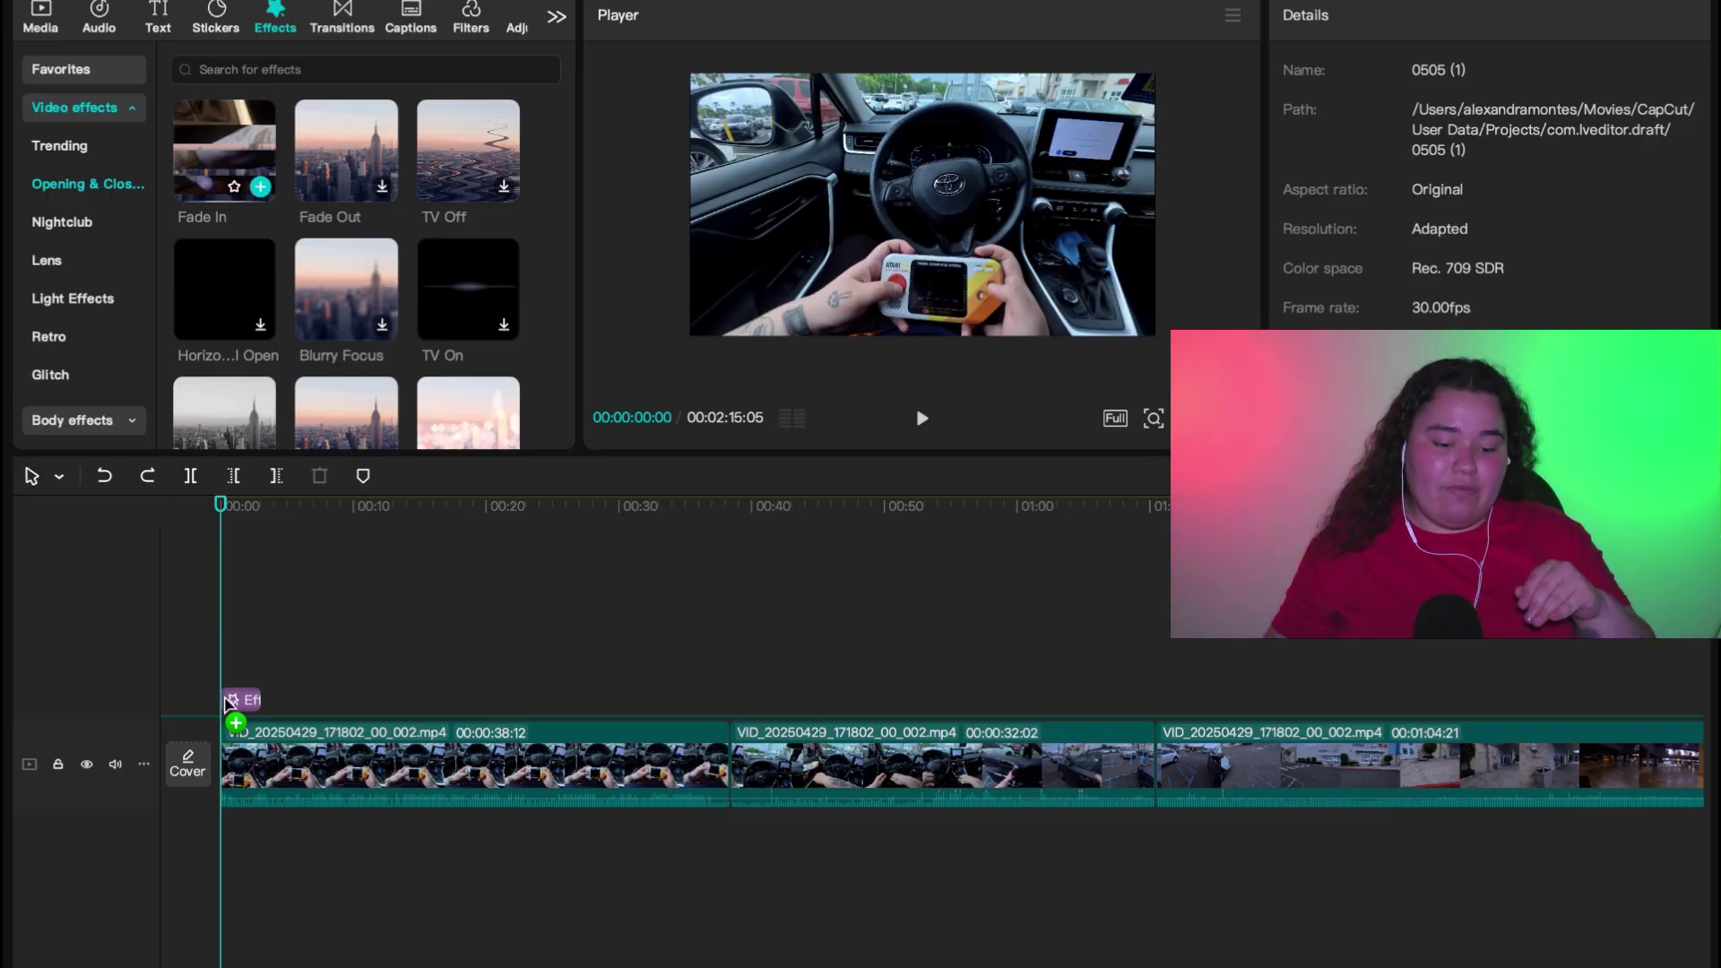
drag(226, 705, 228, 704)
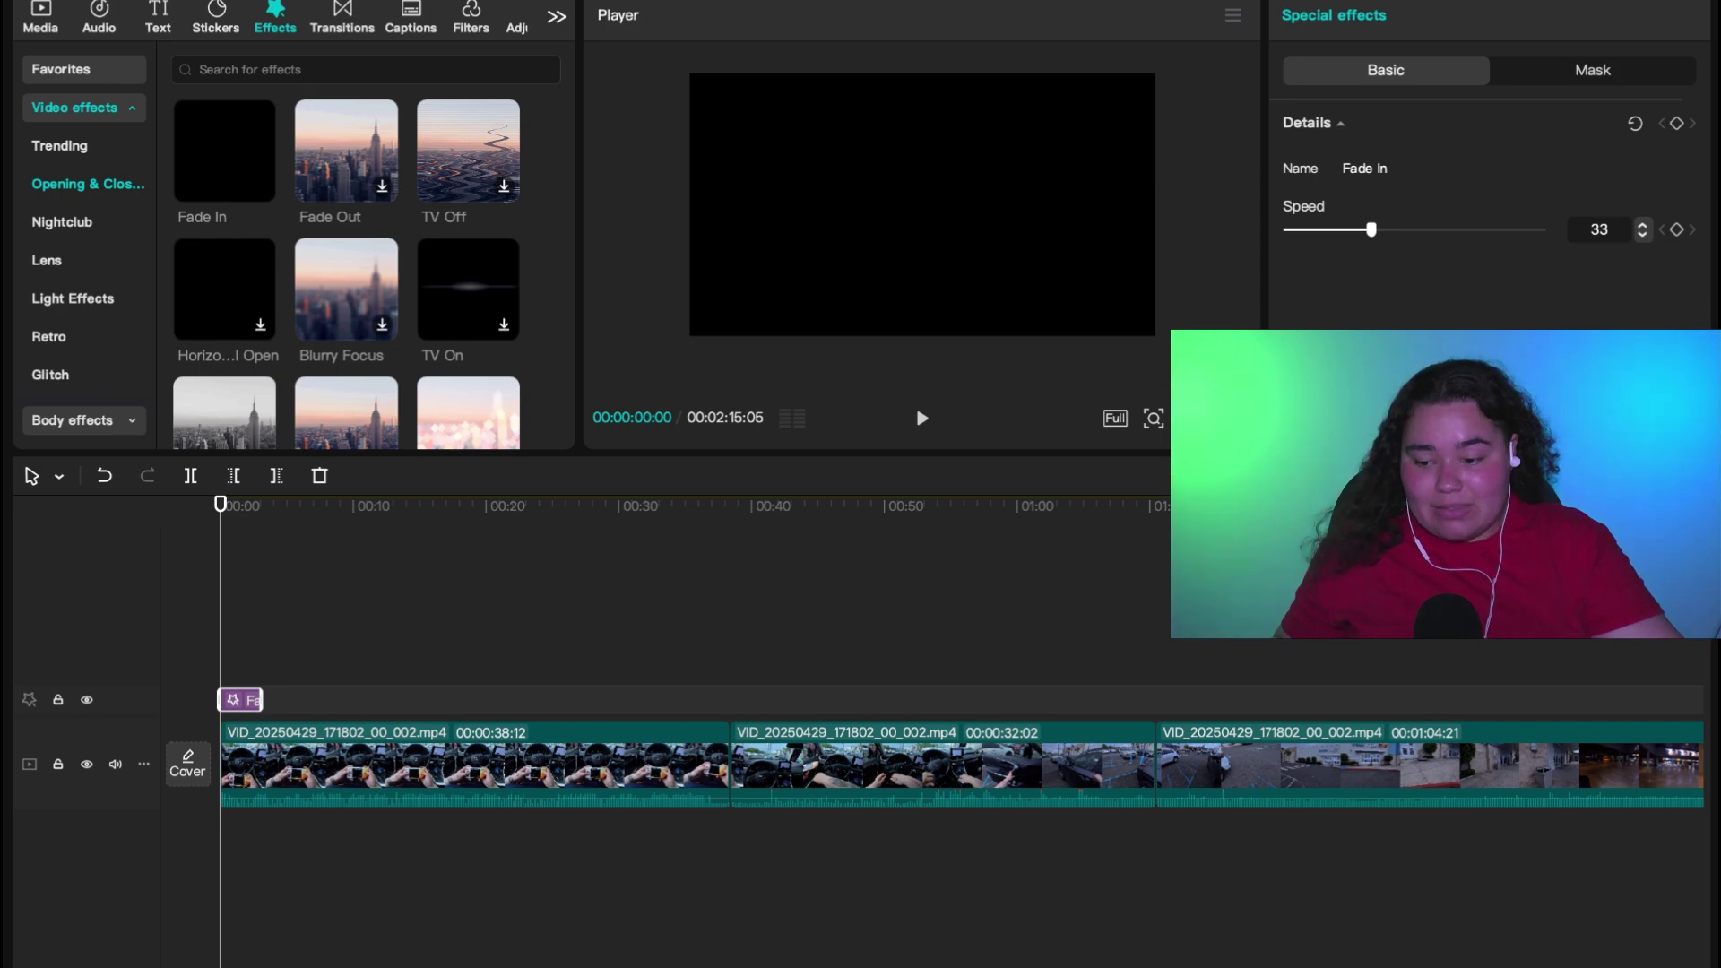
Stretch the Fade In effect to about 7 seconds and delete it from the timeline.
scroll(962, 735, up, 5)
drag(531, 687, 602, 707)
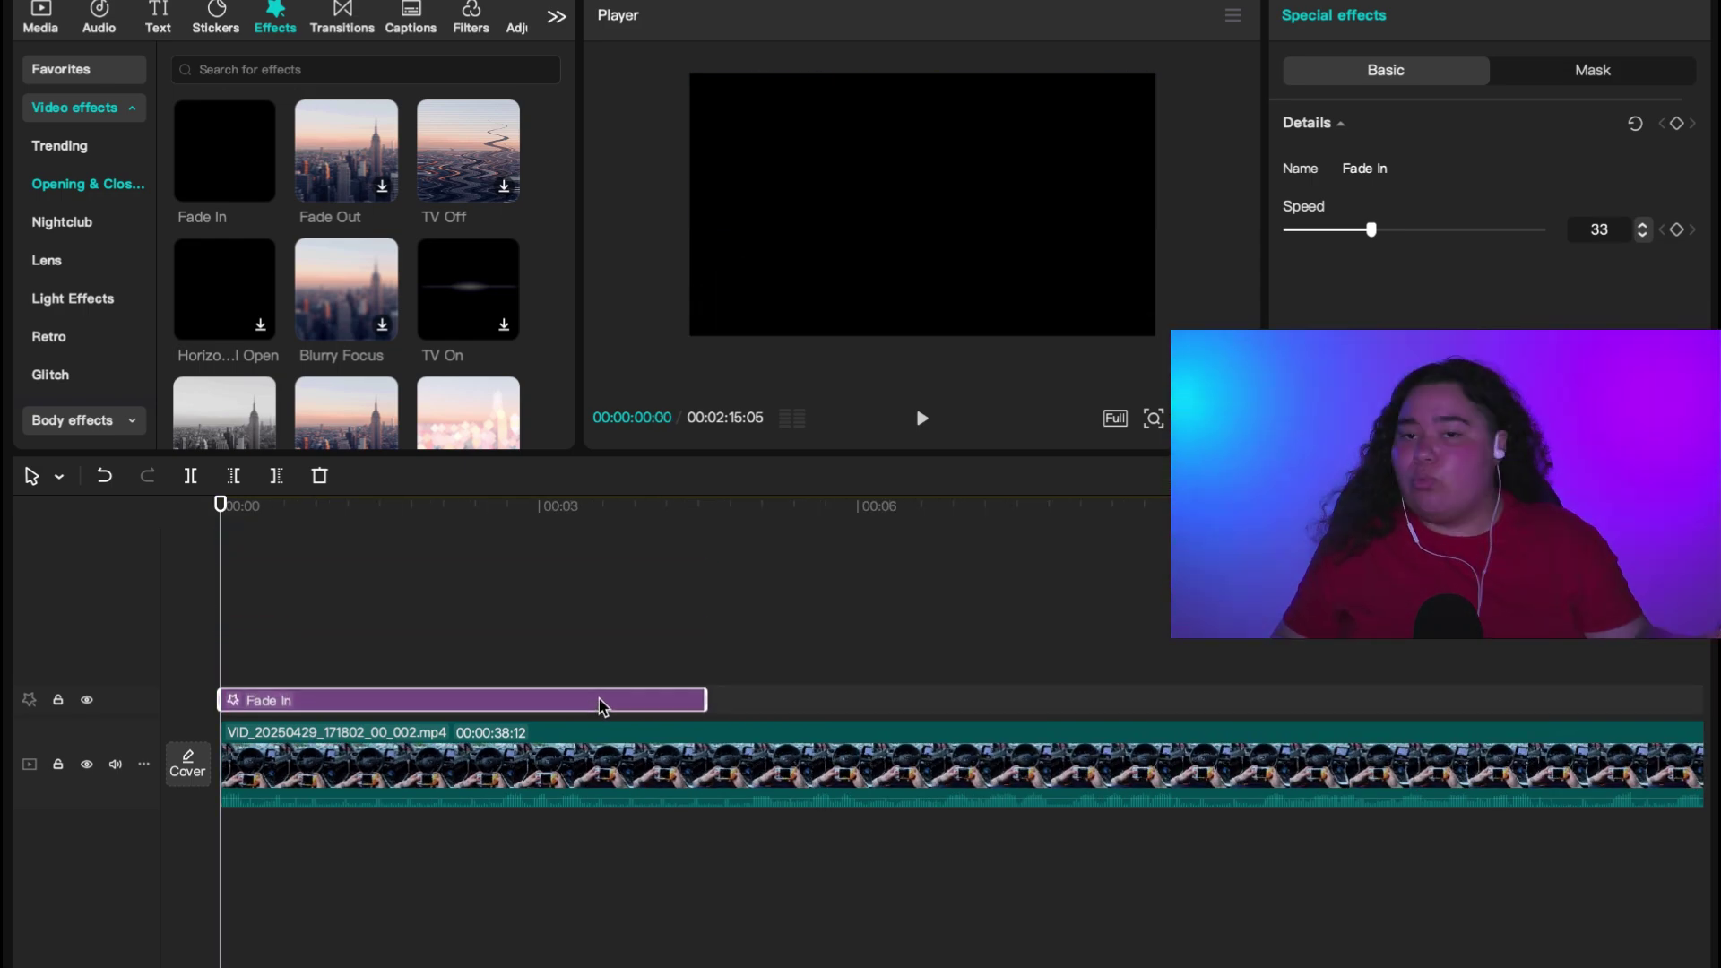
drag(705, 700, 645, 706)
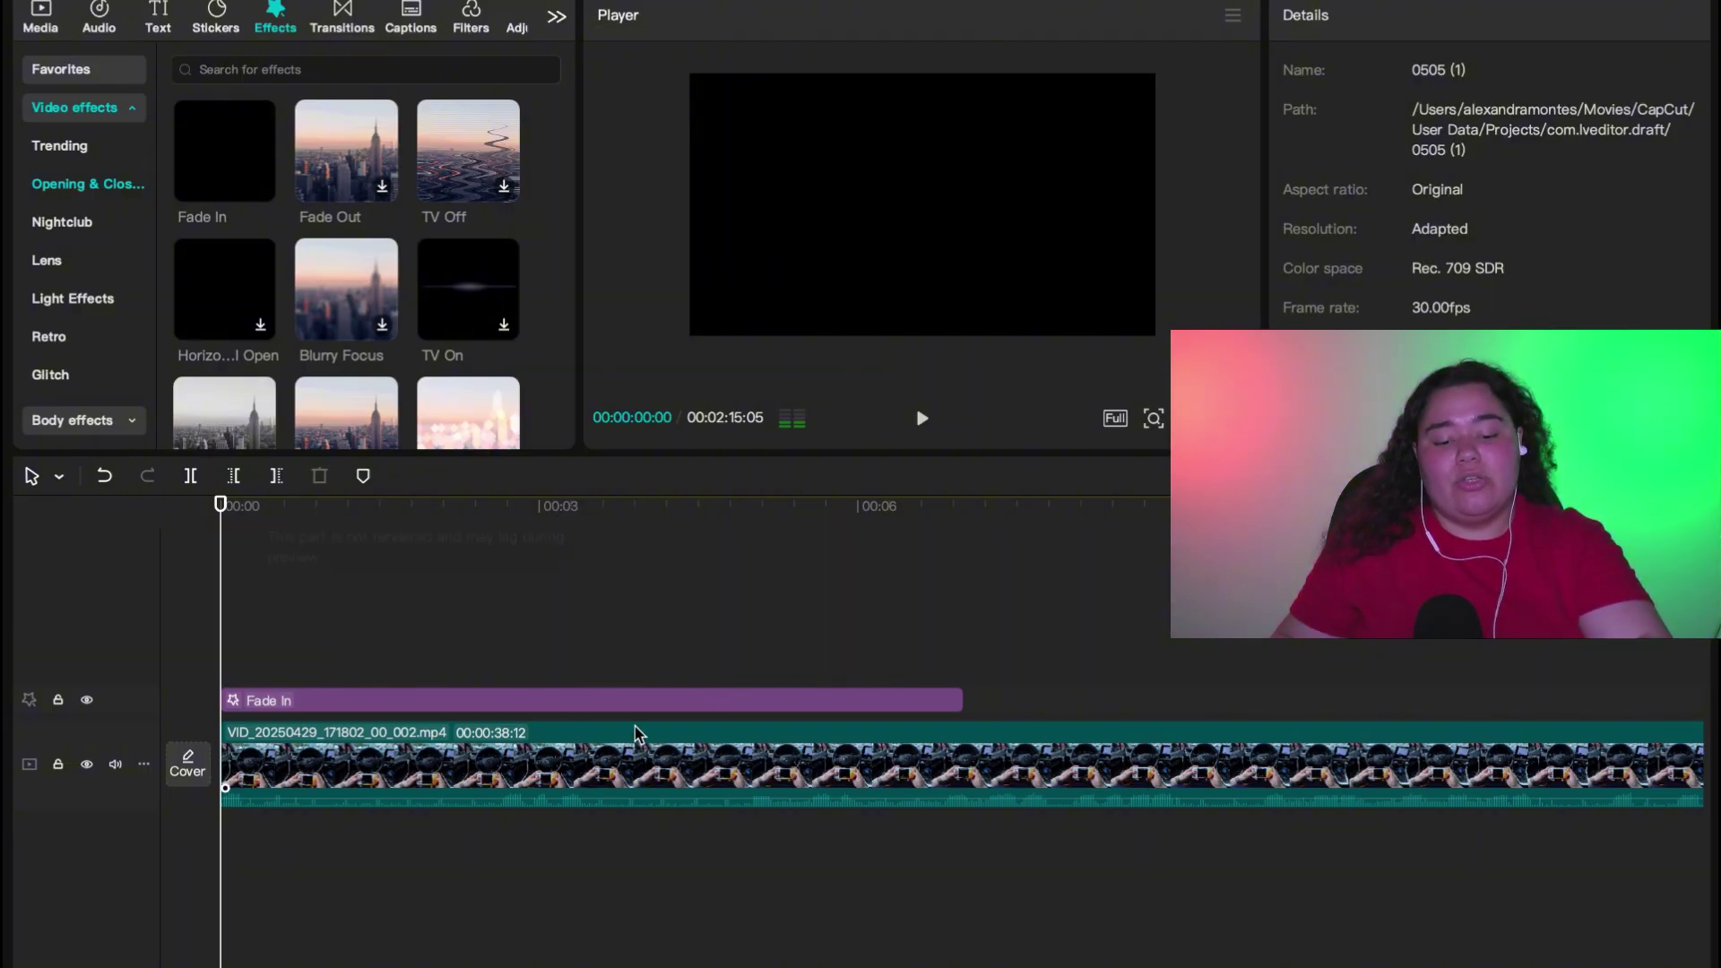
click(613, 700)
key(Delete)
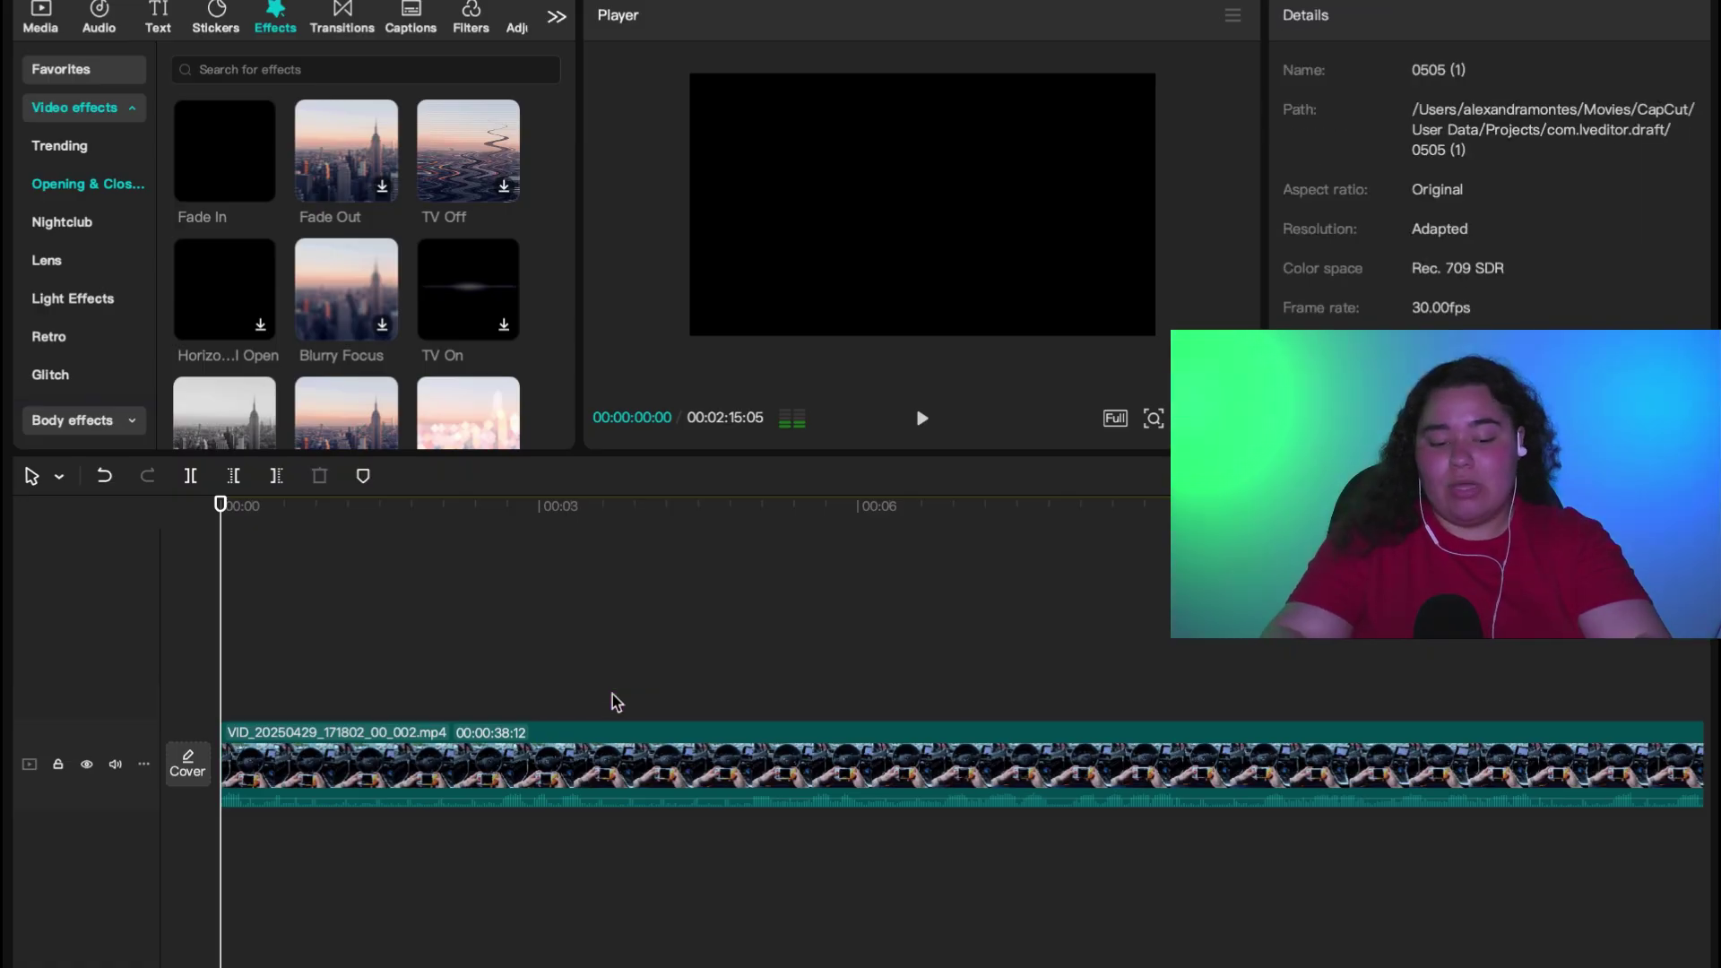
Apply the Fade In entry animation to the first clip.
click(535, 739)
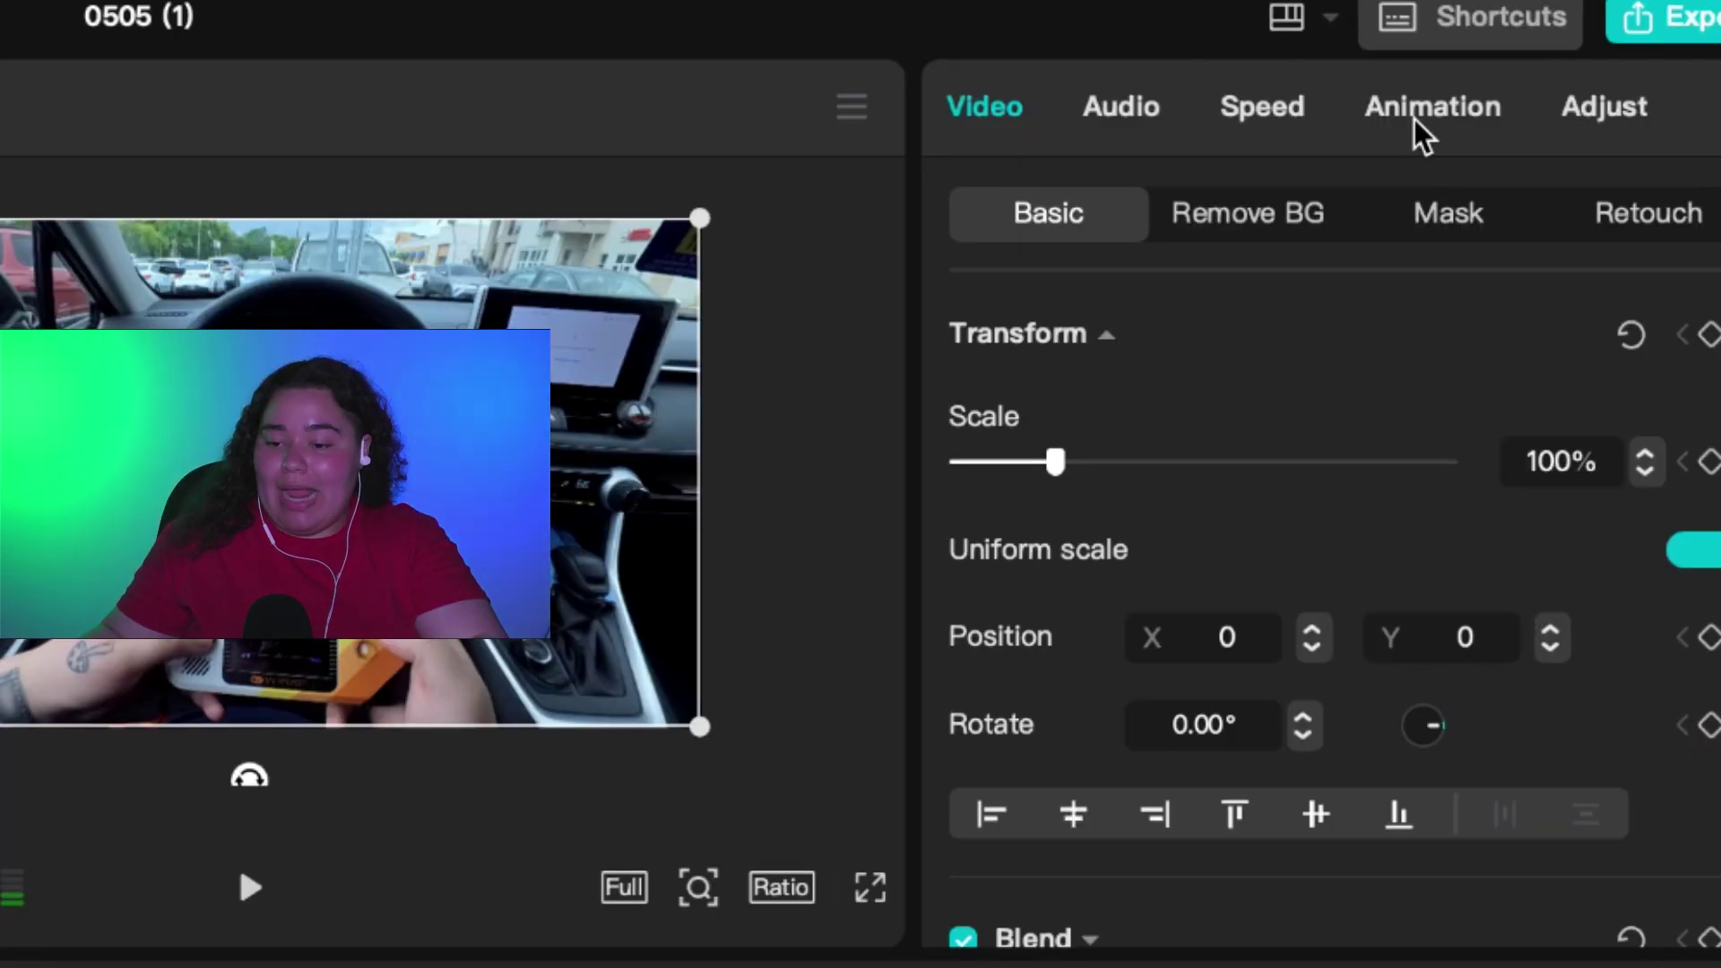
click(1535, 17)
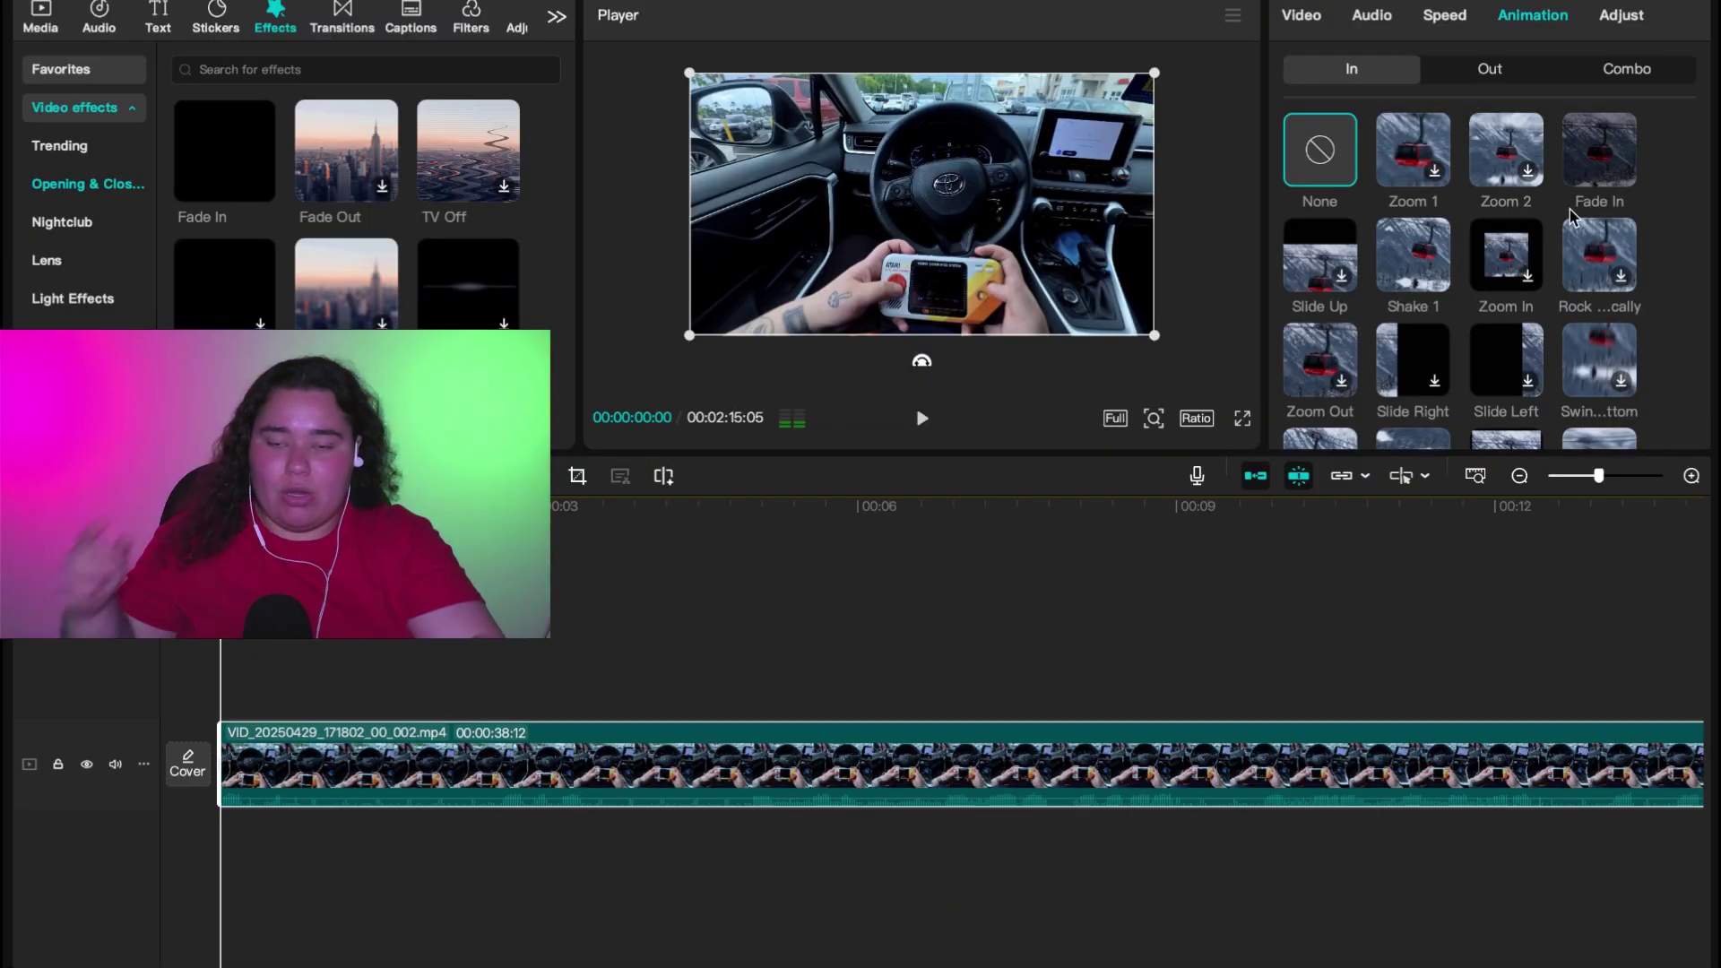
scroll(1434, 269, down, 3)
scroll(1423, 347, up, 1)
scroll(1424, 348, up, 1)
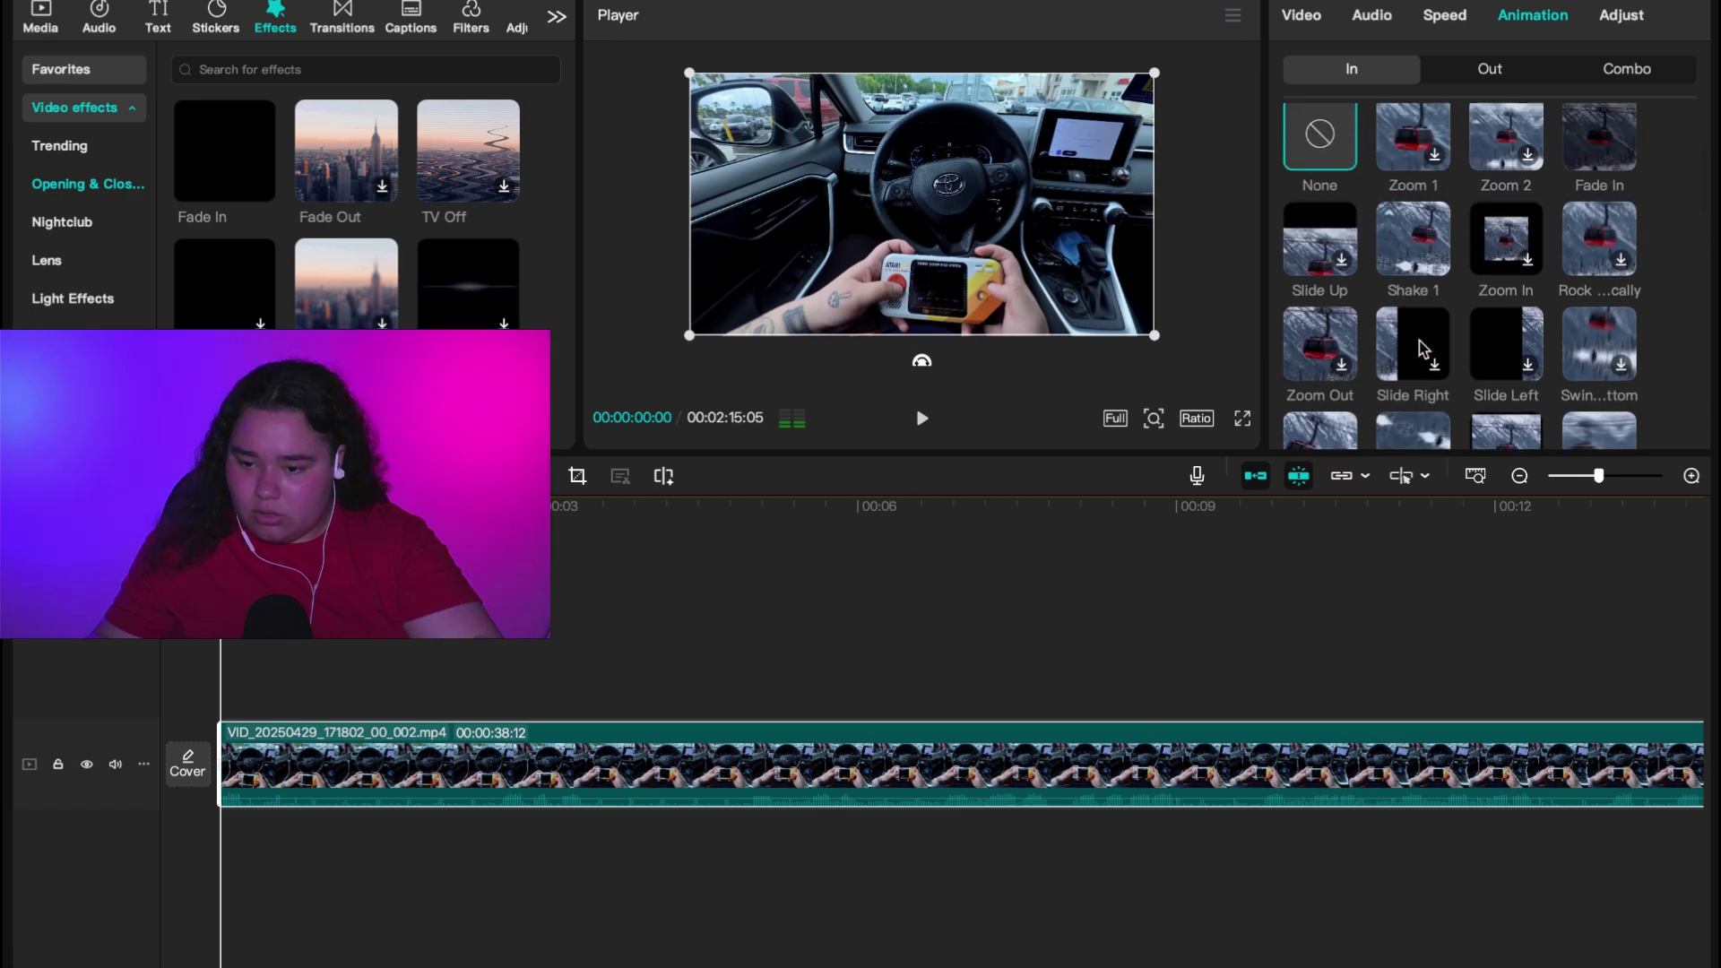
click(1597, 156)
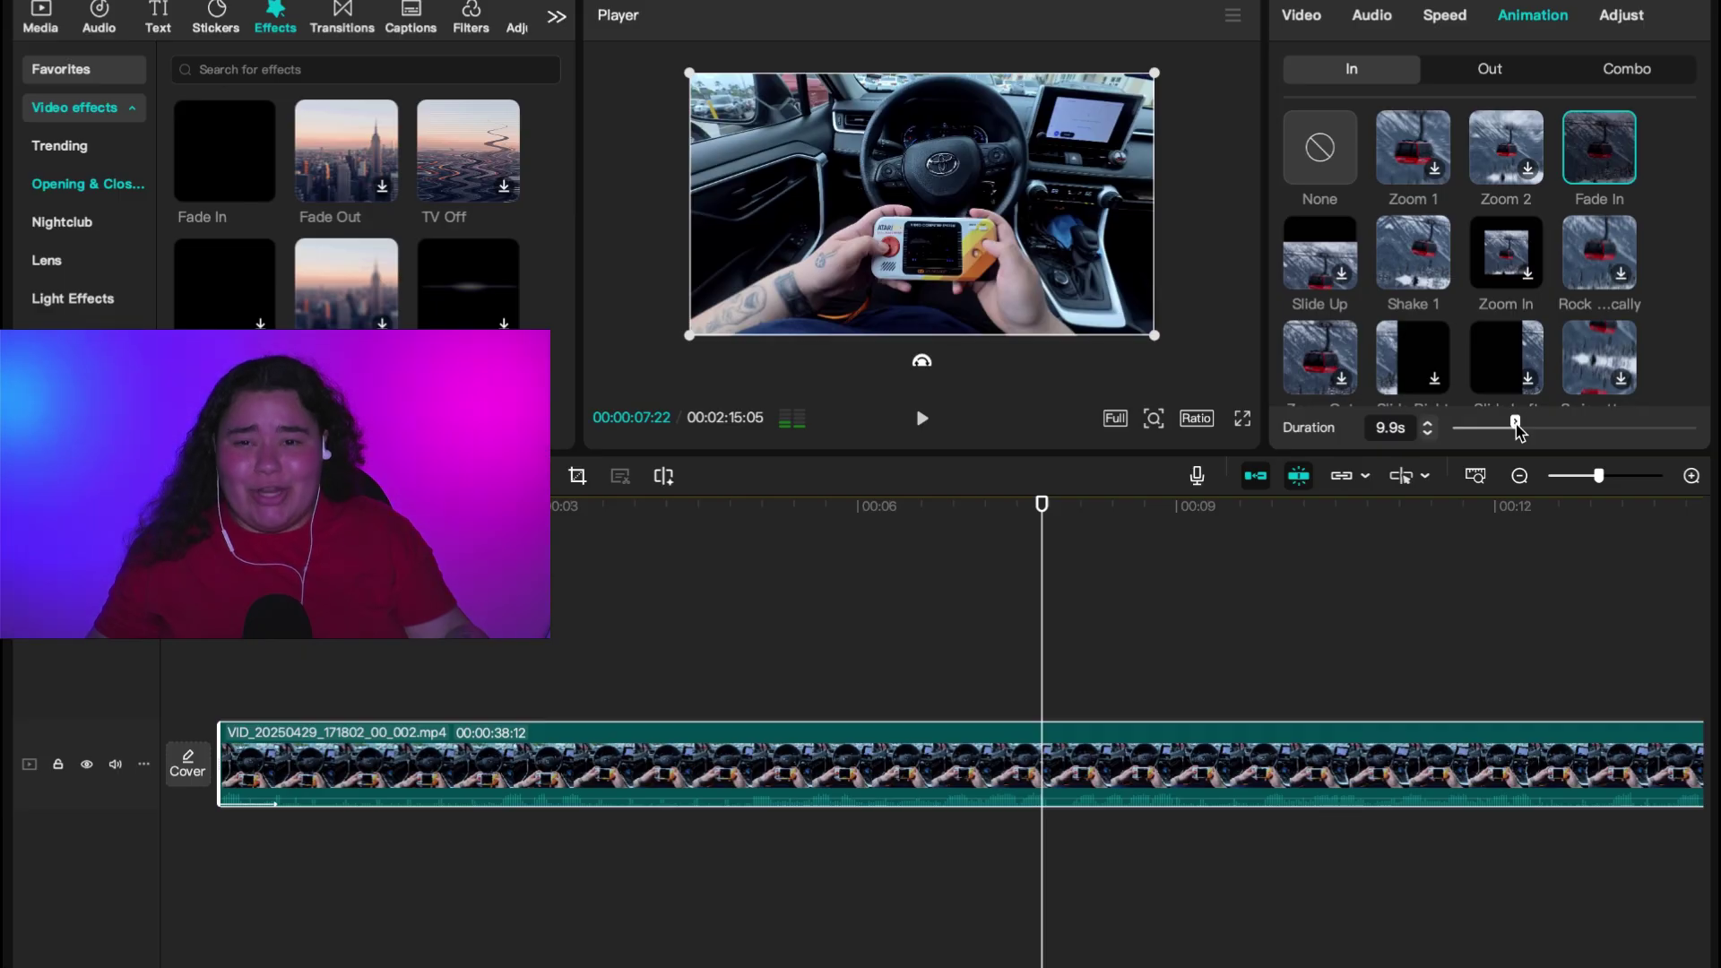
Try several durations for the first clip's Fade In animation and set it to 6.0 seconds.
mouse_move(1515, 425)
mouse_down()
mouse_move(1692, 435)
mouse_move(1490, 427)
mouse_up()
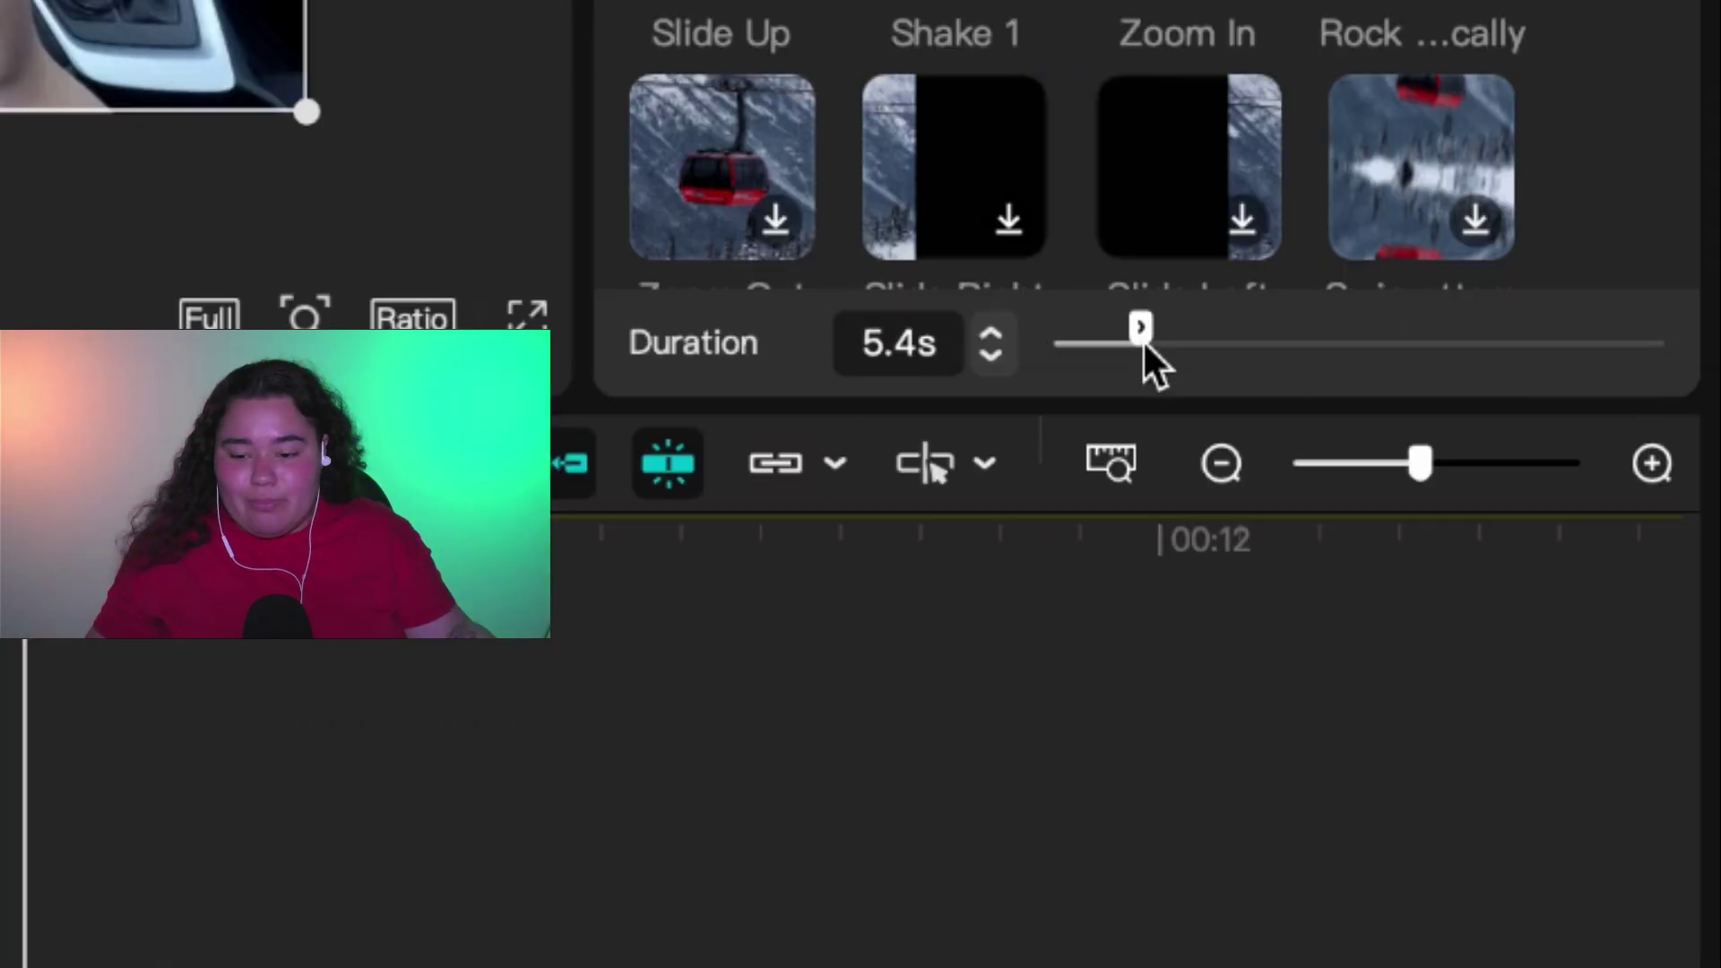
drag(1054, 330, 1663, 328)
drag(1055, 330, 1596, 330)
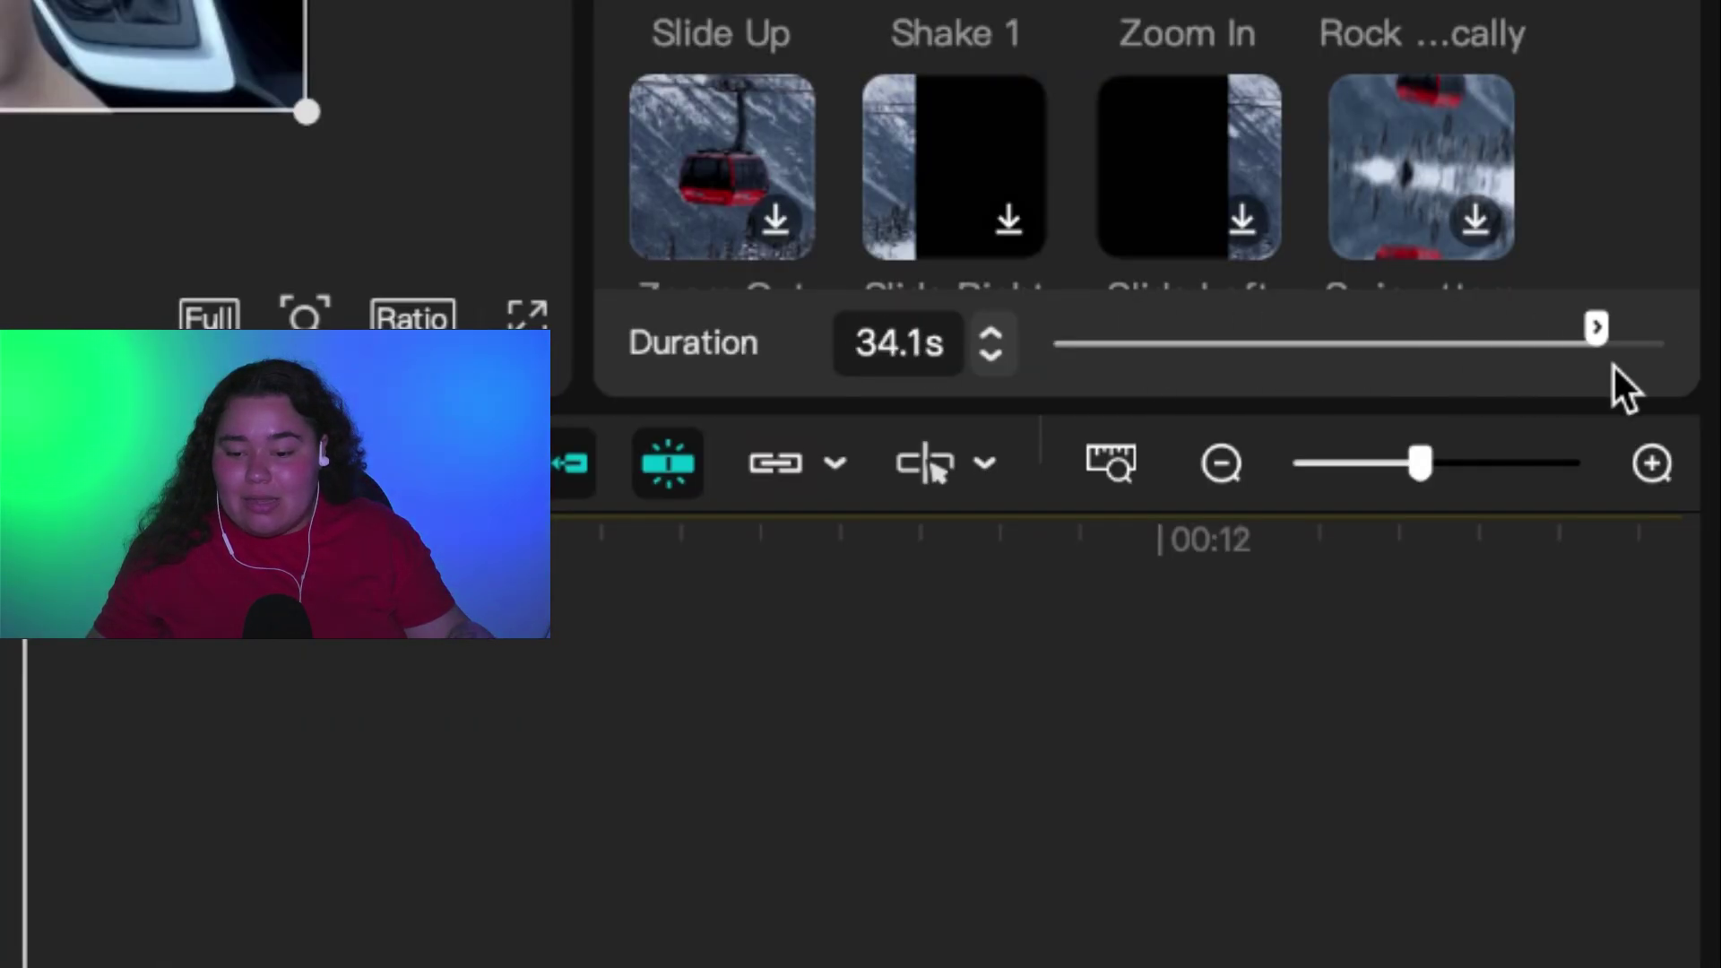
drag(1690, 368, 839, 328)
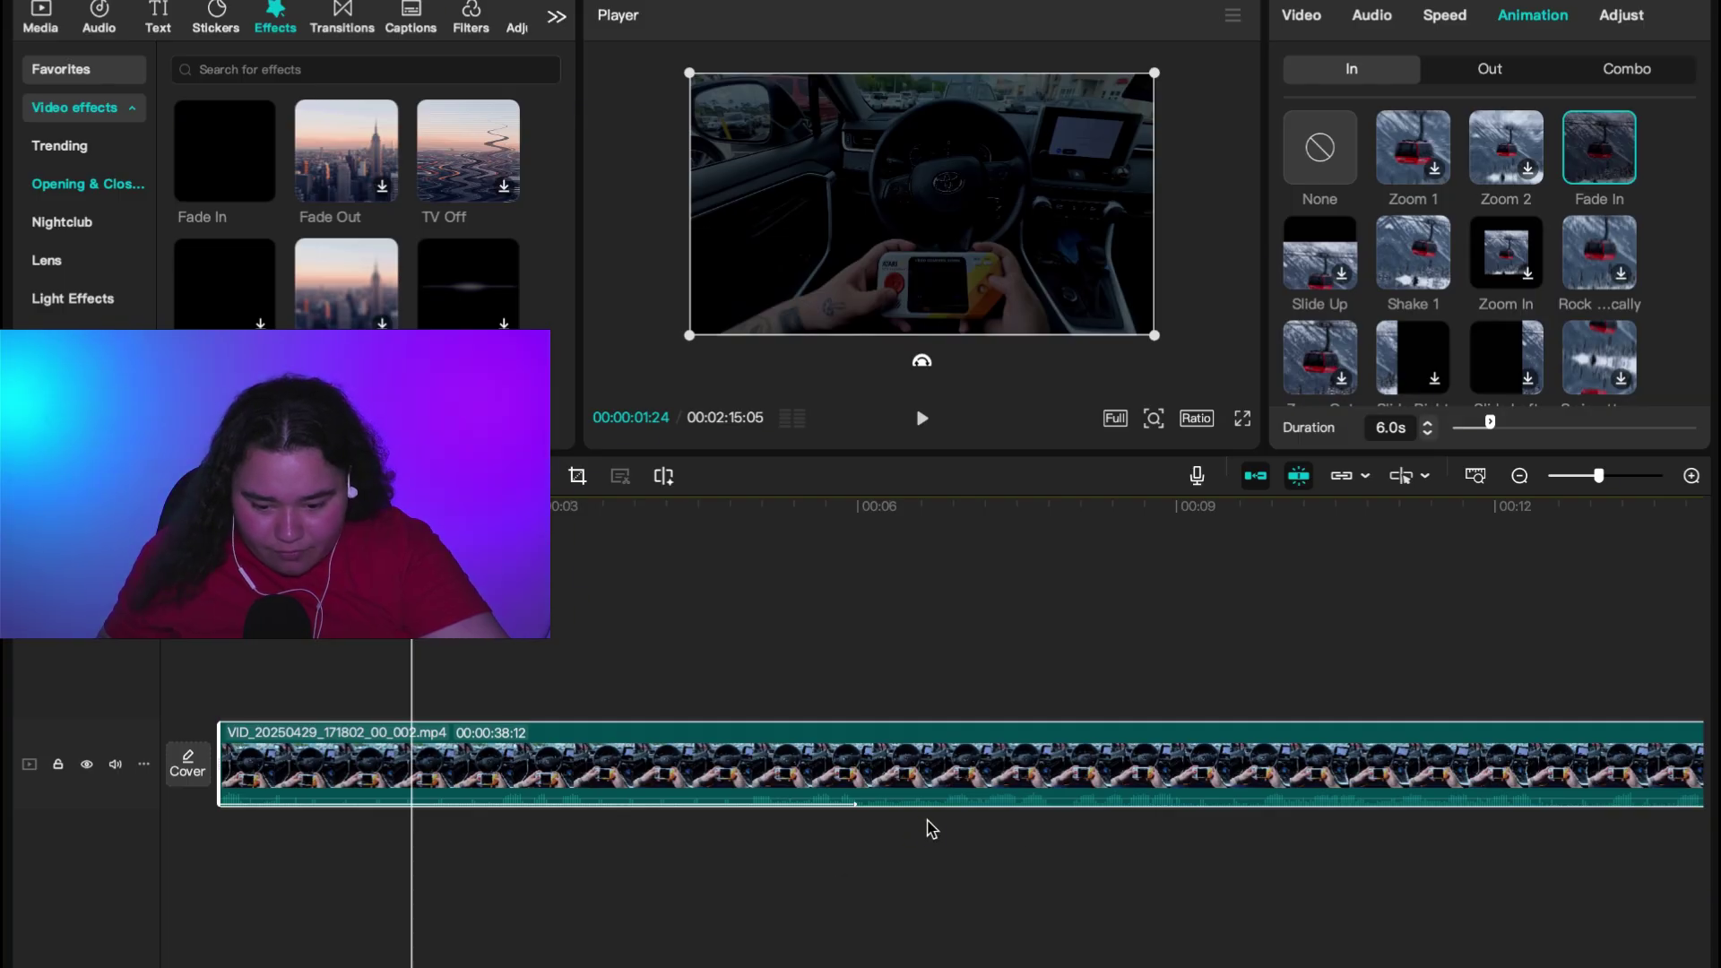
Inspect where the Fade In animation ends on the first clip, place the playhead at 00:00:06:00, and reopen the clip's animation settings.
click(1692, 476)
click(1692, 476)
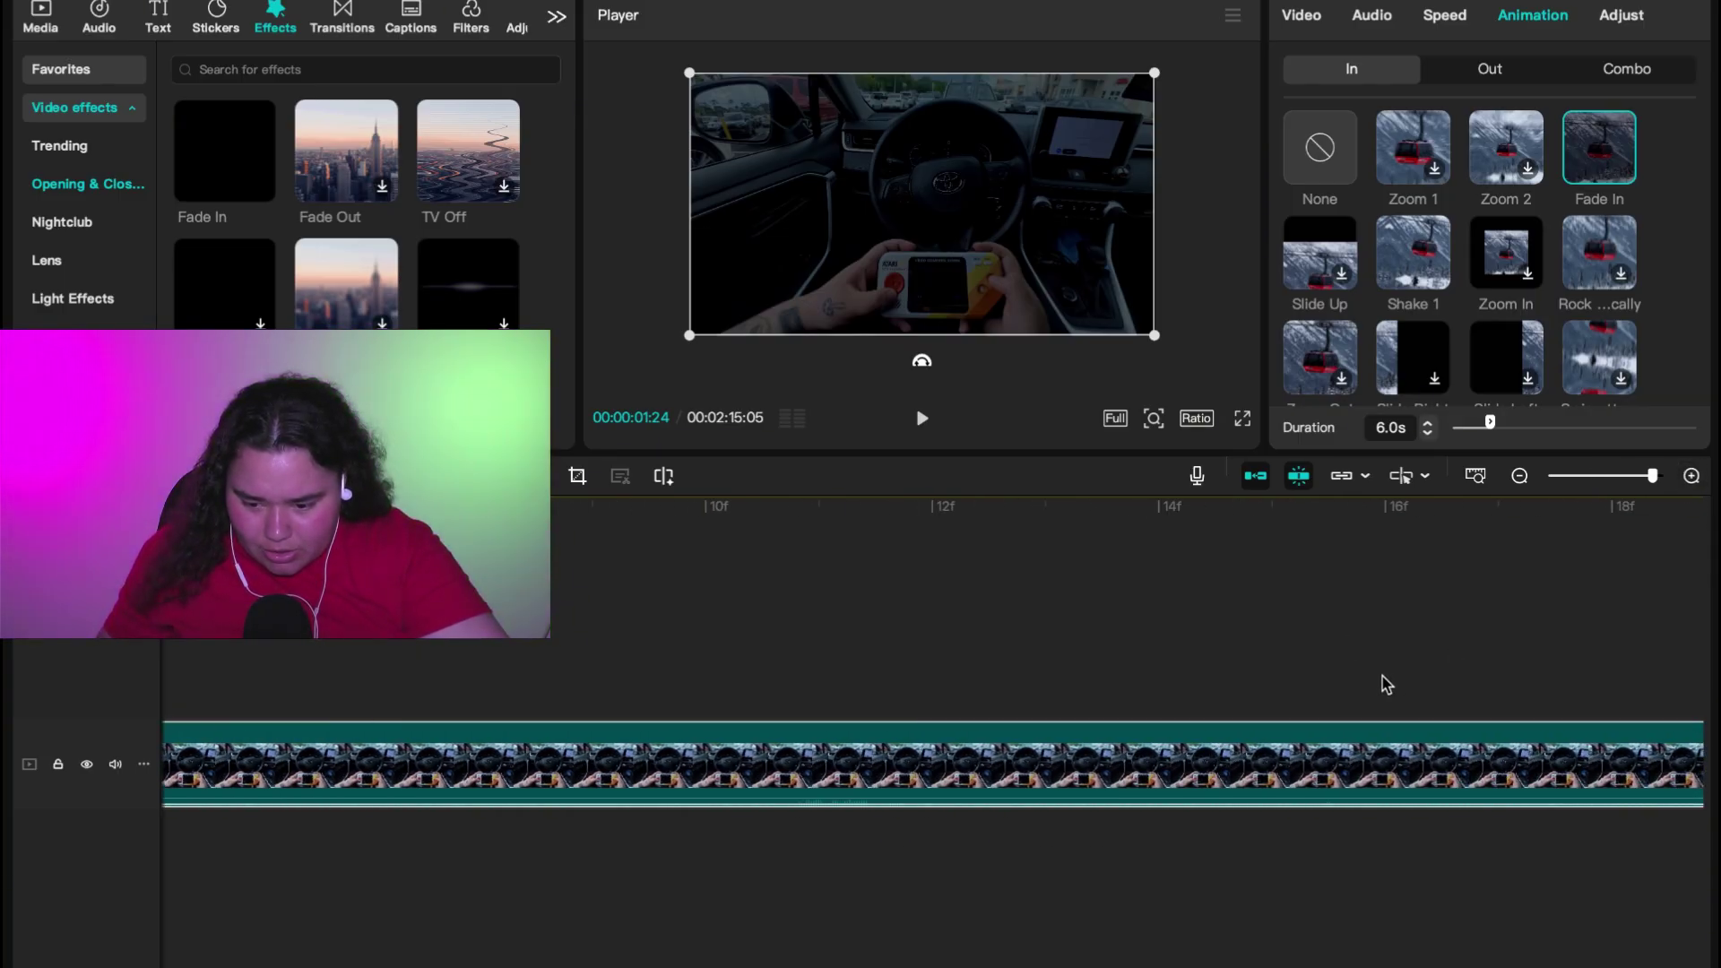
scroll(1383, 685, right, 5)
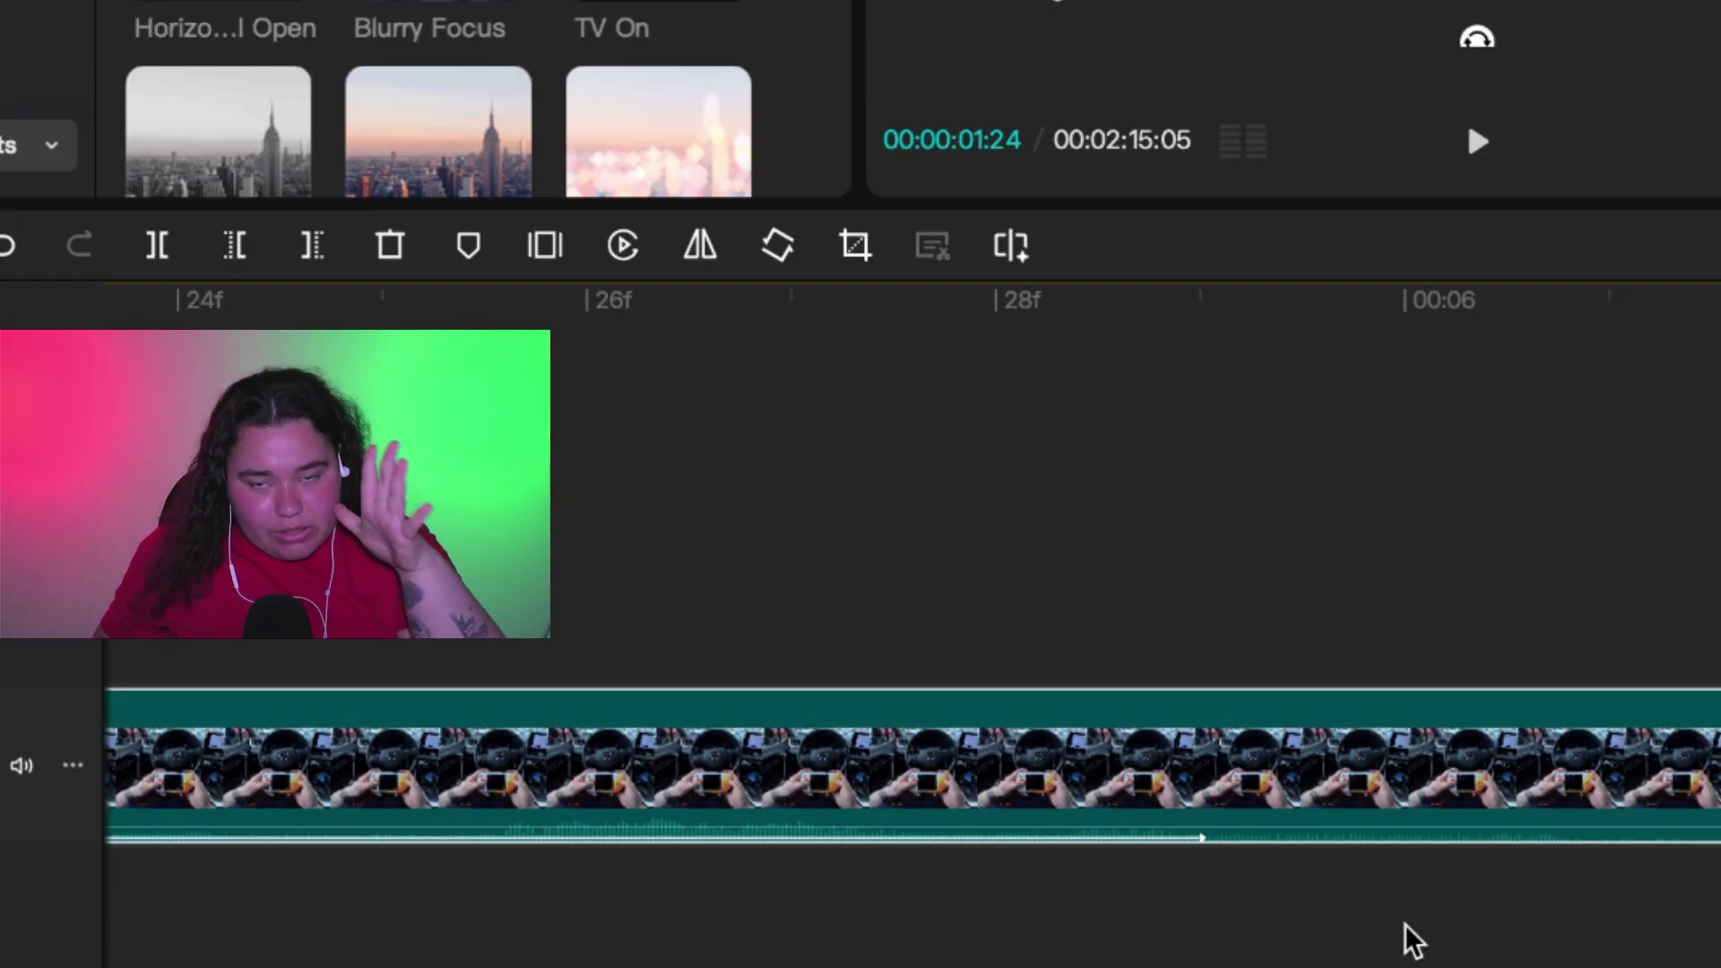
click(882, 856)
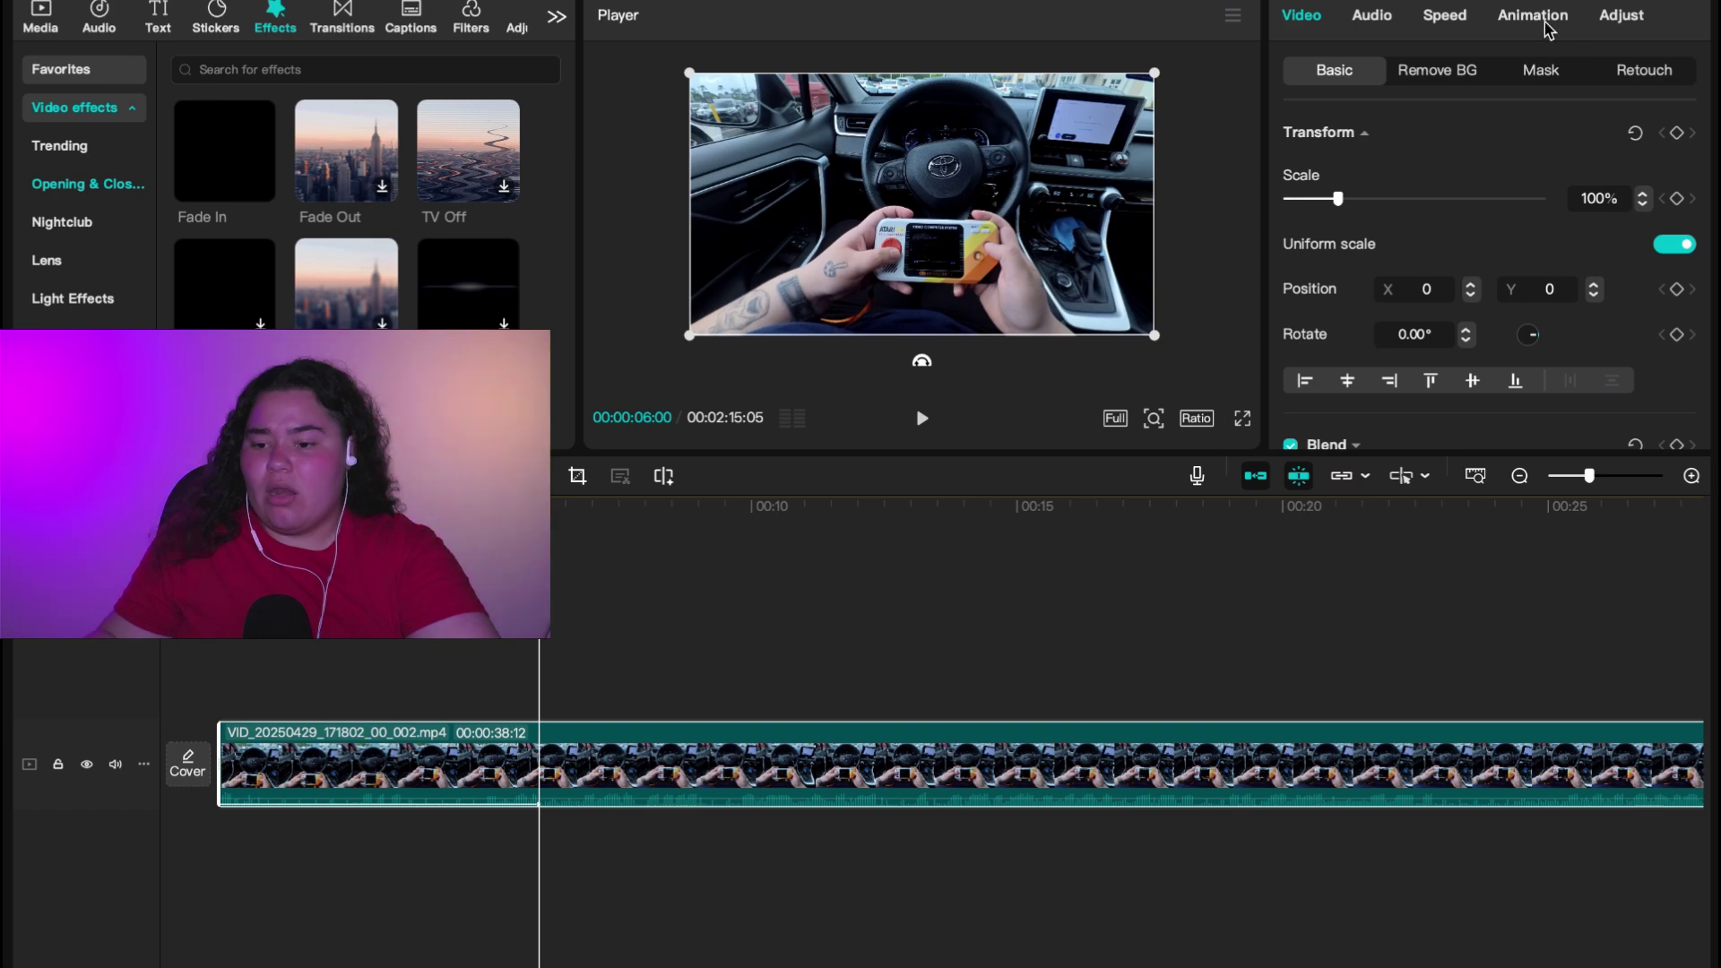
click(1546, 27)
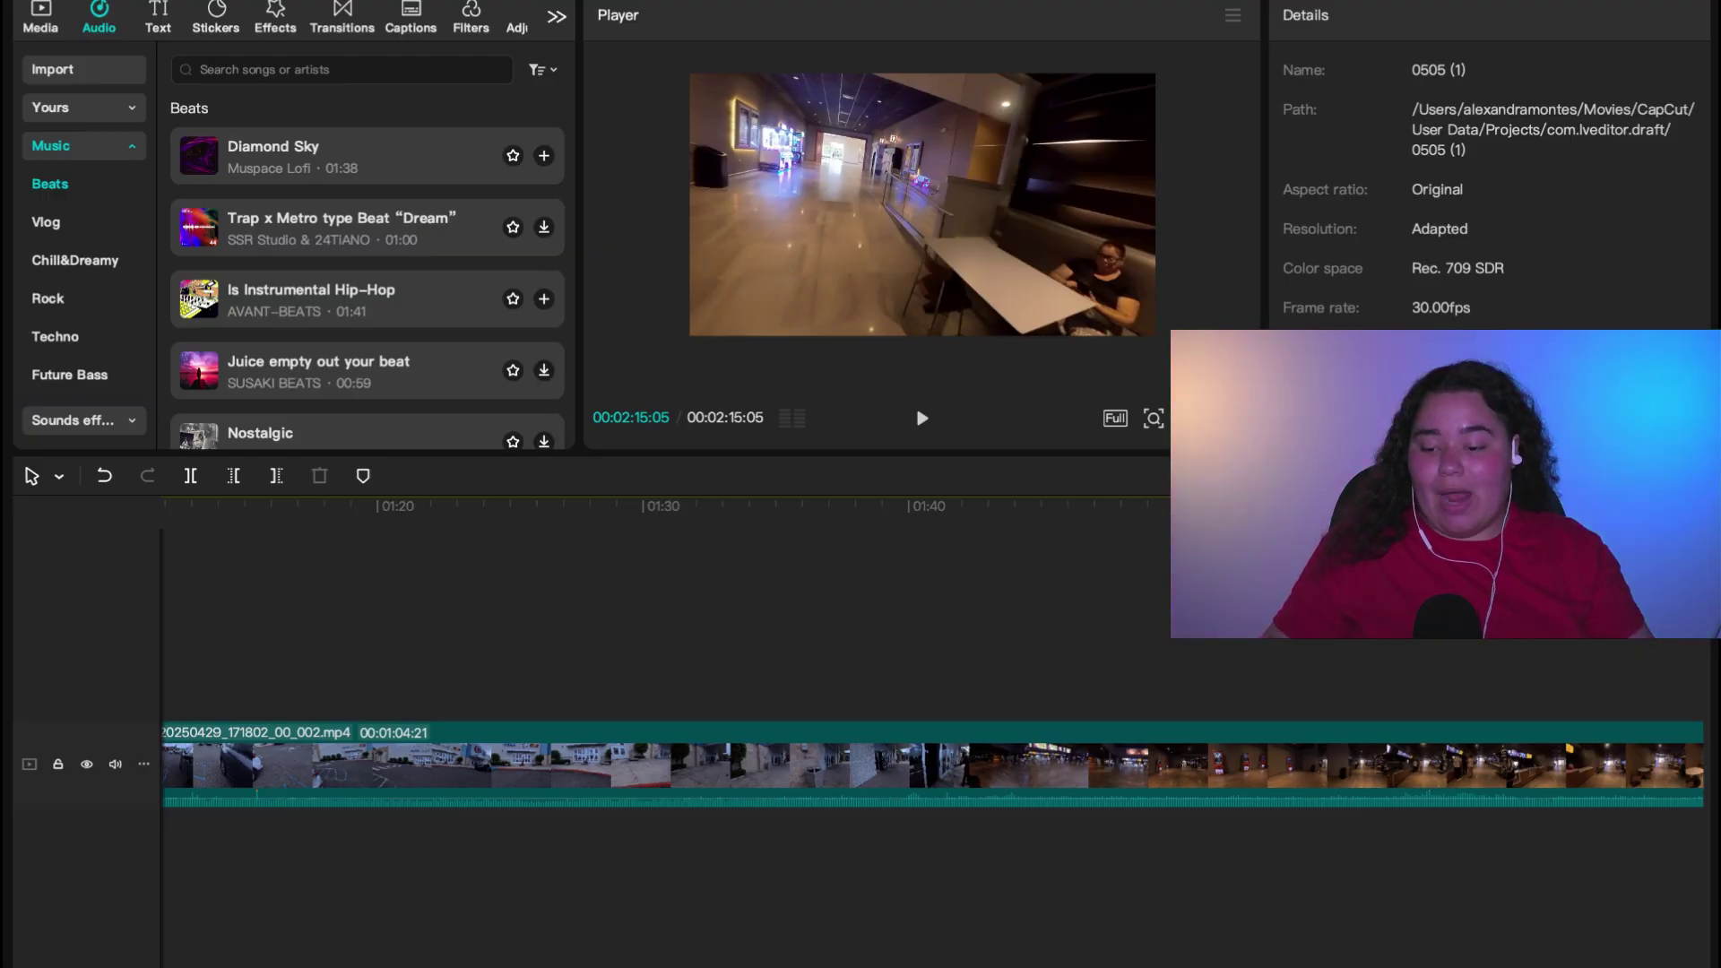
Show all three clips on the timeline, place the playhead at 00:00:56:09, and select the middle clip to view its adjustment settings.
scroll(1250, 768, down, 5)
click(1251, 768)
click(706, 627)
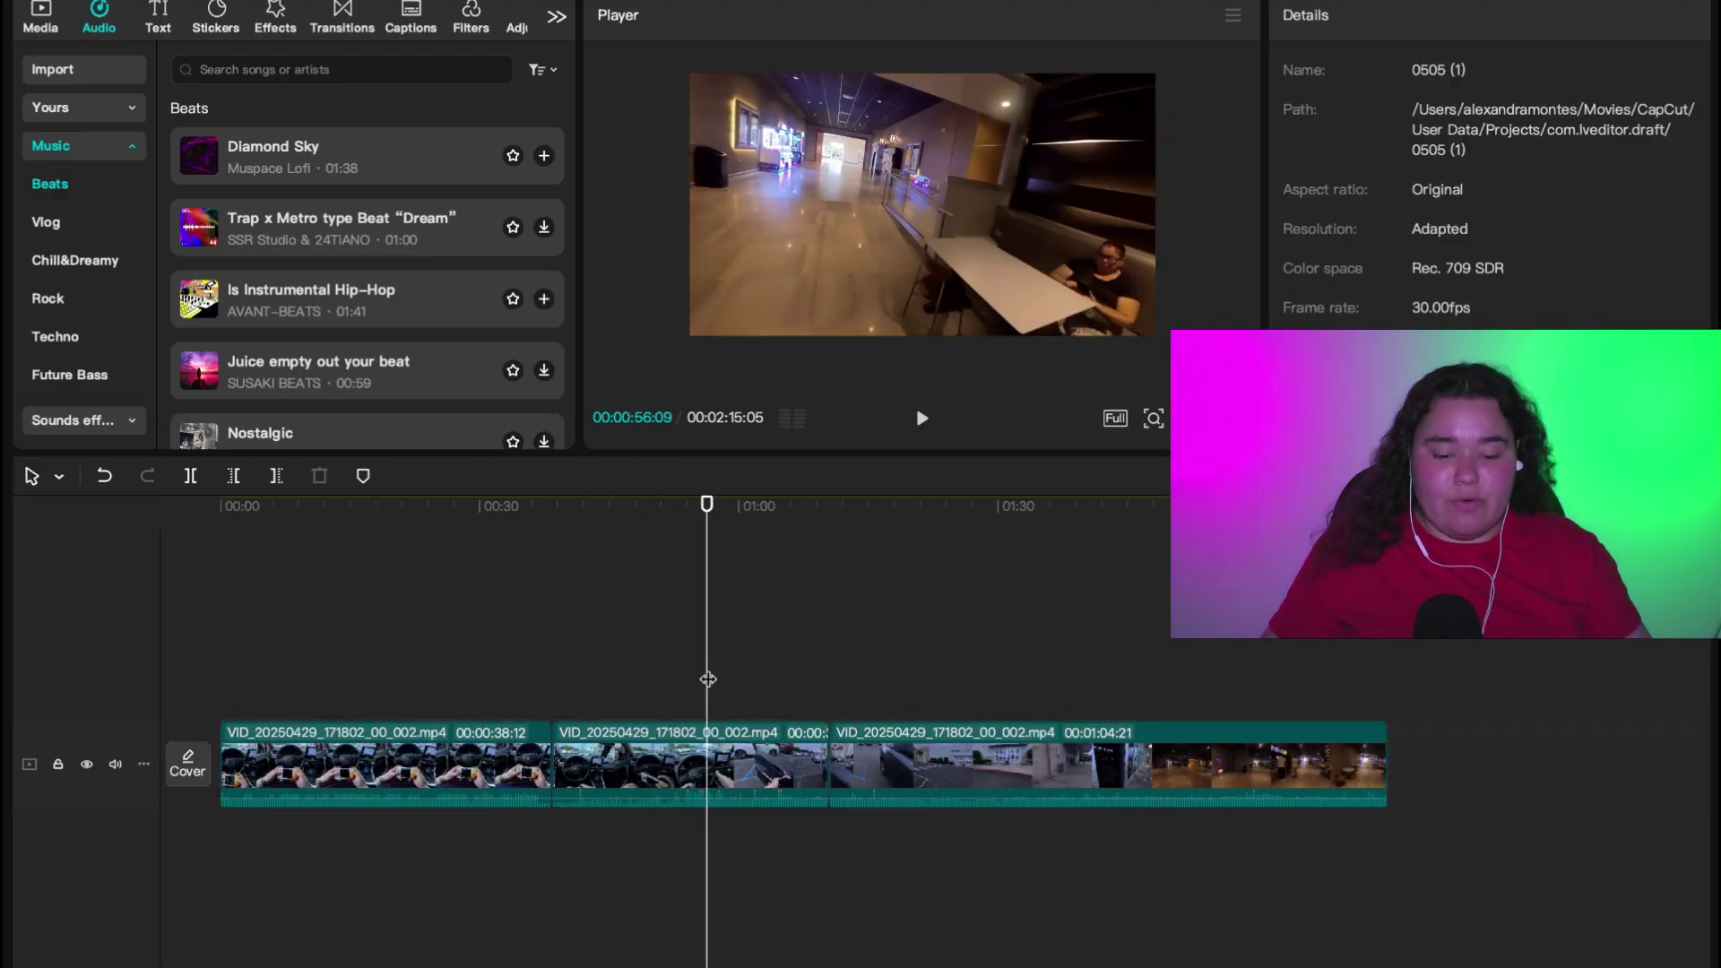
click(675, 771)
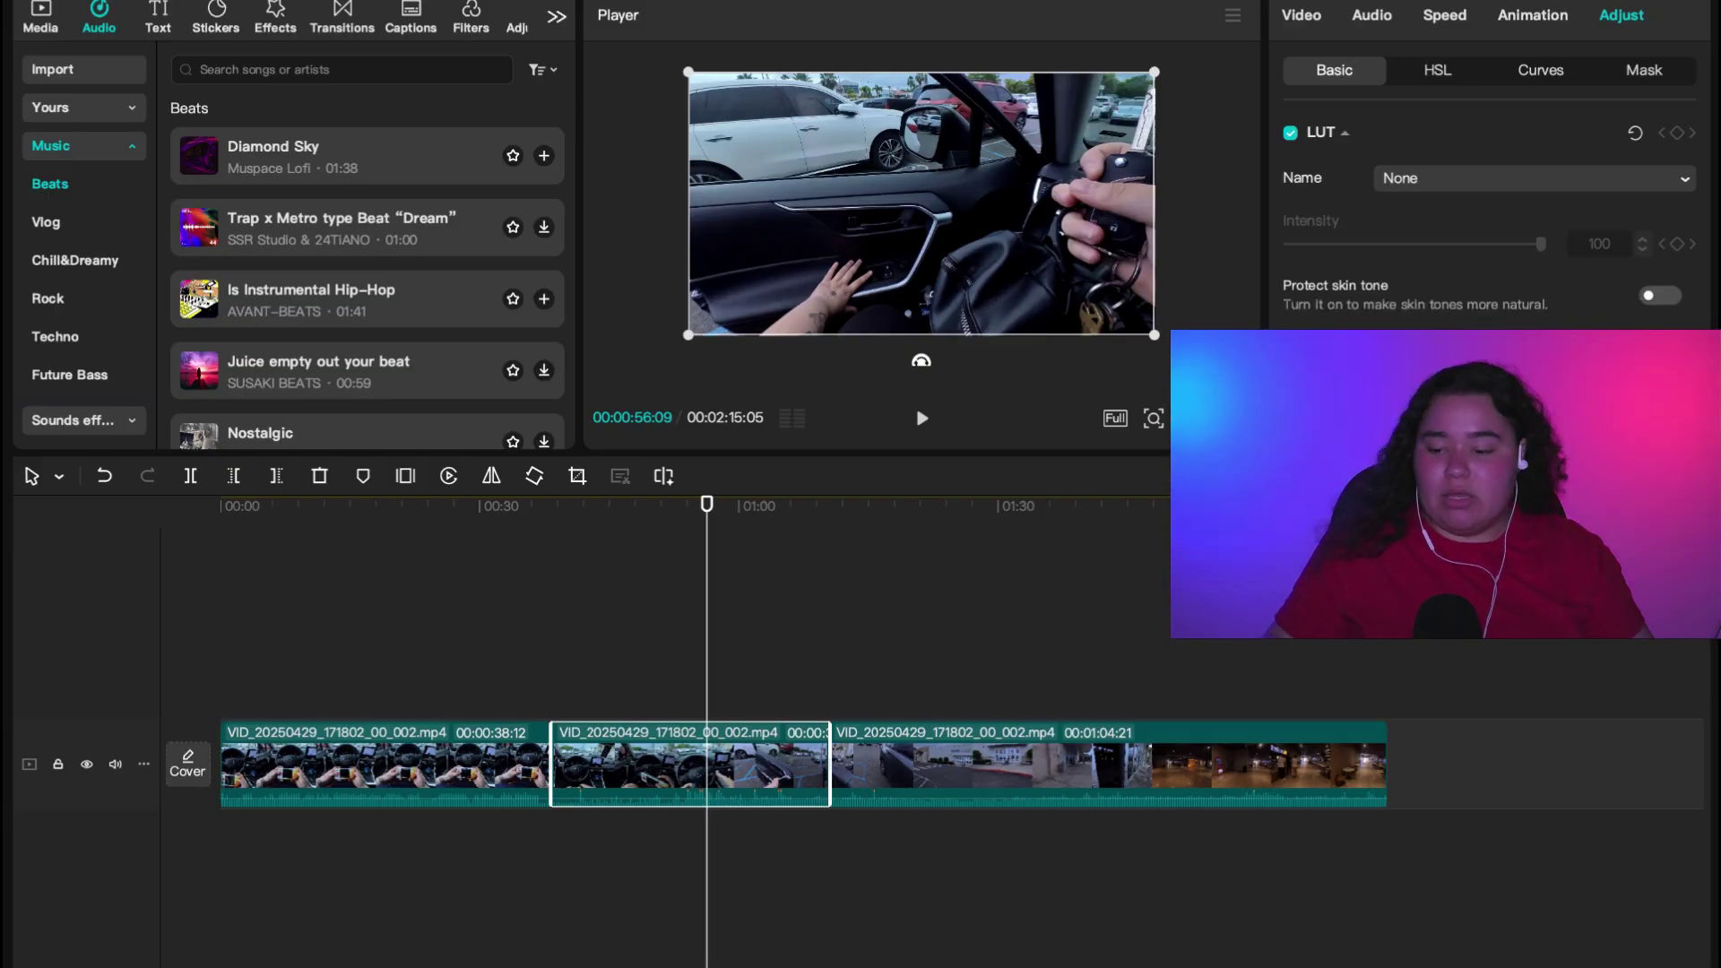
Add an audio fade-out to the end of the first clip.
scroll(756, 787, up, 2)
click(756, 787)
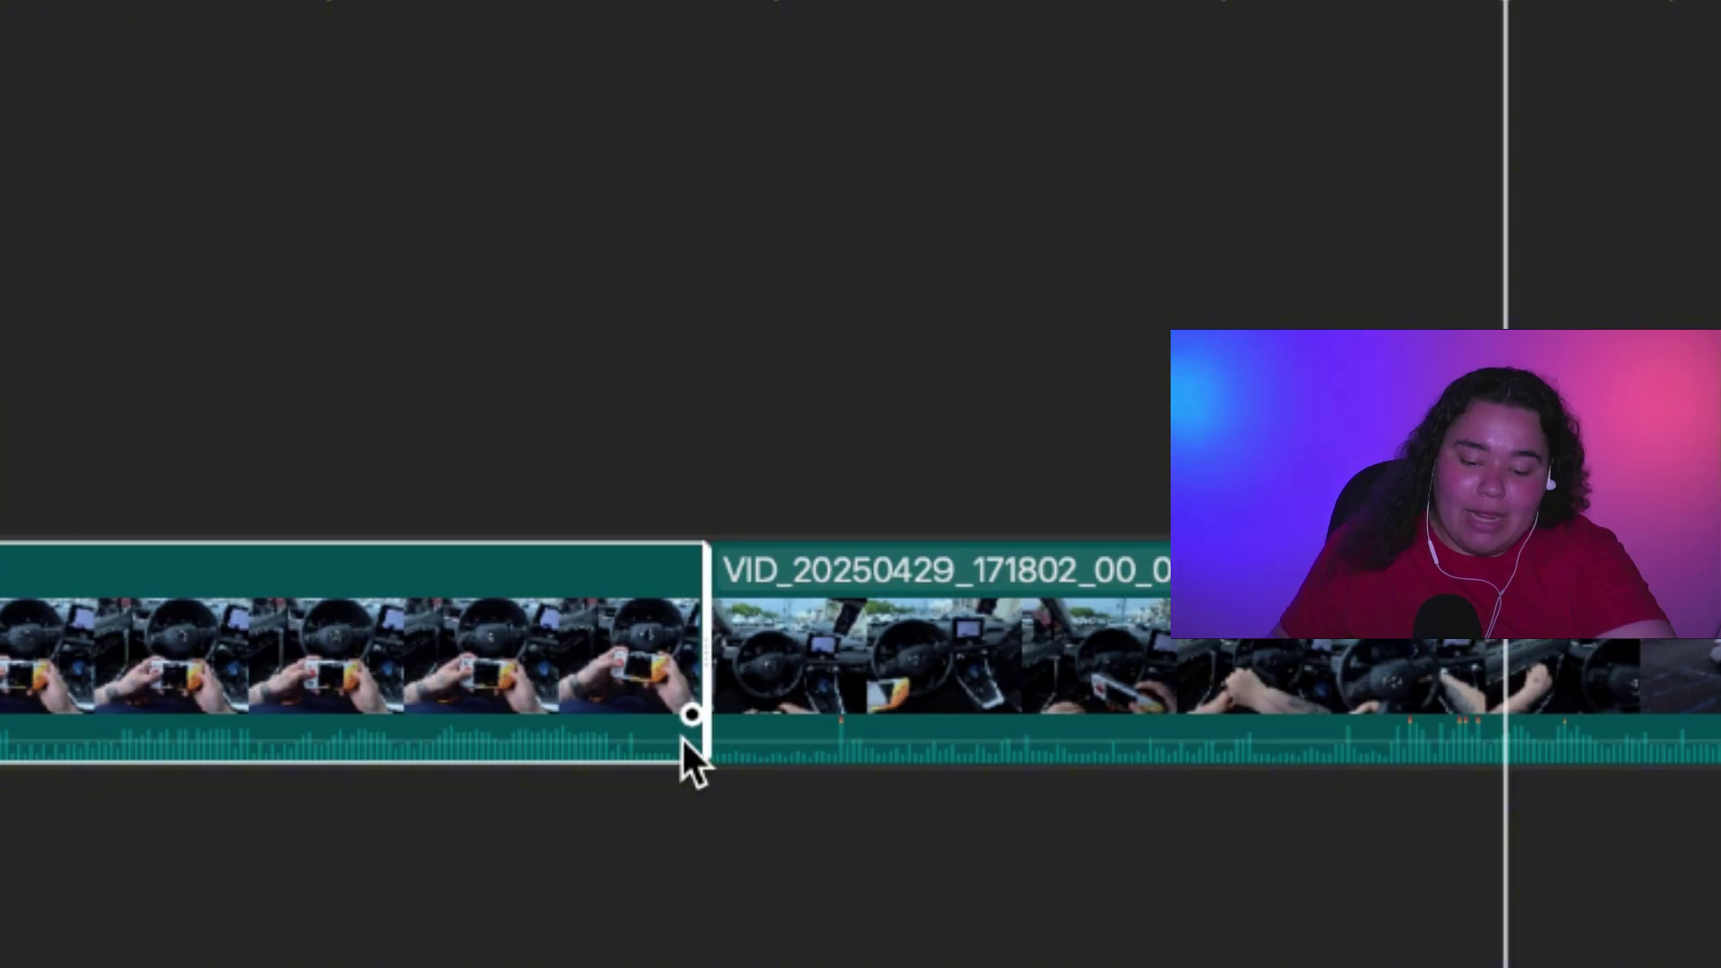
click(587, 651)
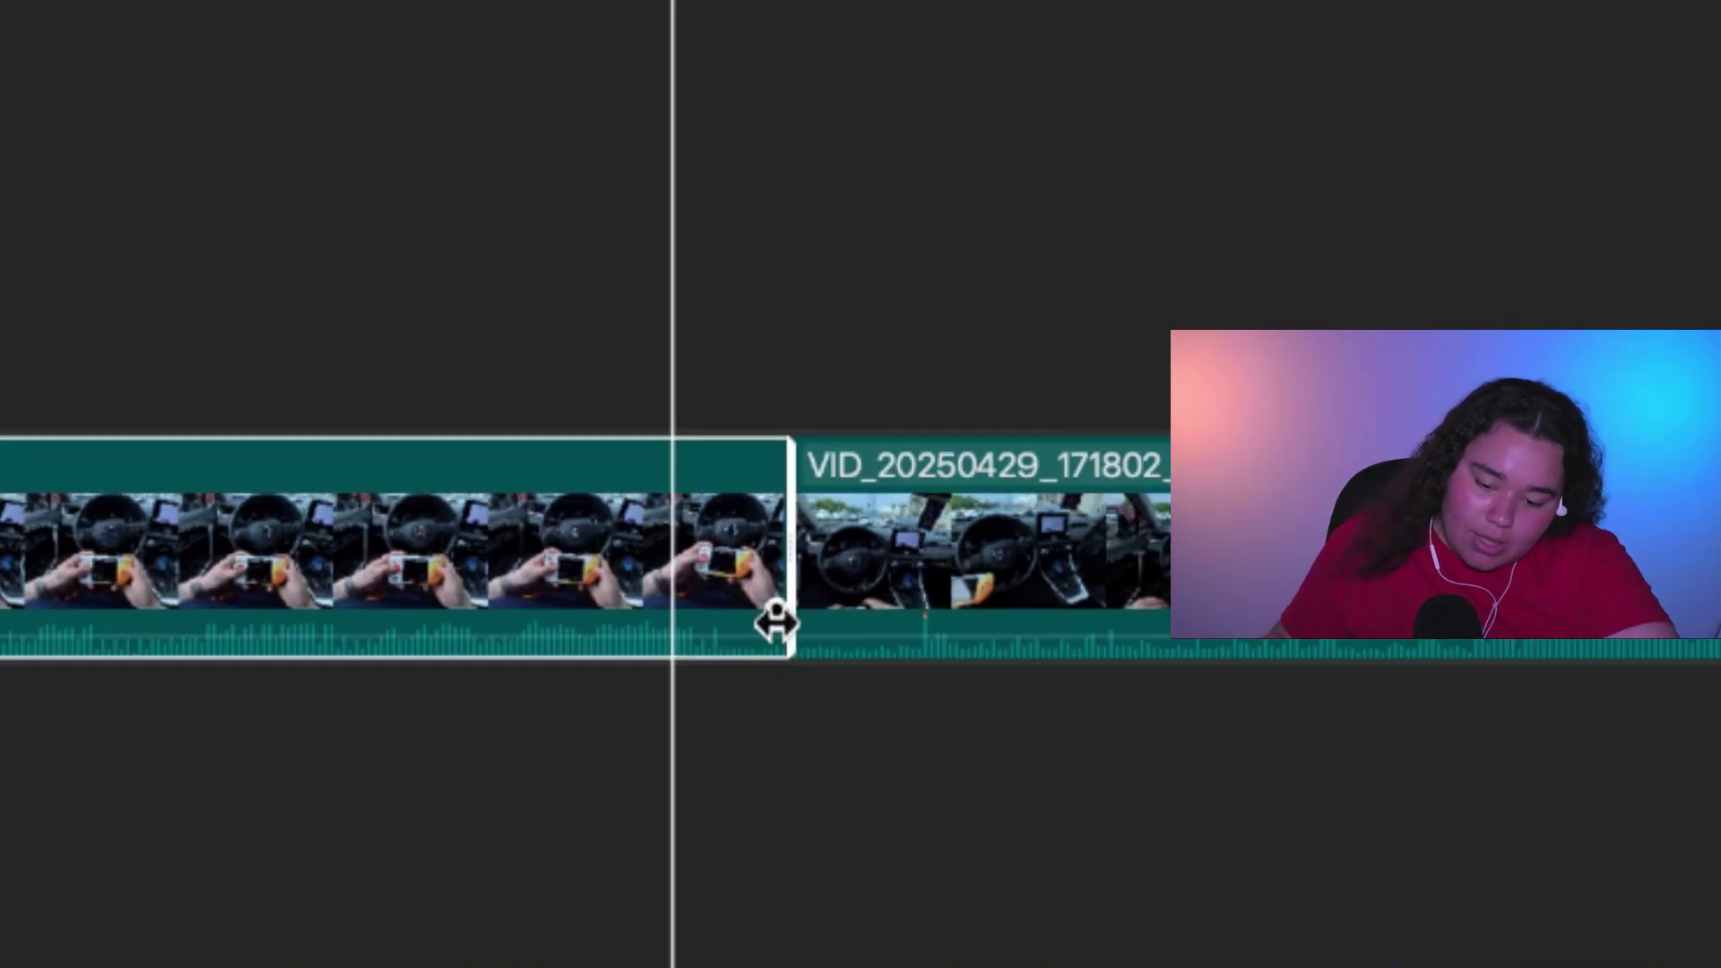
drag(772, 616, 58, 570)
drag(590, 788, 716, 788)
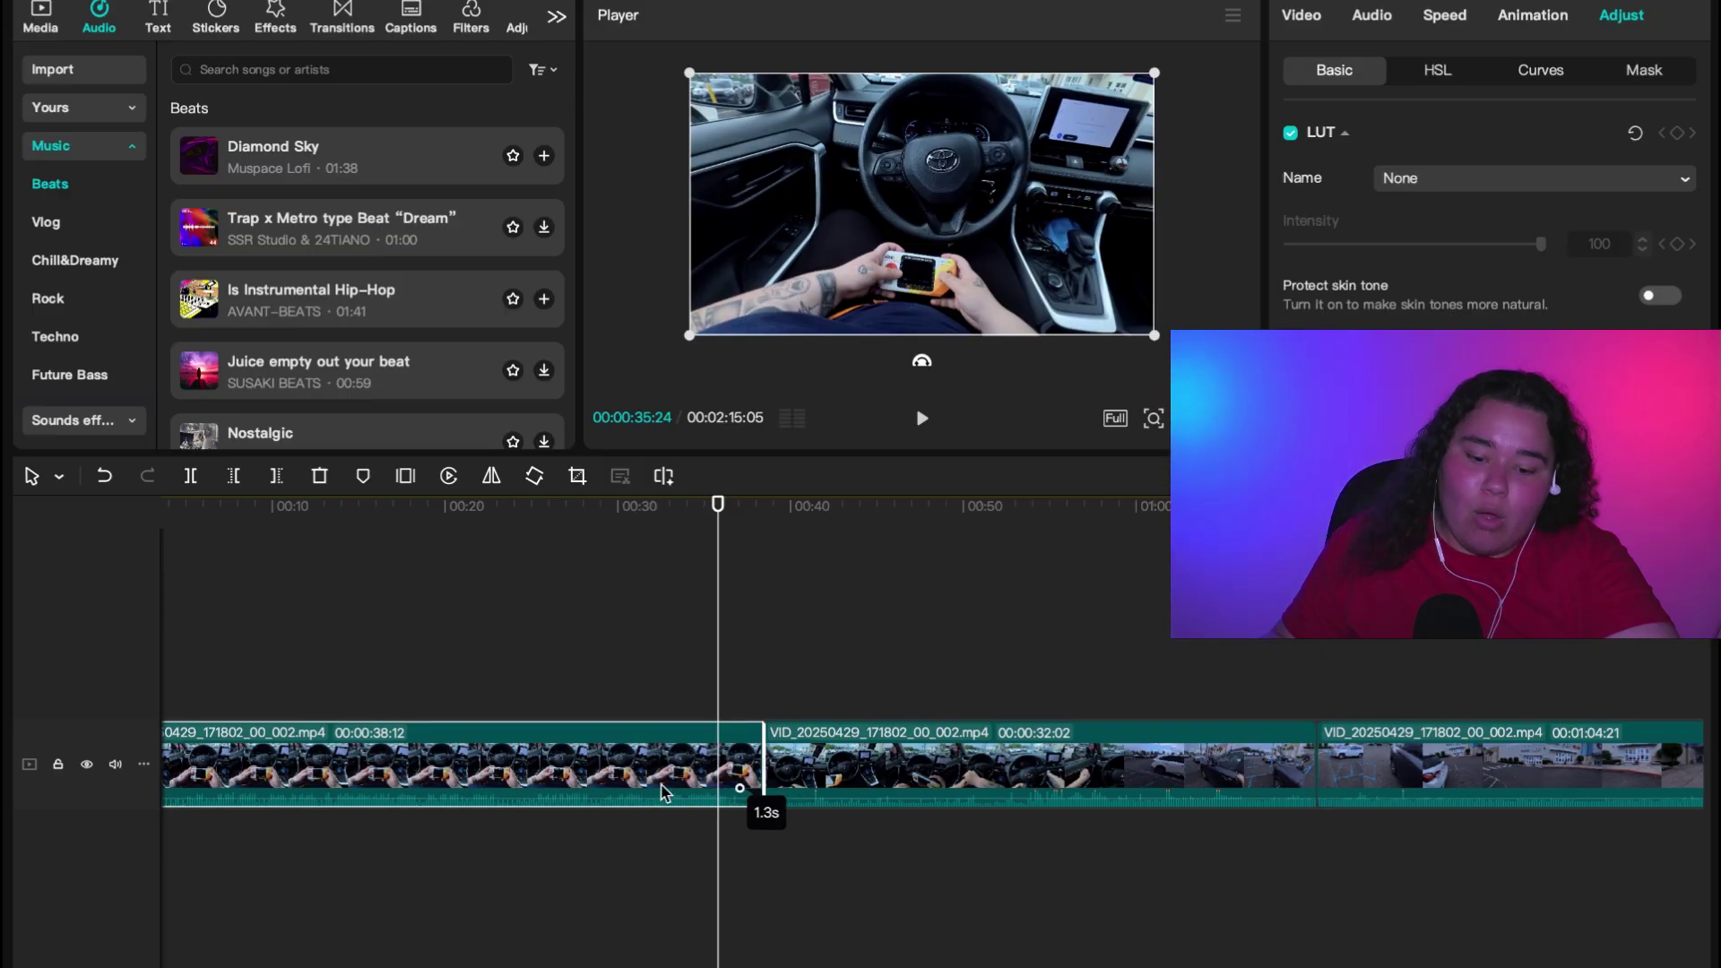
Play the first clip from 00:00:28:06 to its end to check the audio fade-out.
click(587, 693)
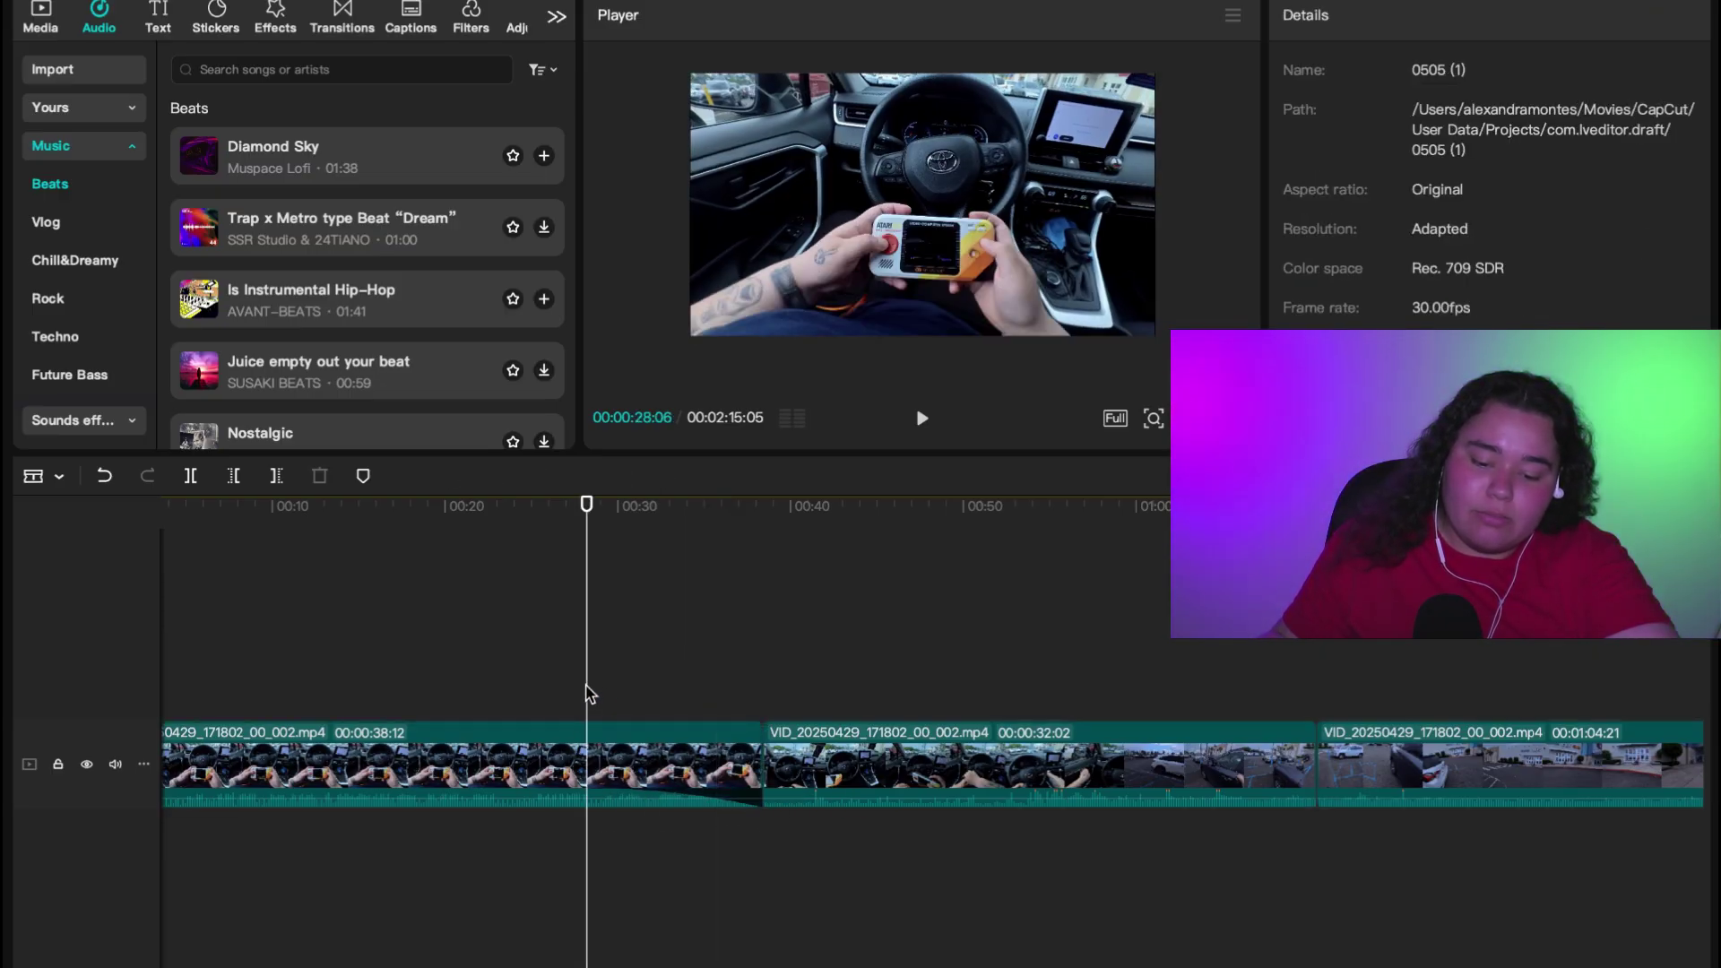
key(space)
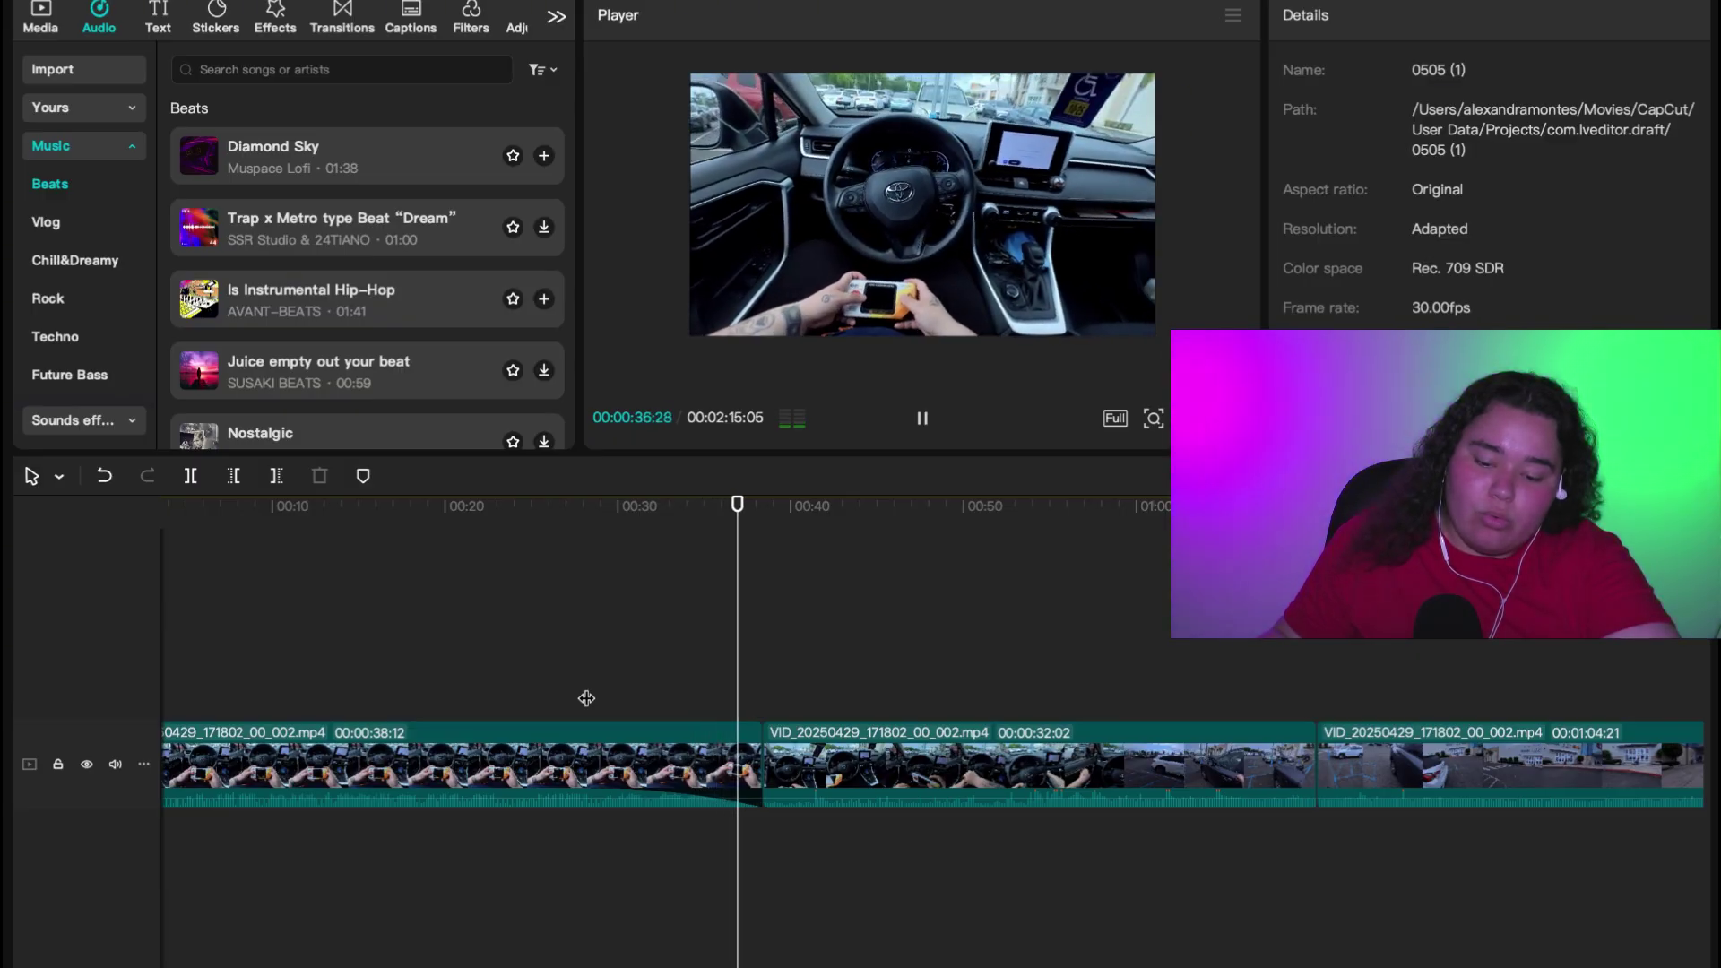
key(space)
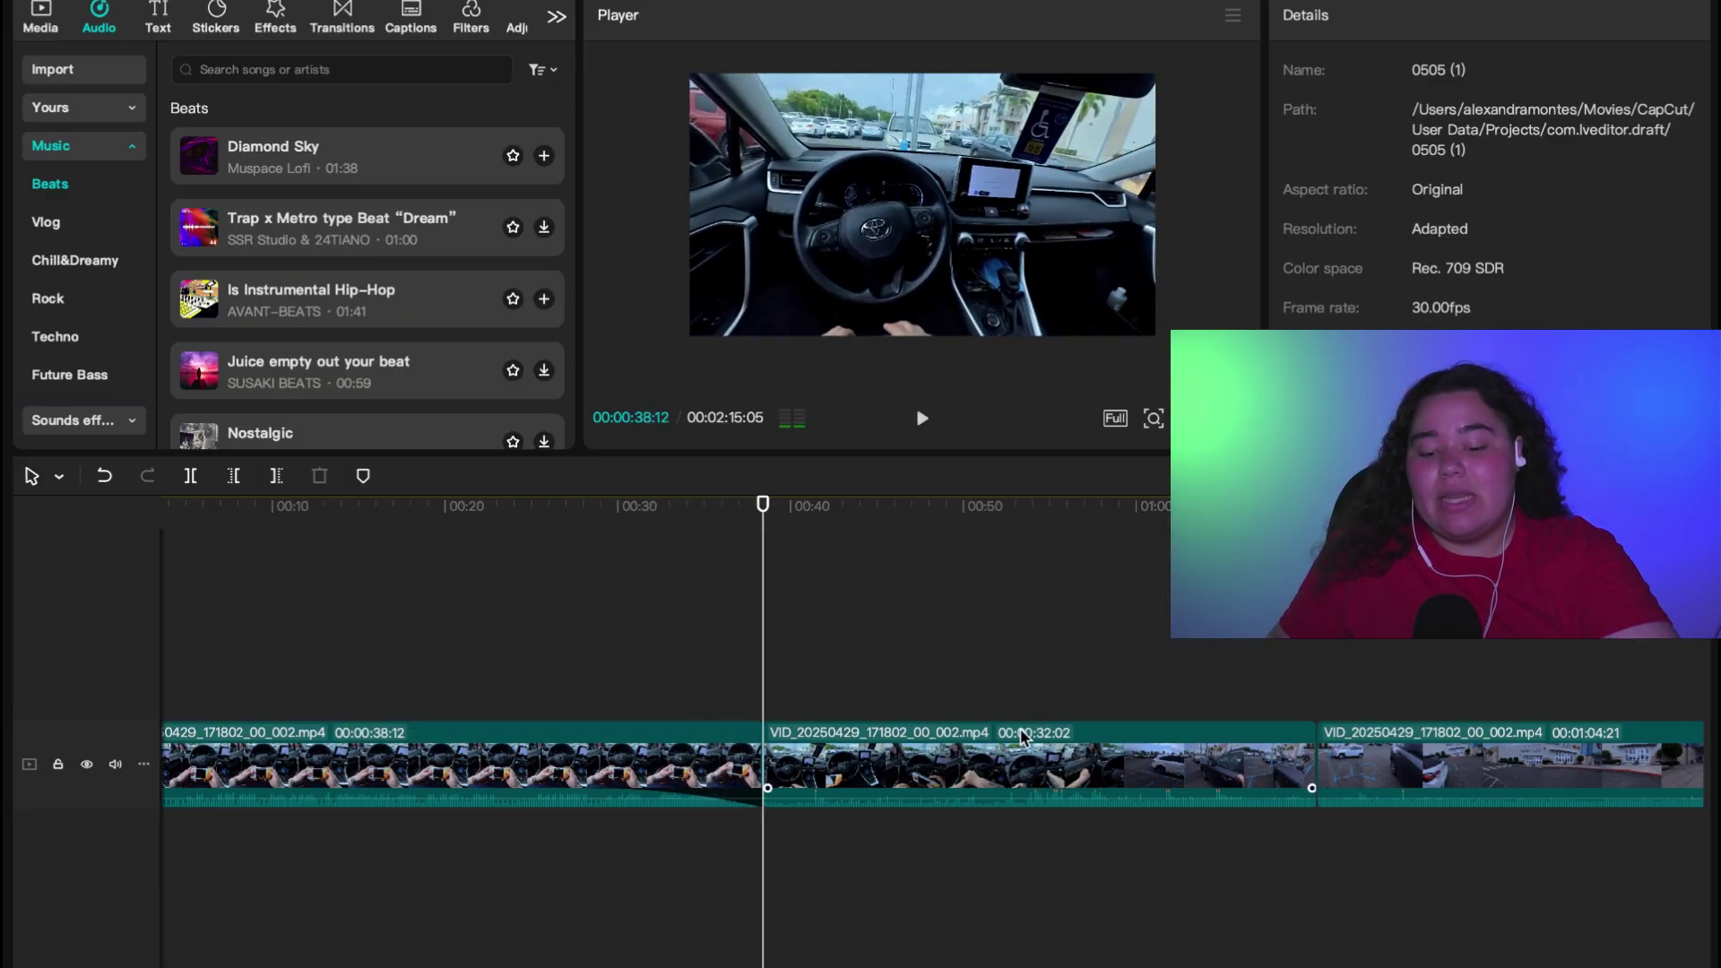
Clear the existing audio fade-out on the first clip and set its fade-out duration to 10.0 s.
click(625, 776)
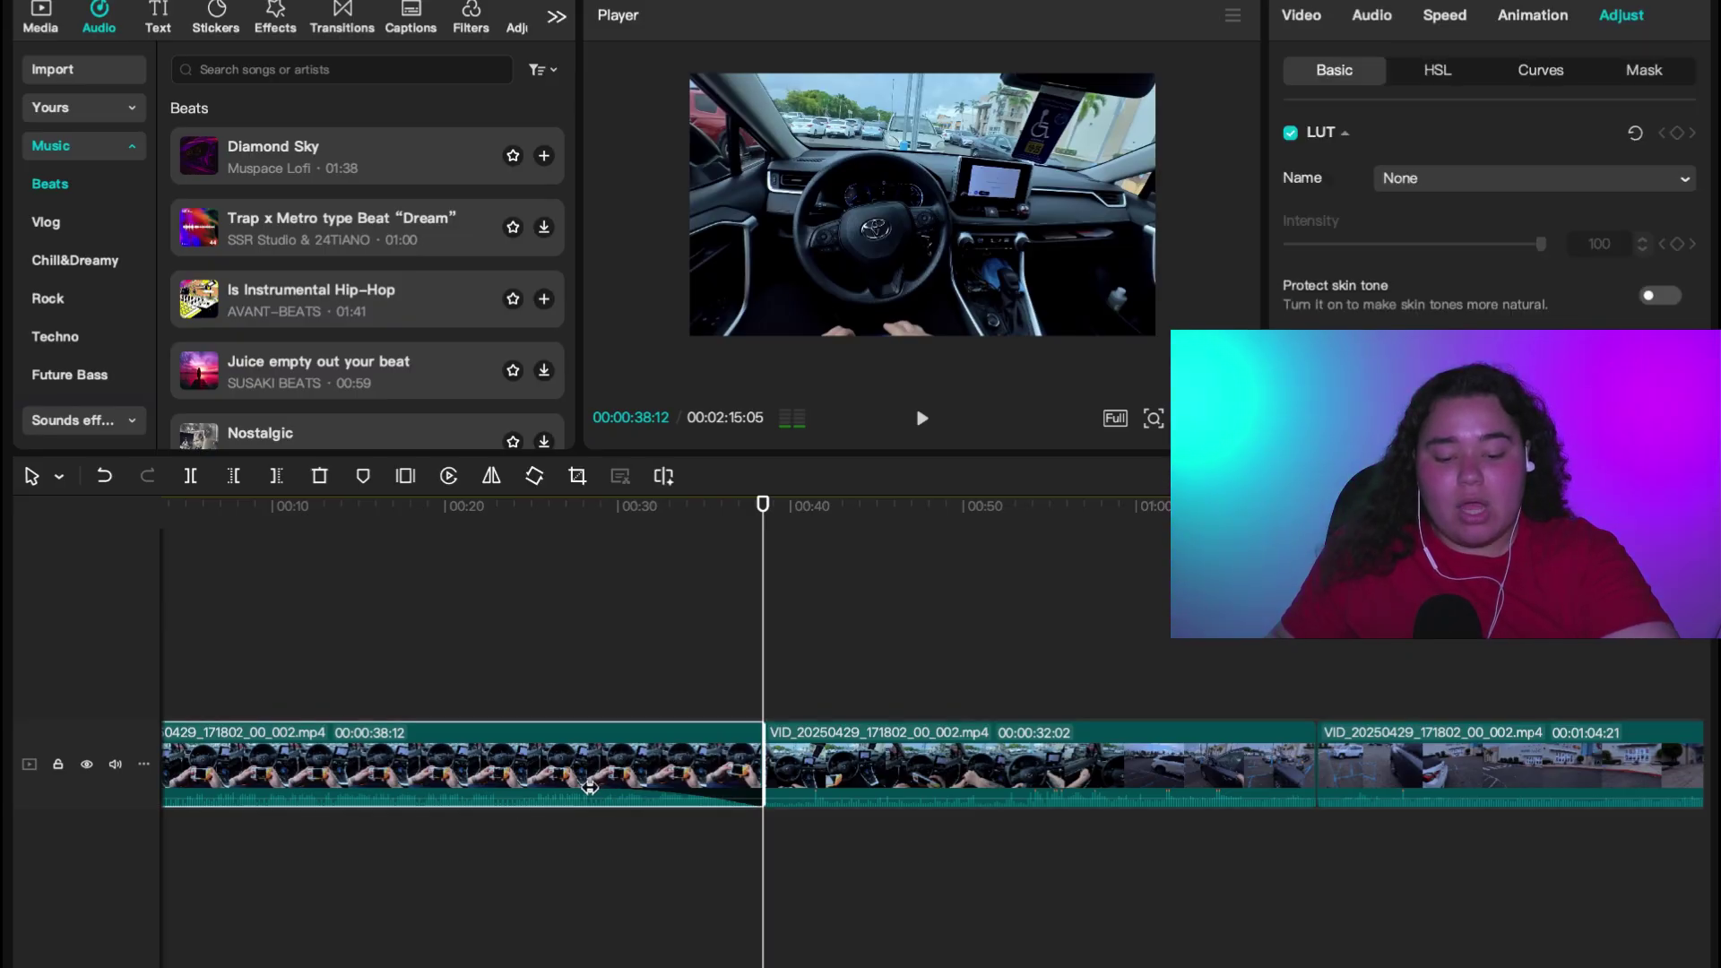
drag(595, 793, 764, 791)
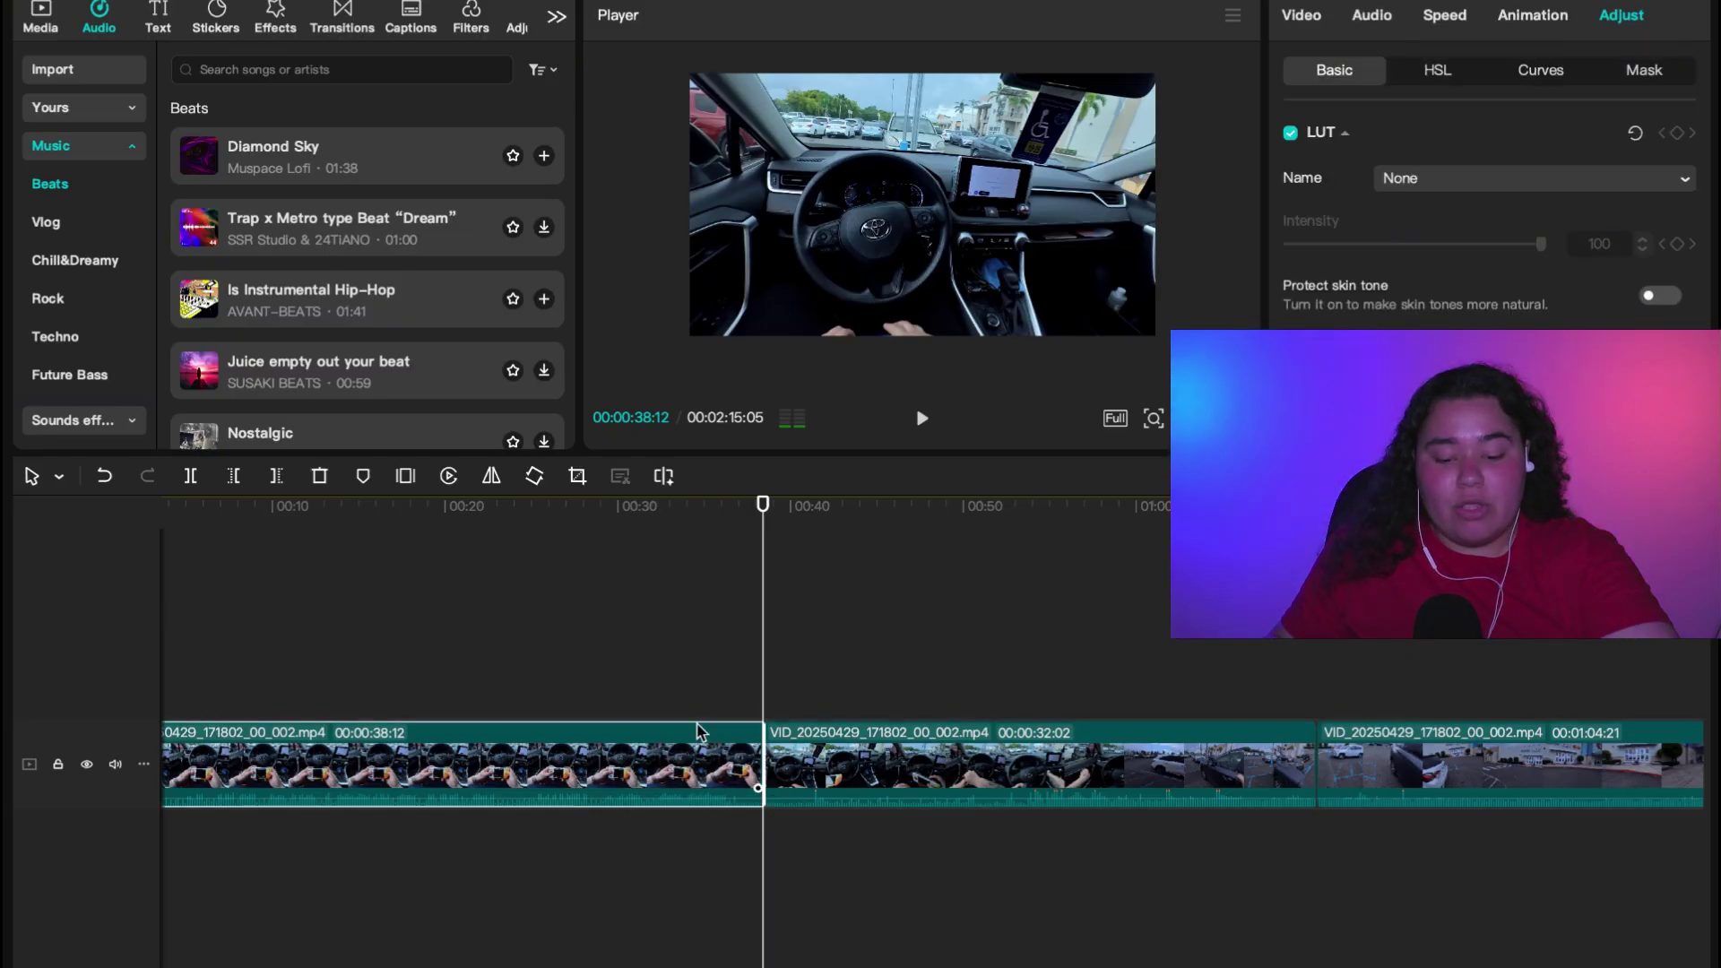
click(632, 730)
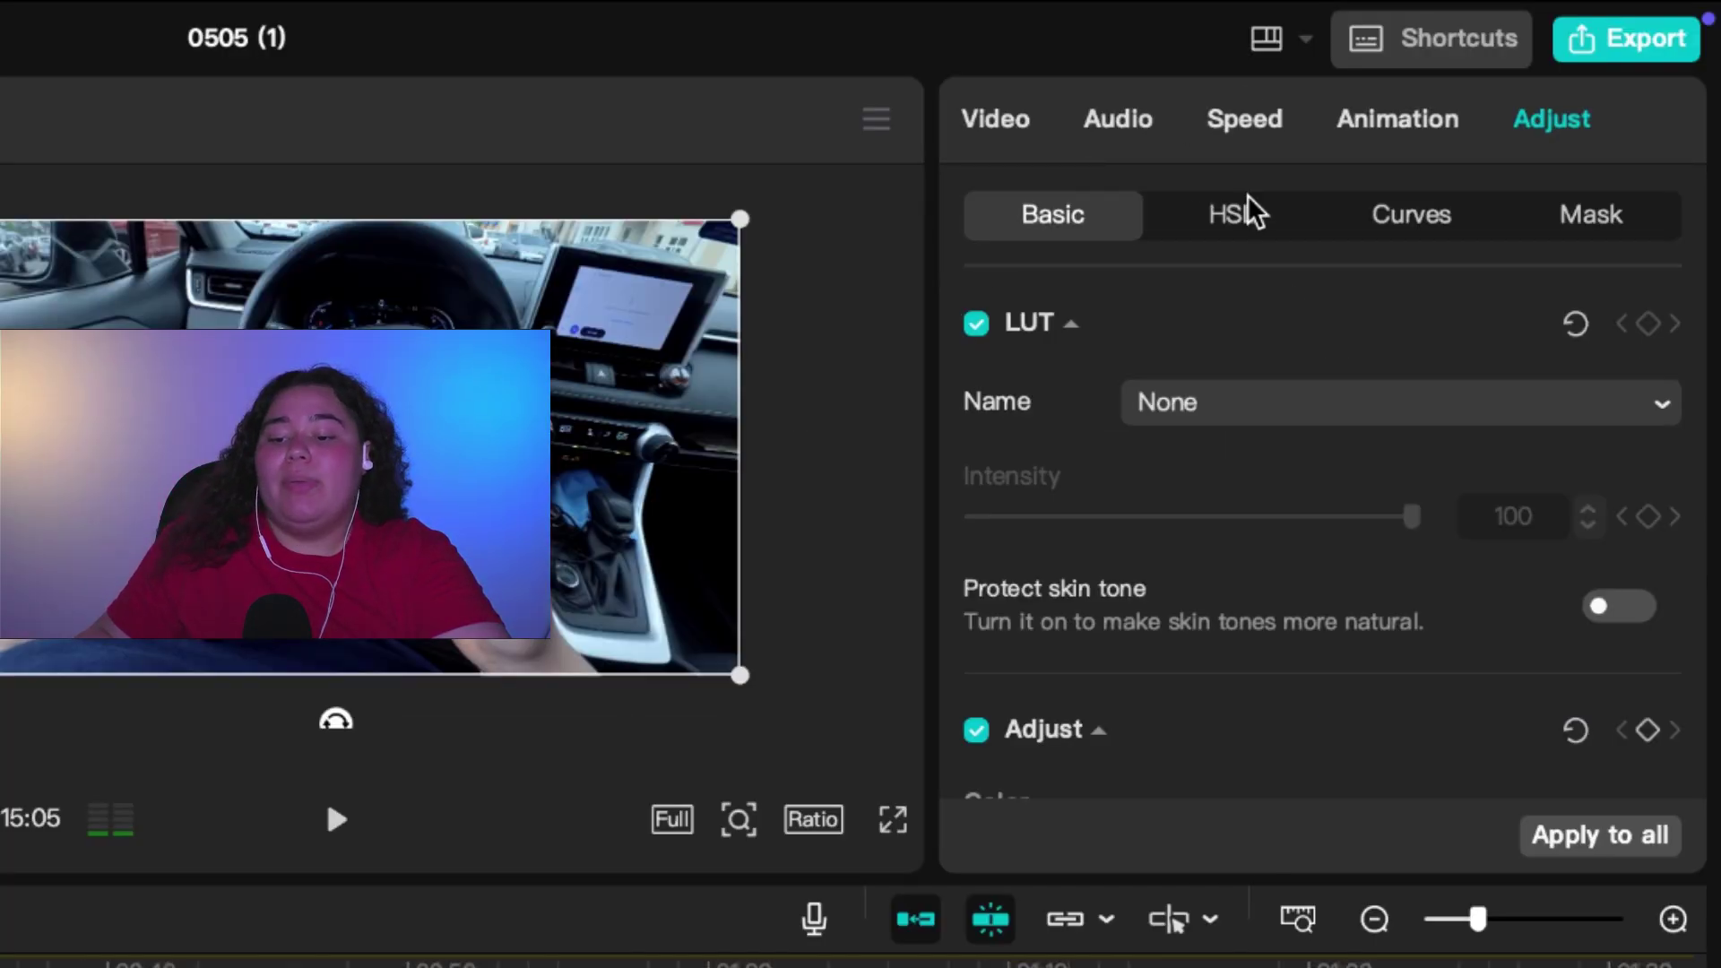
click(1119, 126)
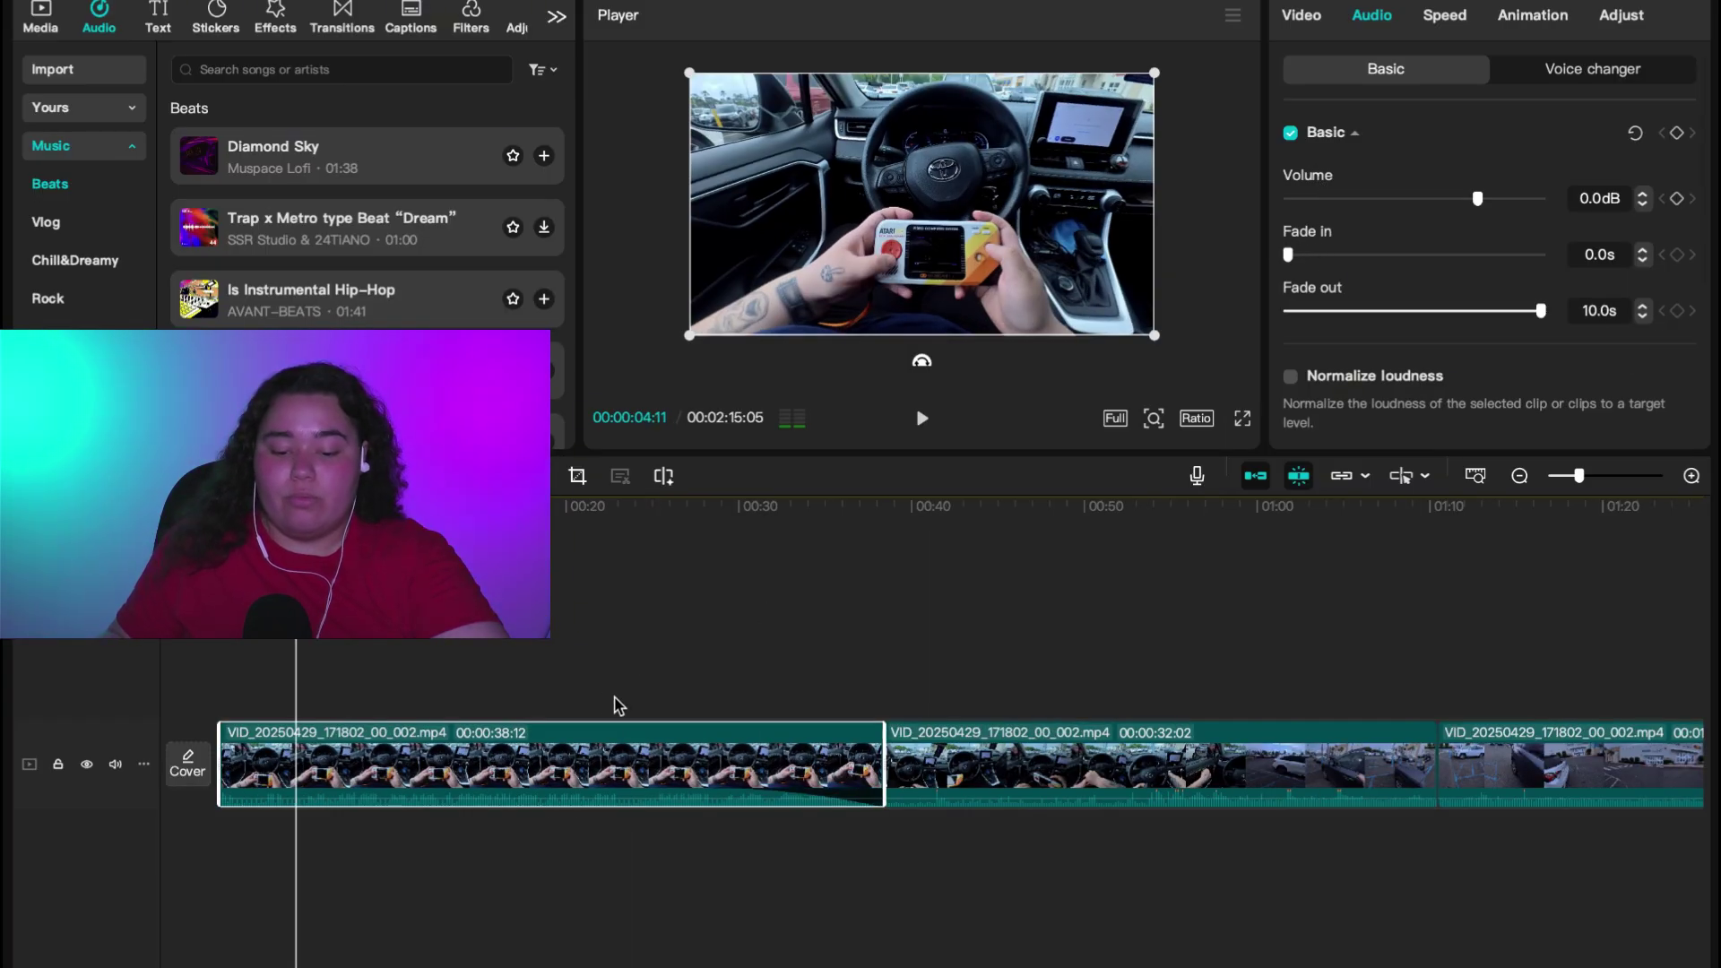
Play the last seconds of the first clip to check the audio fade-out.
click(726, 668)
click(845, 657)
key(space)
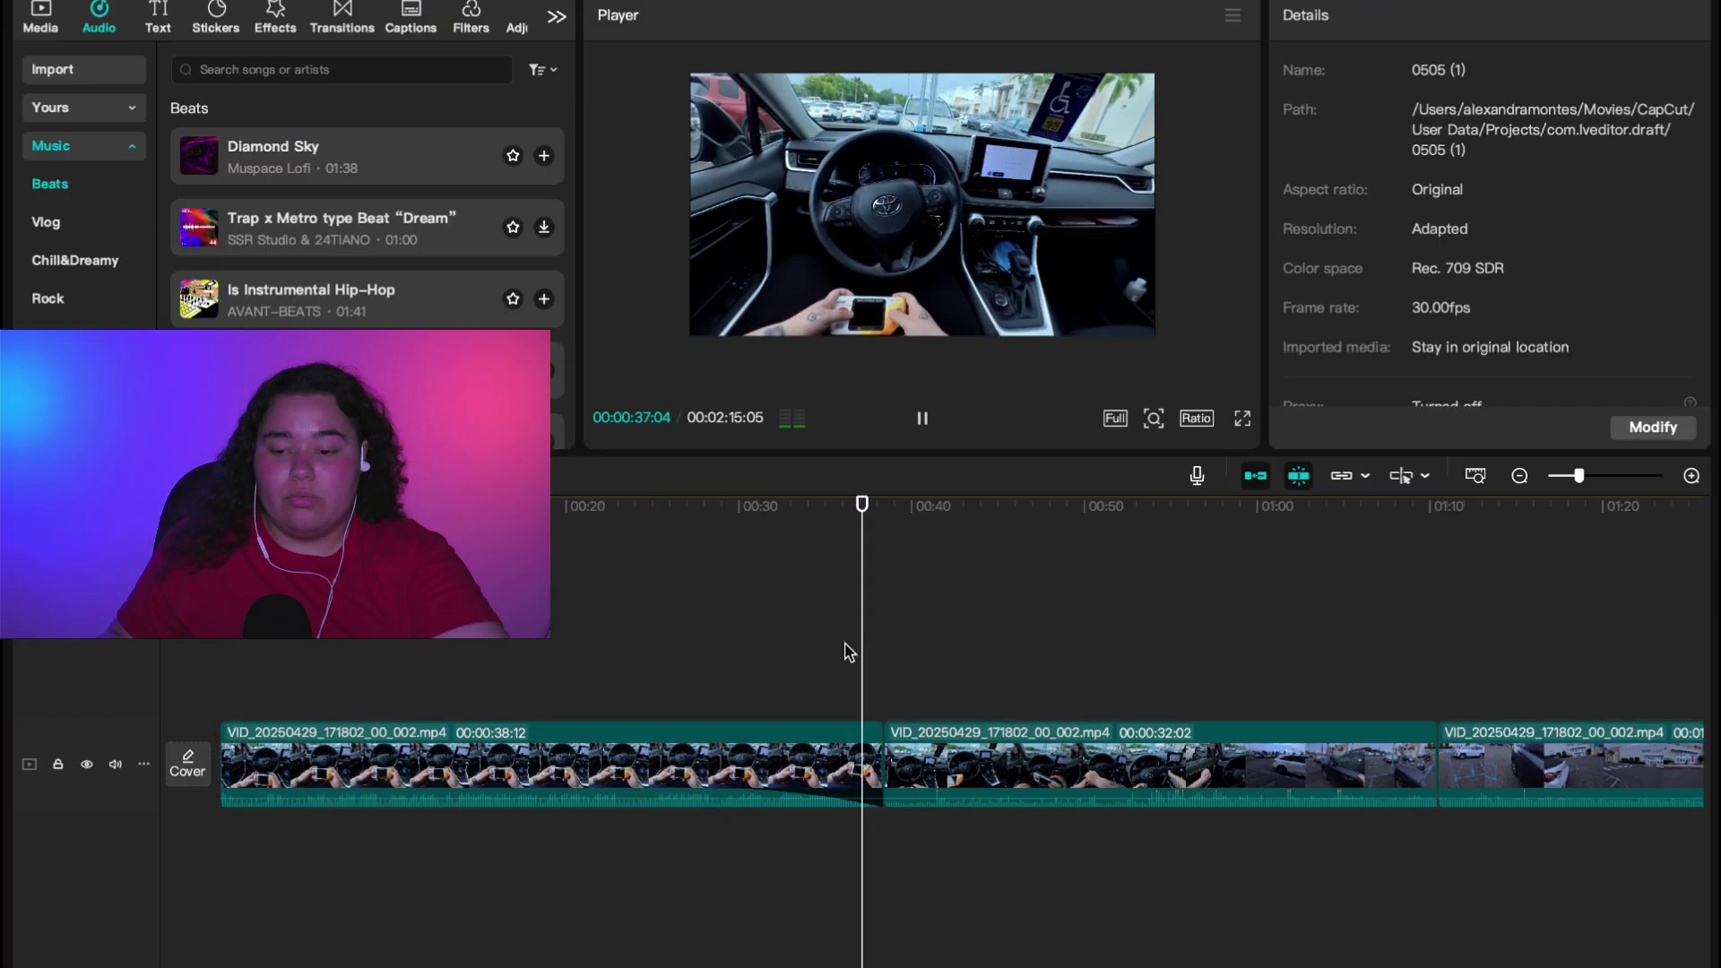
click(877, 655)
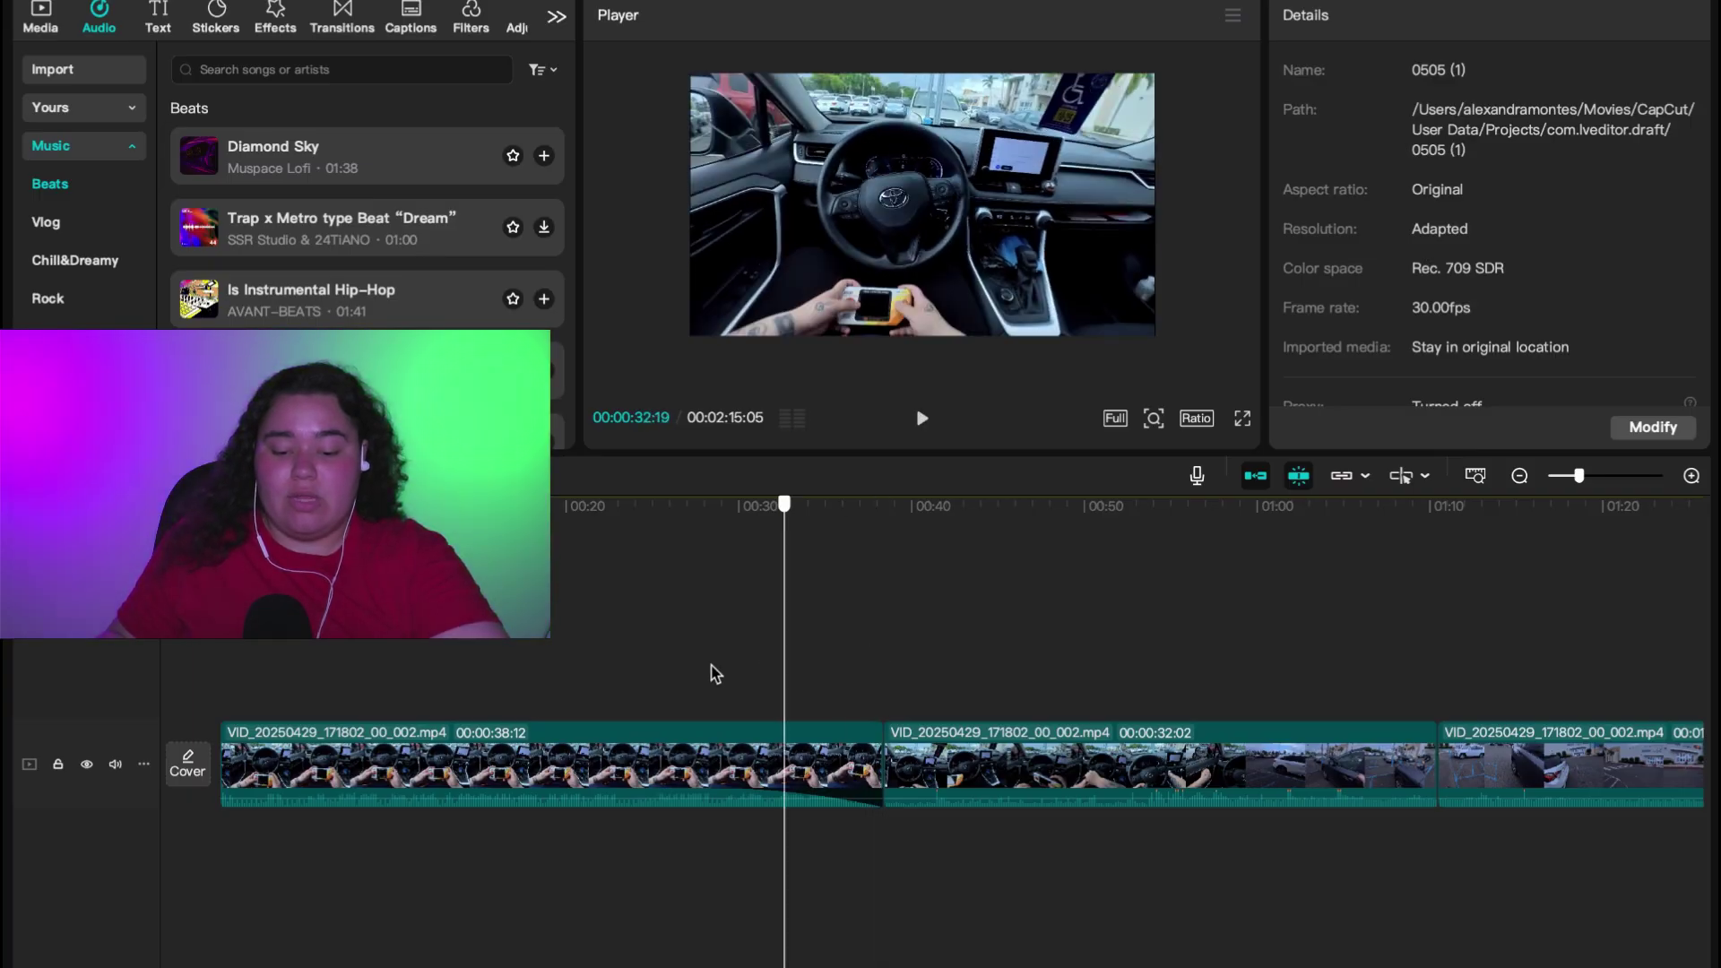
Try different volume levels for the first clip and return to its audio settings.
click(635, 762)
click(1372, 16)
mouse_move(1495, 199)
mouse_down()
mouse_move(1542, 201)
mouse_move(1424, 199)
mouse_move(1474, 209)
mouse_up()
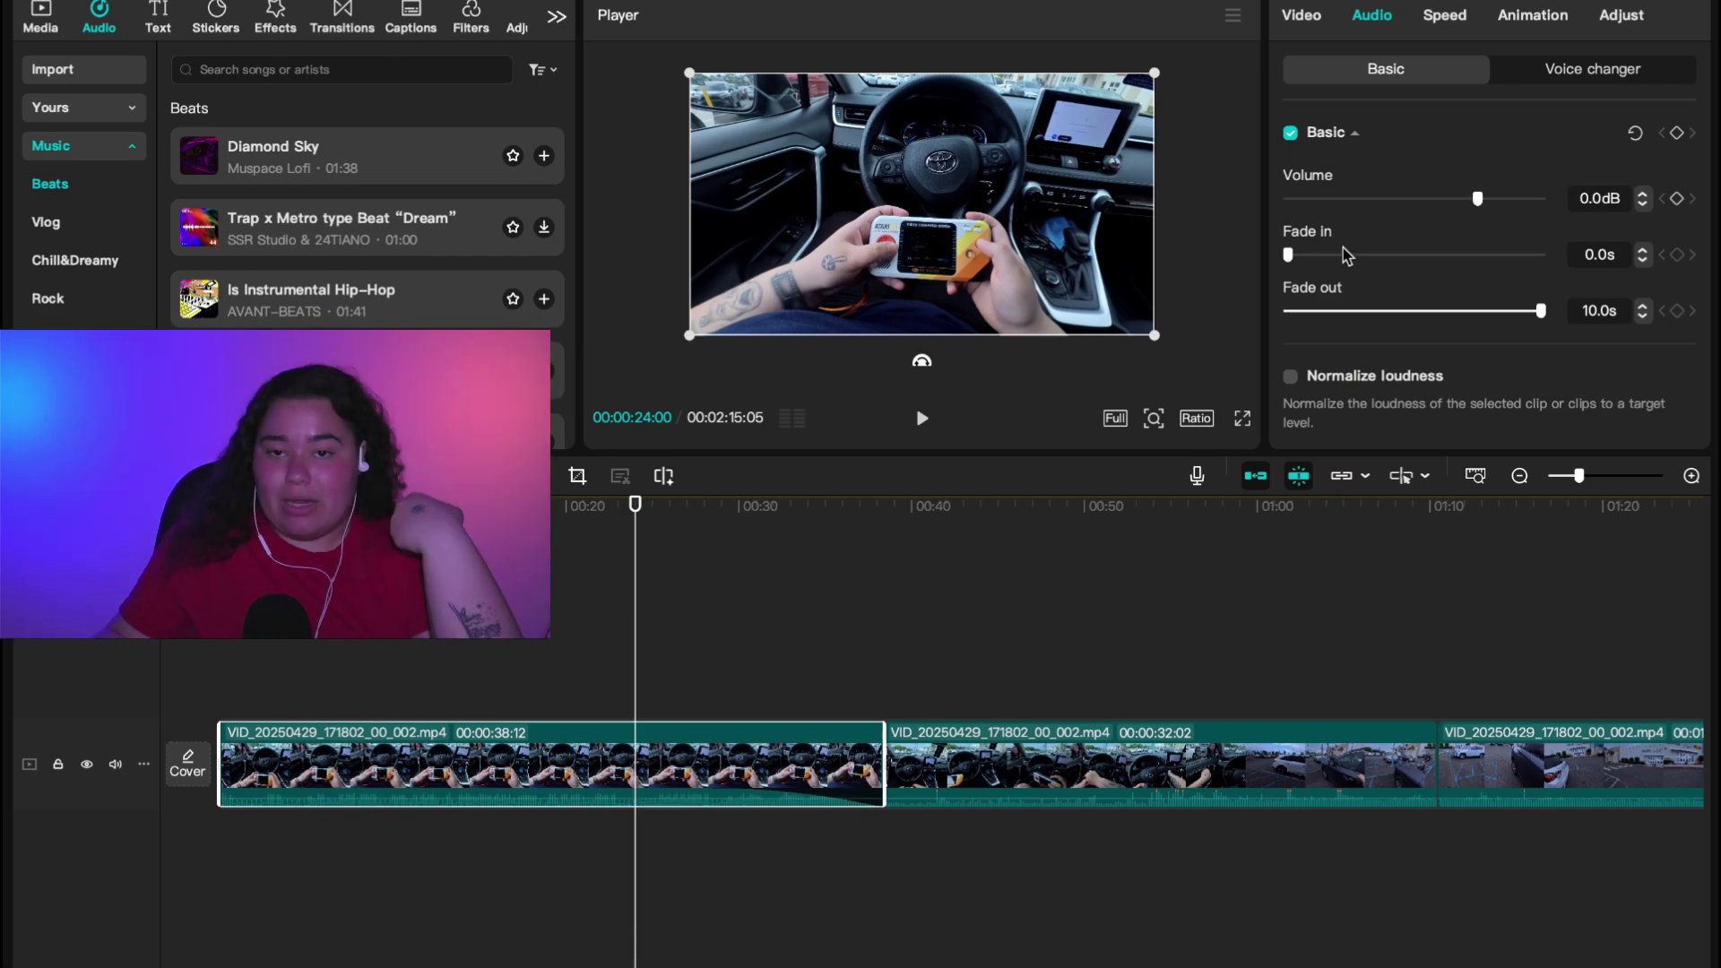
drag(1479, 199, 1177, 208)
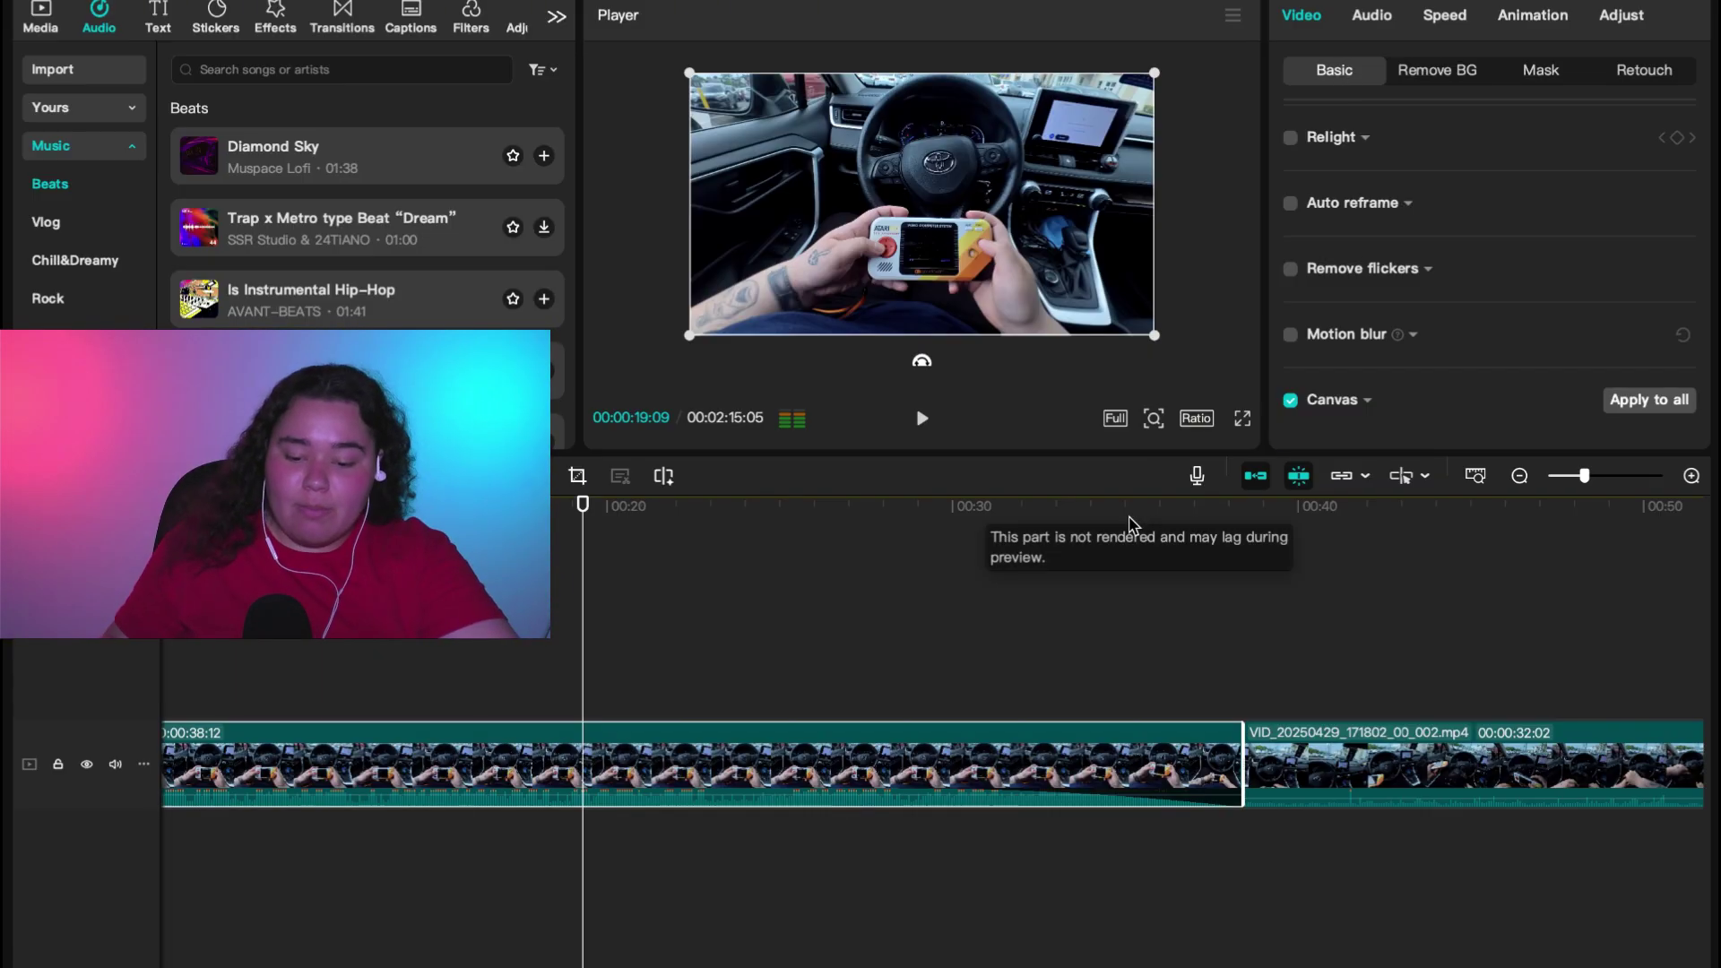
click(1372, 16)
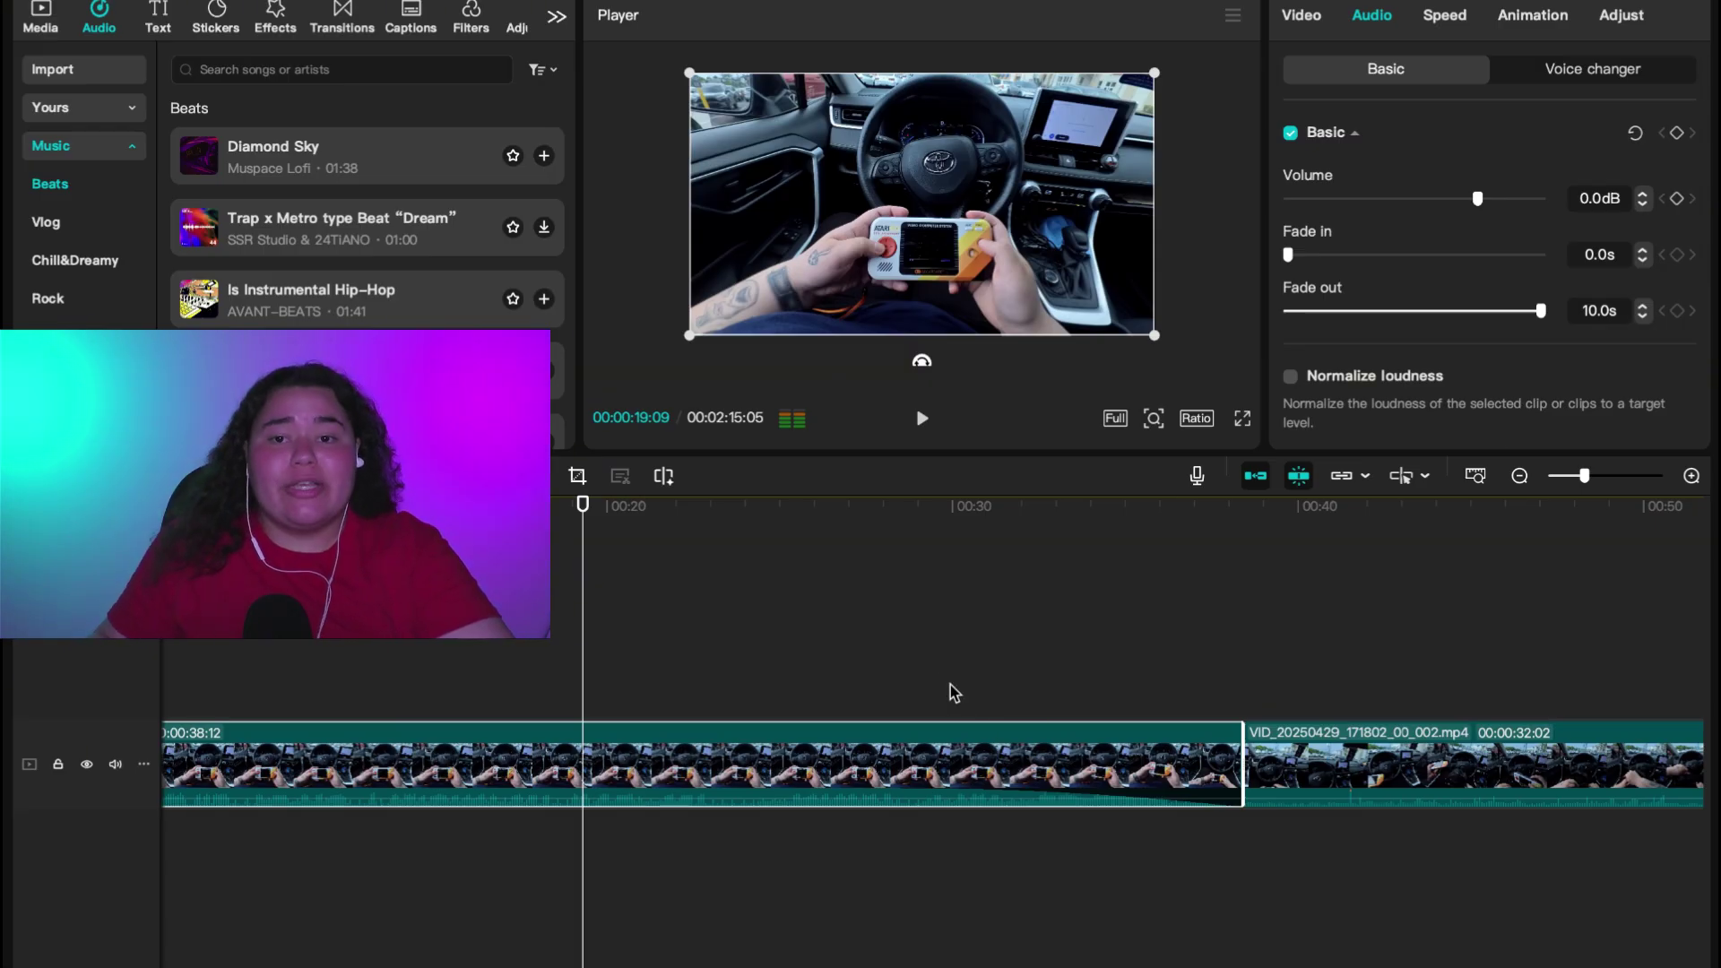
Extract the audio from the first clip.
right_click(783, 757)
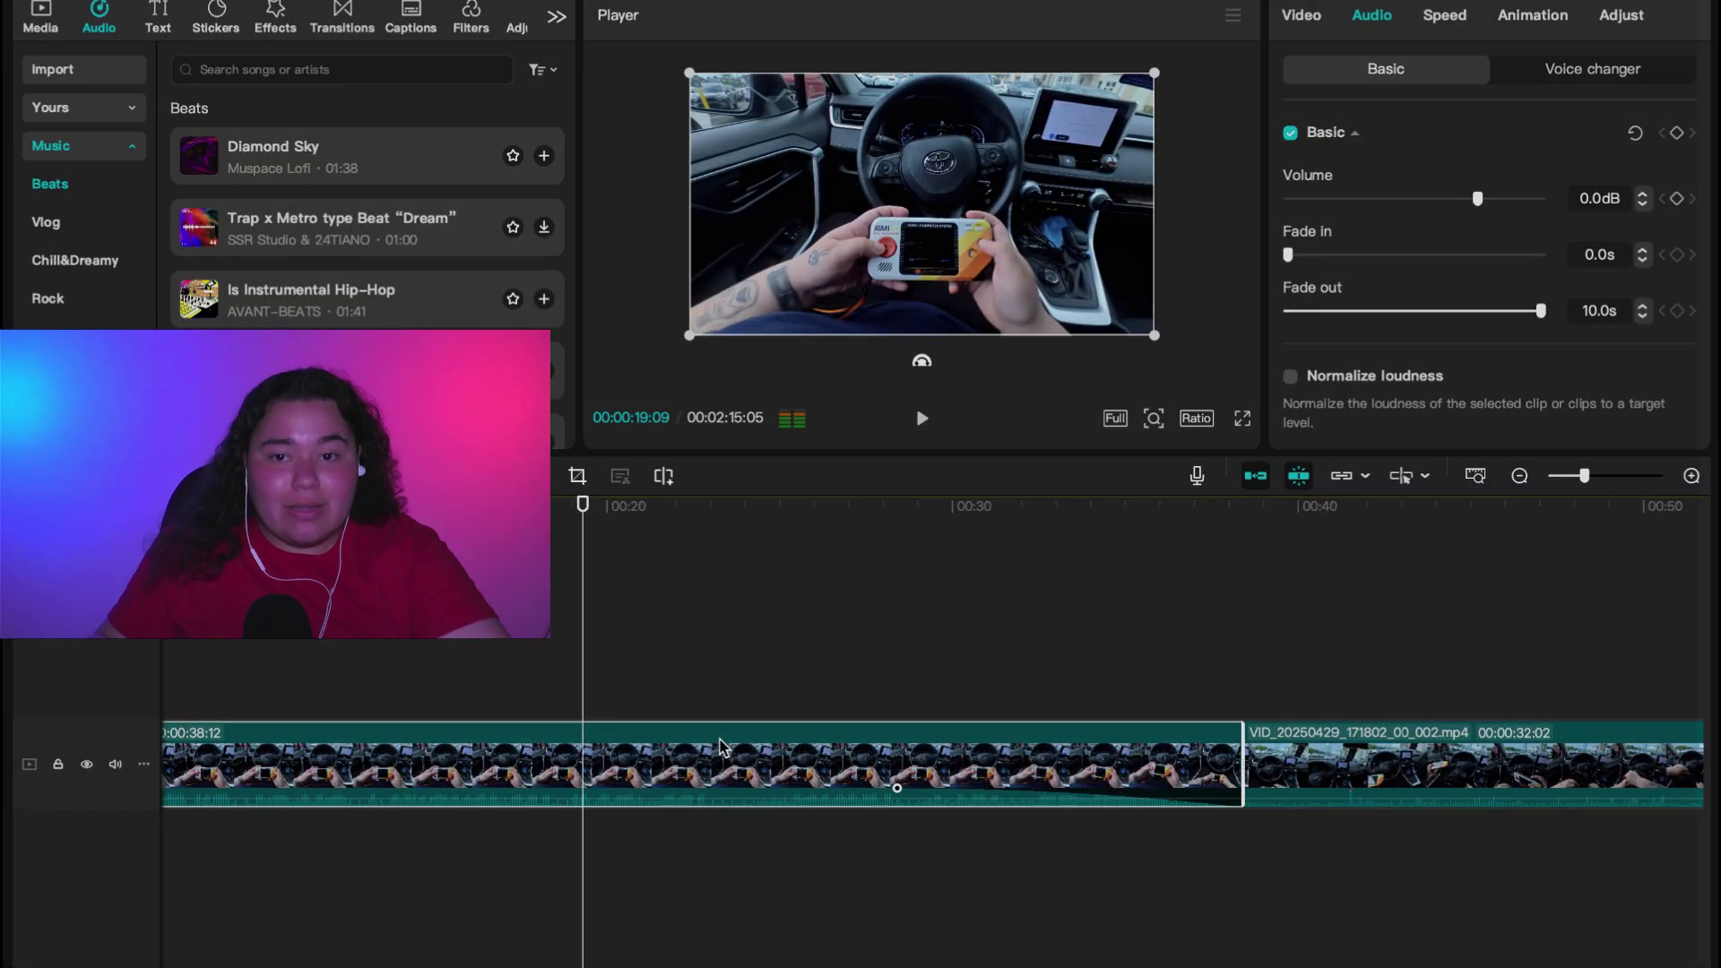
right_click(721, 747)
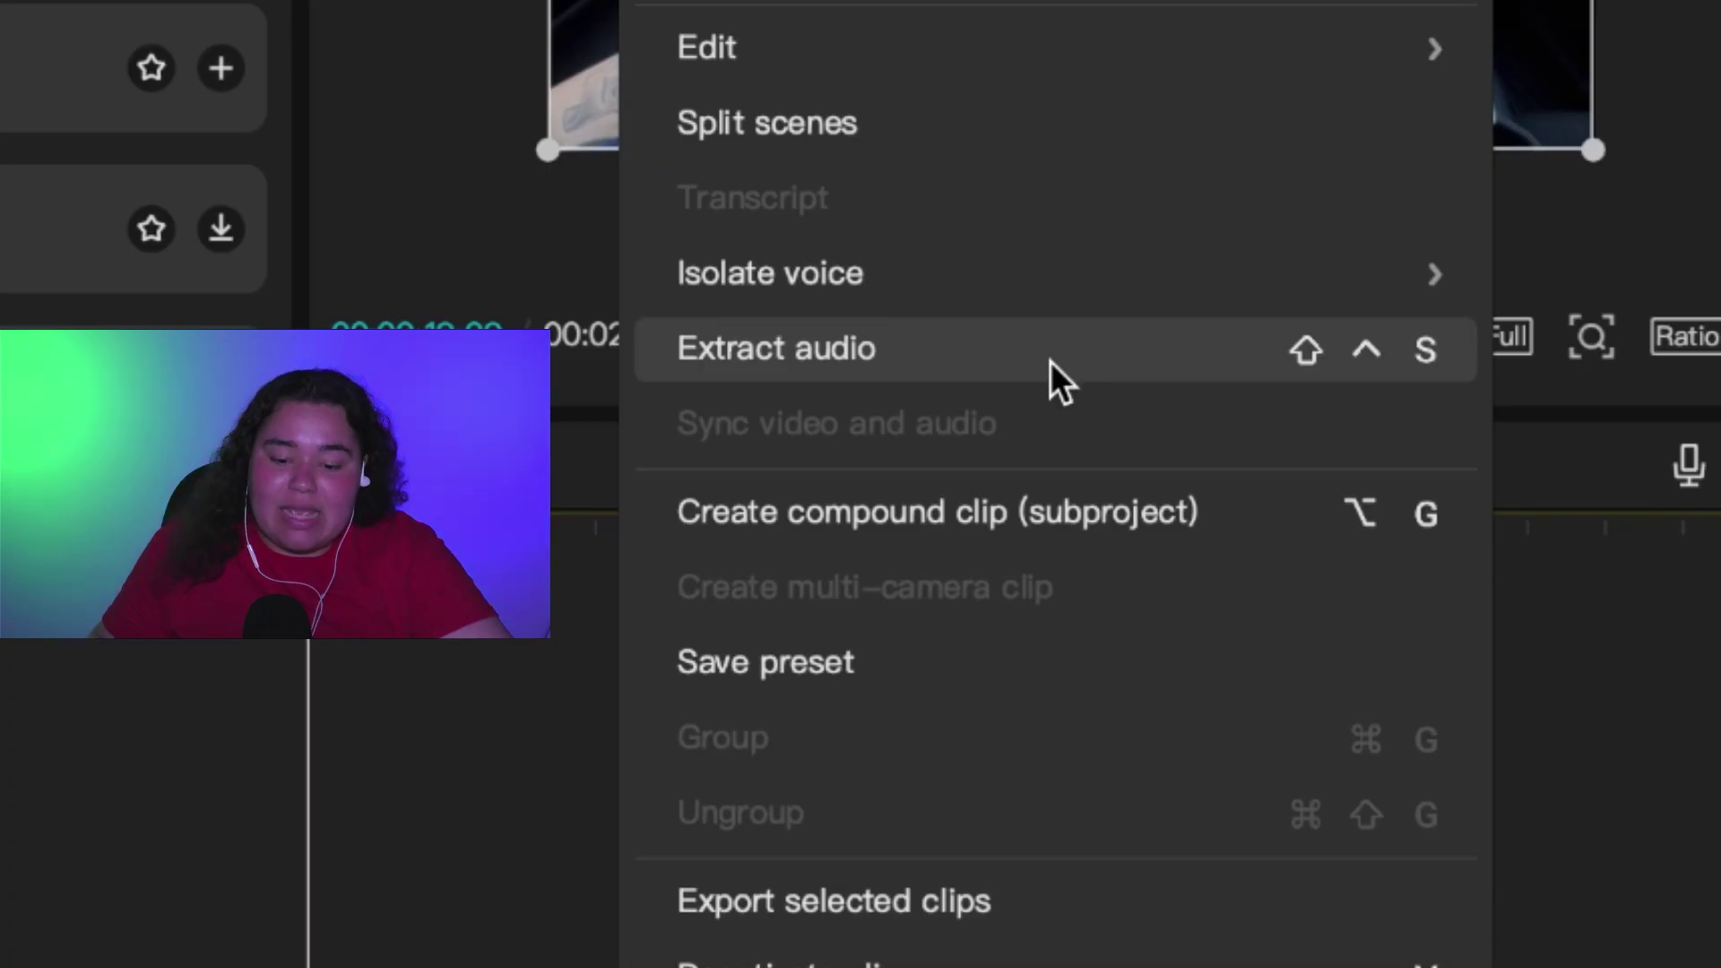
click(1051, 362)
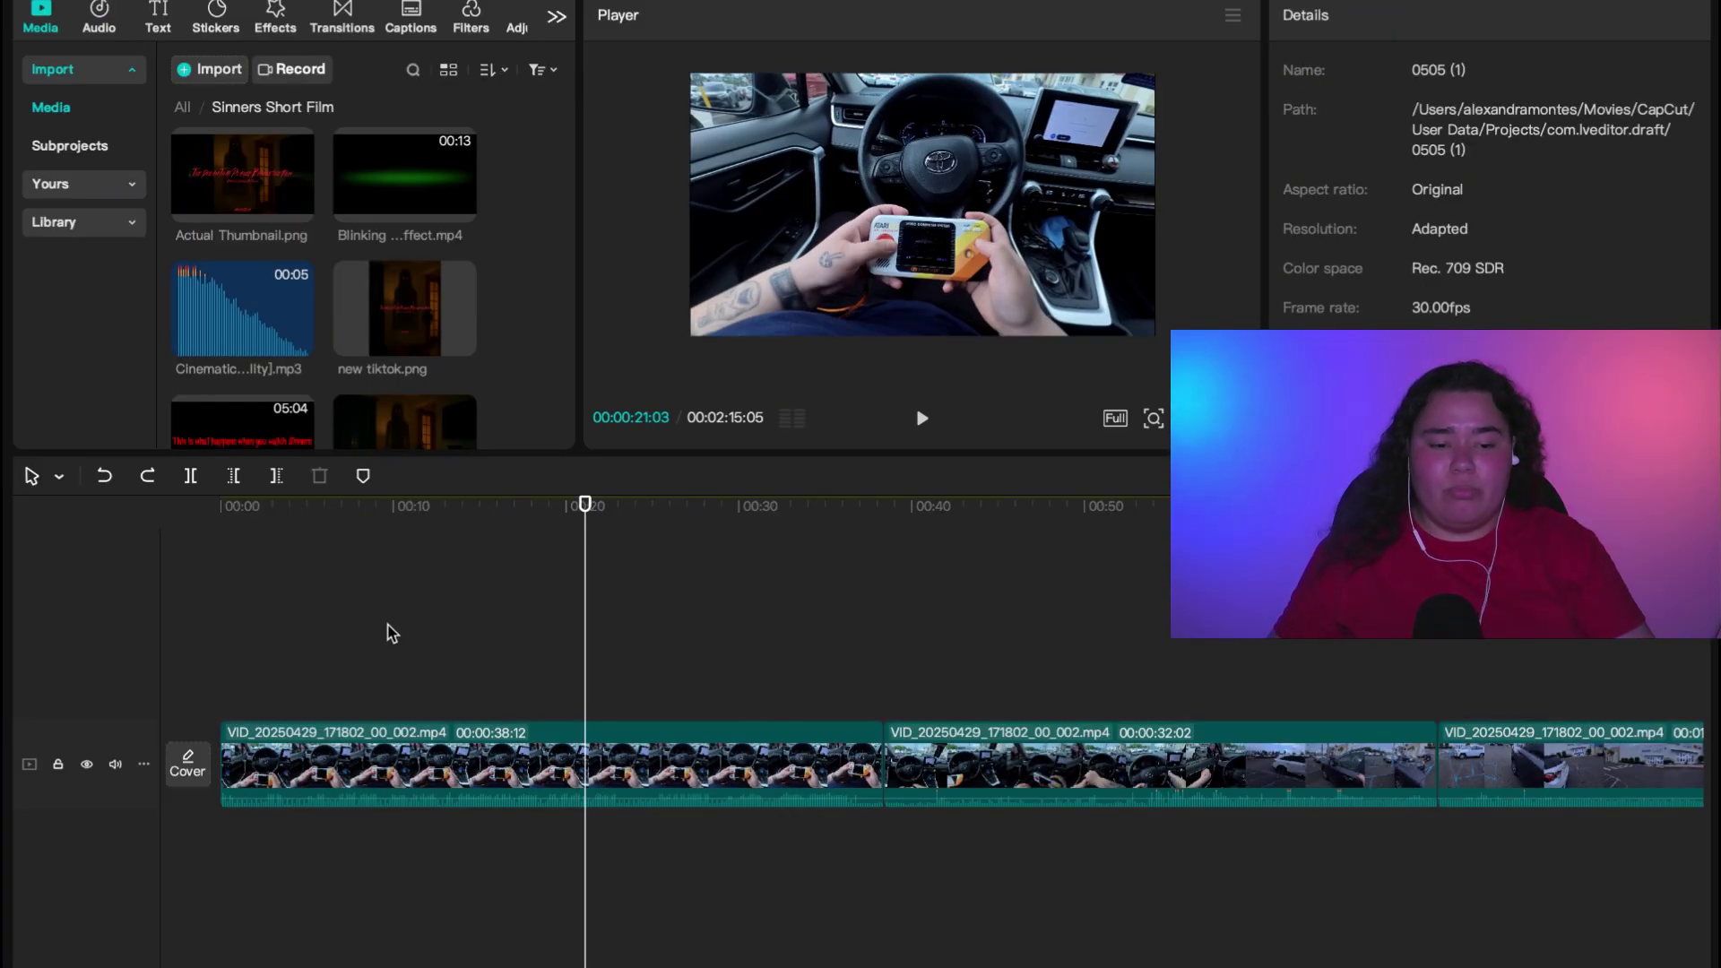
Add a default text at 00:00:21:03 and extend it to the end of the first clip.
click(158, 18)
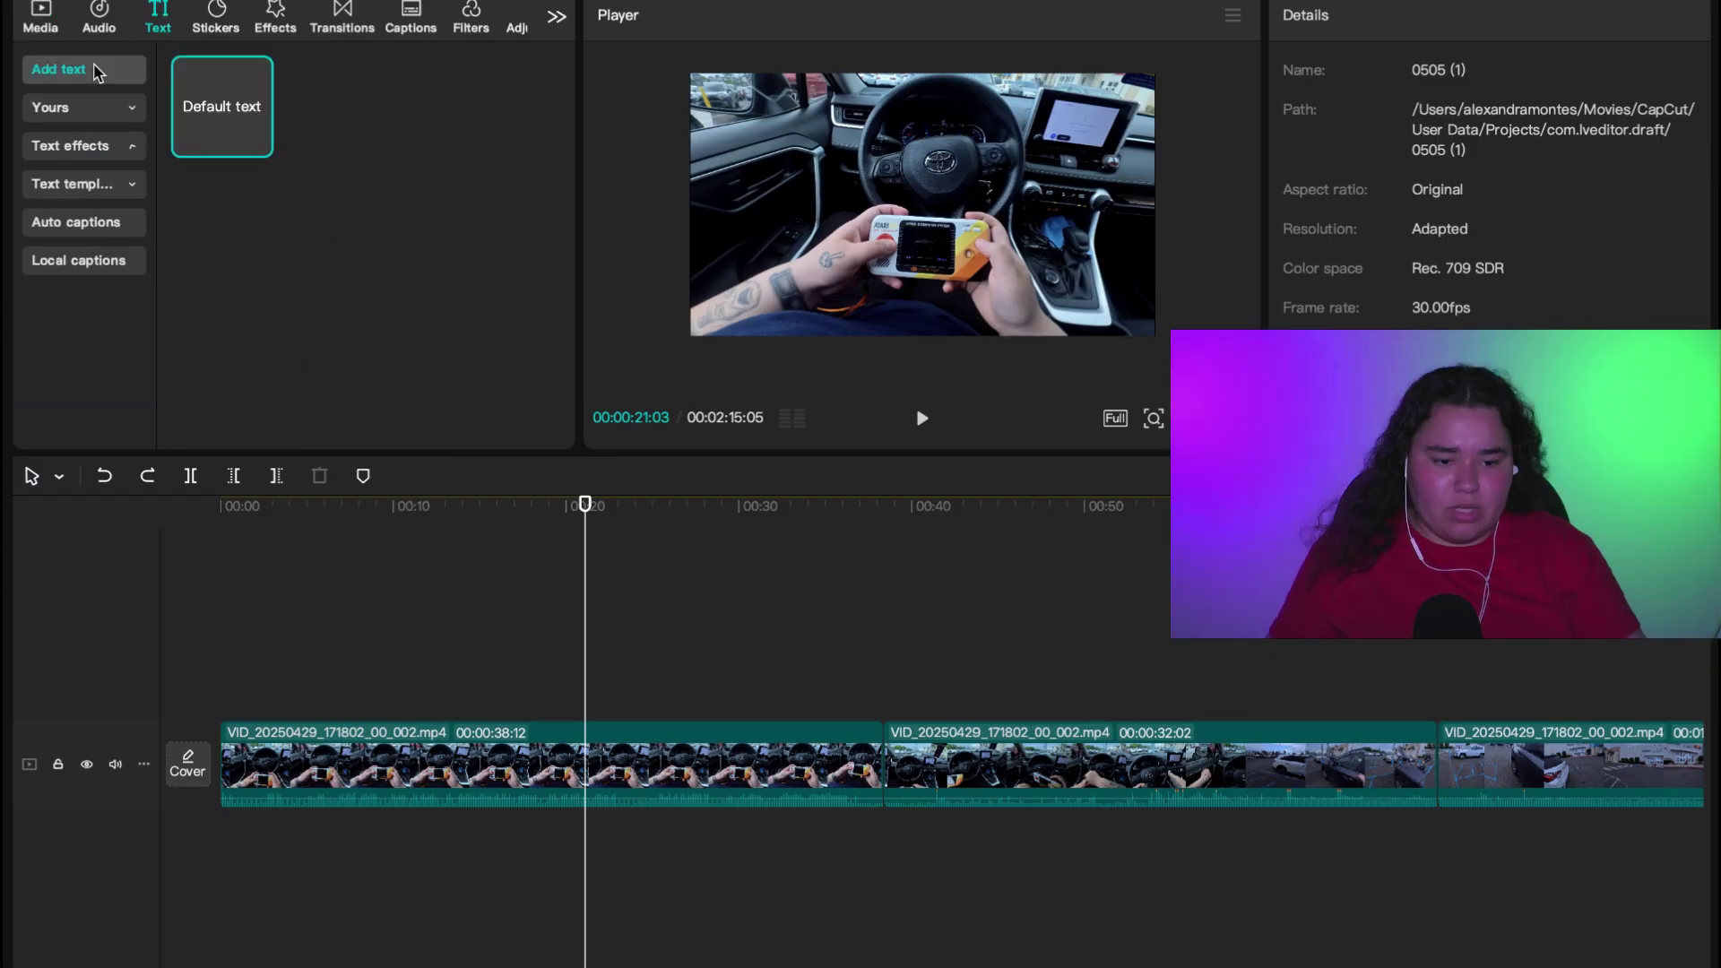
click(258, 143)
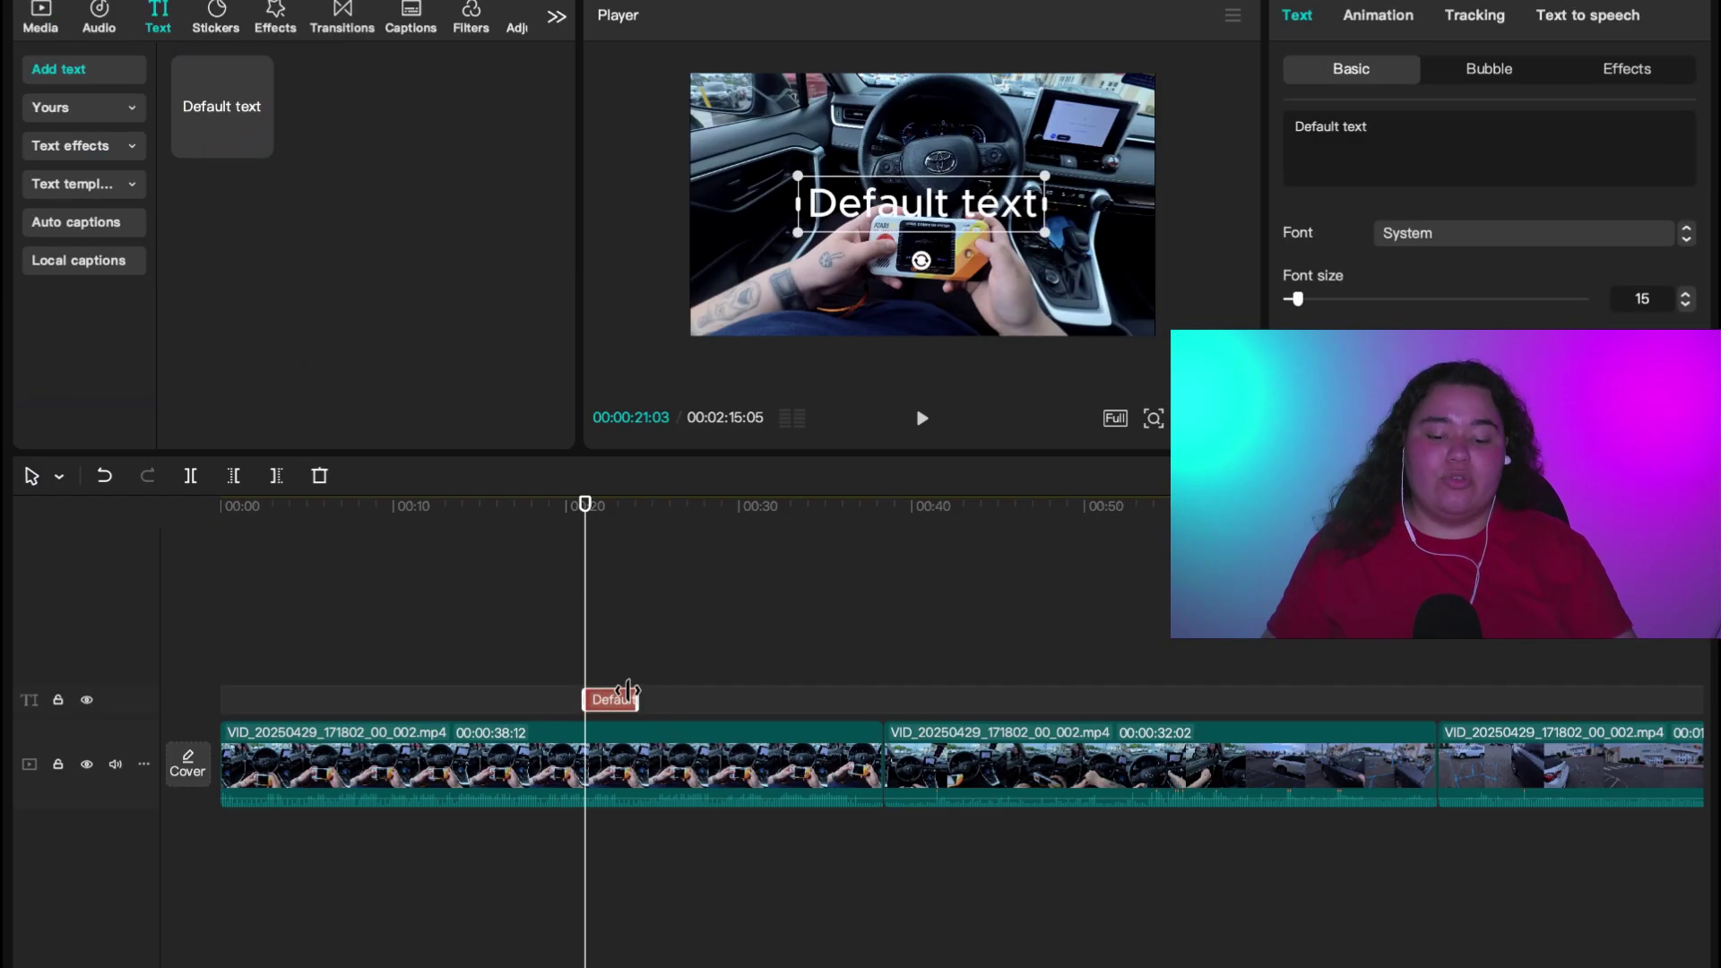
drag(636, 700, 886, 699)
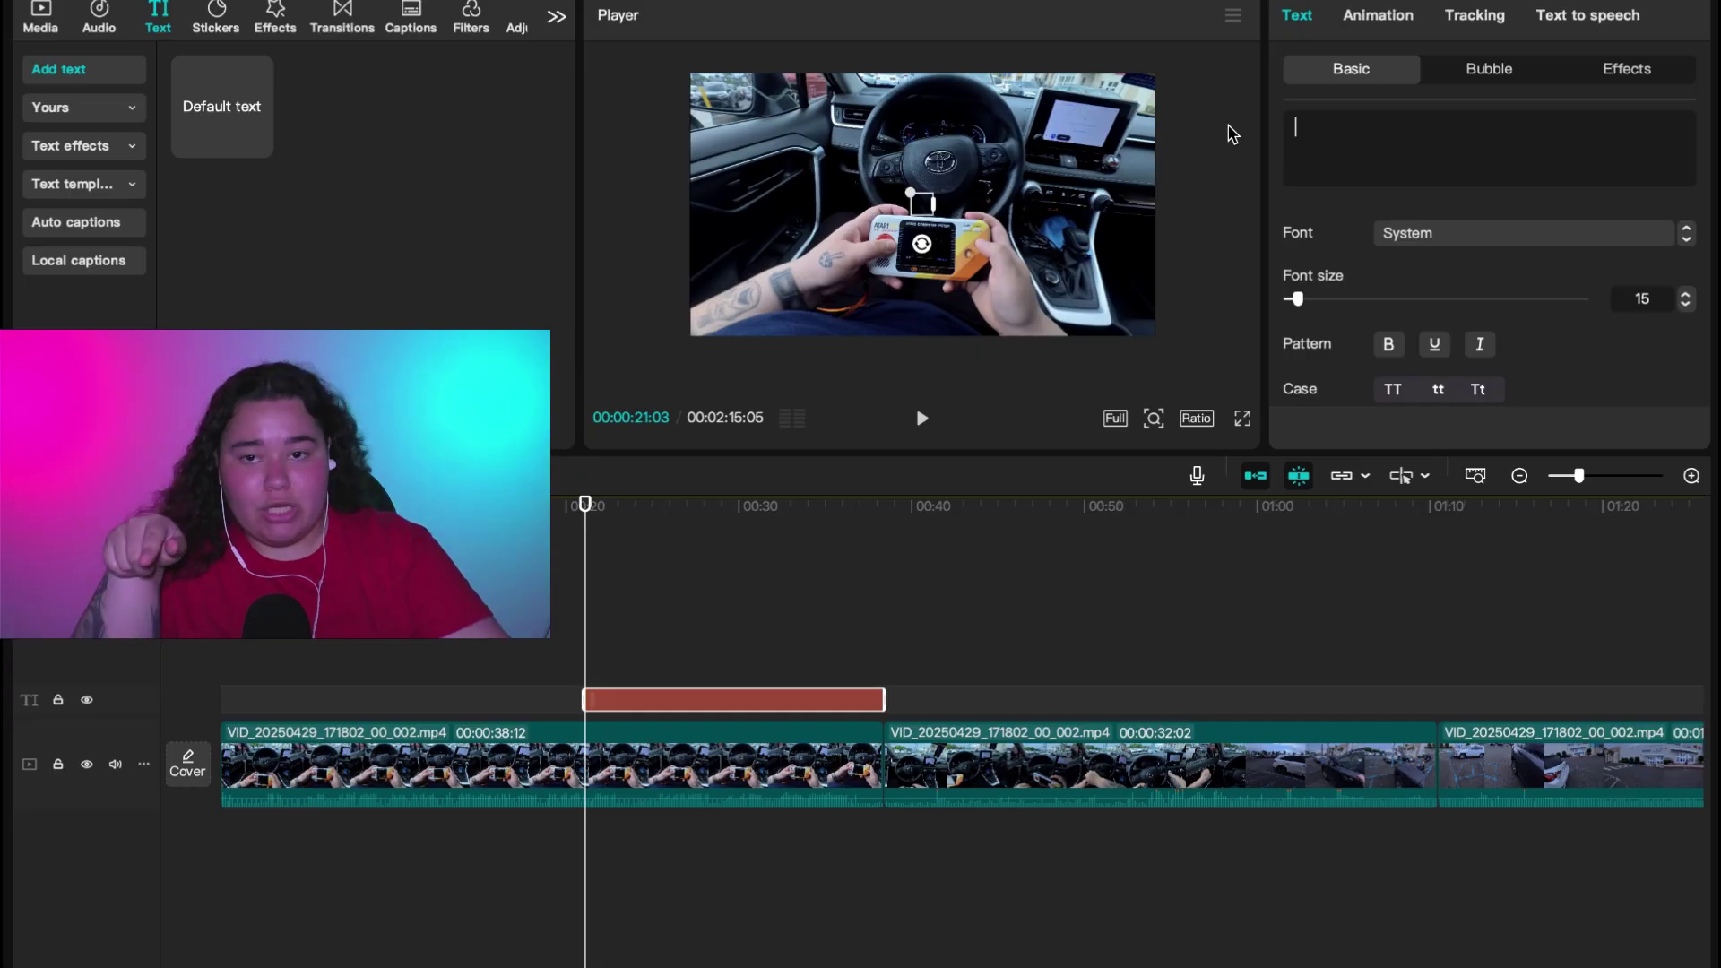
Change the text to "Hello", then enlarge and reposition it over the steering wheel in the preview.
text(Hello)
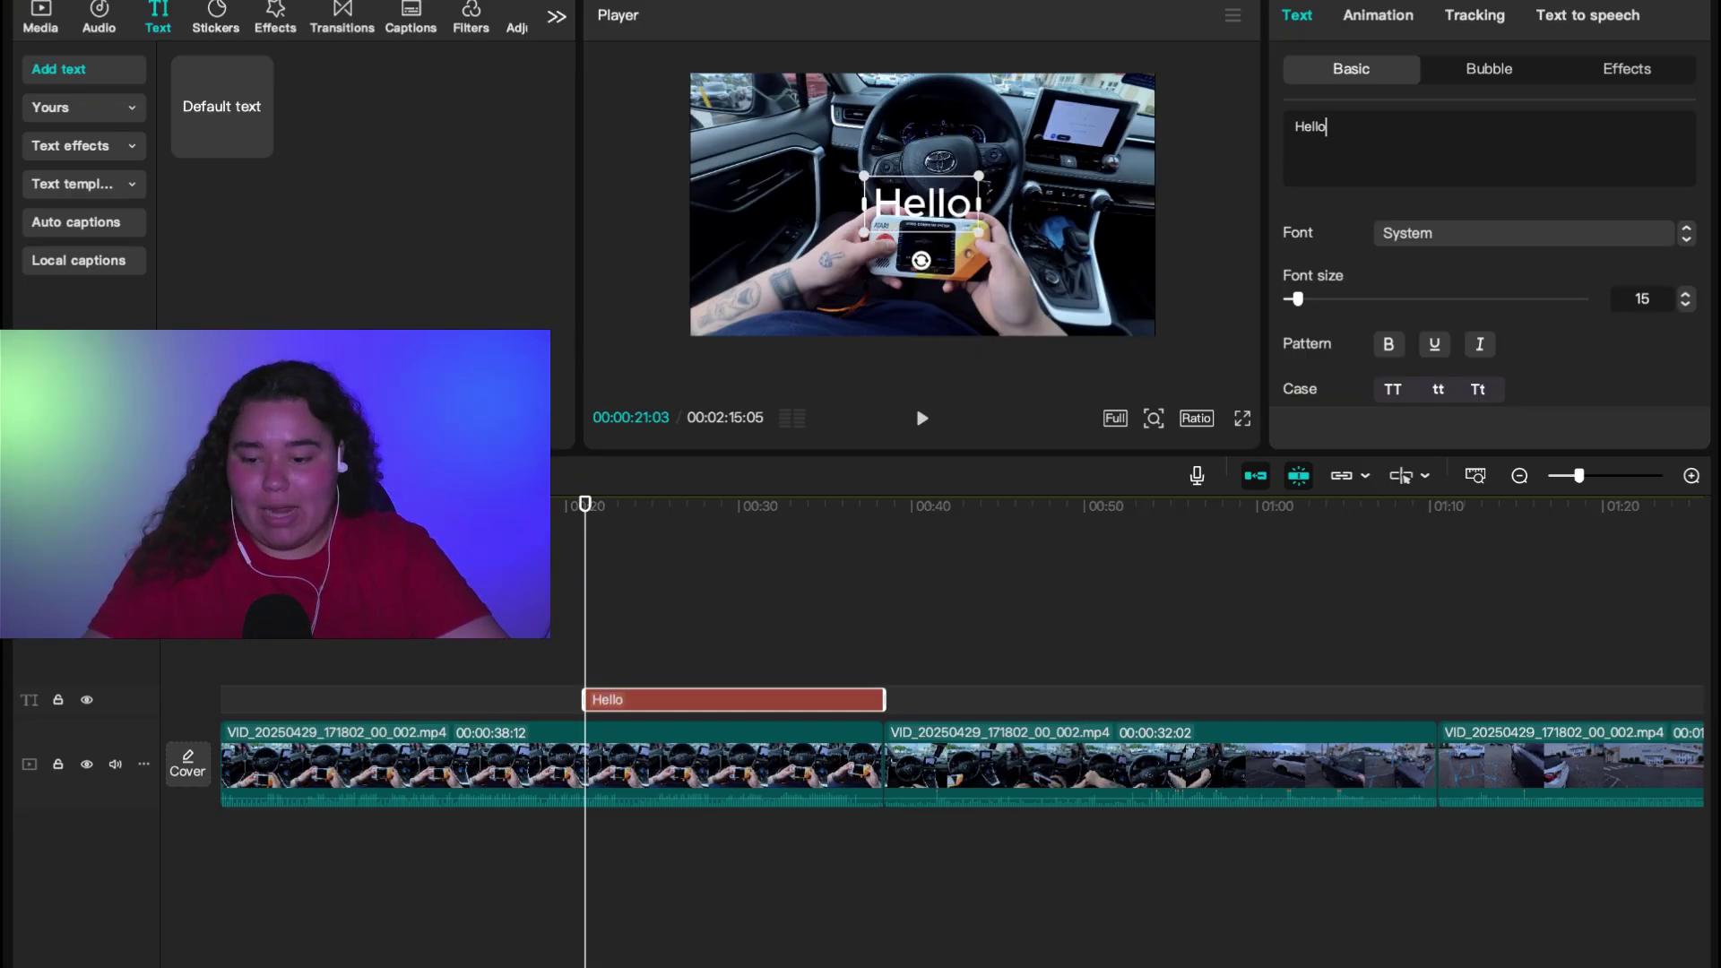
drag(962, 210, 910, 192)
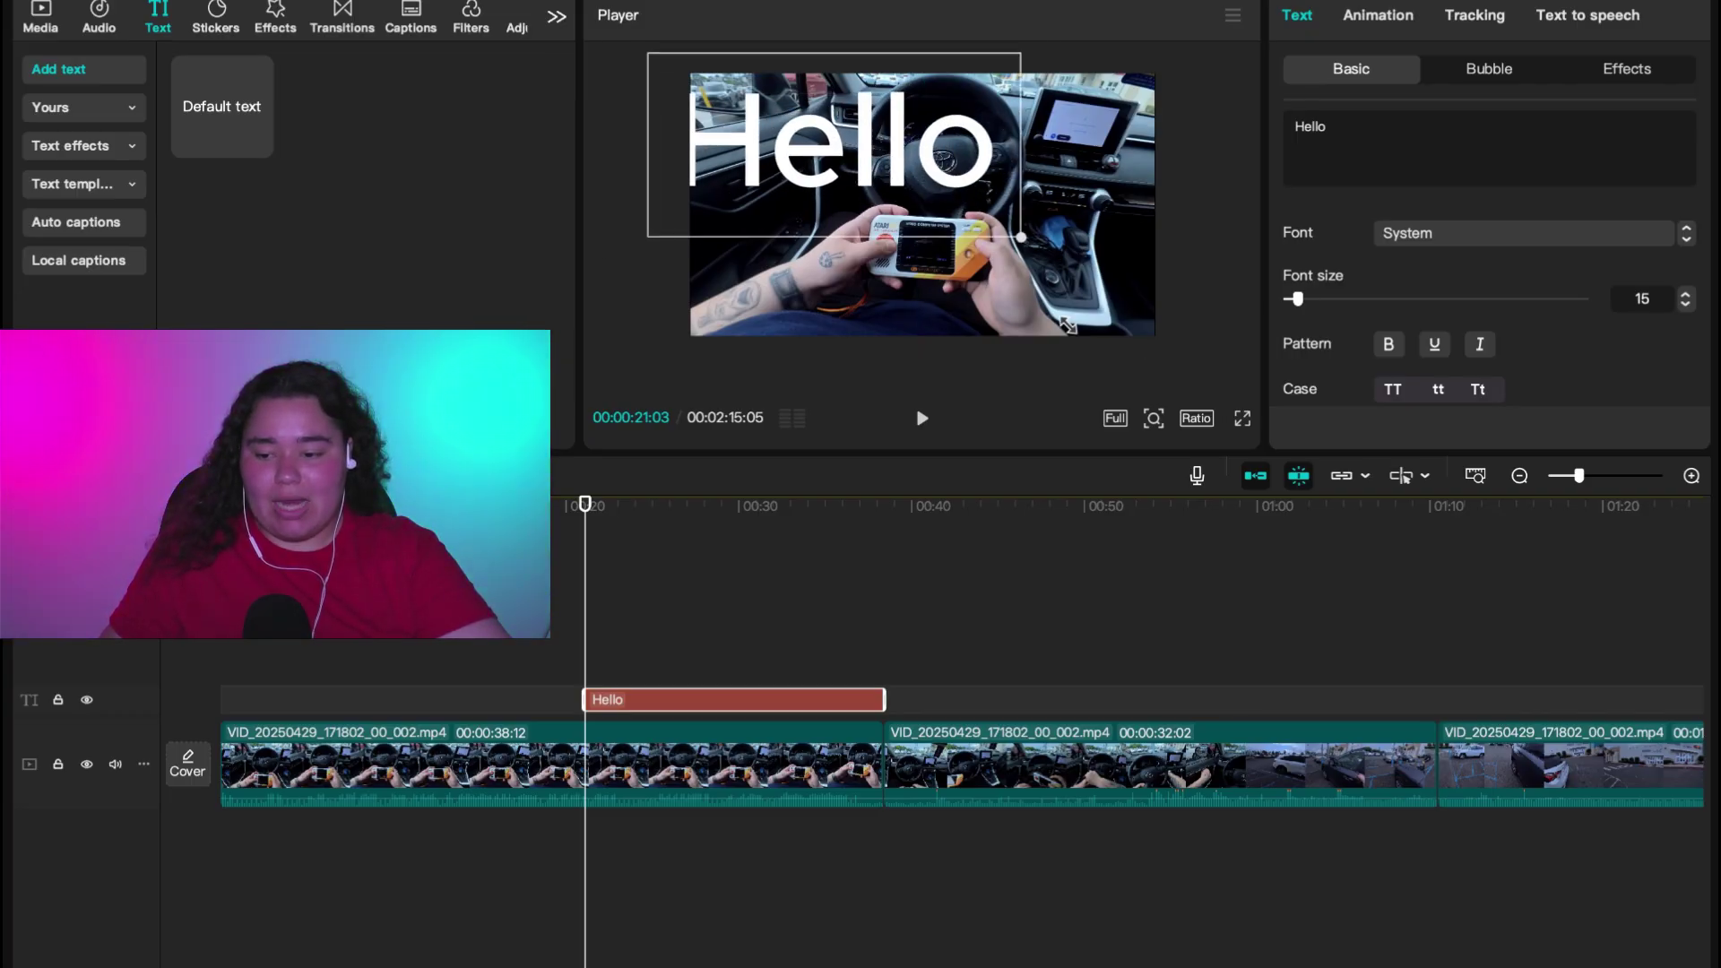
drag(814, 74, 911, 149)
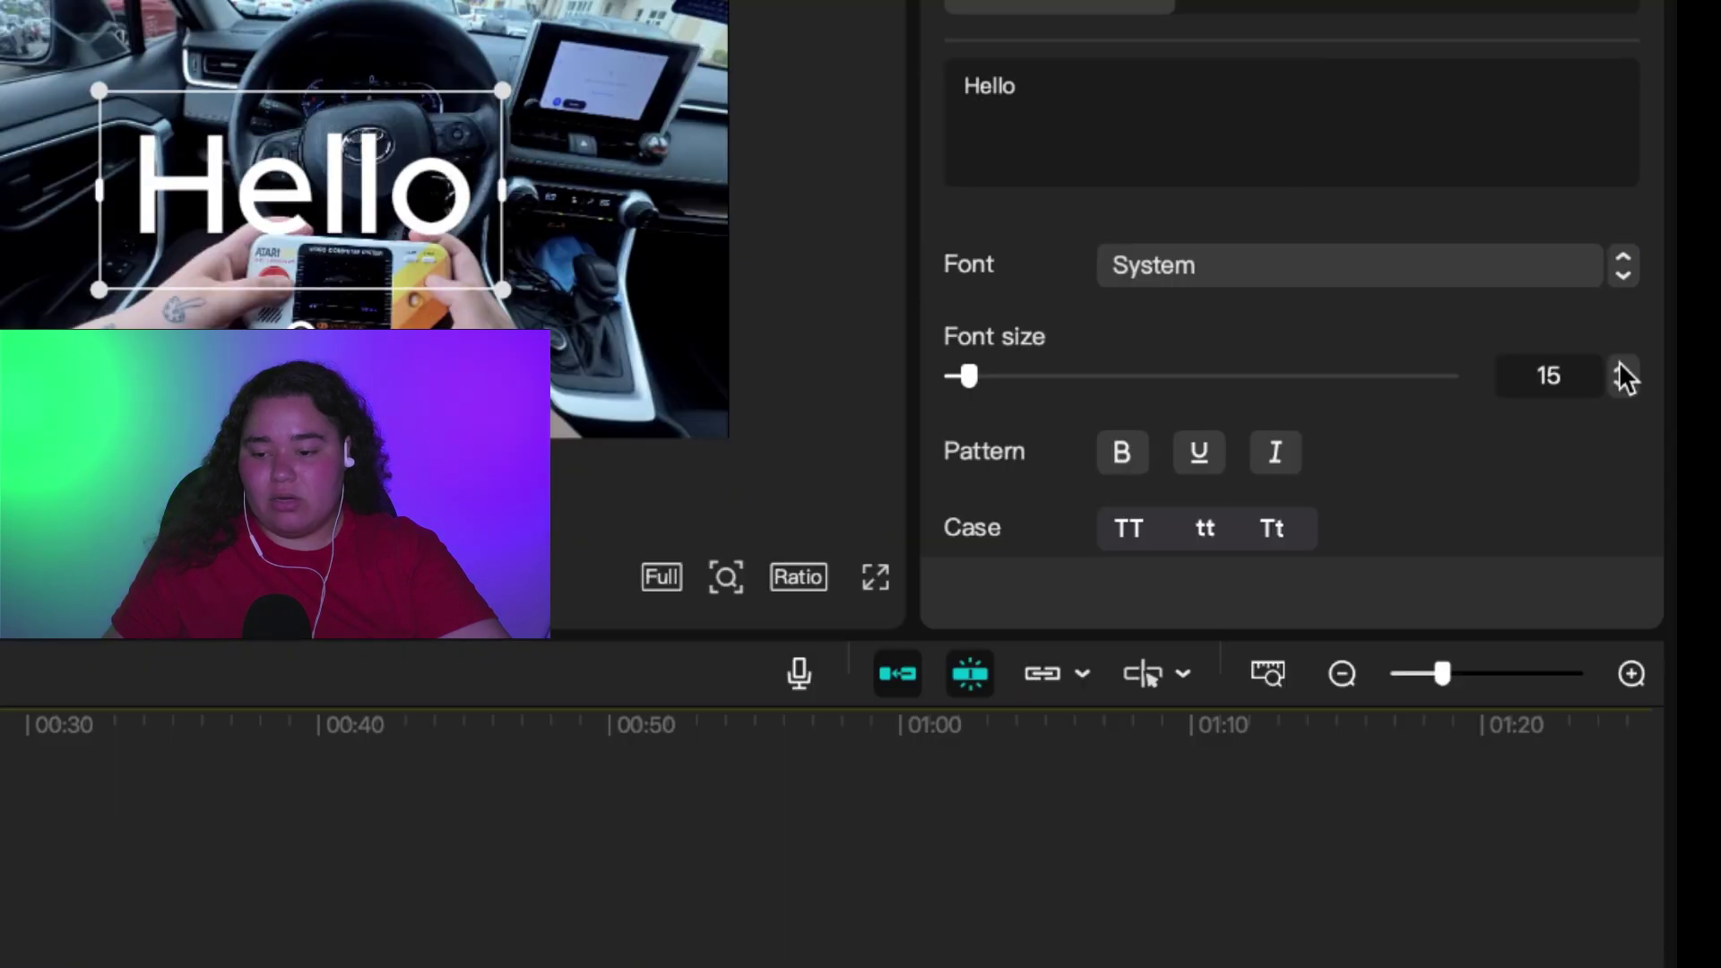
Try the Hello text at a font size of 27, then set its font size to 22.
click(1685, 293)
click(1684, 293)
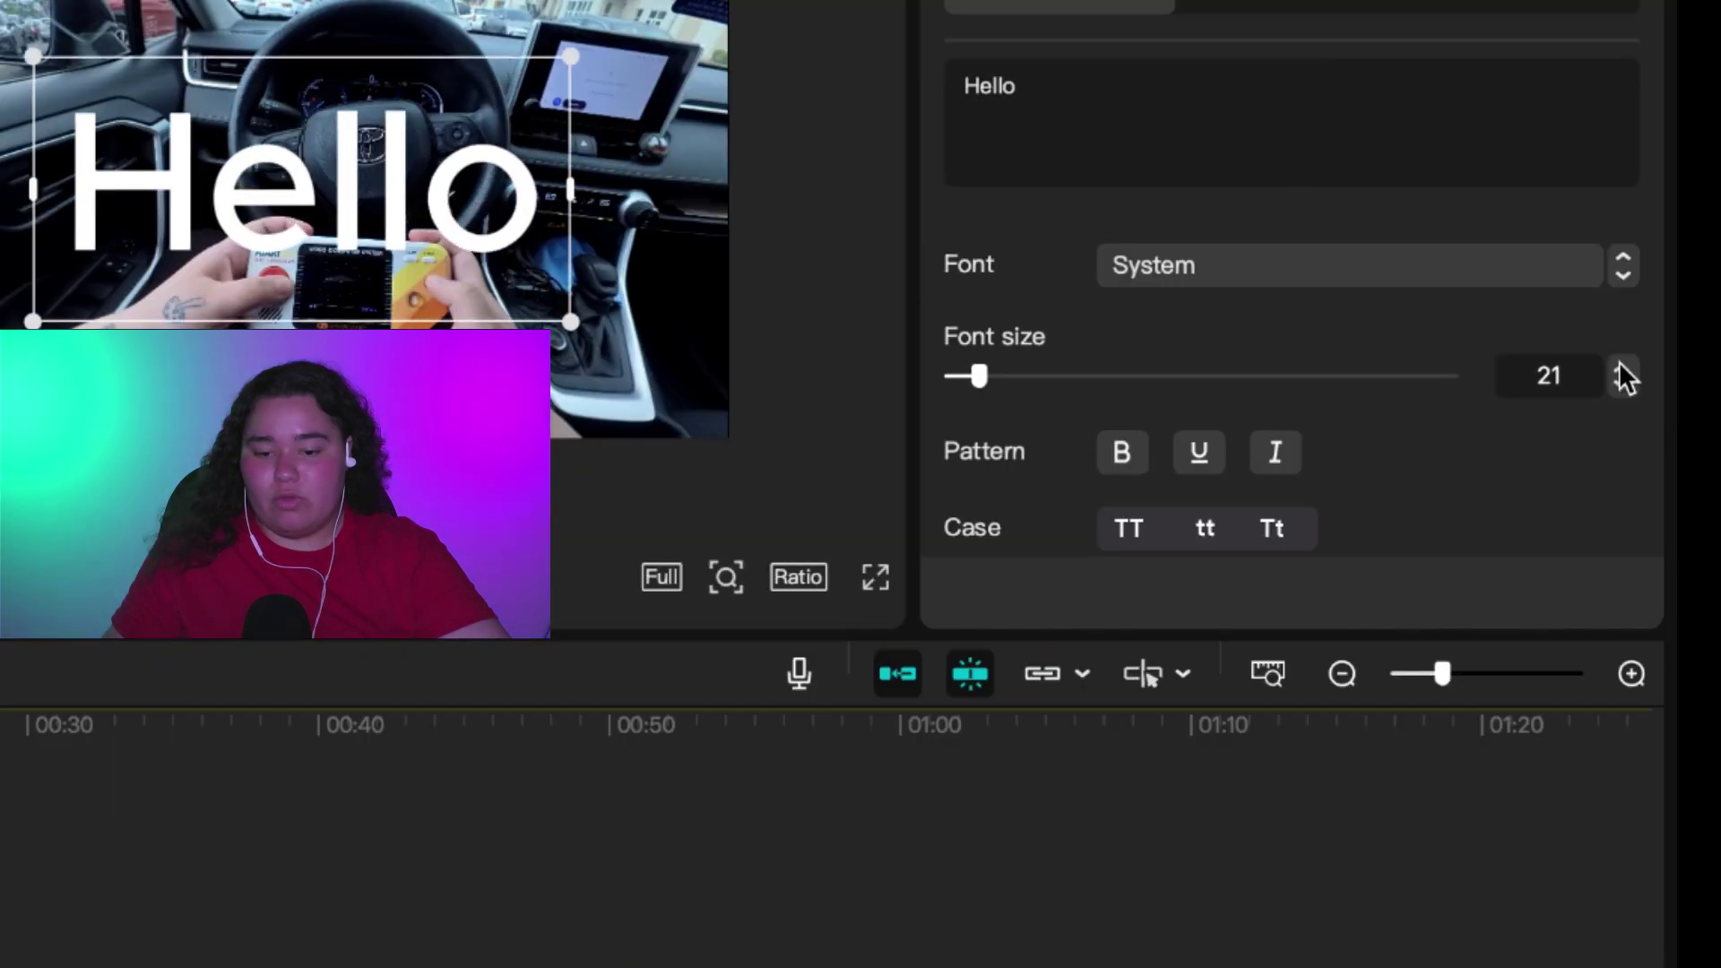
click(1684, 293)
click(1620, 366)
click(1621, 366)
click(1621, 365)
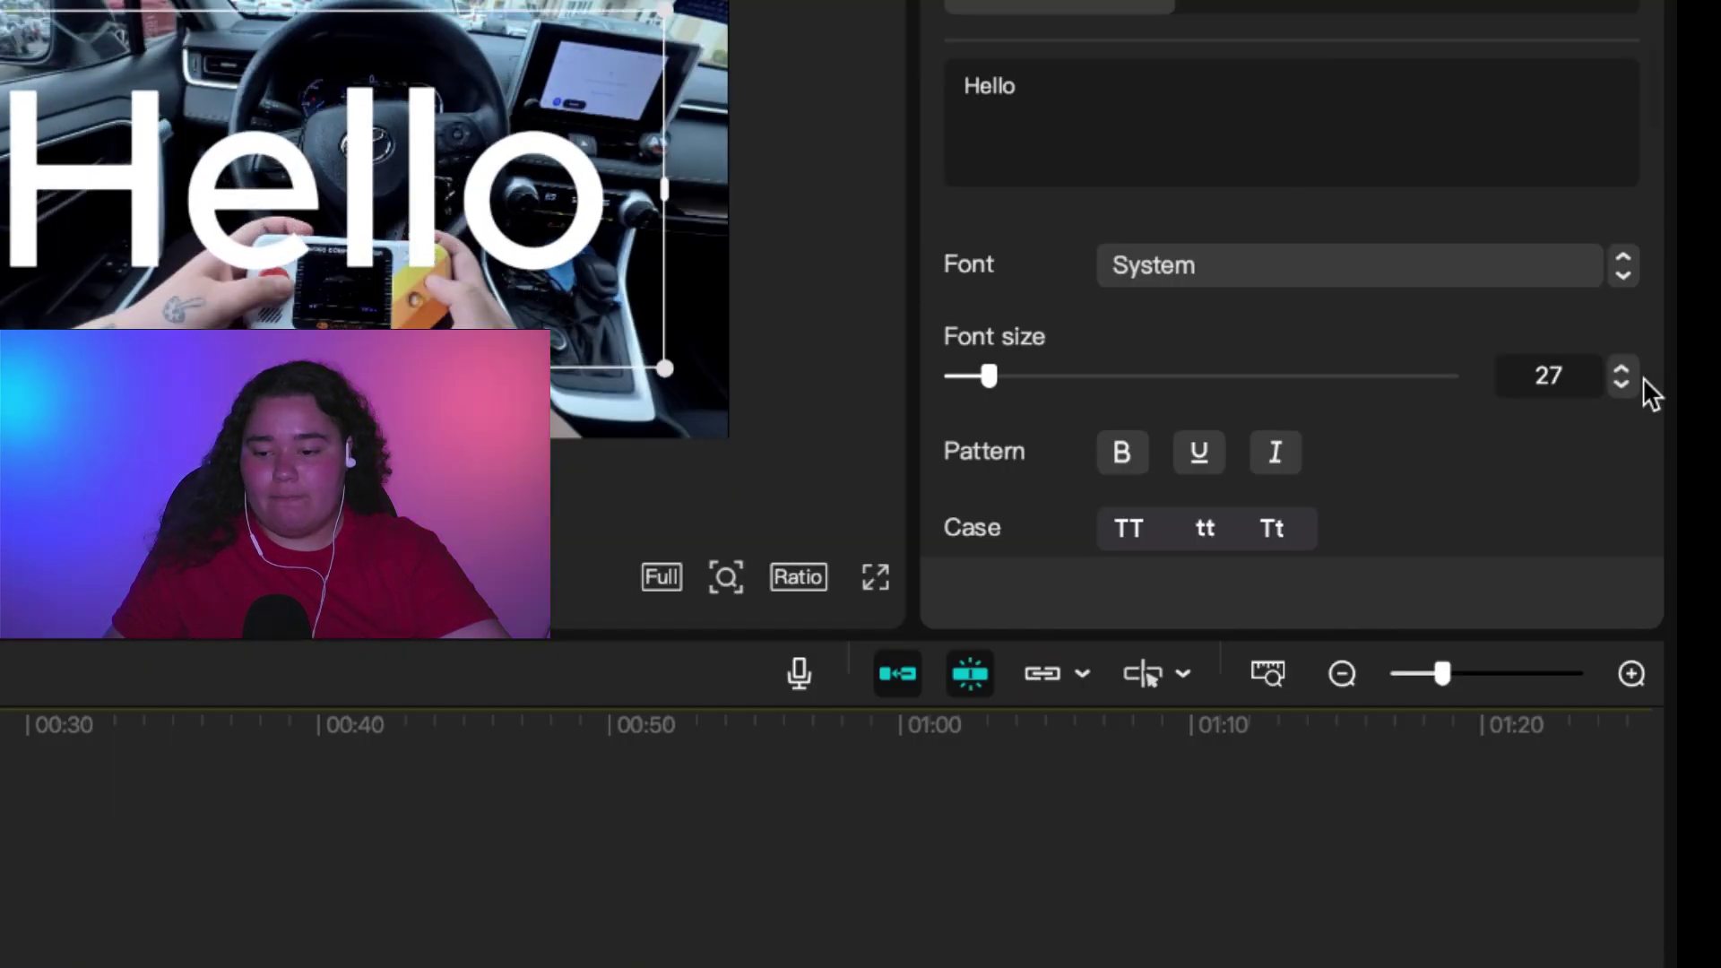
click(1625, 383)
click(1626, 383)
click(1626, 384)
click(1686, 305)
click(1686, 305)
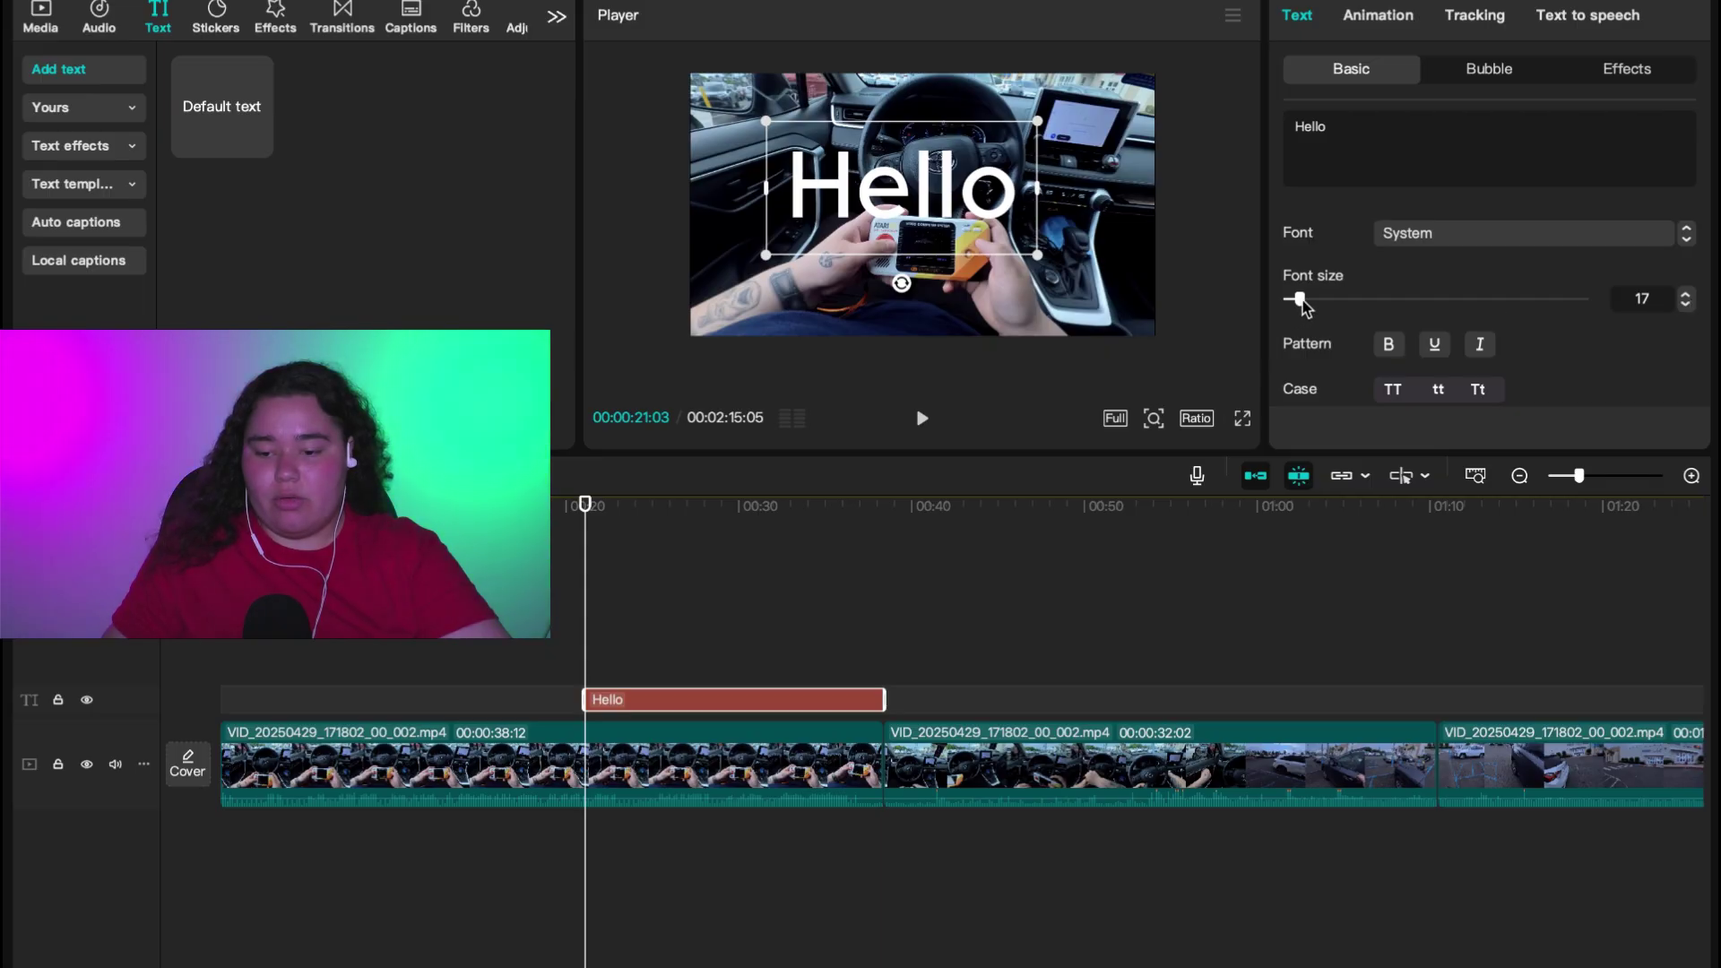
mouse_move(1301, 300)
mouse_down()
mouse_move(1376, 299)
mouse_move(1305, 298)
mouse_up()
Set the Hello text's font to 8-bit.
click(1524, 233)
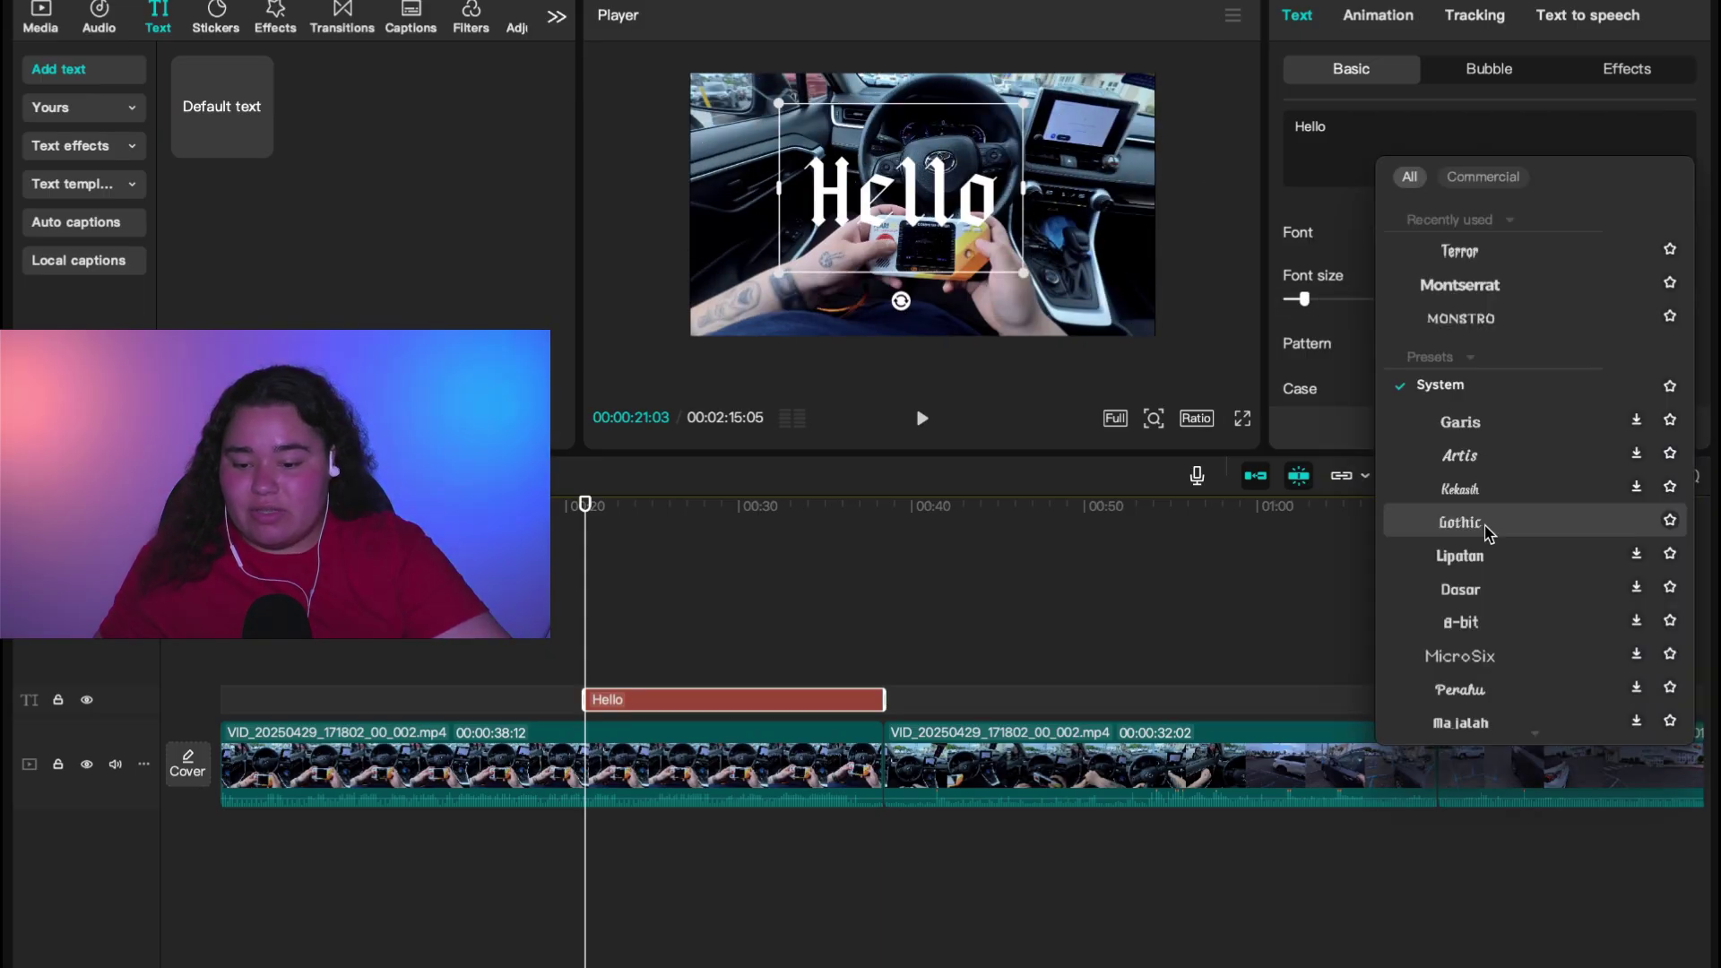
click(1470, 622)
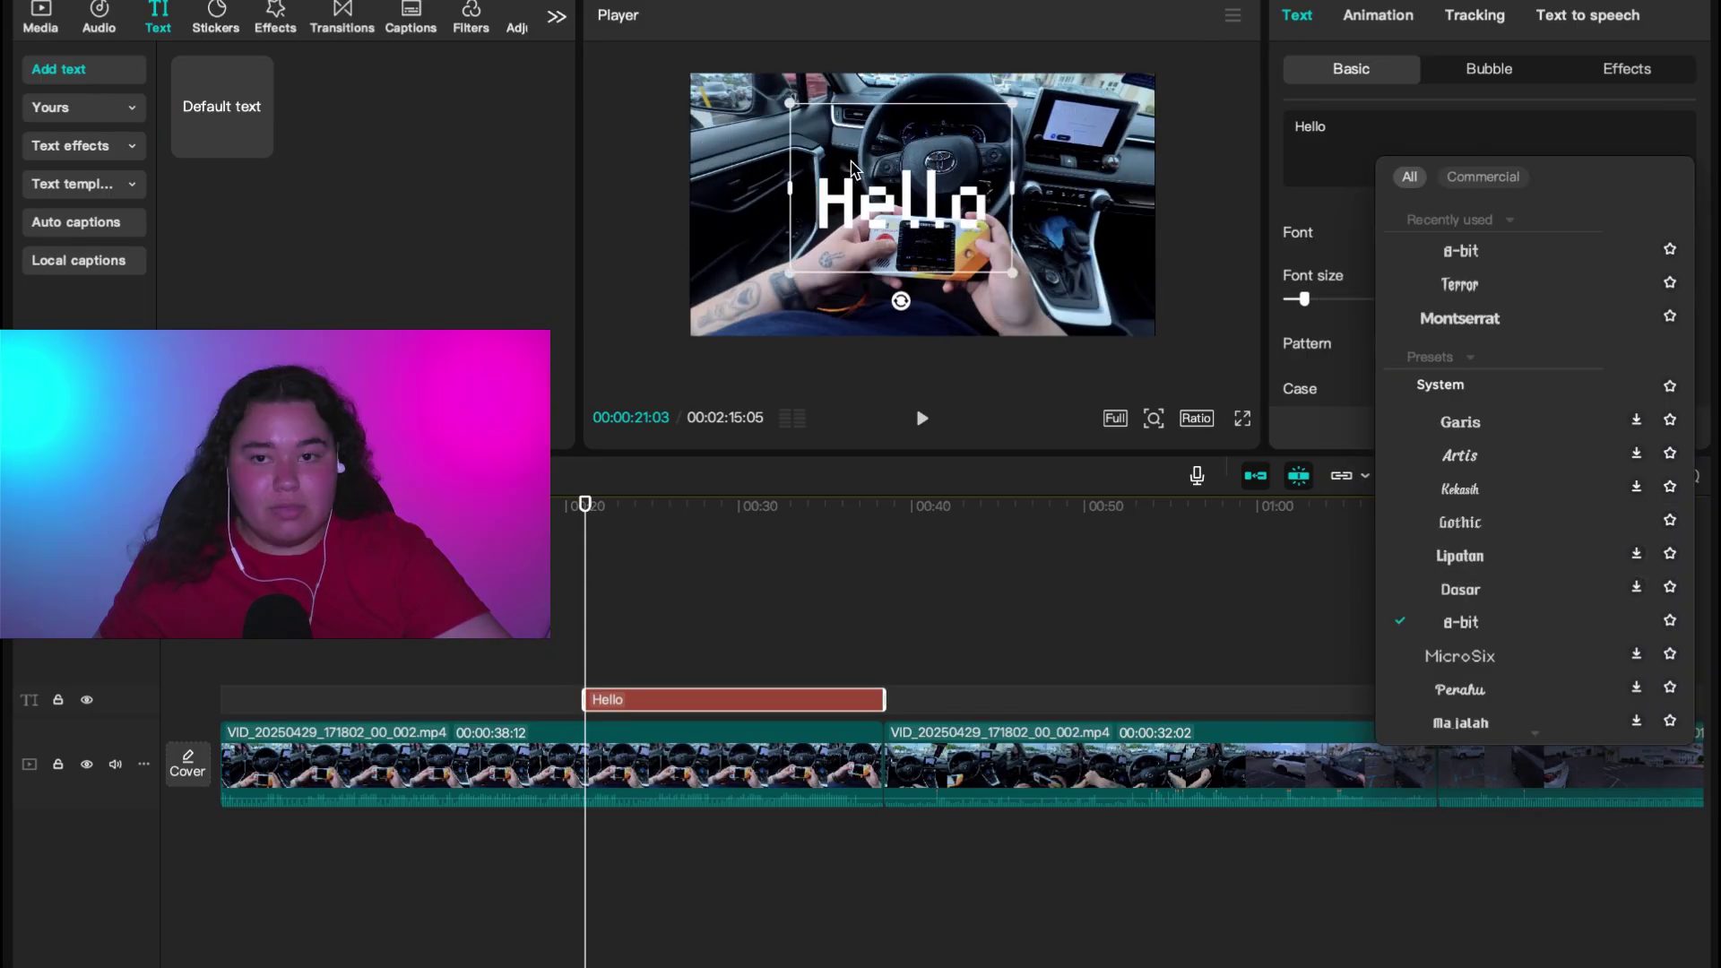
click(1471, 264)
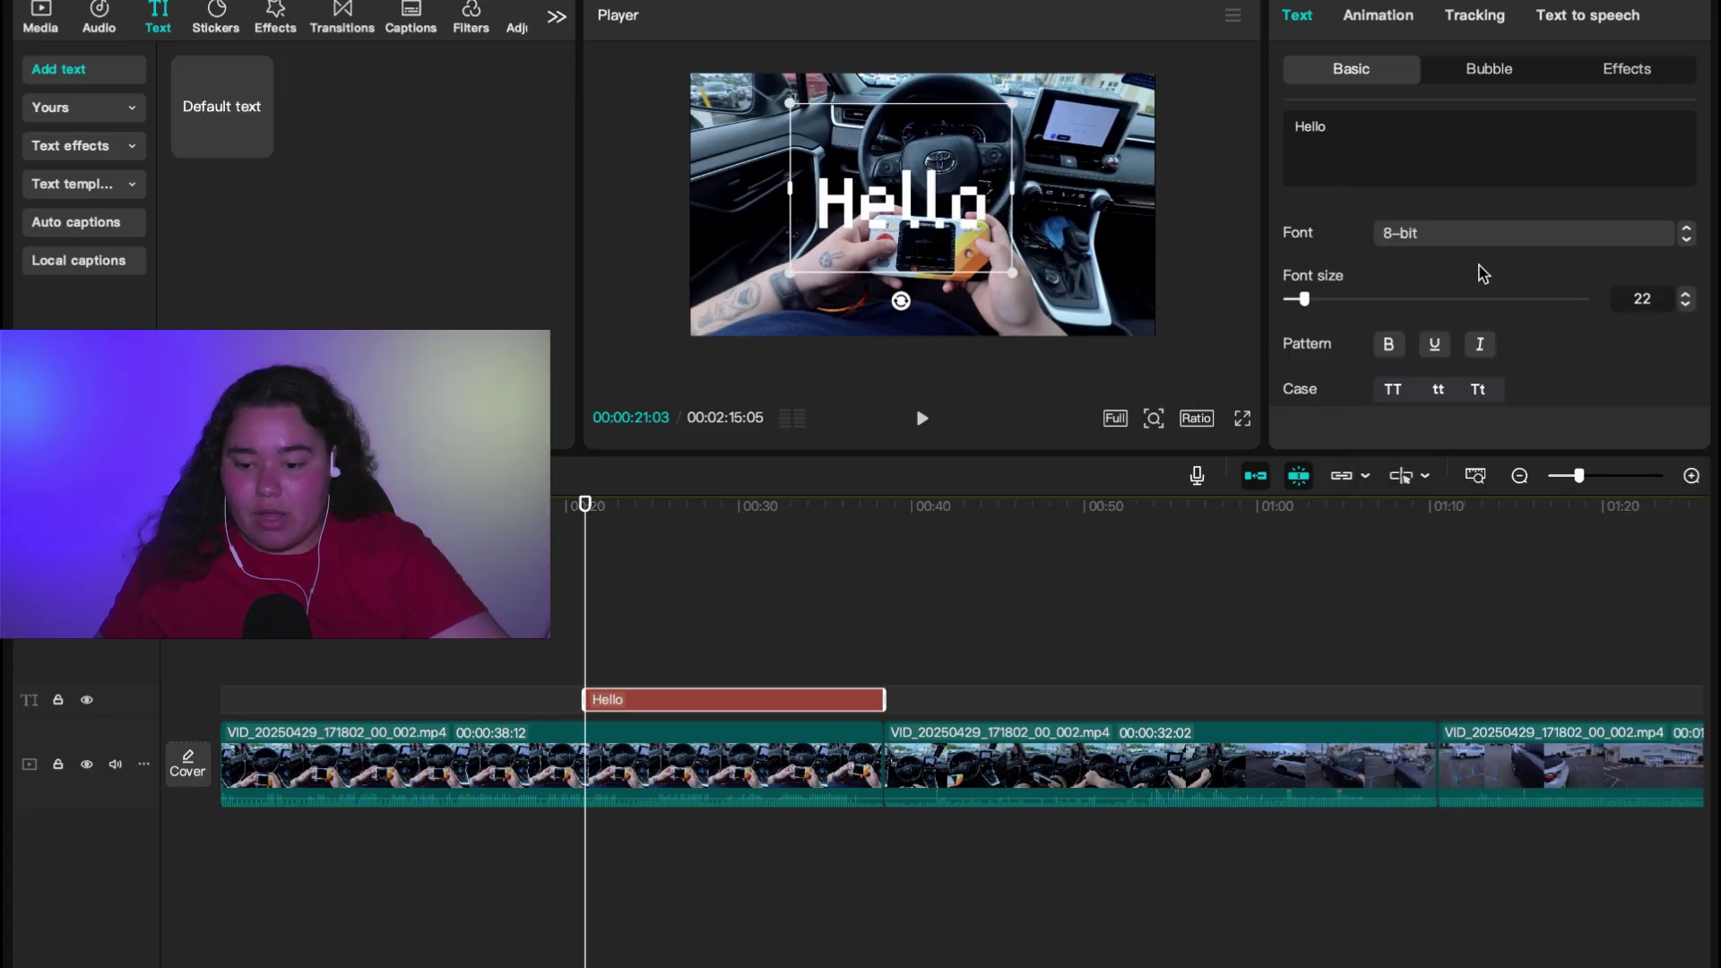
Restyle the text as uppercase HELLO in the Terror font and colour it orange.
scroll(1390, 218, down, 2)
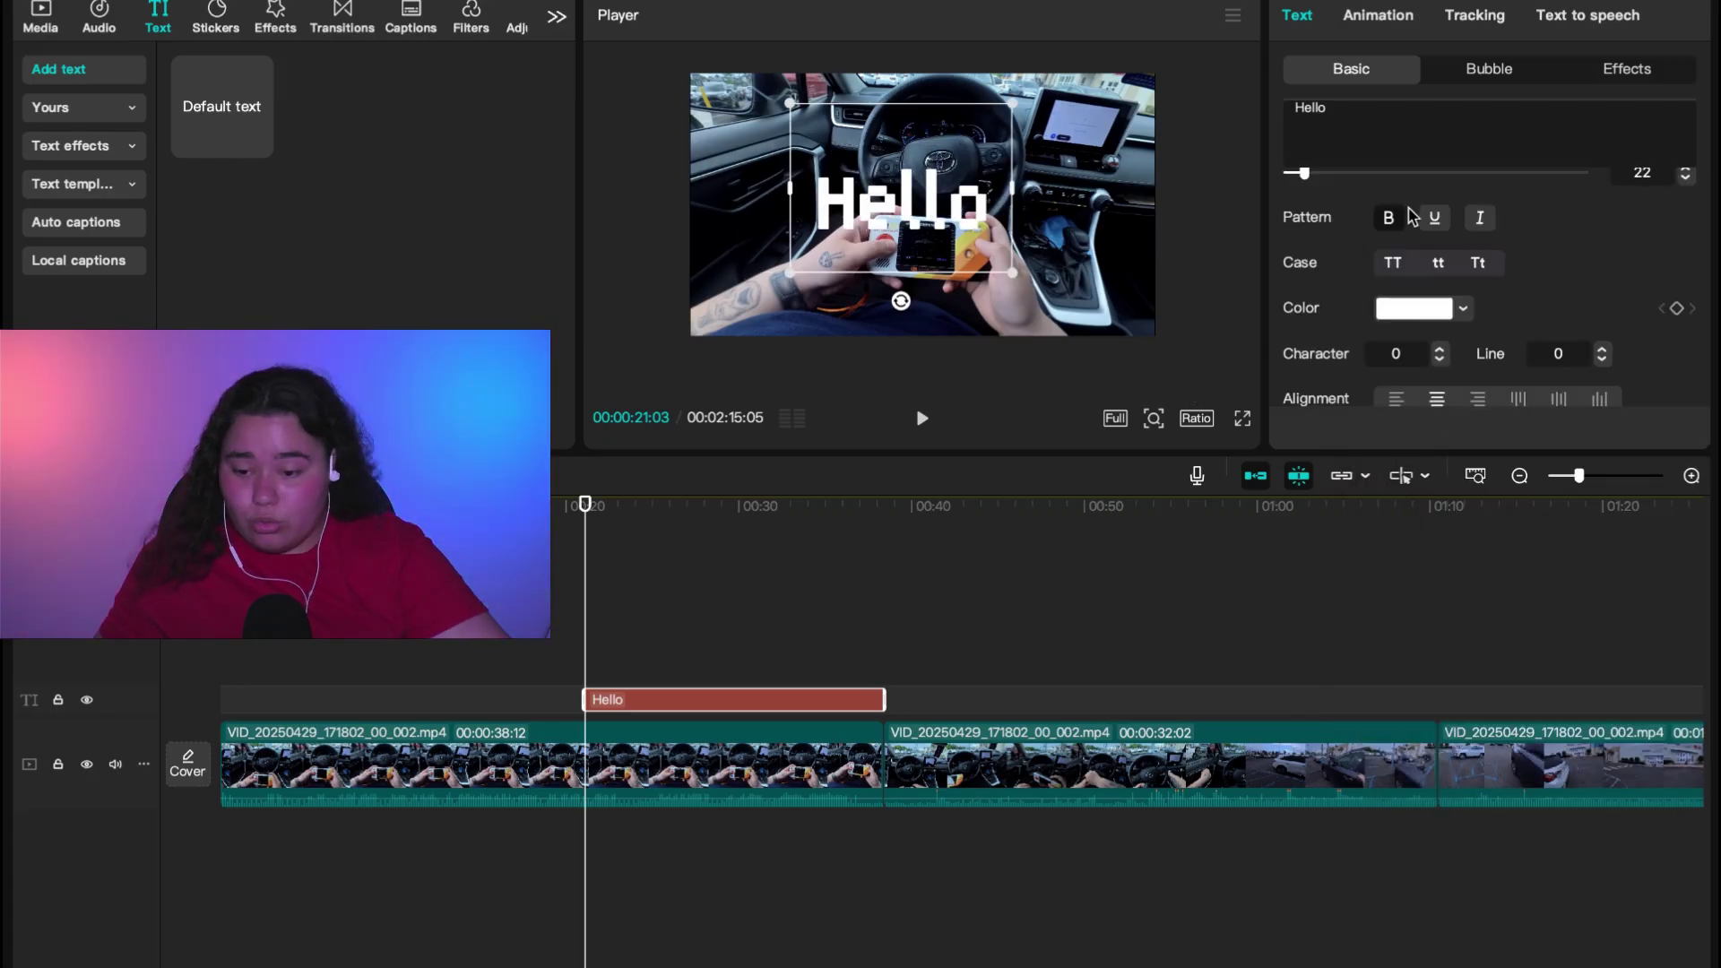
click(1481, 219)
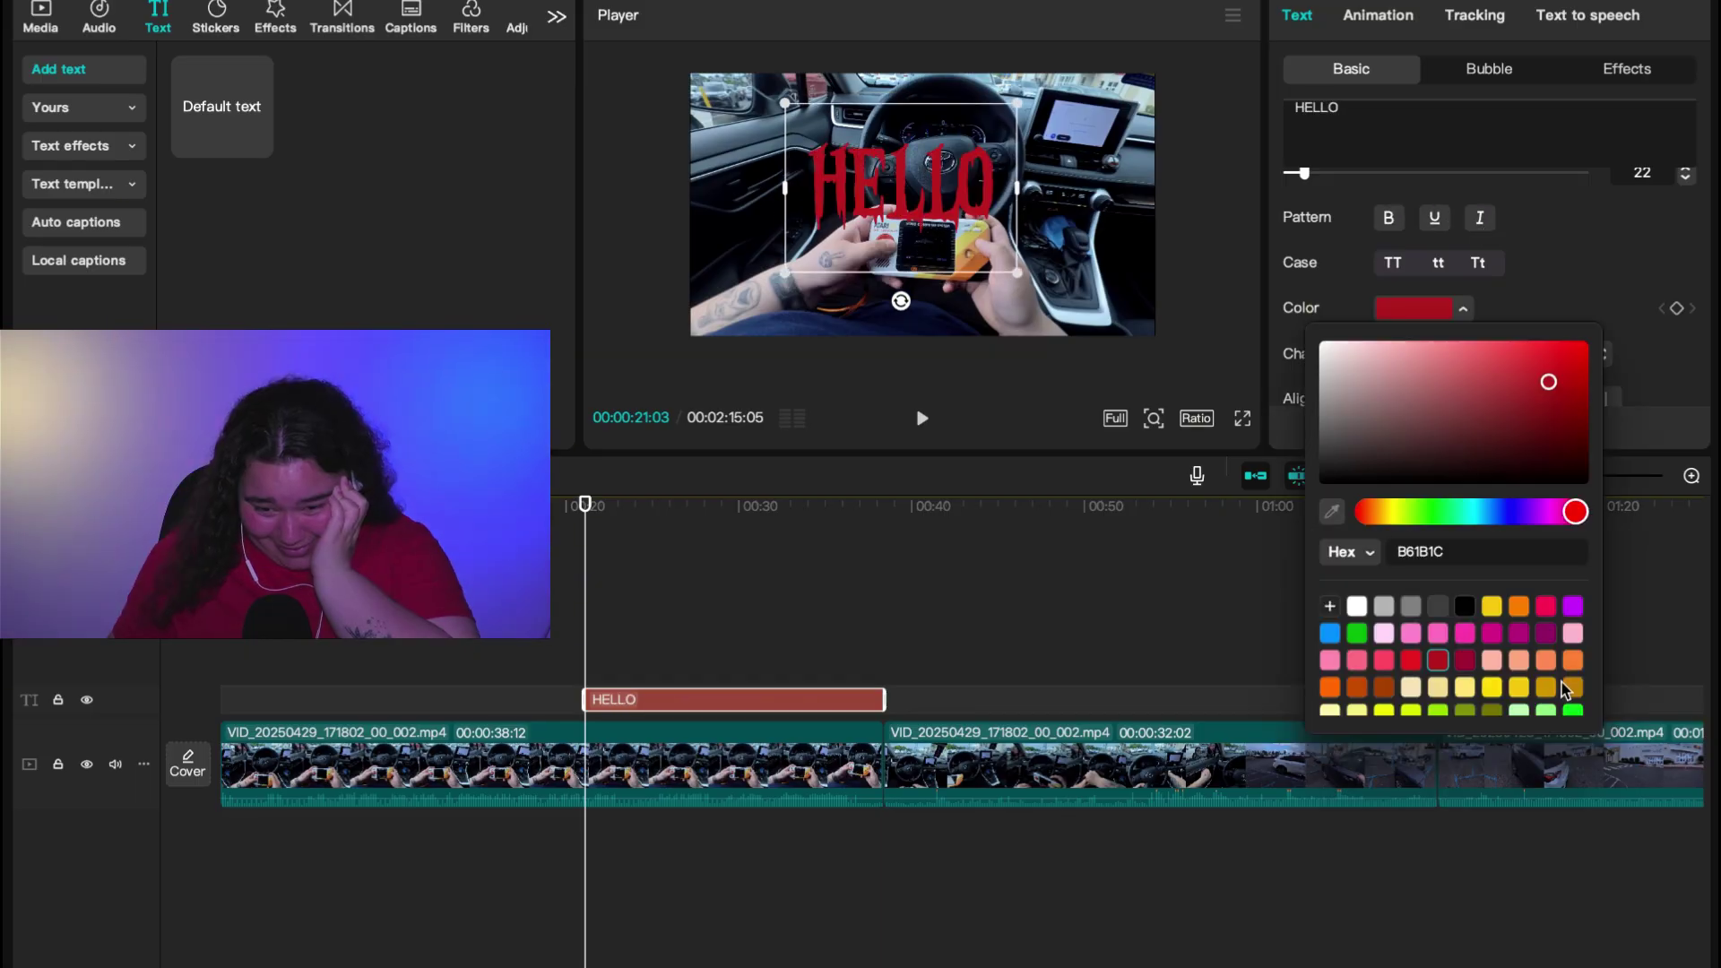
click(1462, 687)
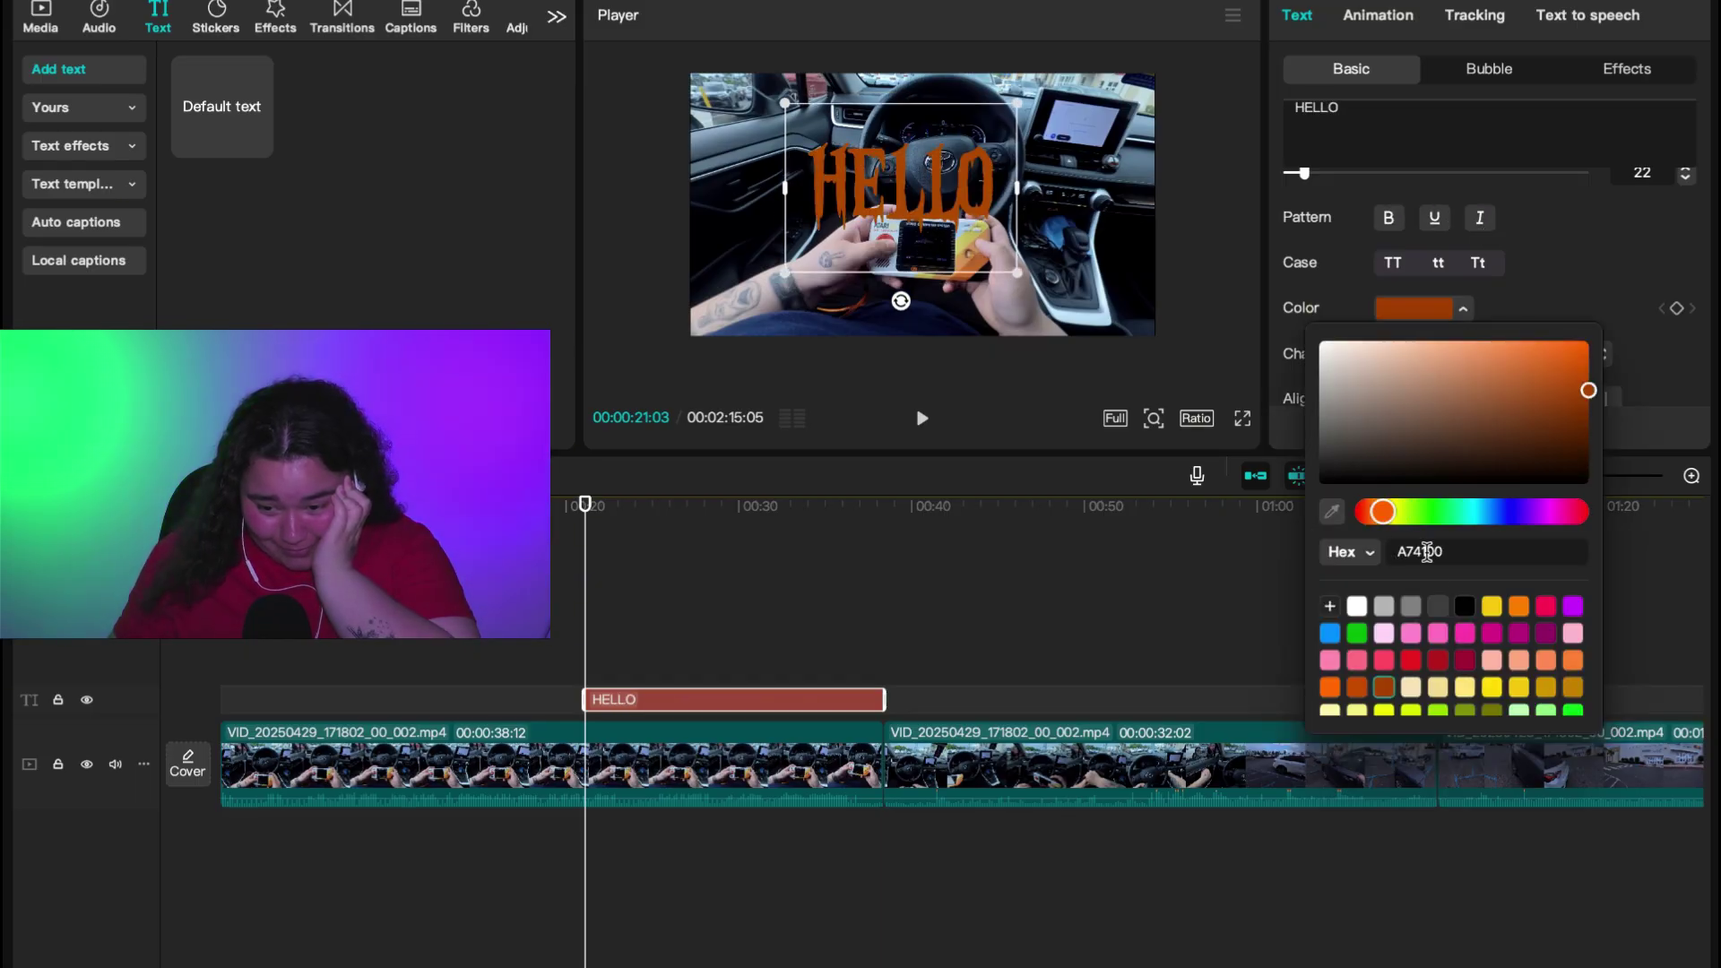
drag(1590, 394, 1424, 401)
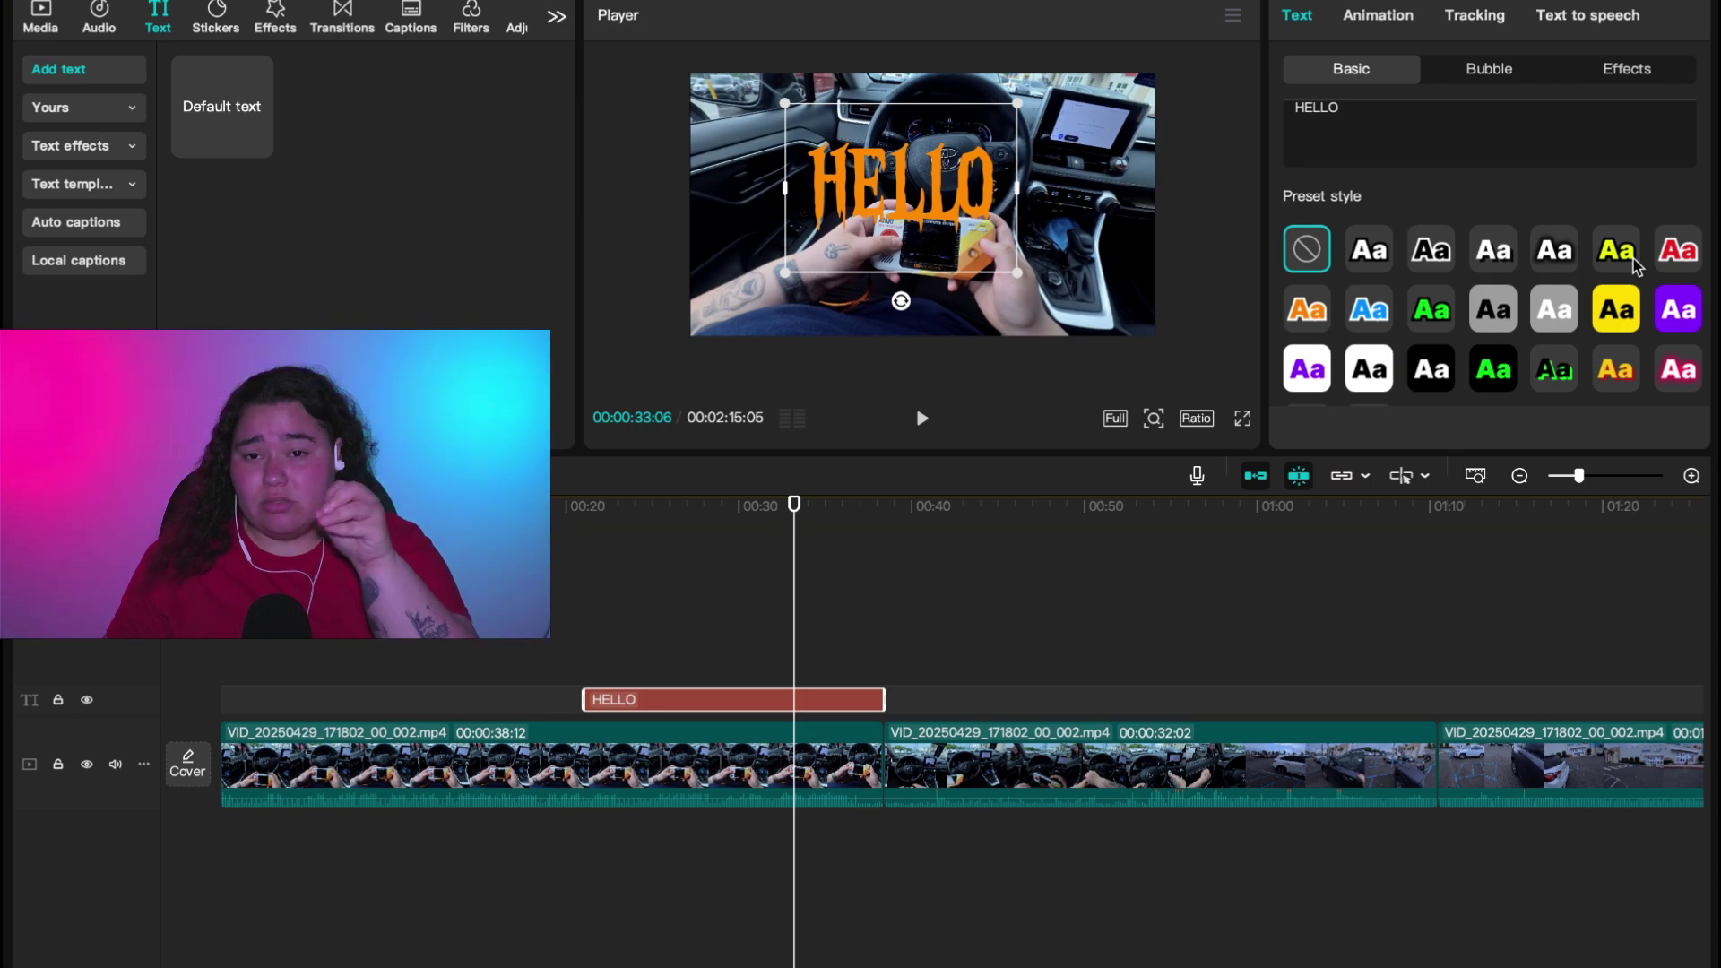
Try several preset styles on the HELLO text and apply the white one with a green glow.
click(1372, 253)
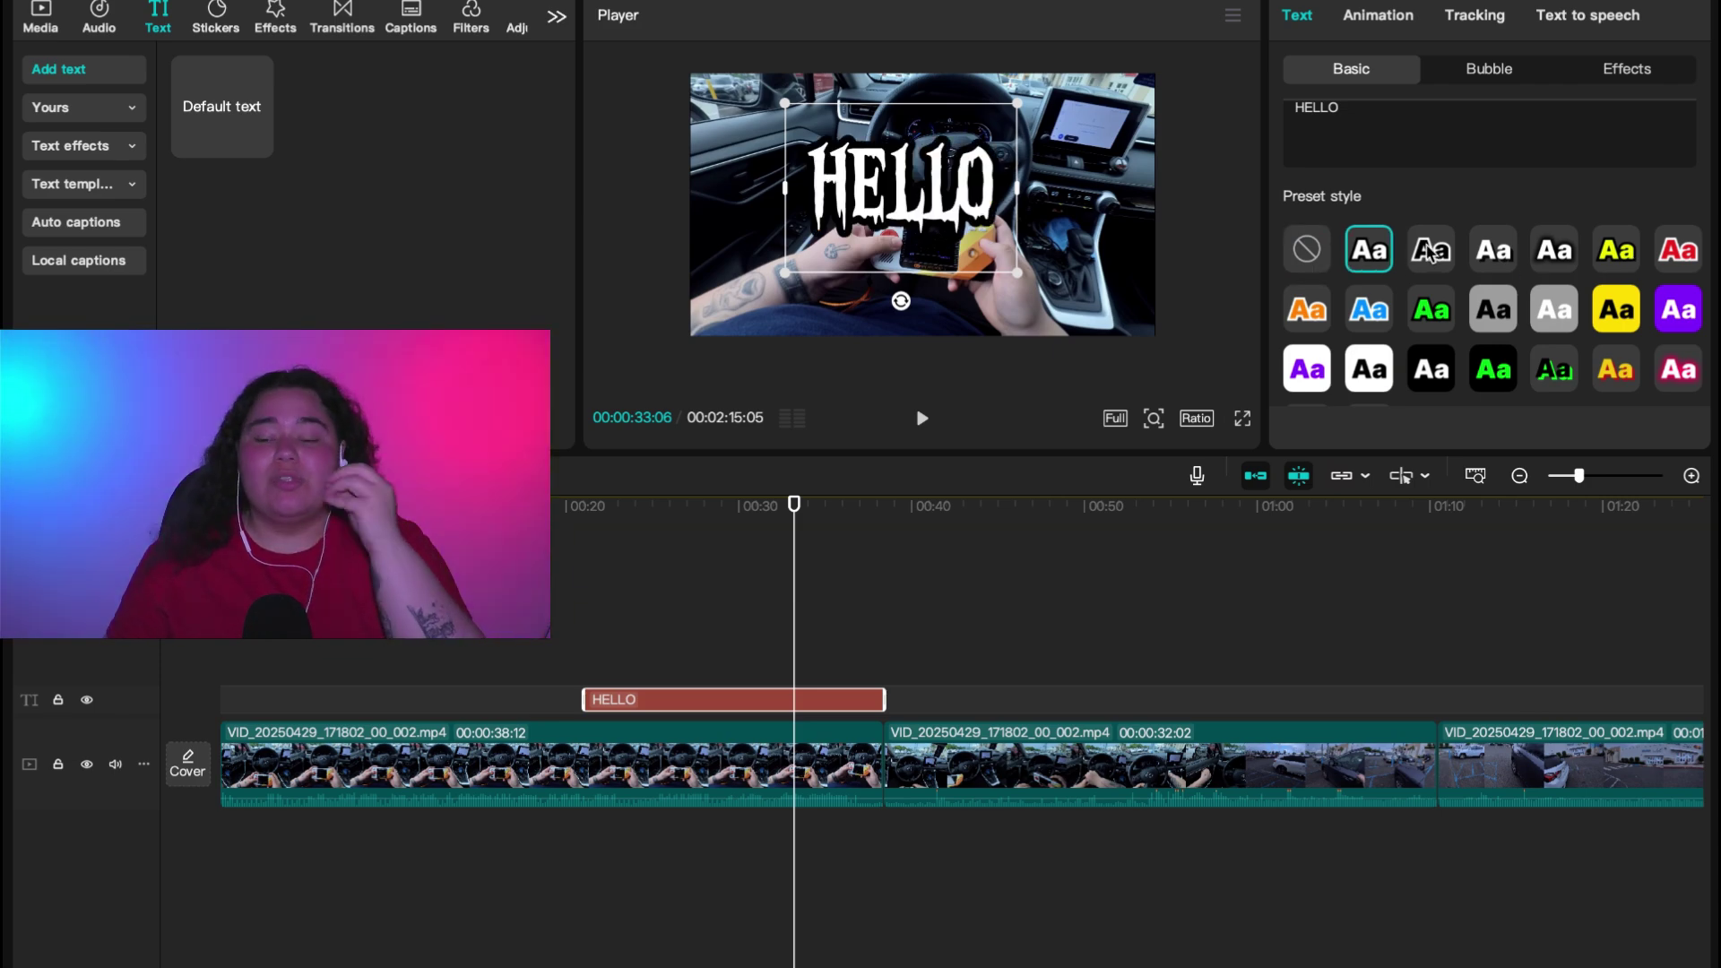
click(1431, 252)
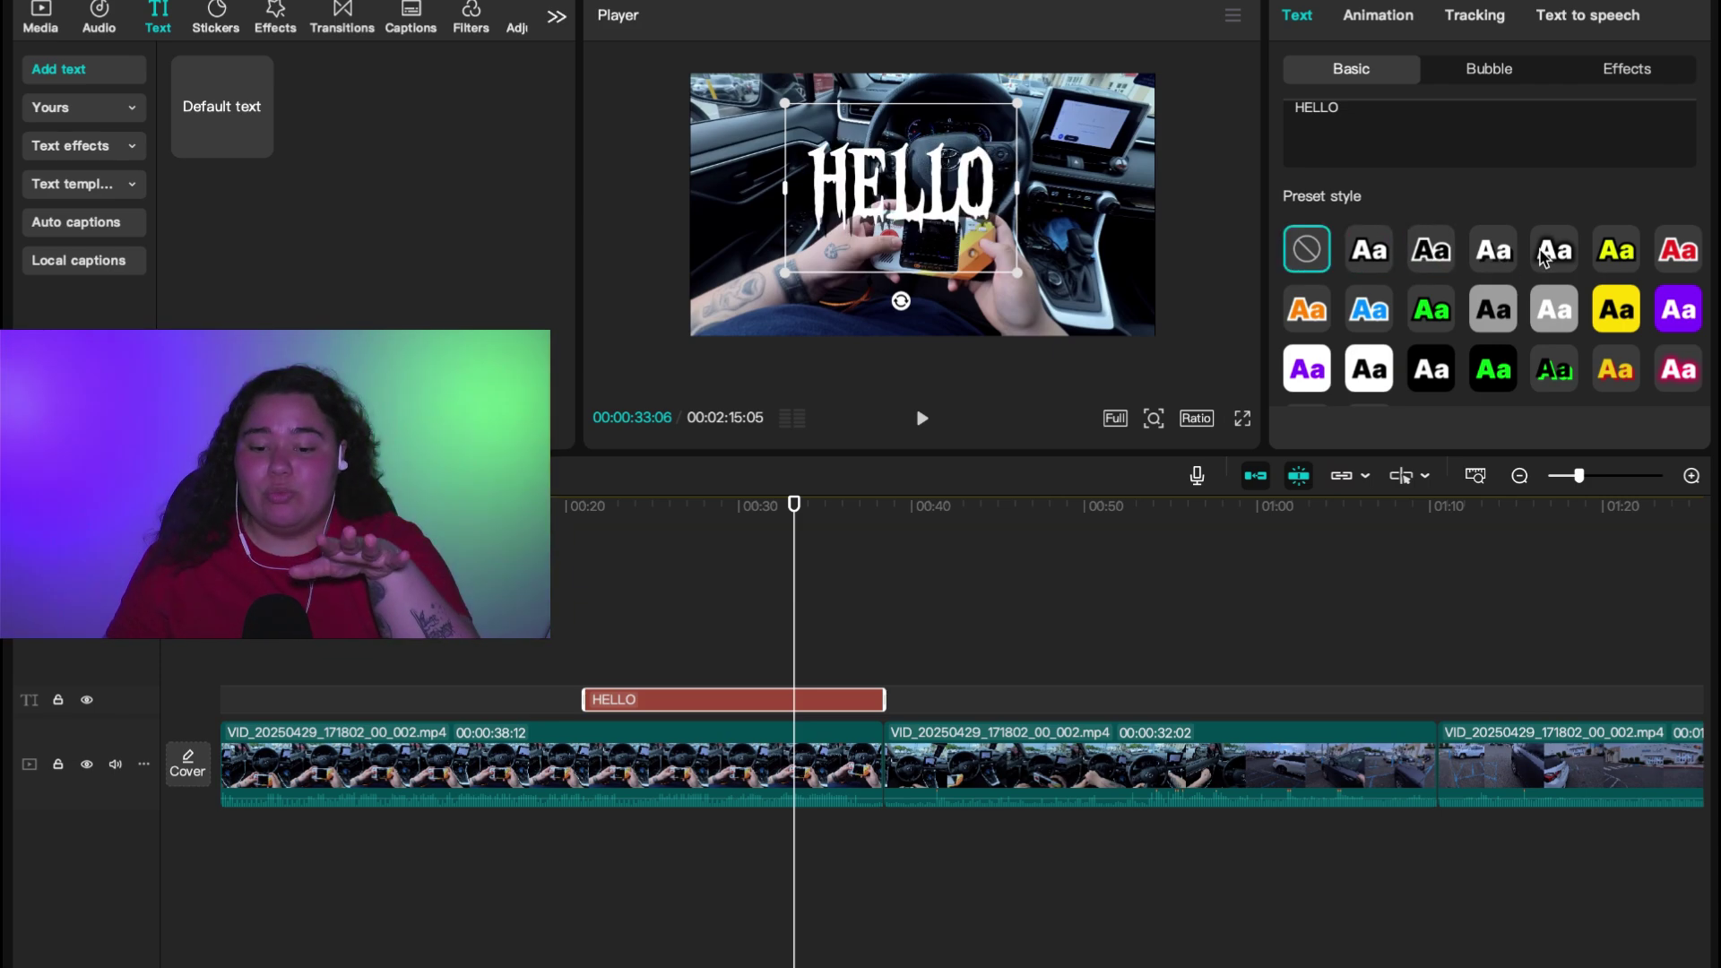
click(1678, 250)
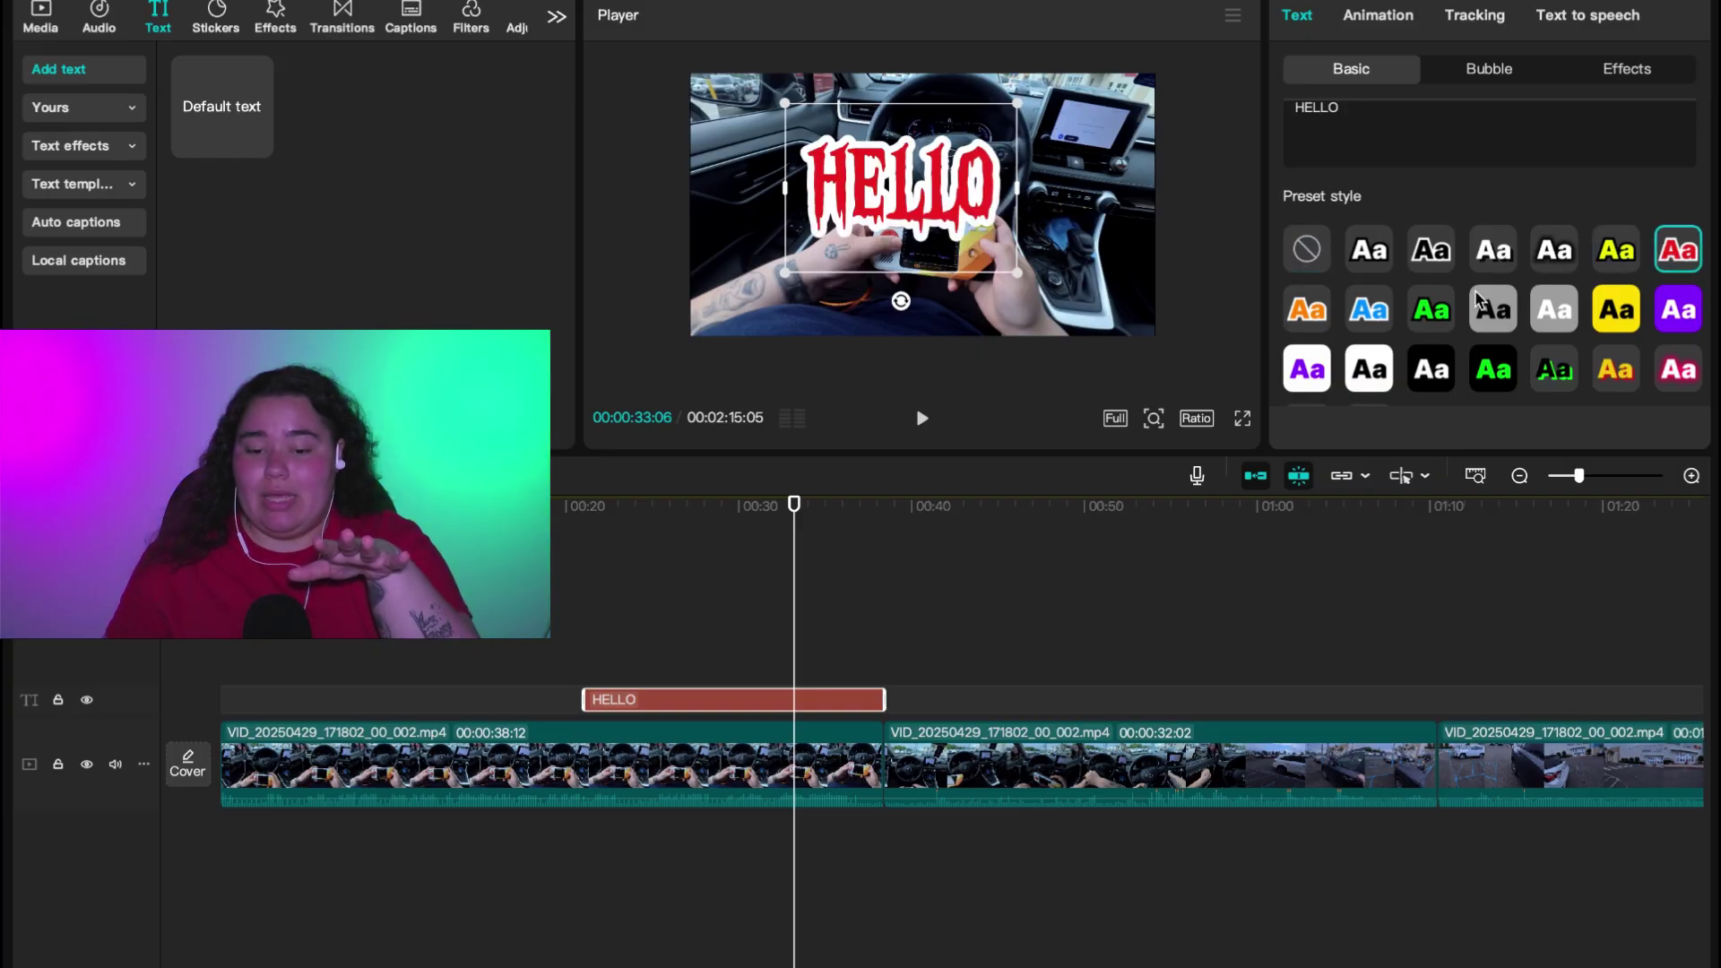
click(1325, 307)
click(1369, 310)
click(1432, 309)
click(1490, 312)
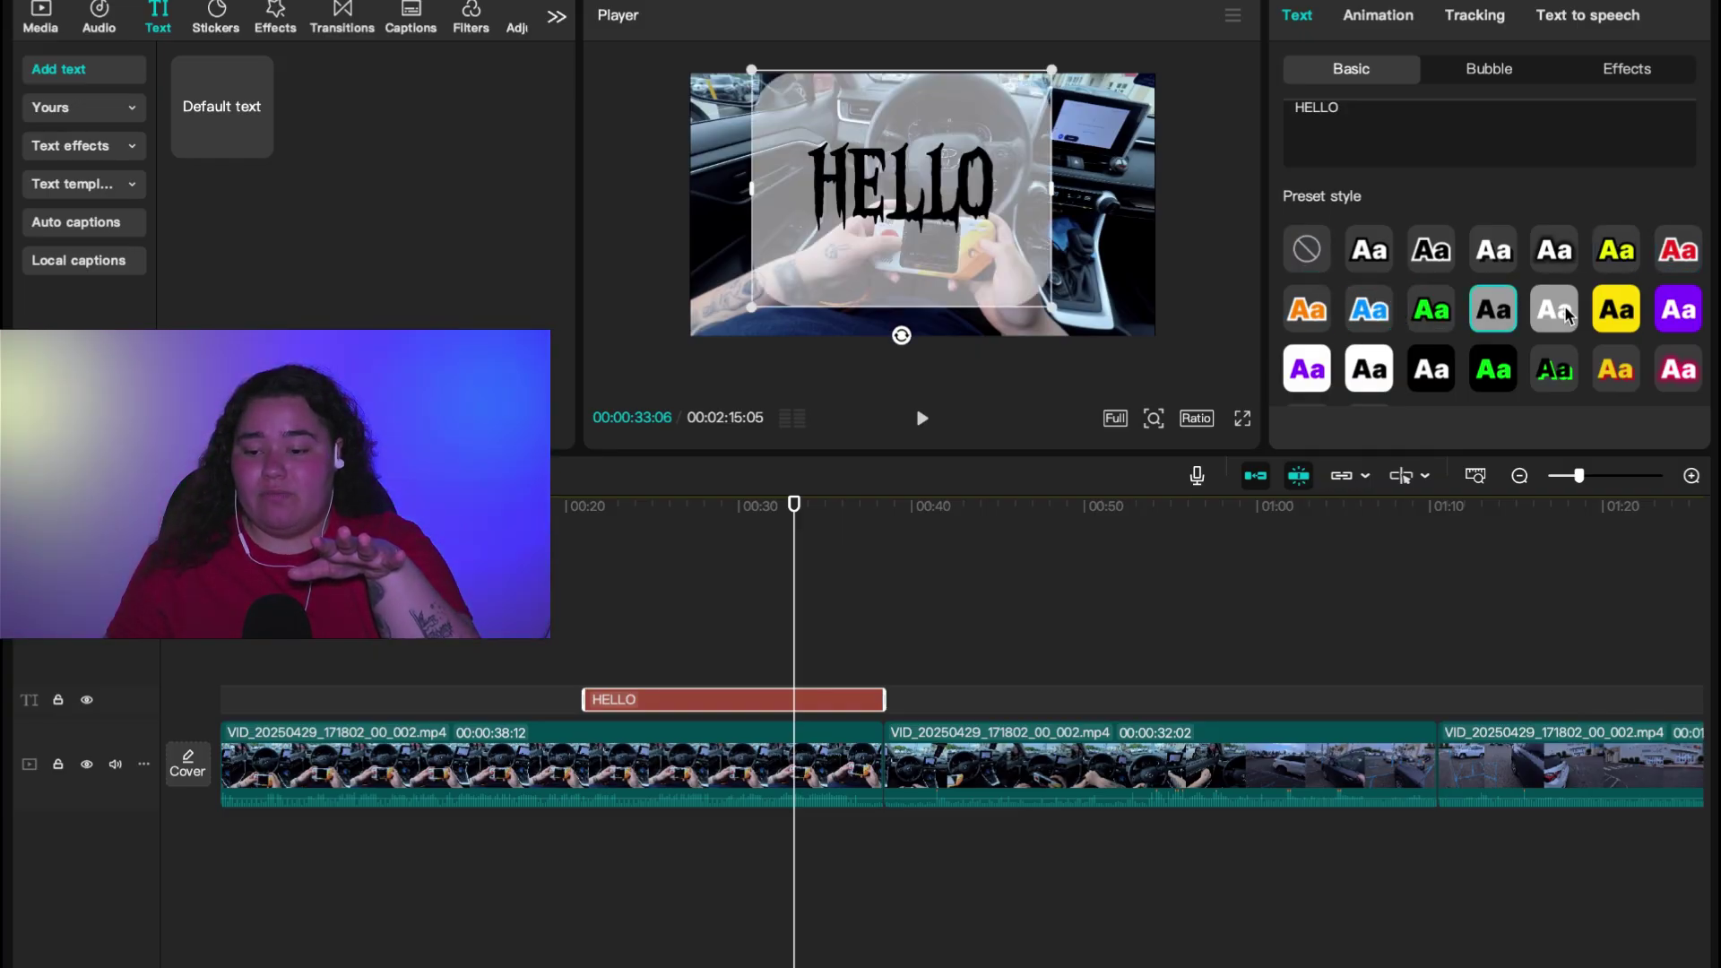
click(1565, 312)
click(1616, 310)
click(1678, 310)
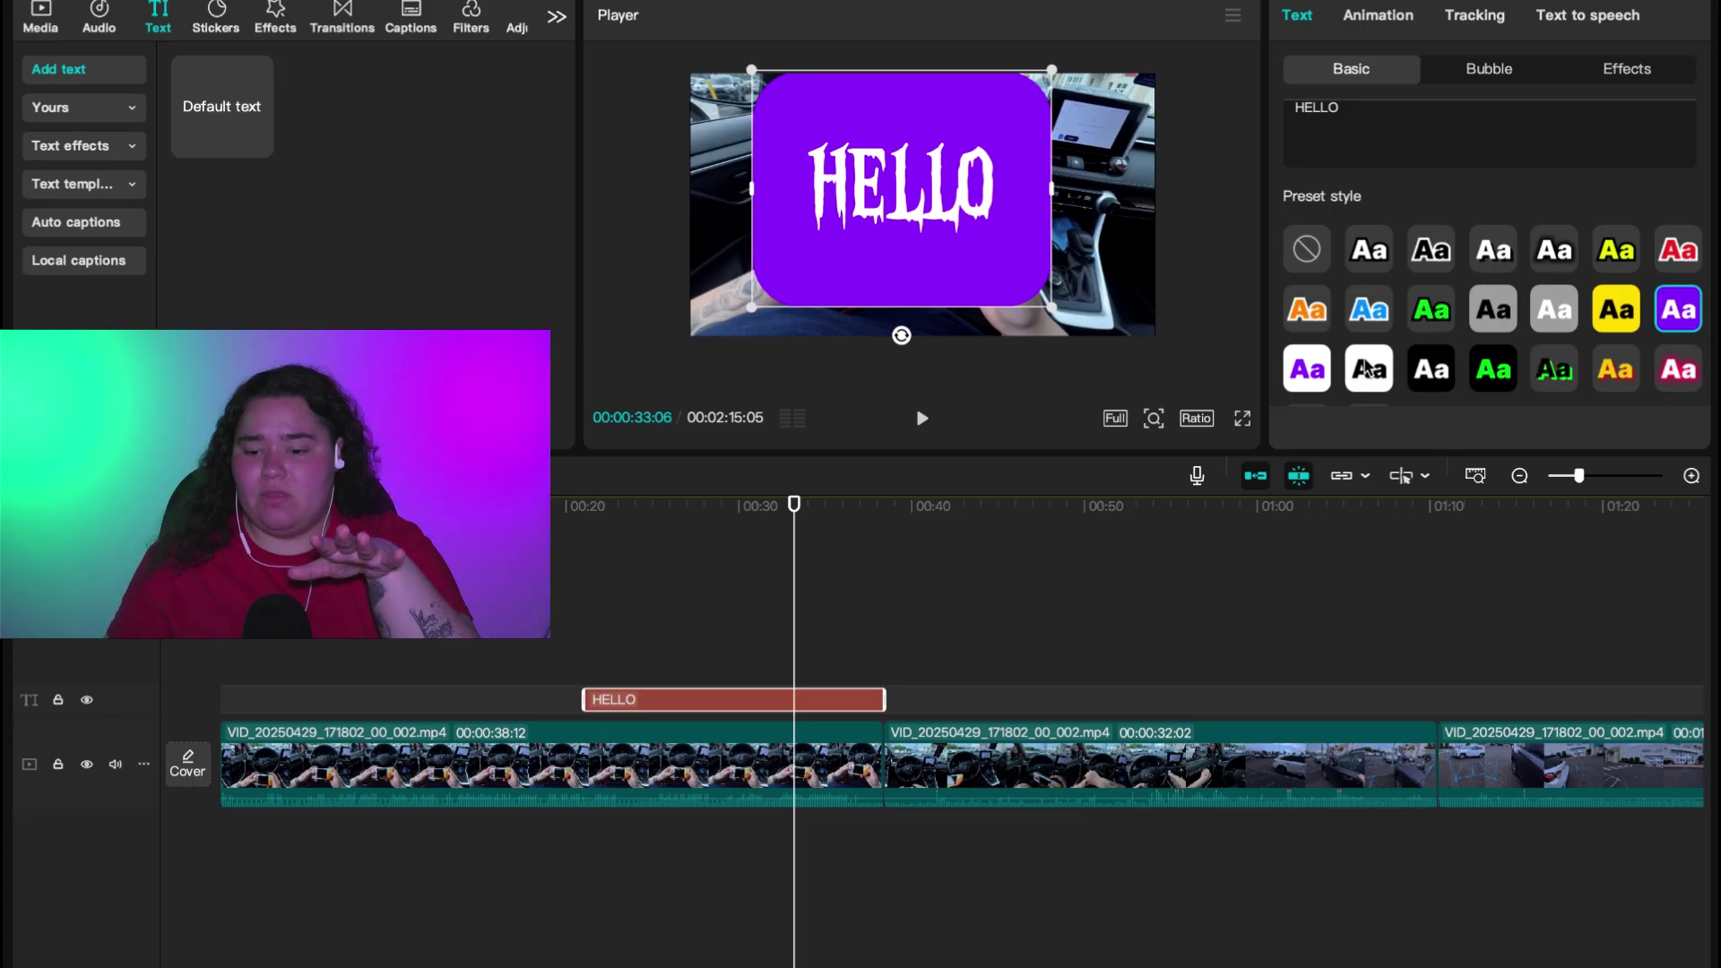
scroll(1365, 367, down, 3)
click(1314, 296)
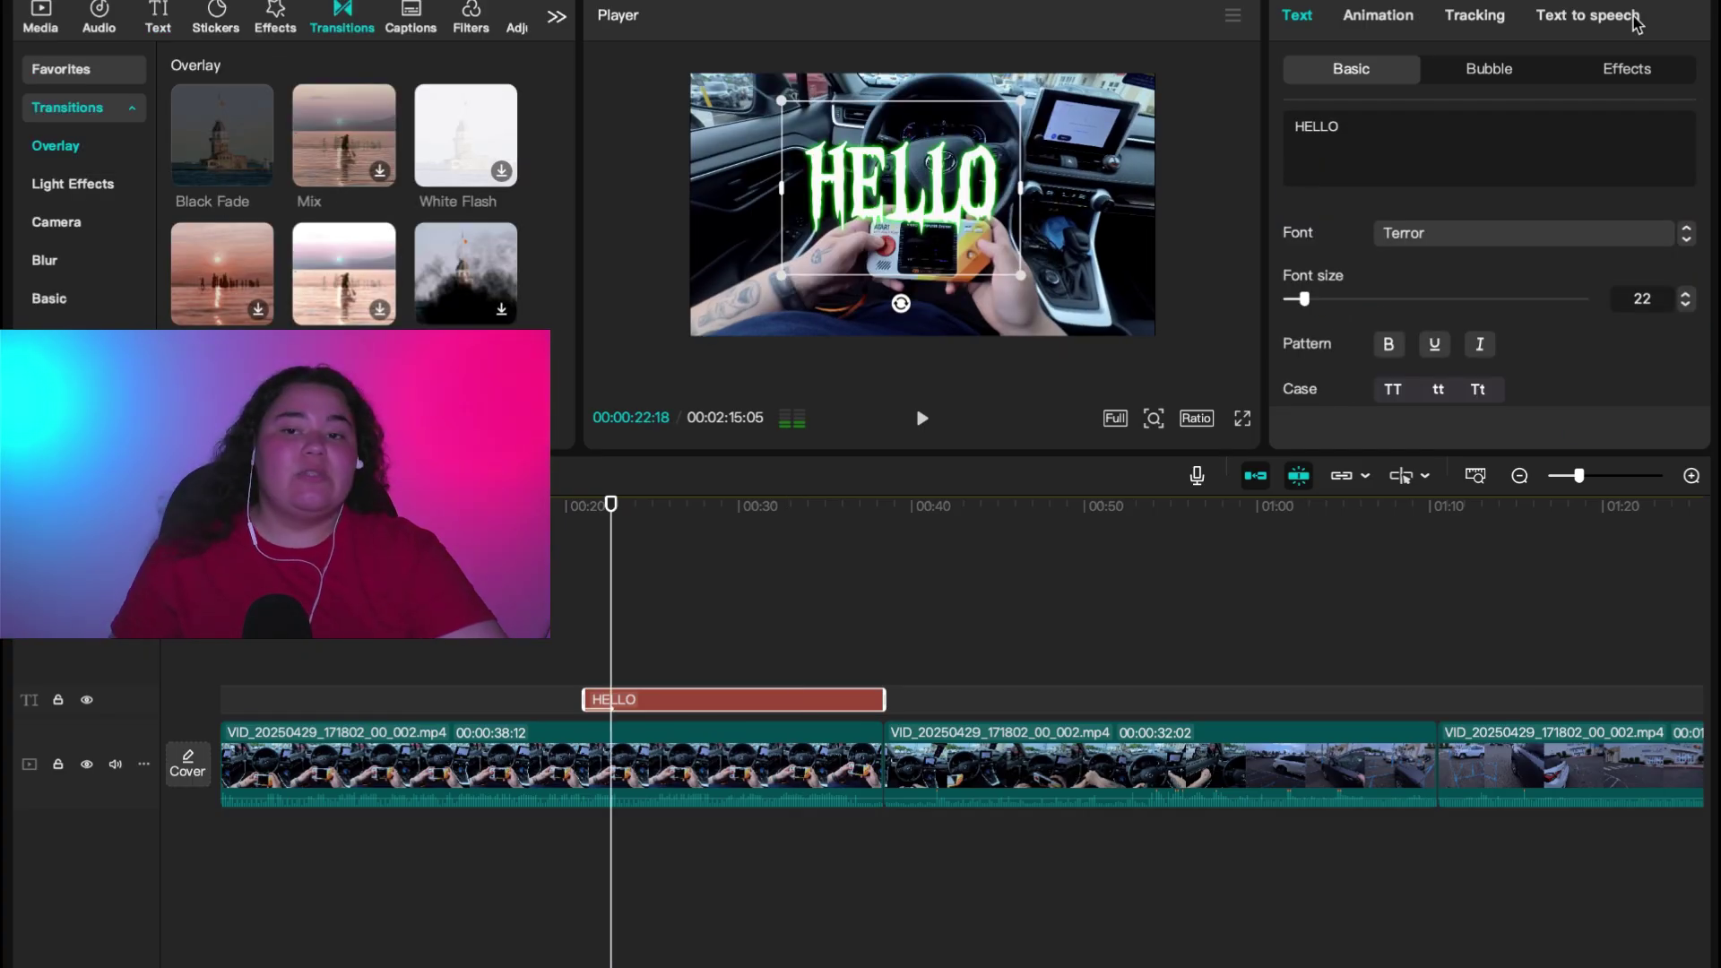
Preview several trending text-to-speech voices for the HELLO text, including Steady Male, Mujer Tierna, Storyteller Male and Thick Male.
click(1588, 16)
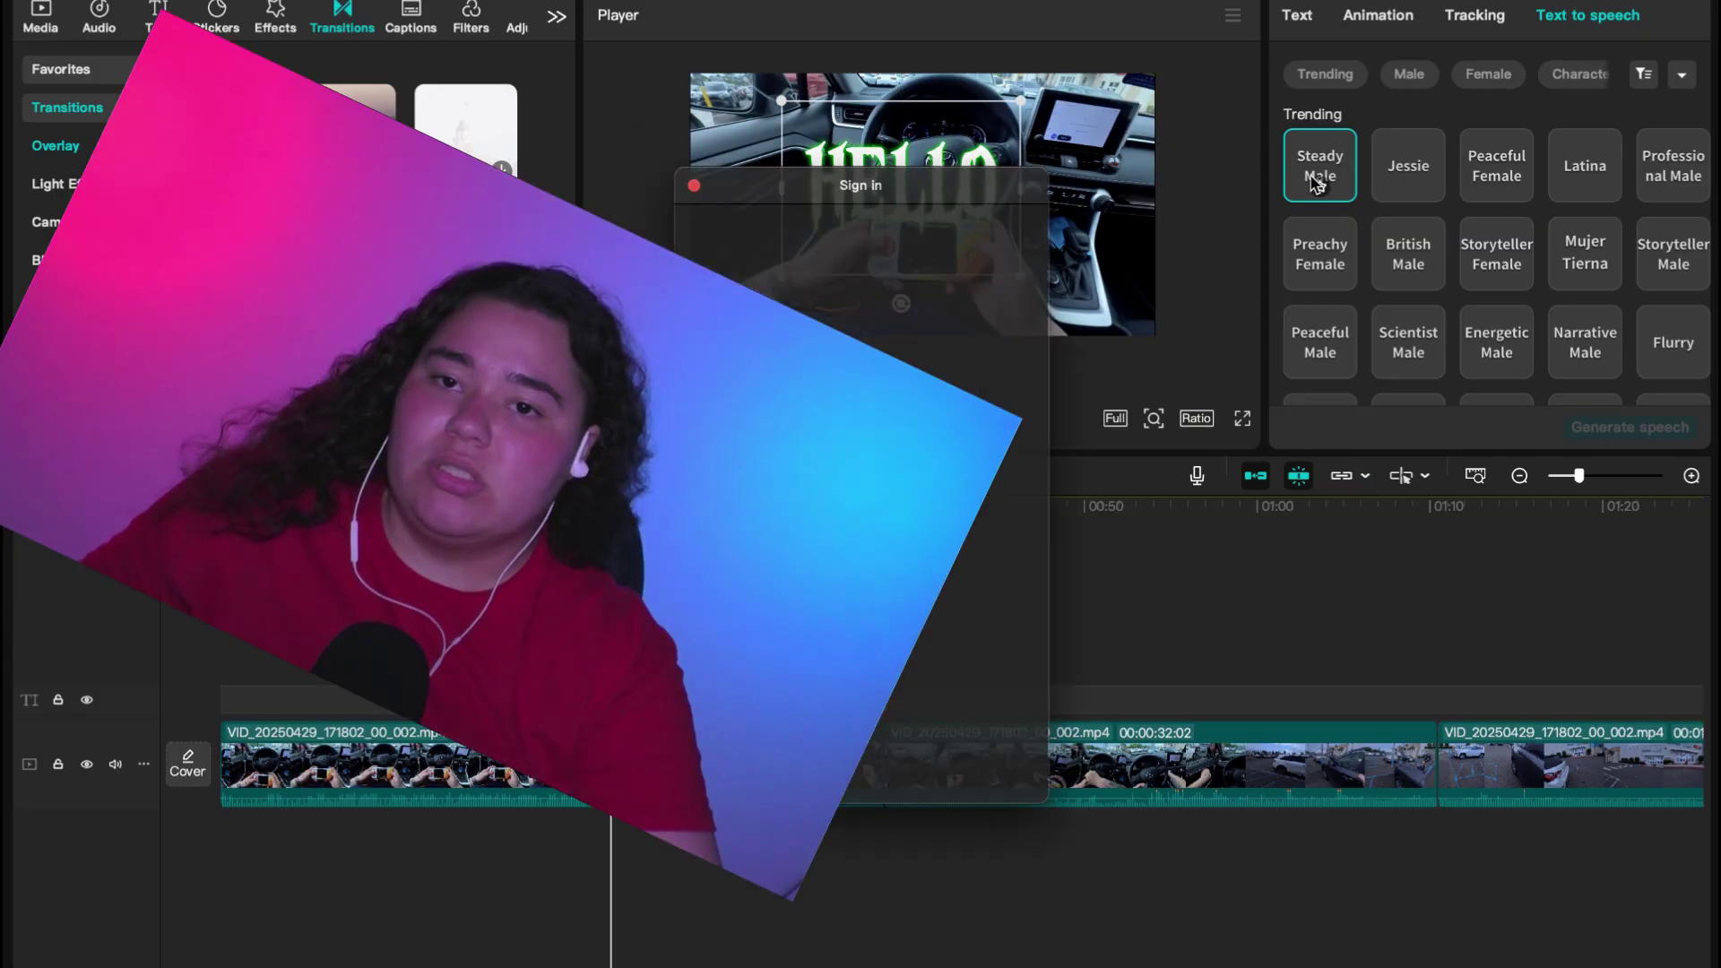
click(1319, 182)
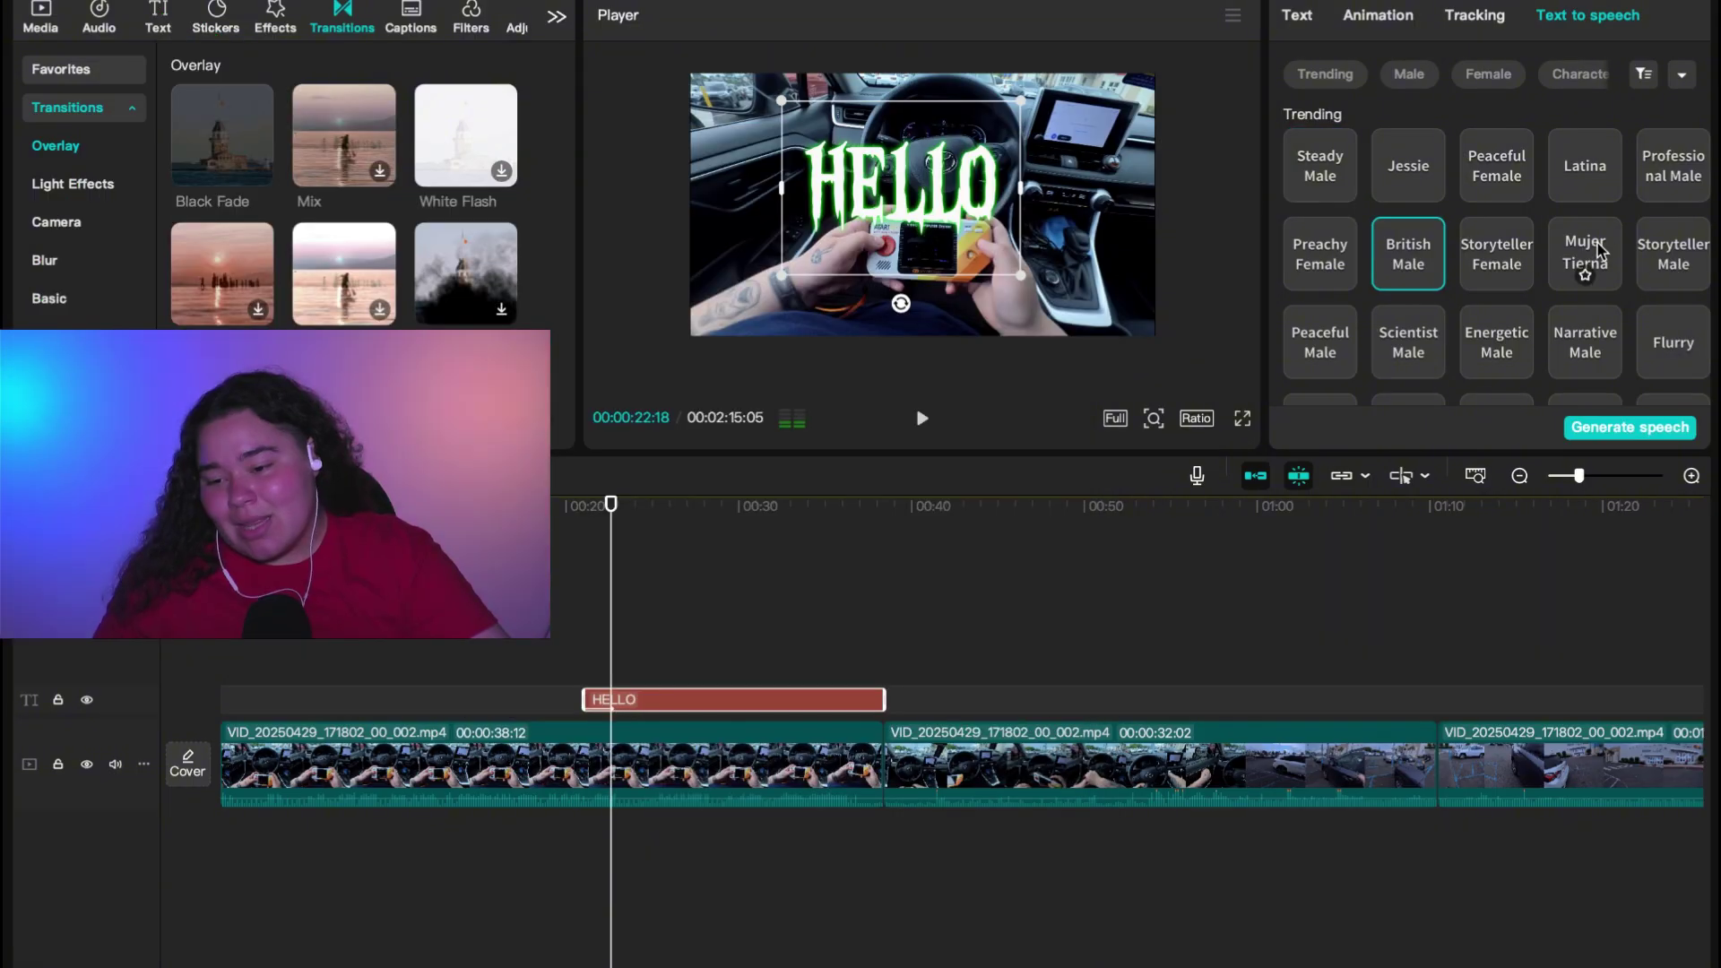
click(1598, 251)
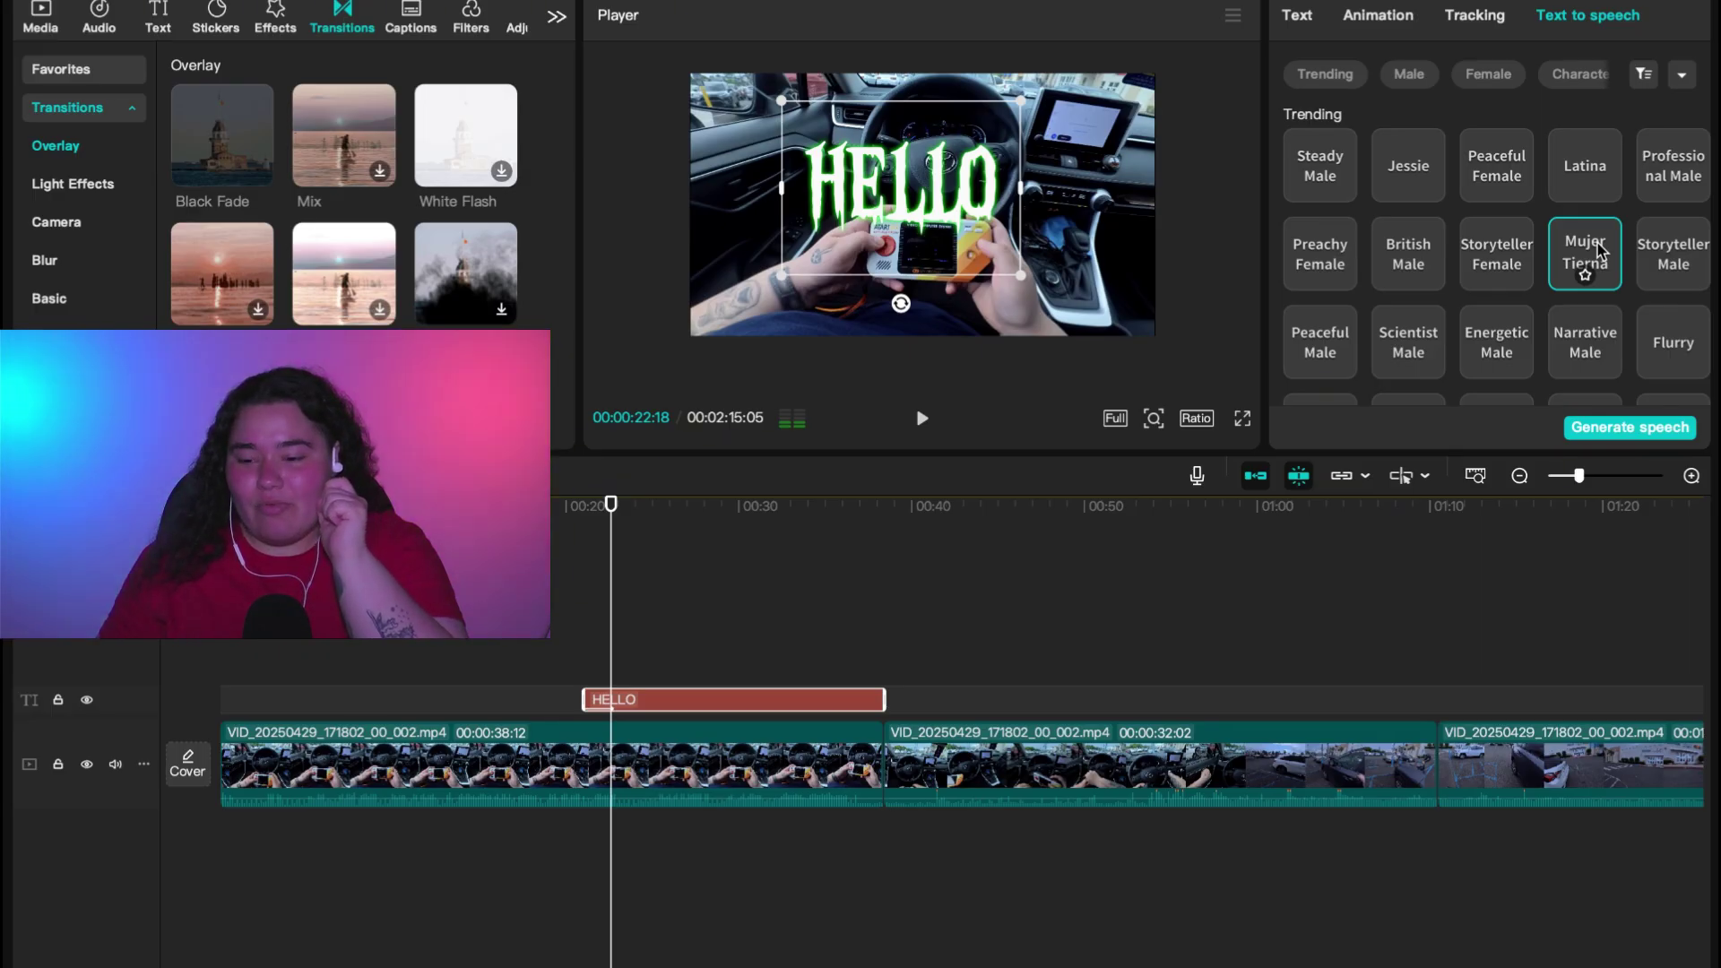
click(1685, 255)
scroll(1641, 381, down, 3)
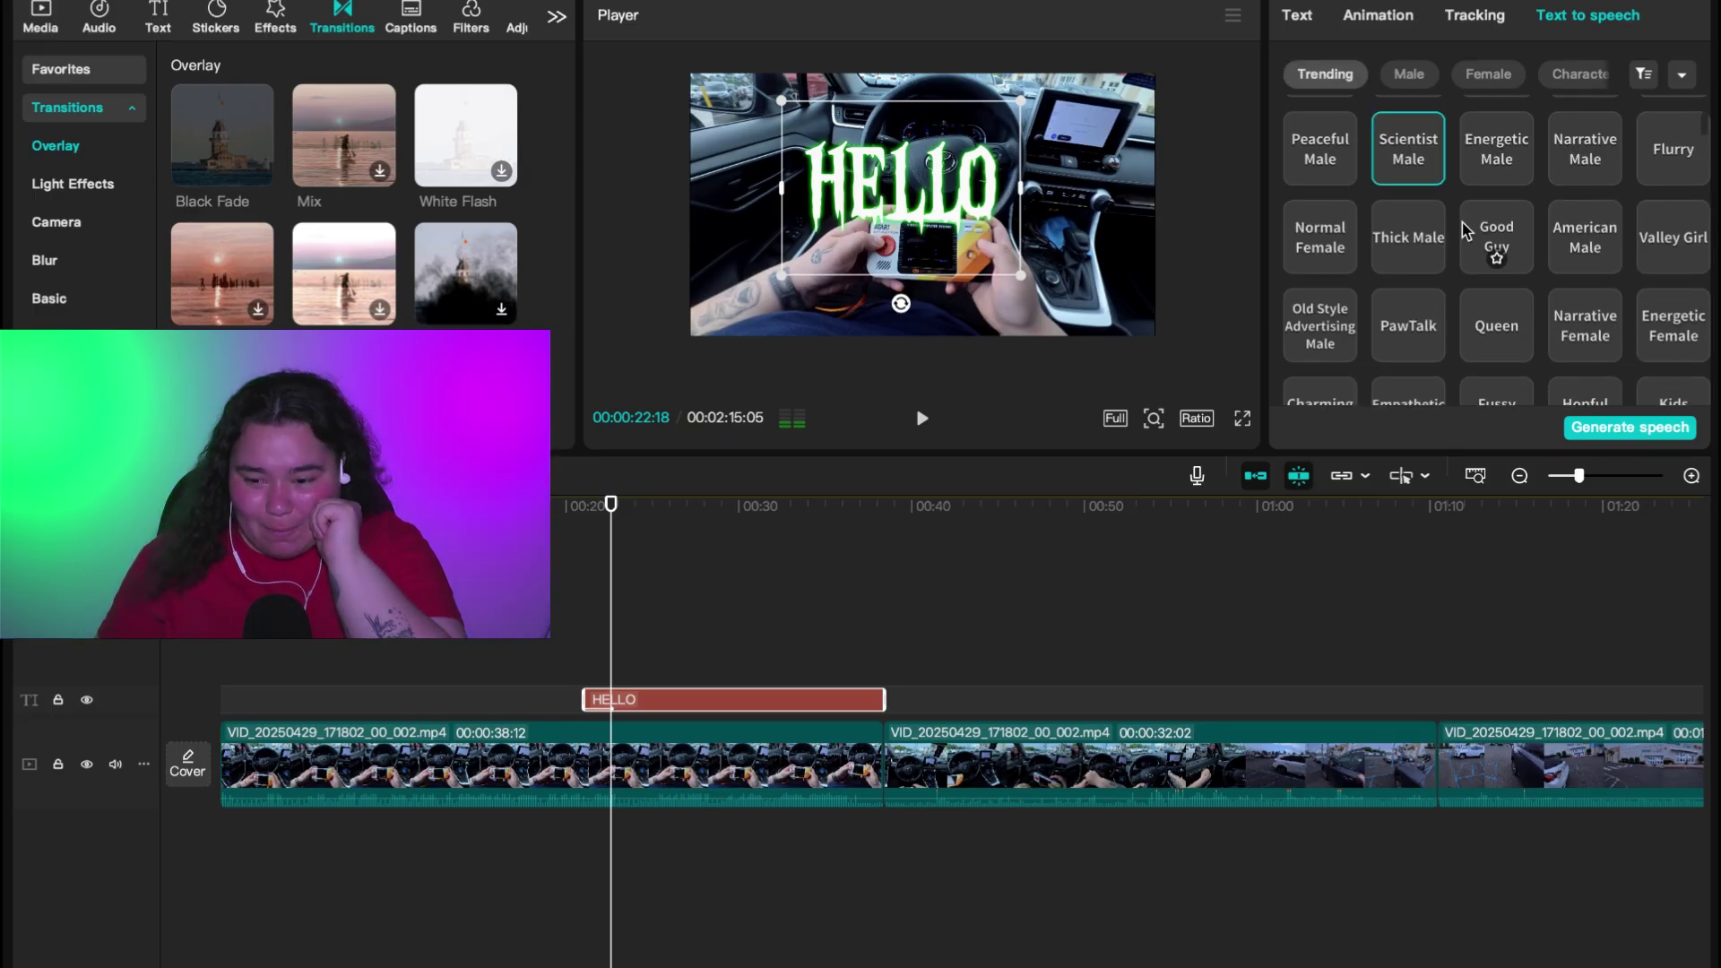
click(1407, 238)
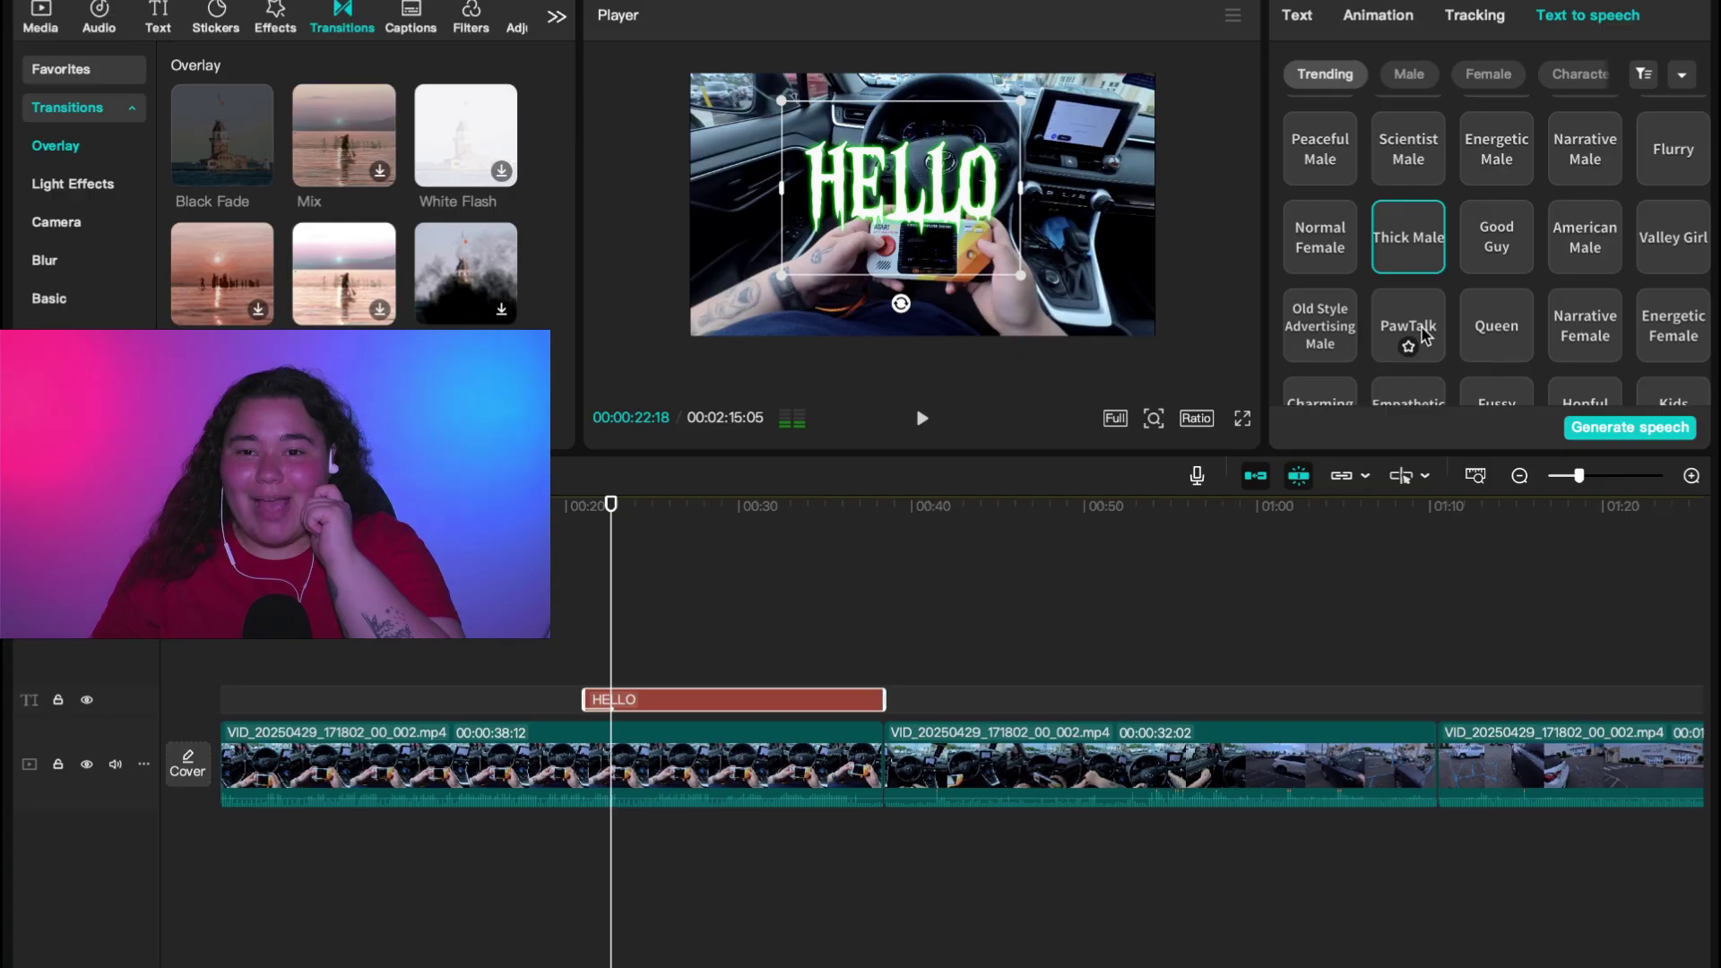
Audition the Opera voice and the Pop Lullaby female voice for the Little booty Matters text.
scroll(1670, 242, down, 2)
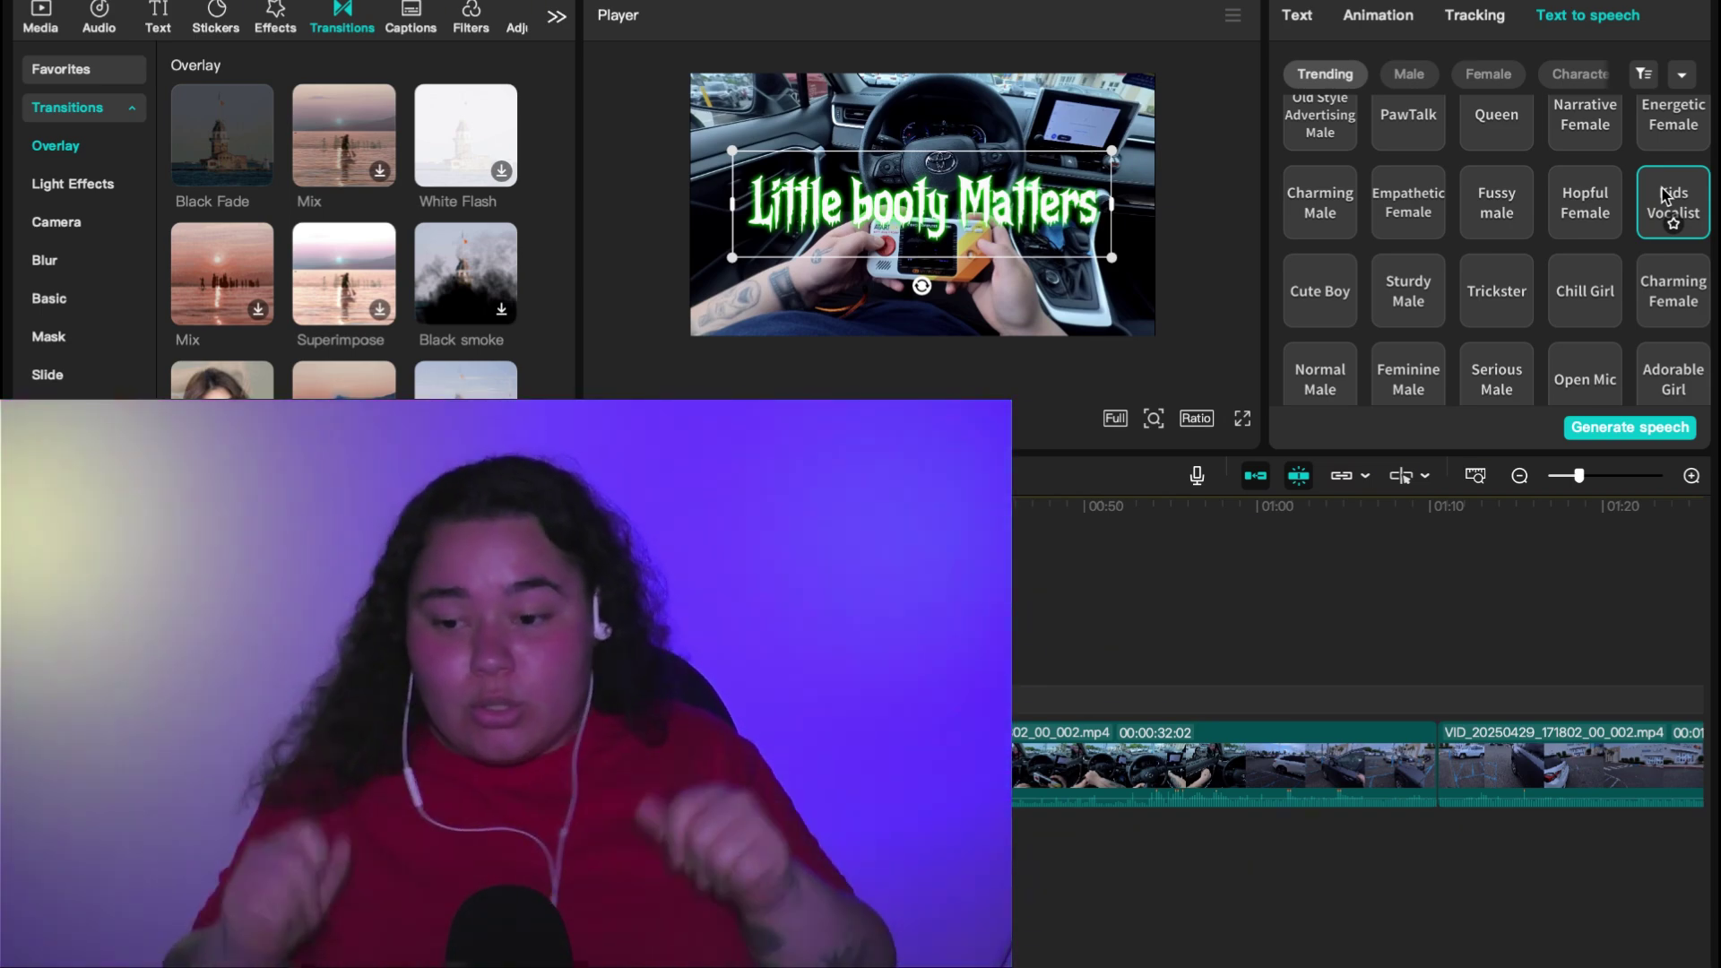
scroll(1613, 224, down, 5)
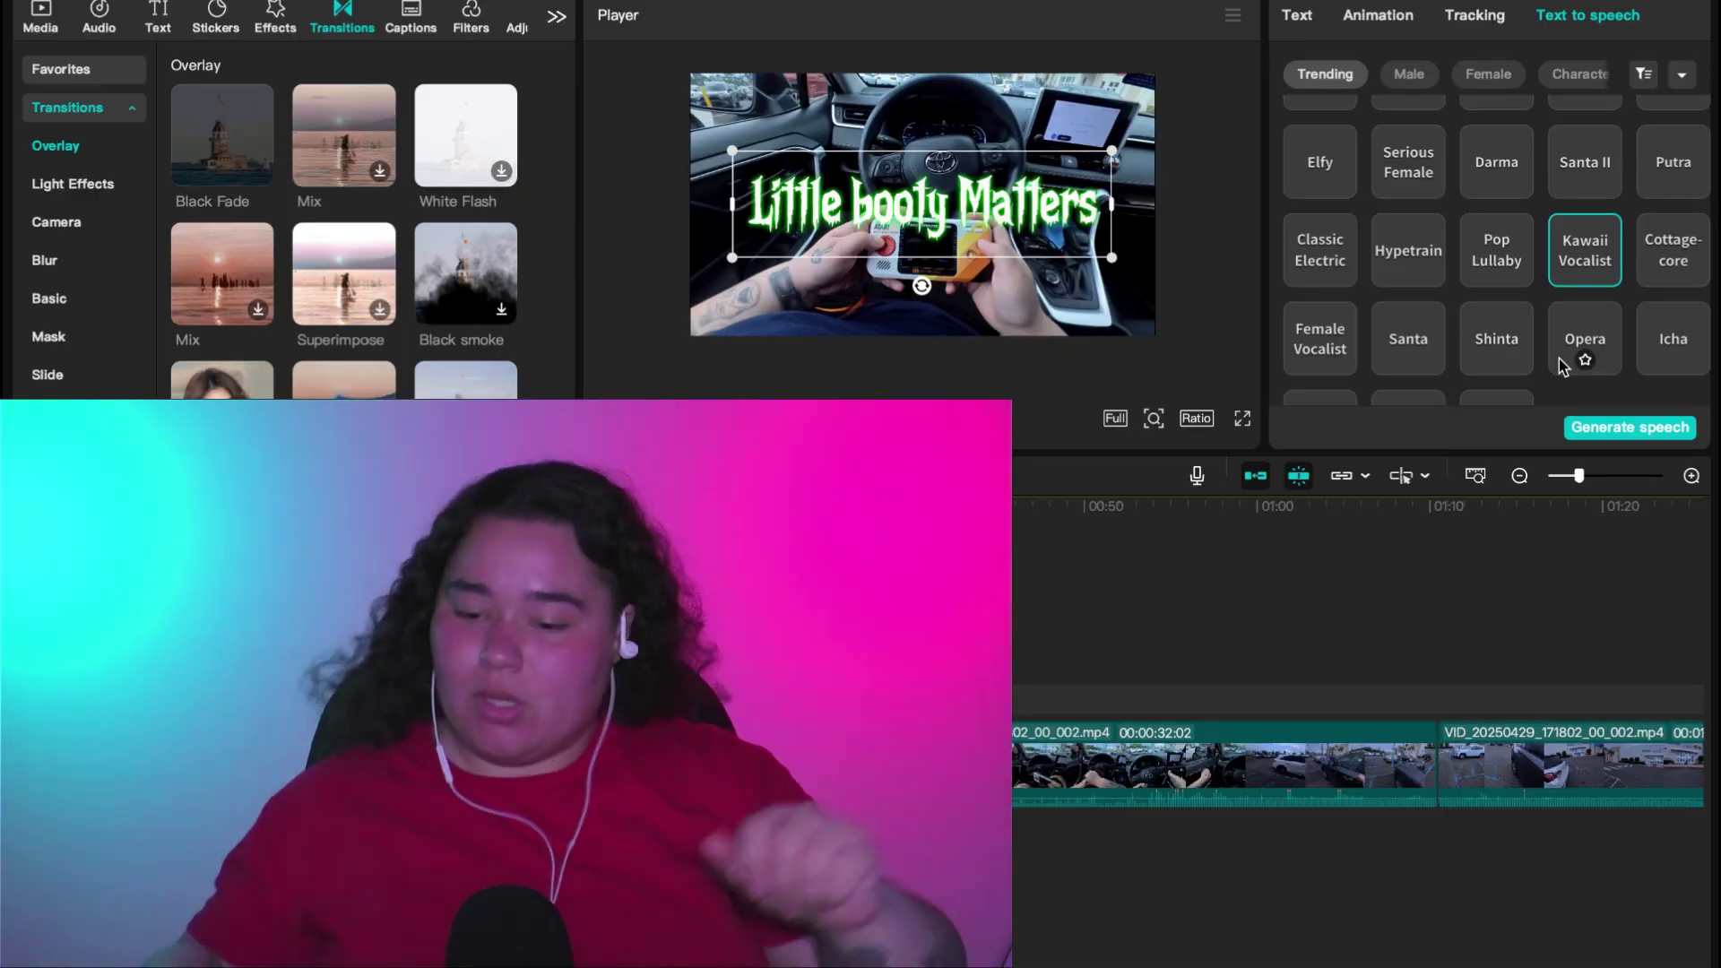
scroll(1570, 361, down, 1)
click(1599, 300)
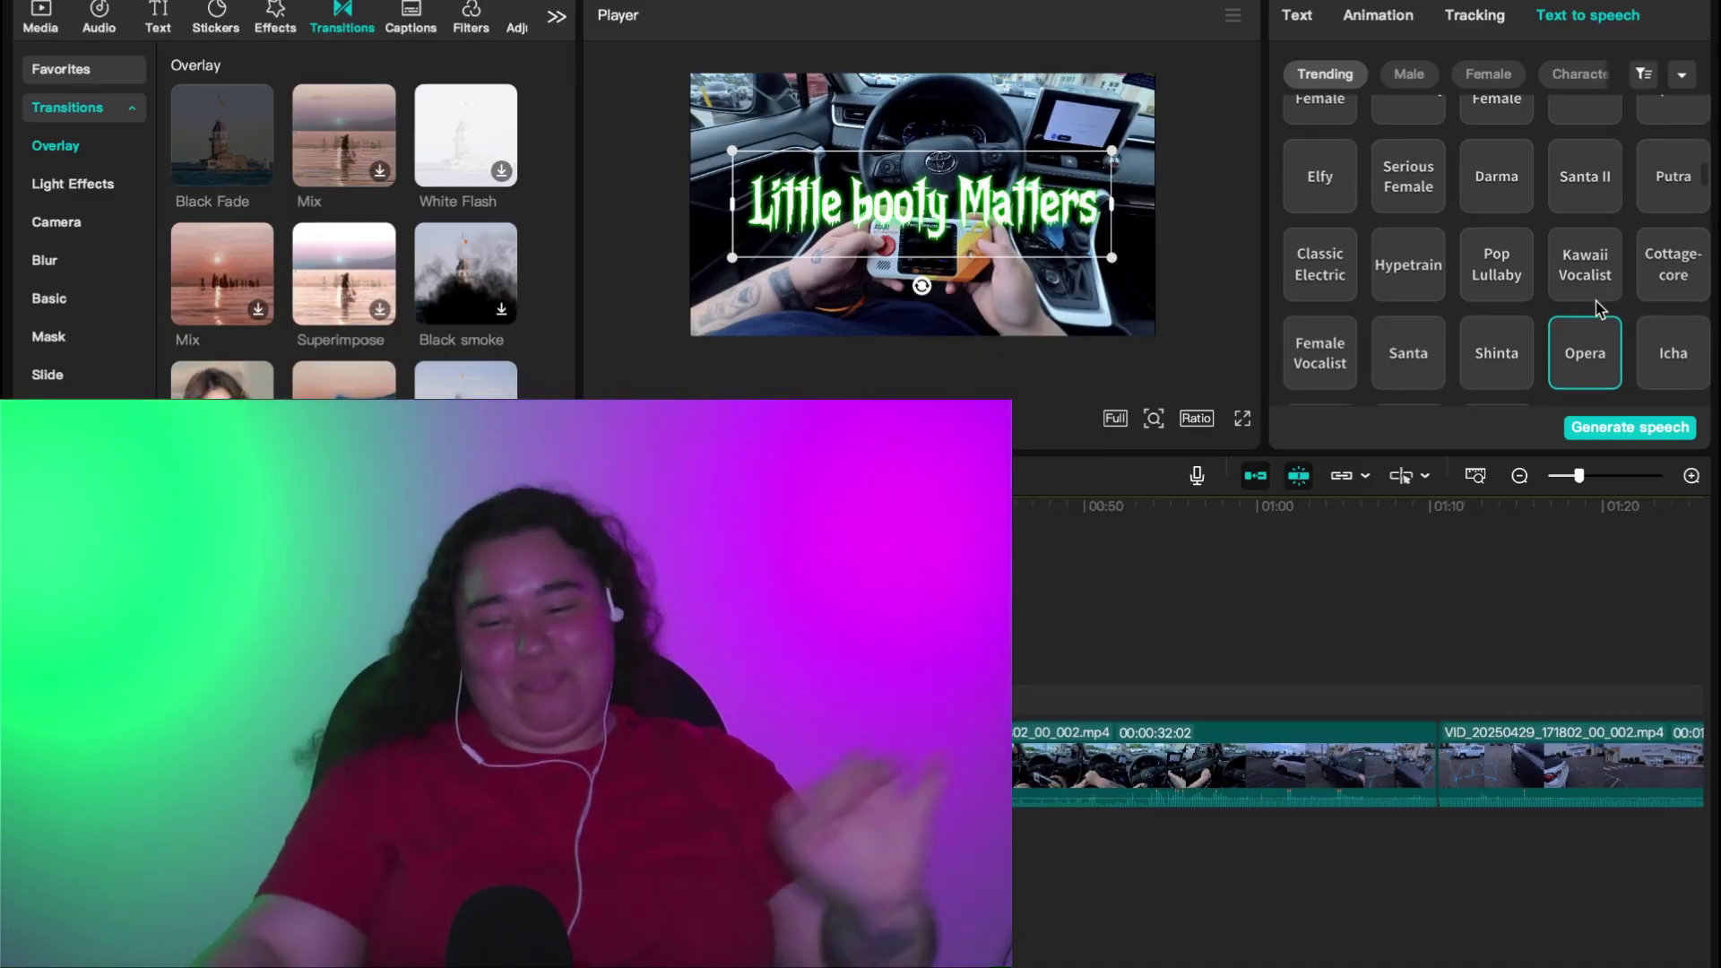
scroll(1595, 301, down, 3)
scroll(1606, 291, up, 1)
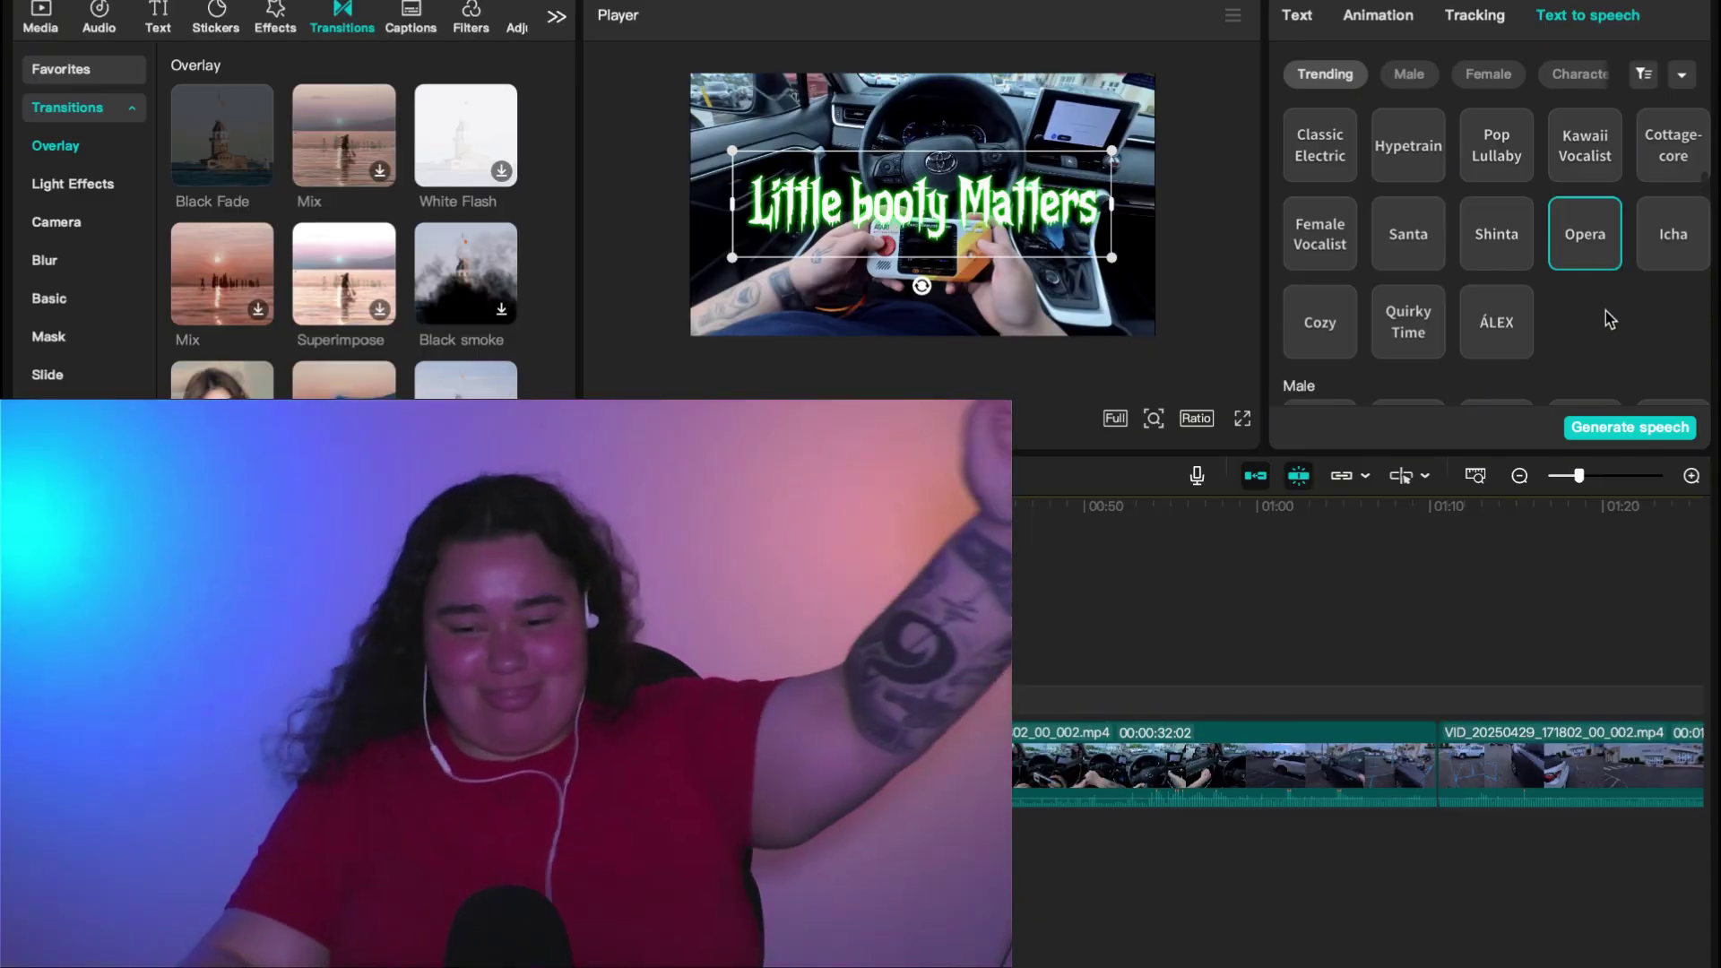
mouse_move(1578, 240)
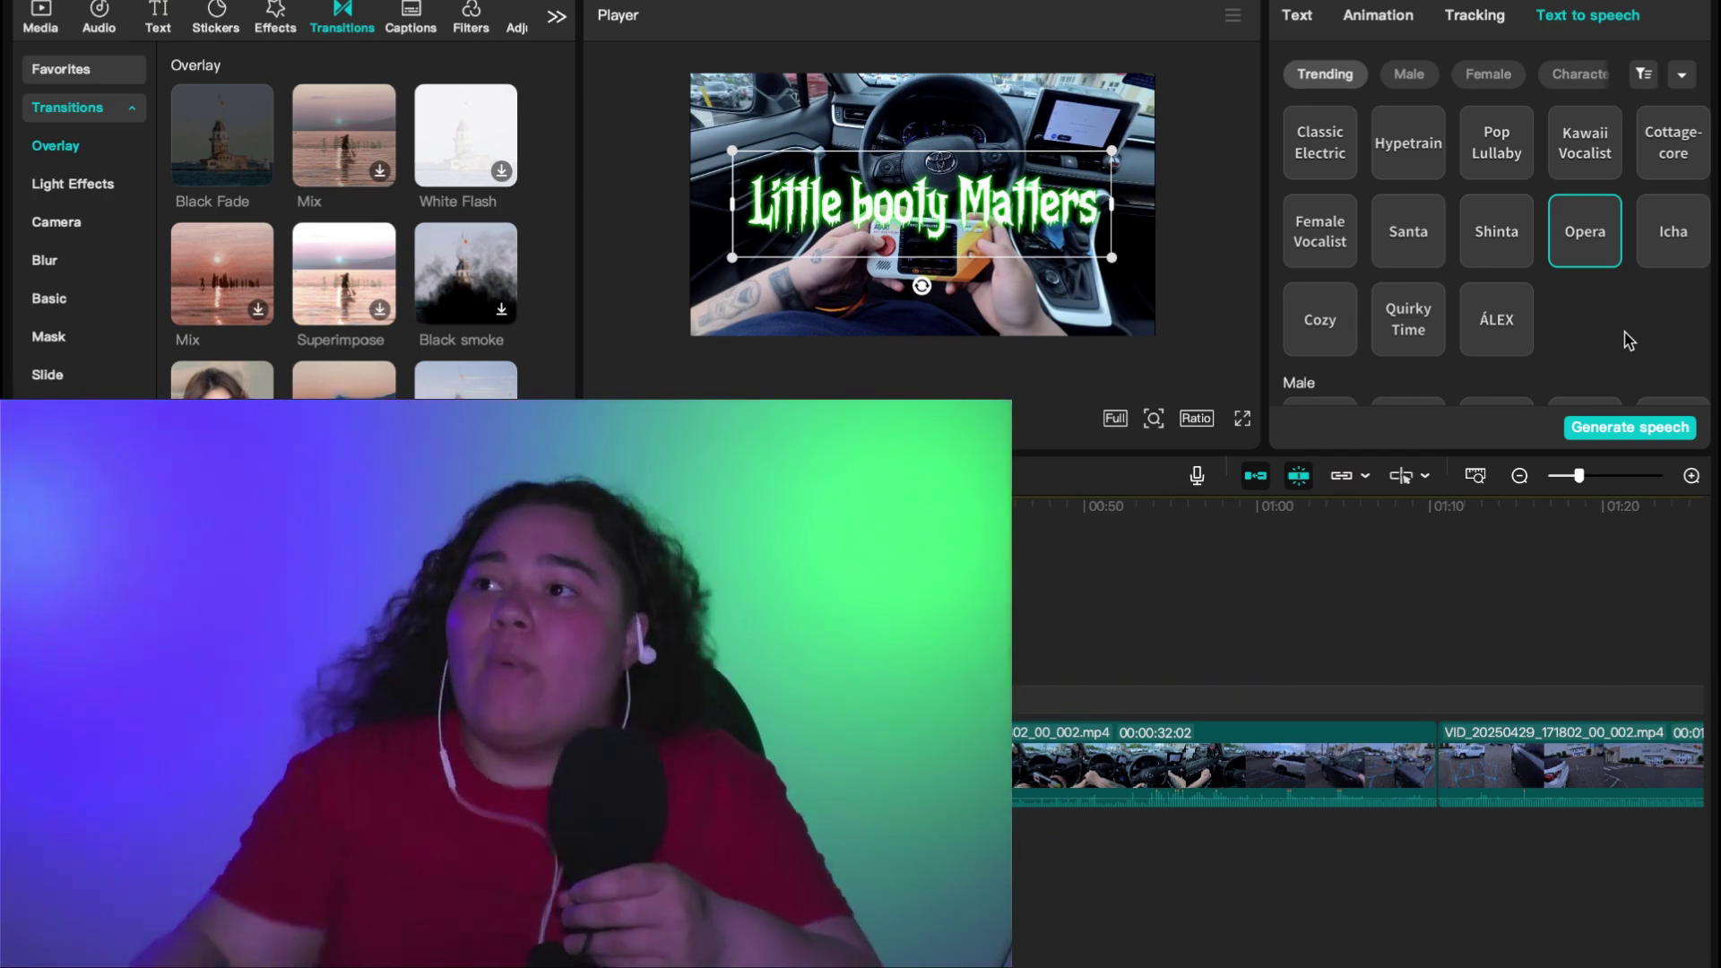
click(1585, 242)
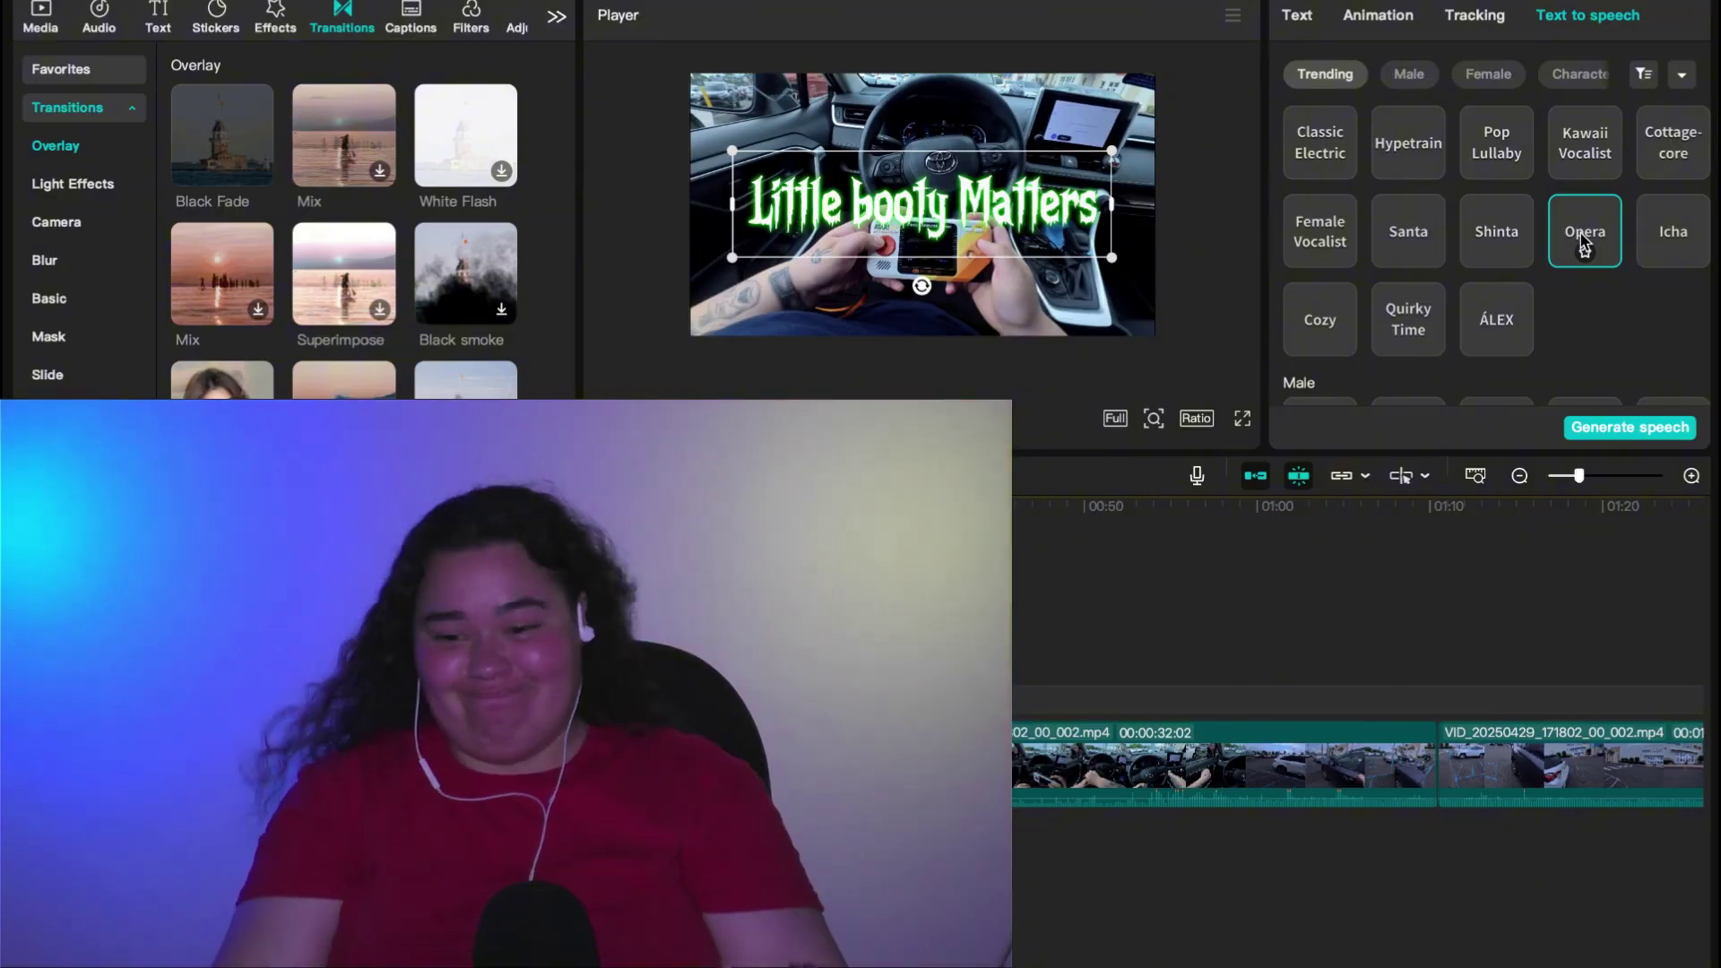
click(1488, 74)
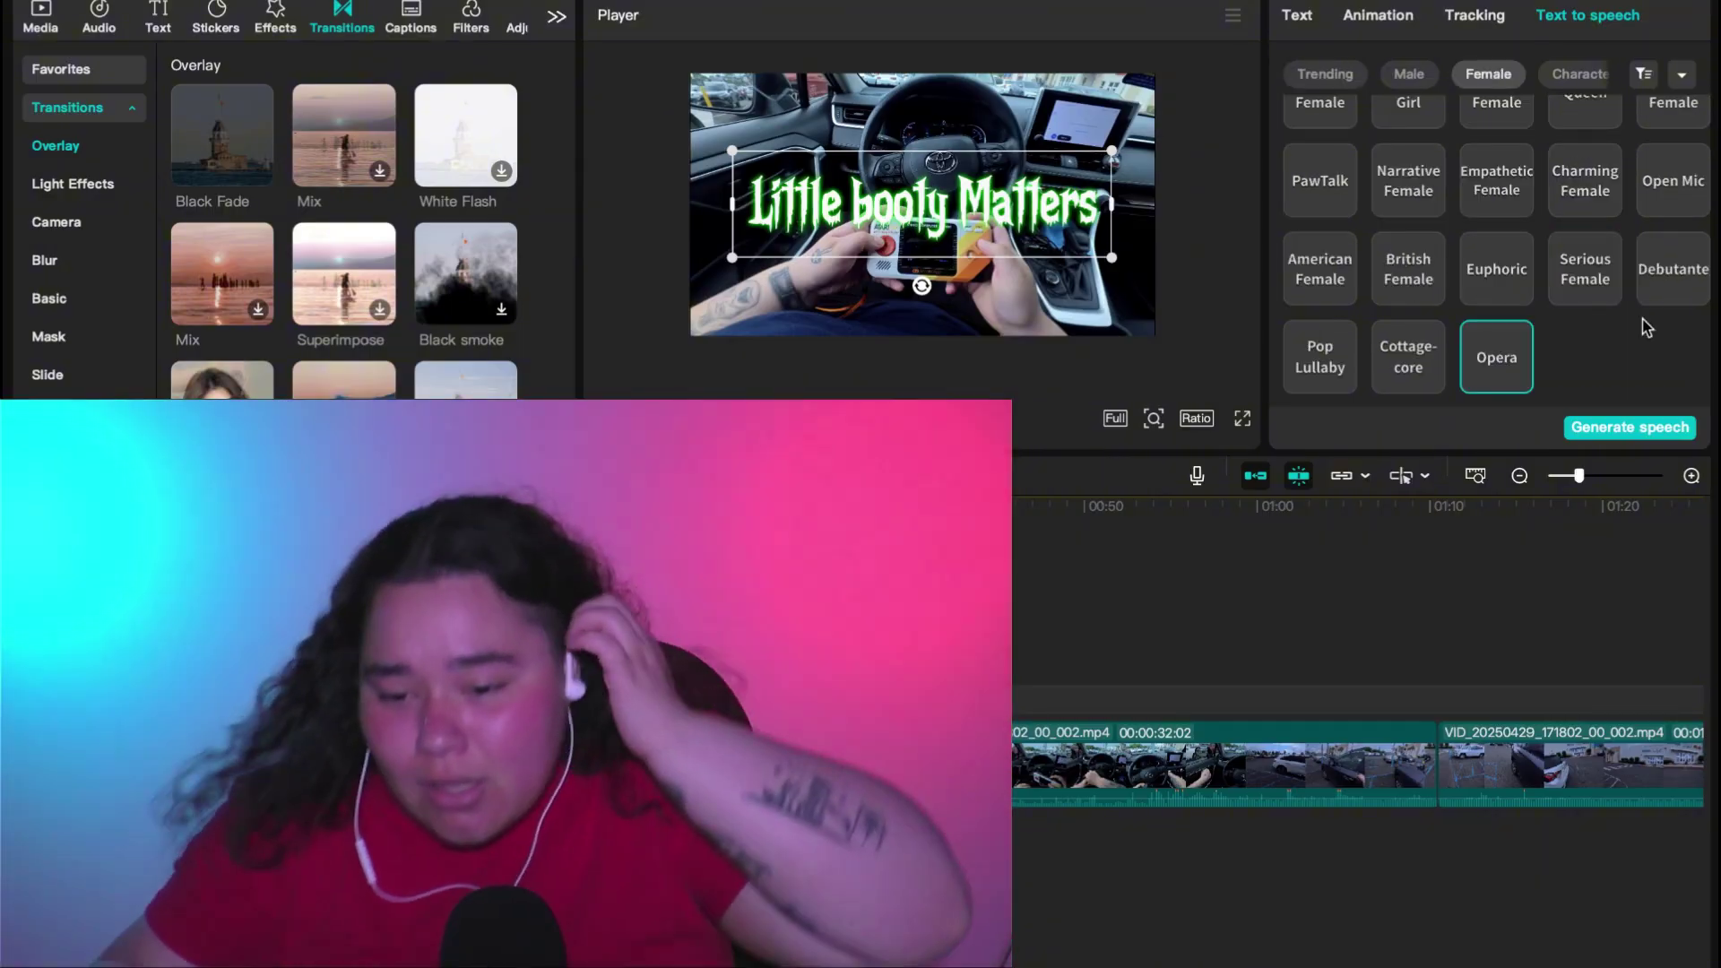
click(1334, 351)
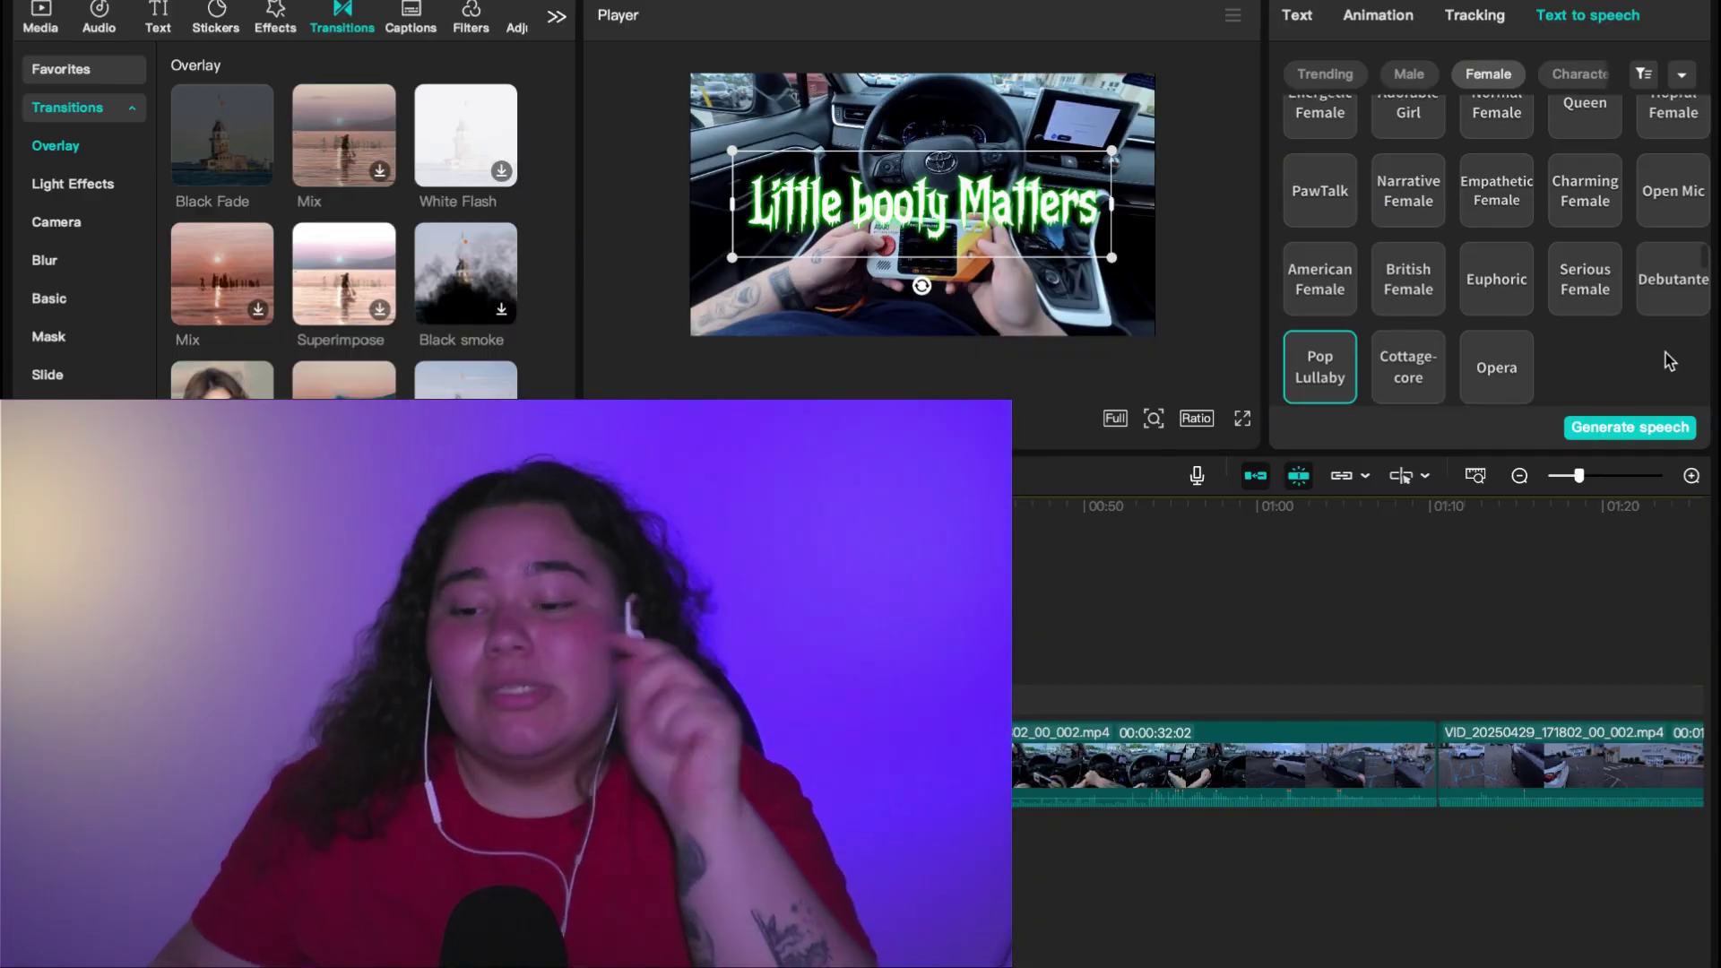
Audition the Memesong voices Euphoric, Hypetrain, Cottagecore, Cozy and Open Mic for the Little booty Matters text.
scroll(1665, 353, up, 1)
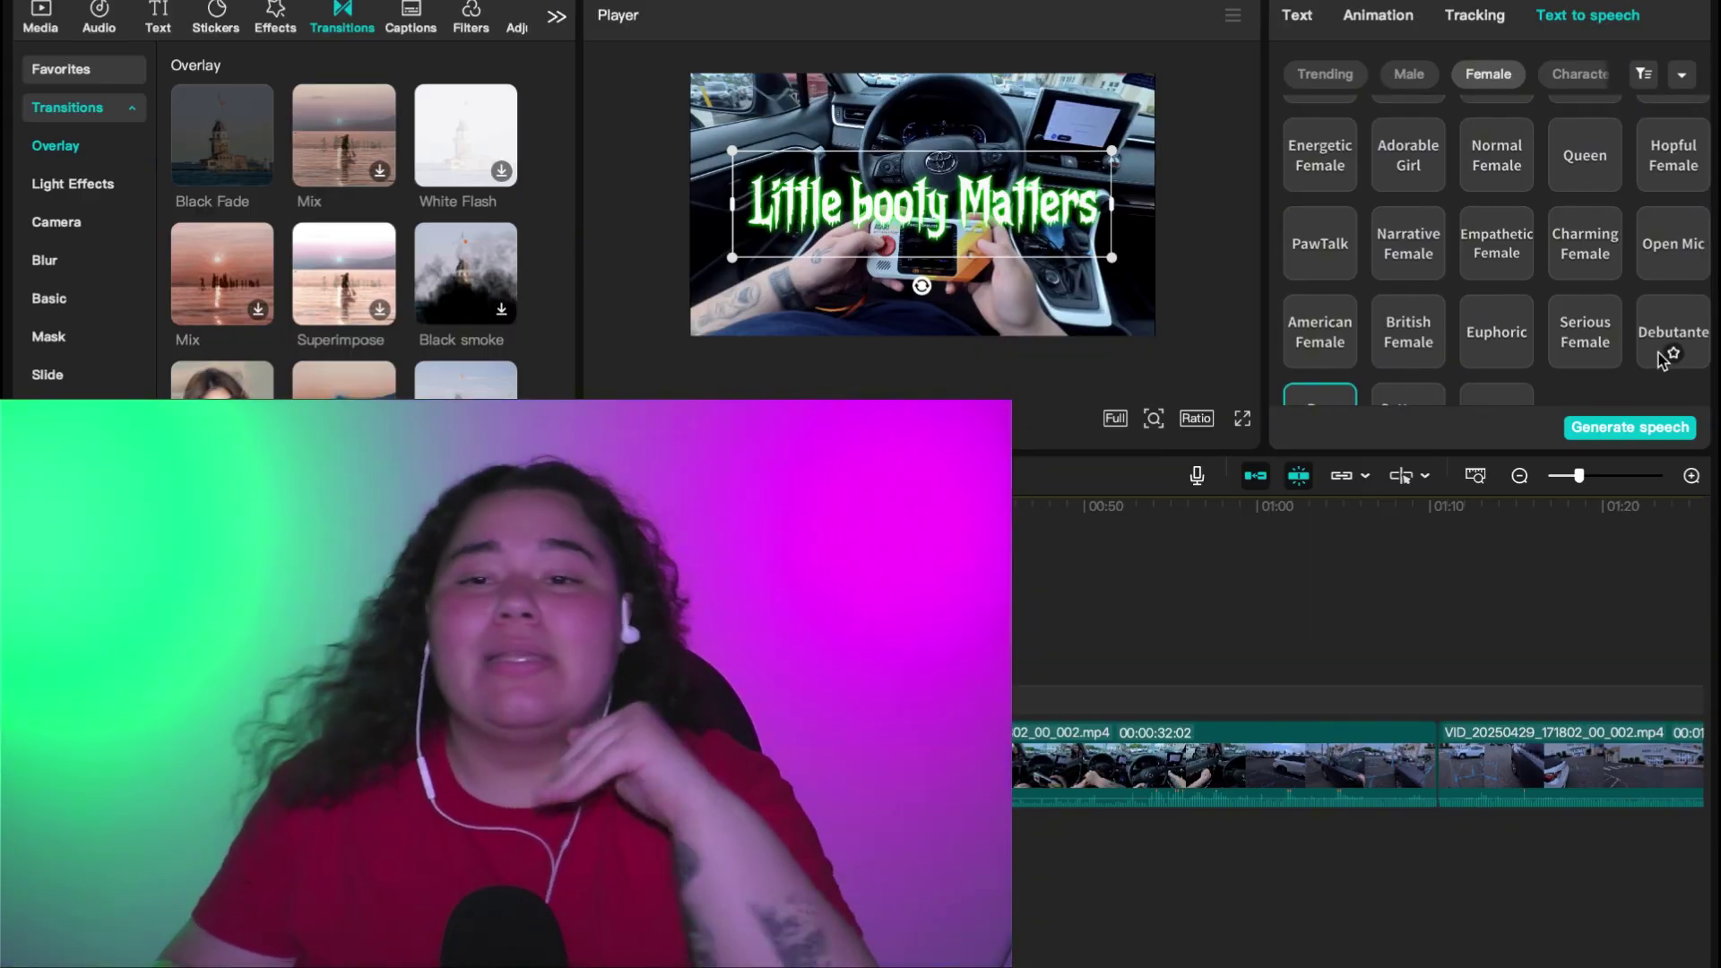
scroll(1665, 359, up, 2)
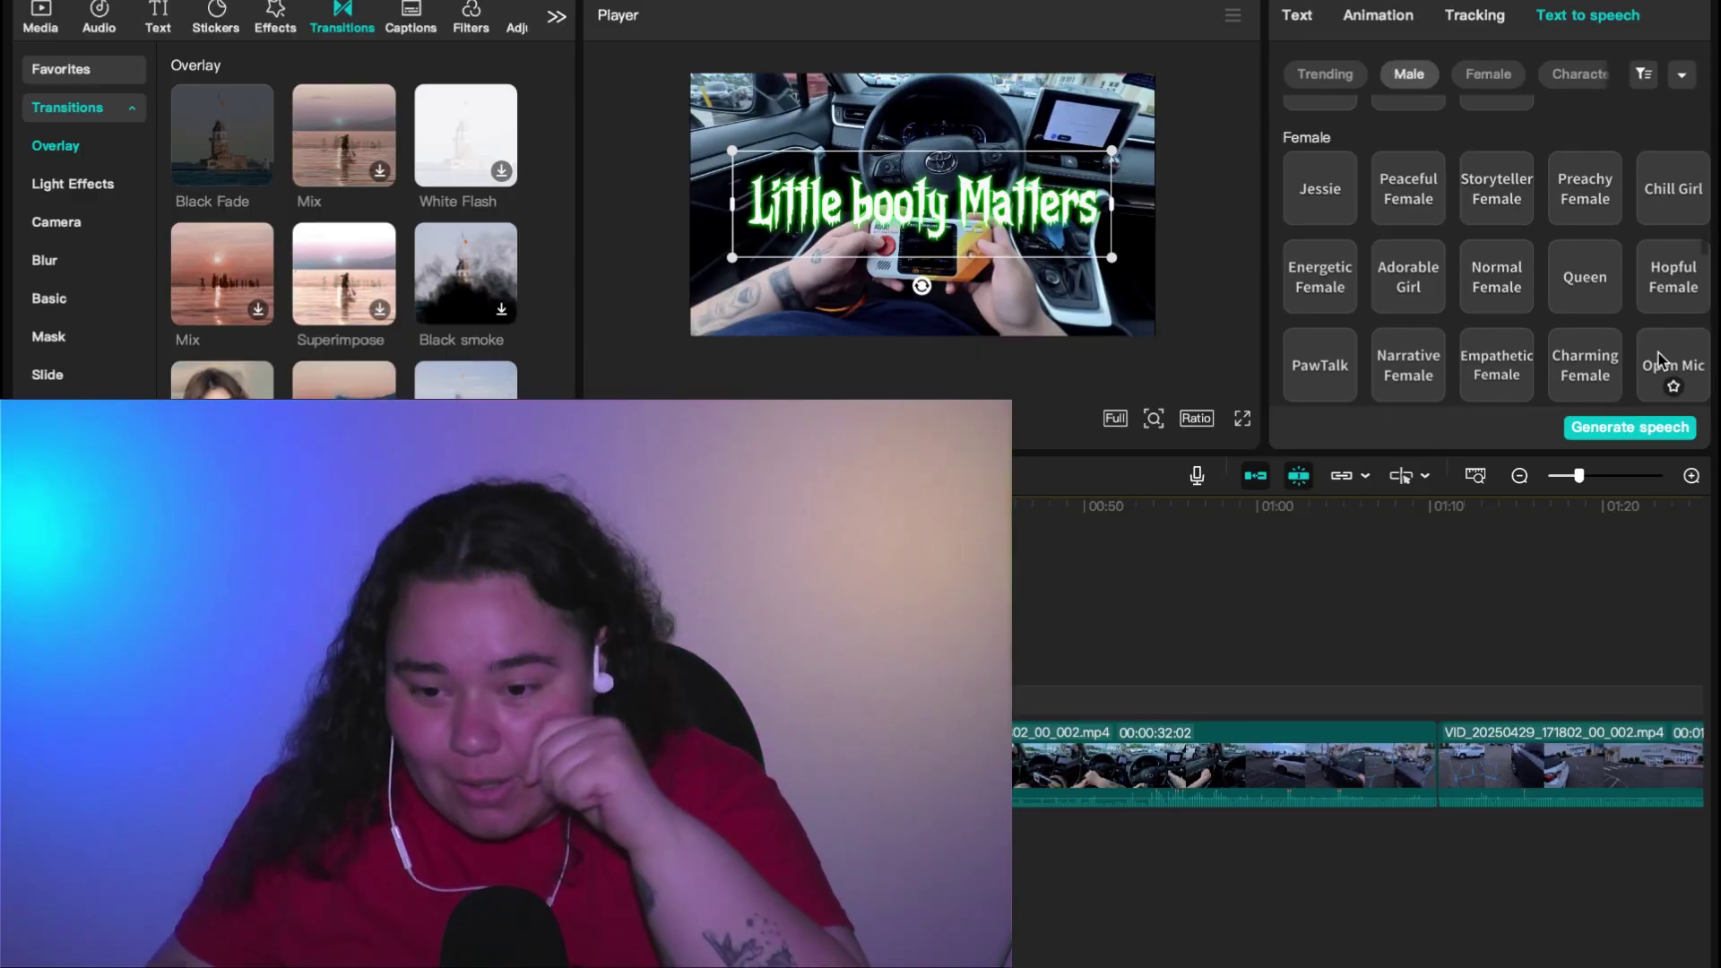
scroll(1601, 313, down, 1)
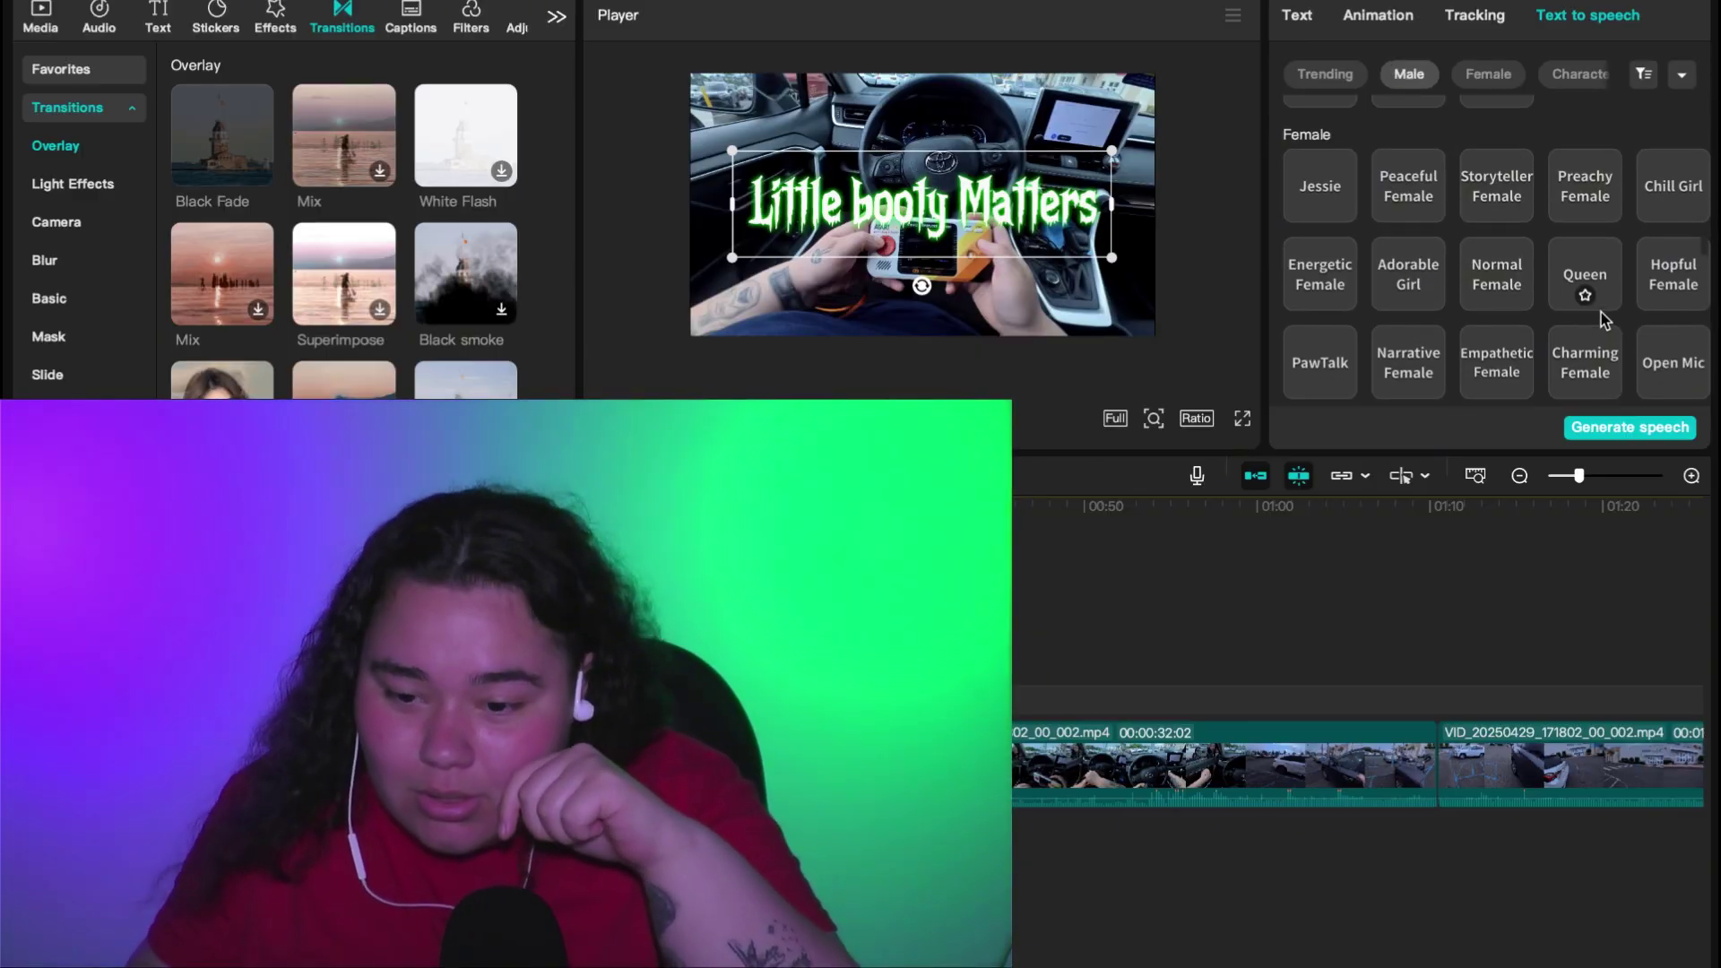
scroll(1602, 312, down, 2)
scroll(1601, 310, down, 1)
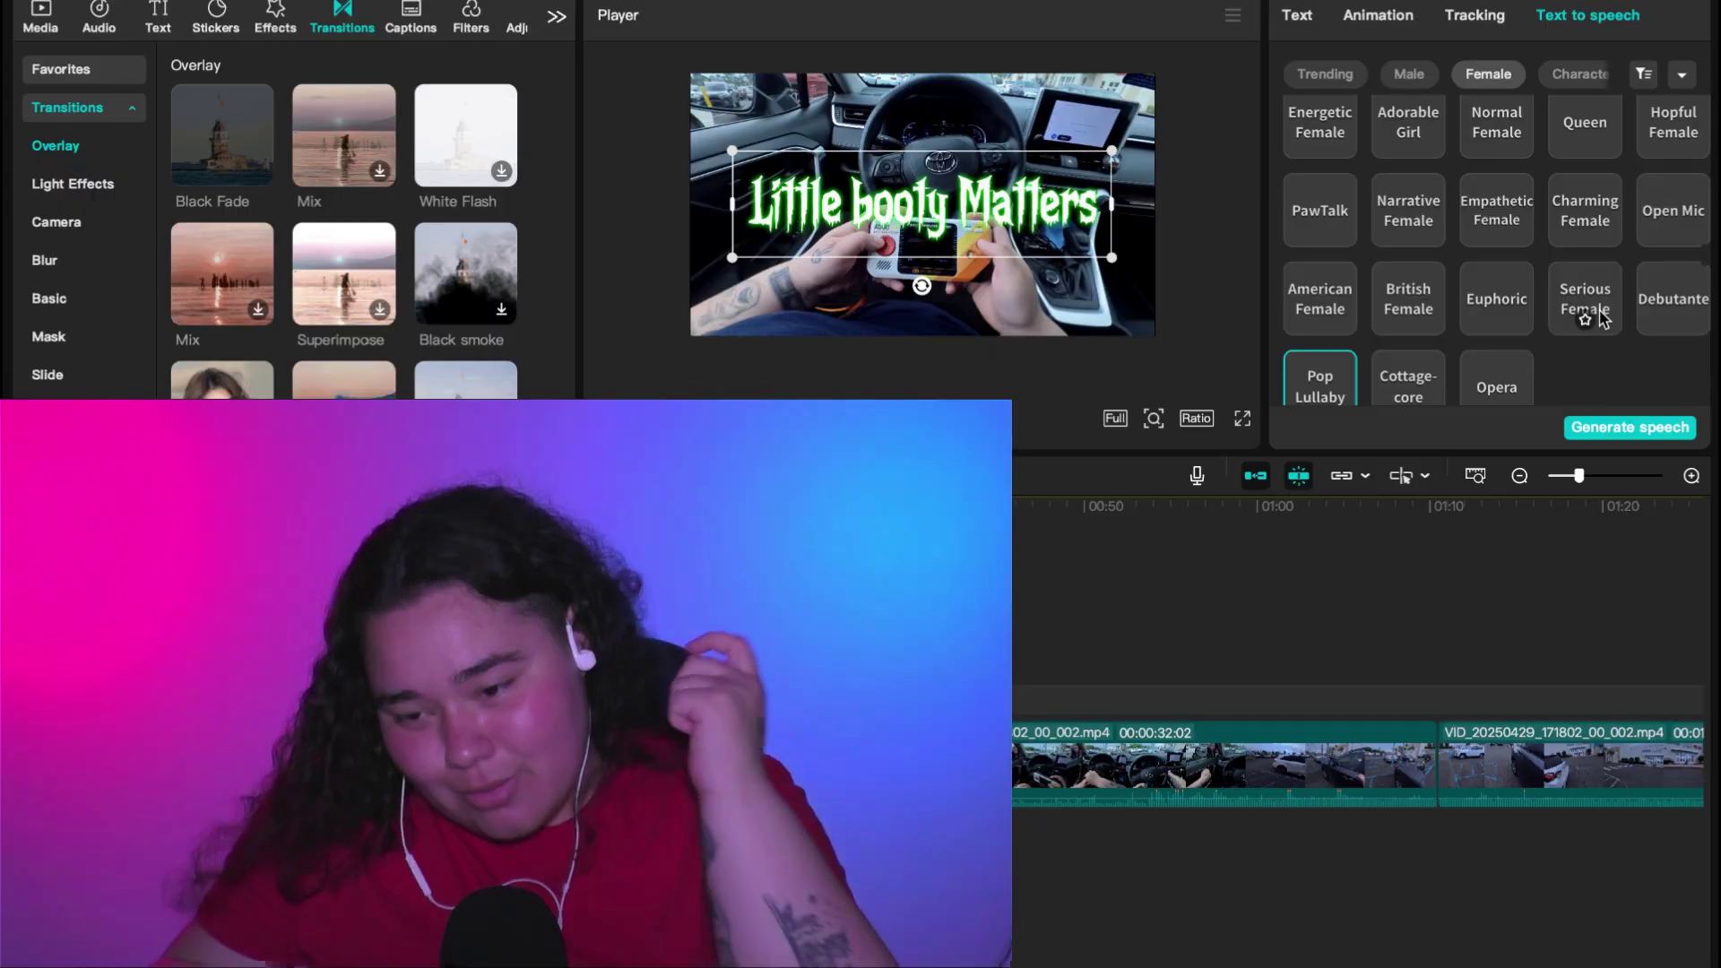
scroll(1601, 310, down, 5)
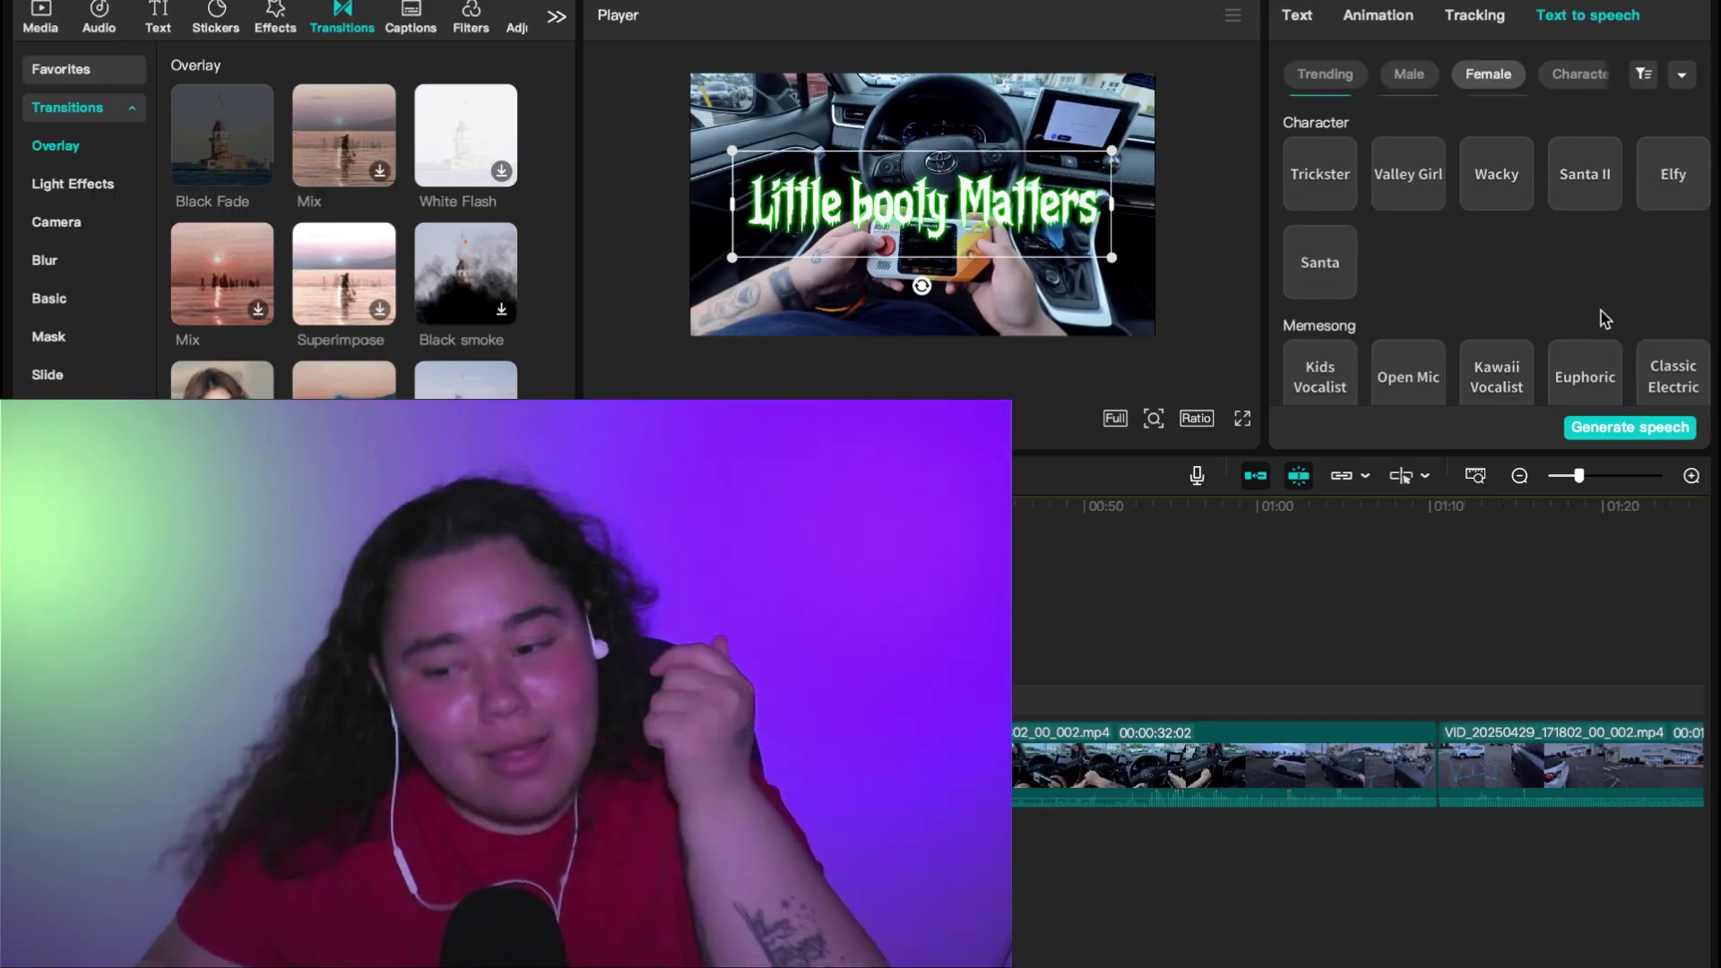
scroll(1602, 310, down, 2)
scroll(1579, 351, down, 1)
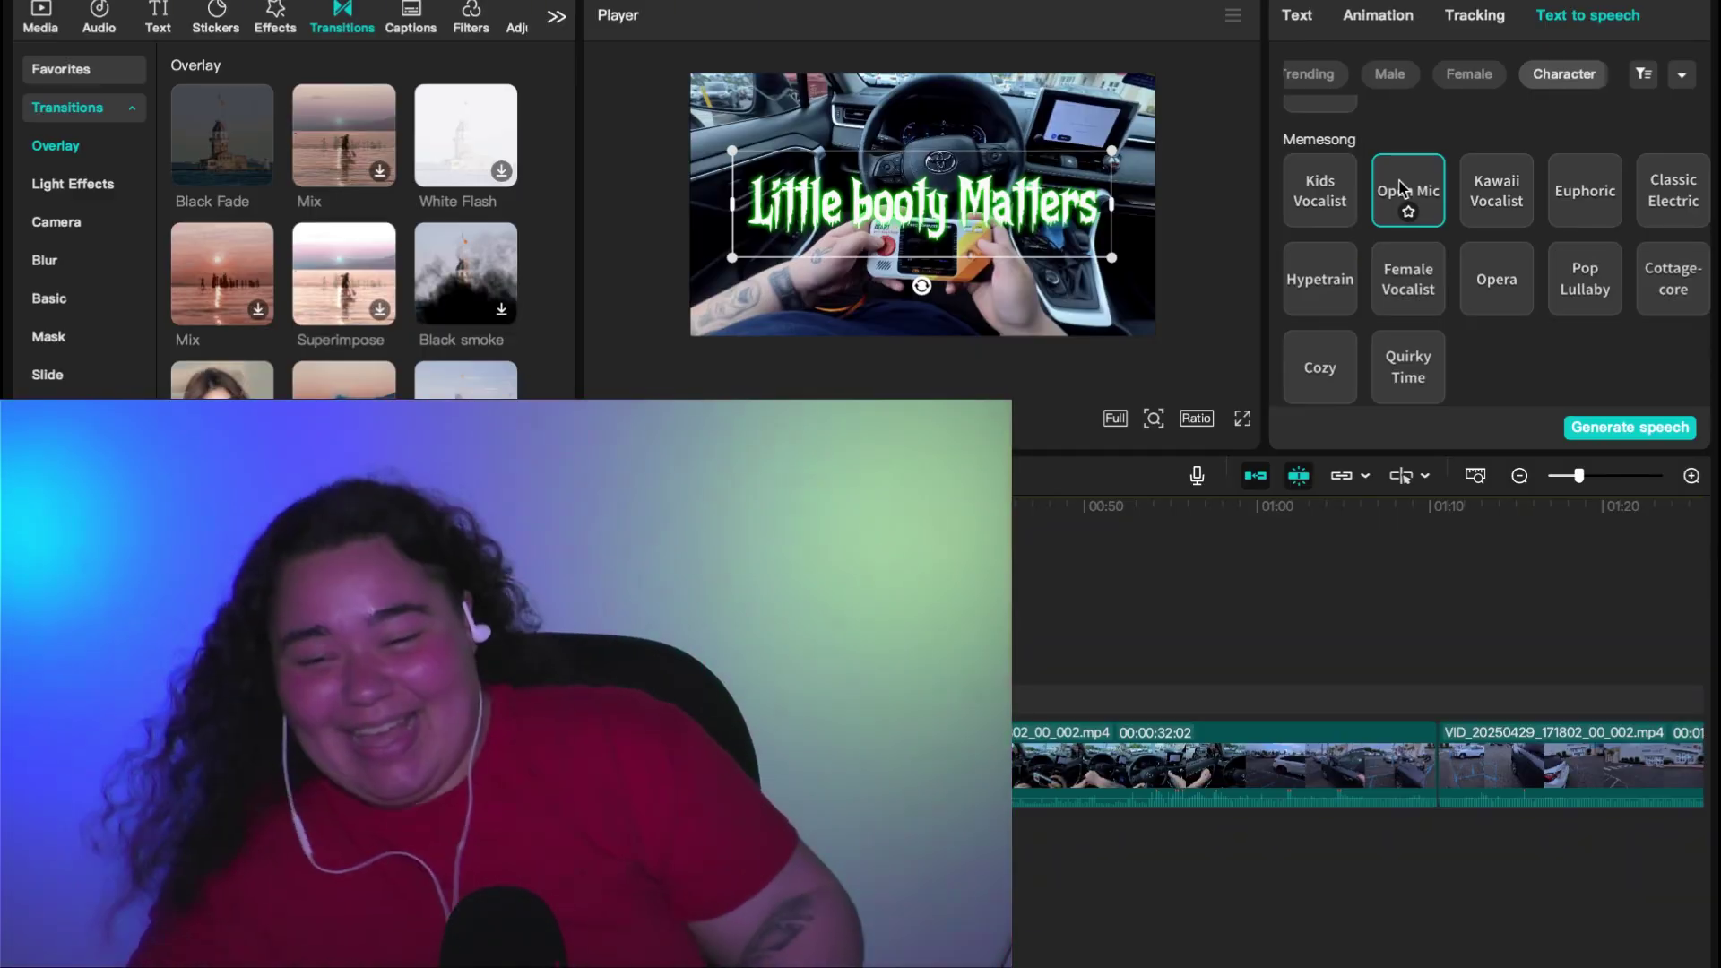
click(1585, 191)
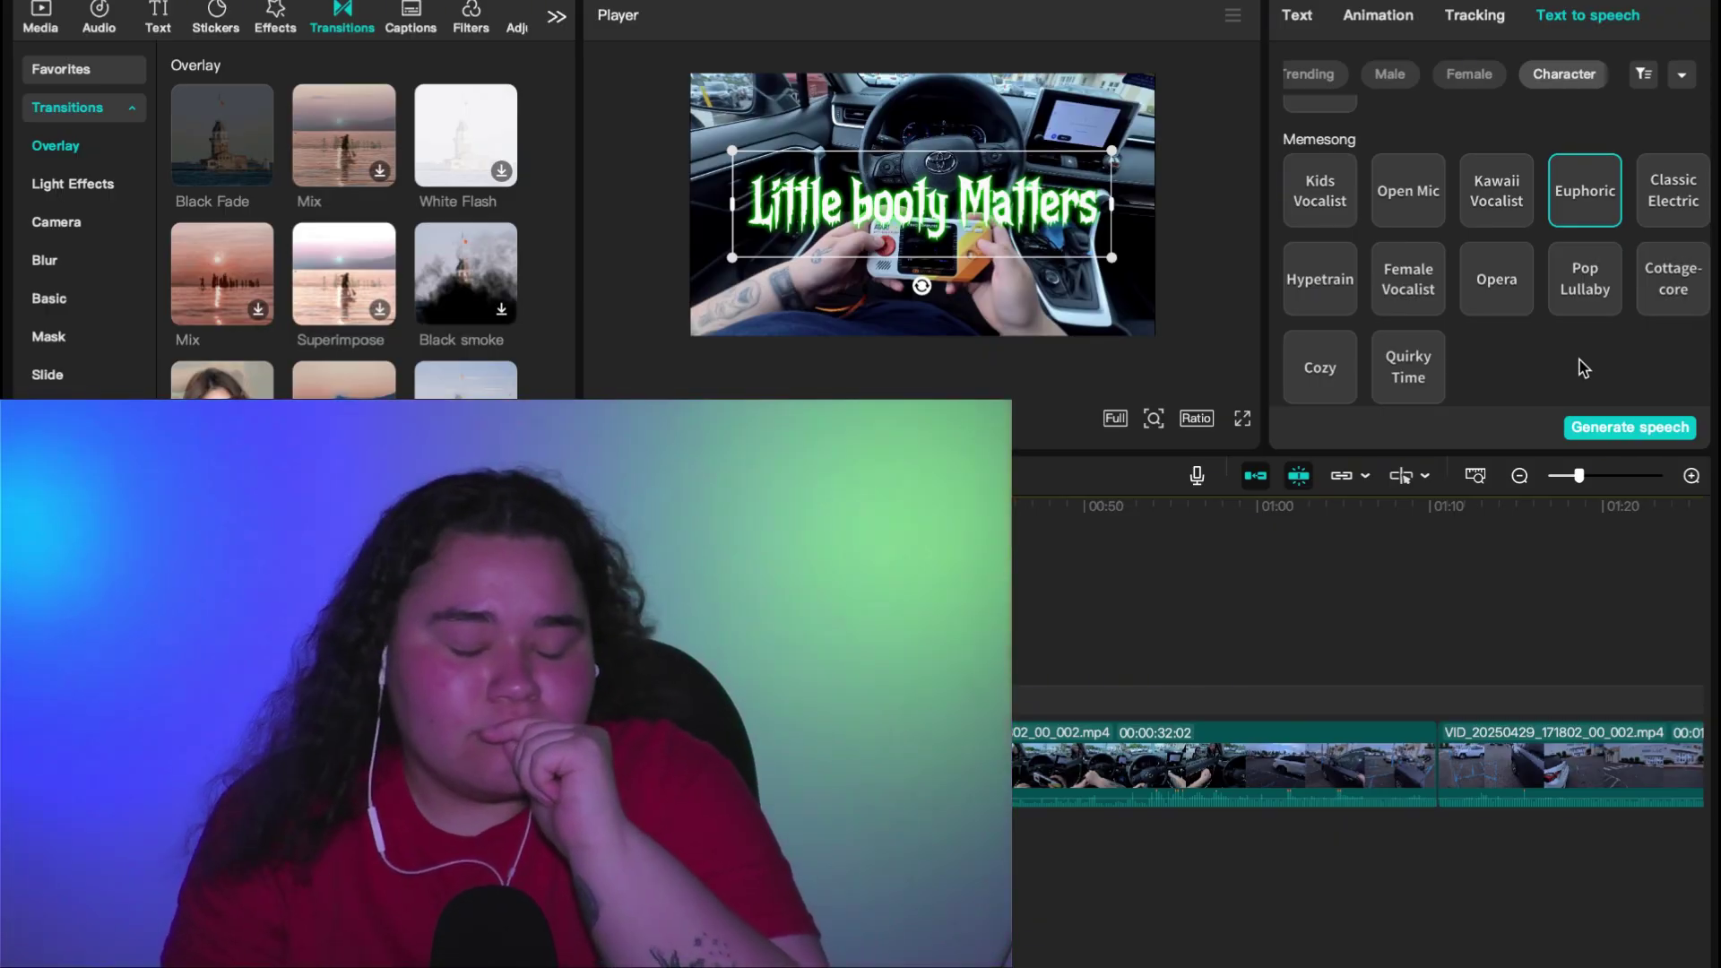
mouse_move(1586, 186)
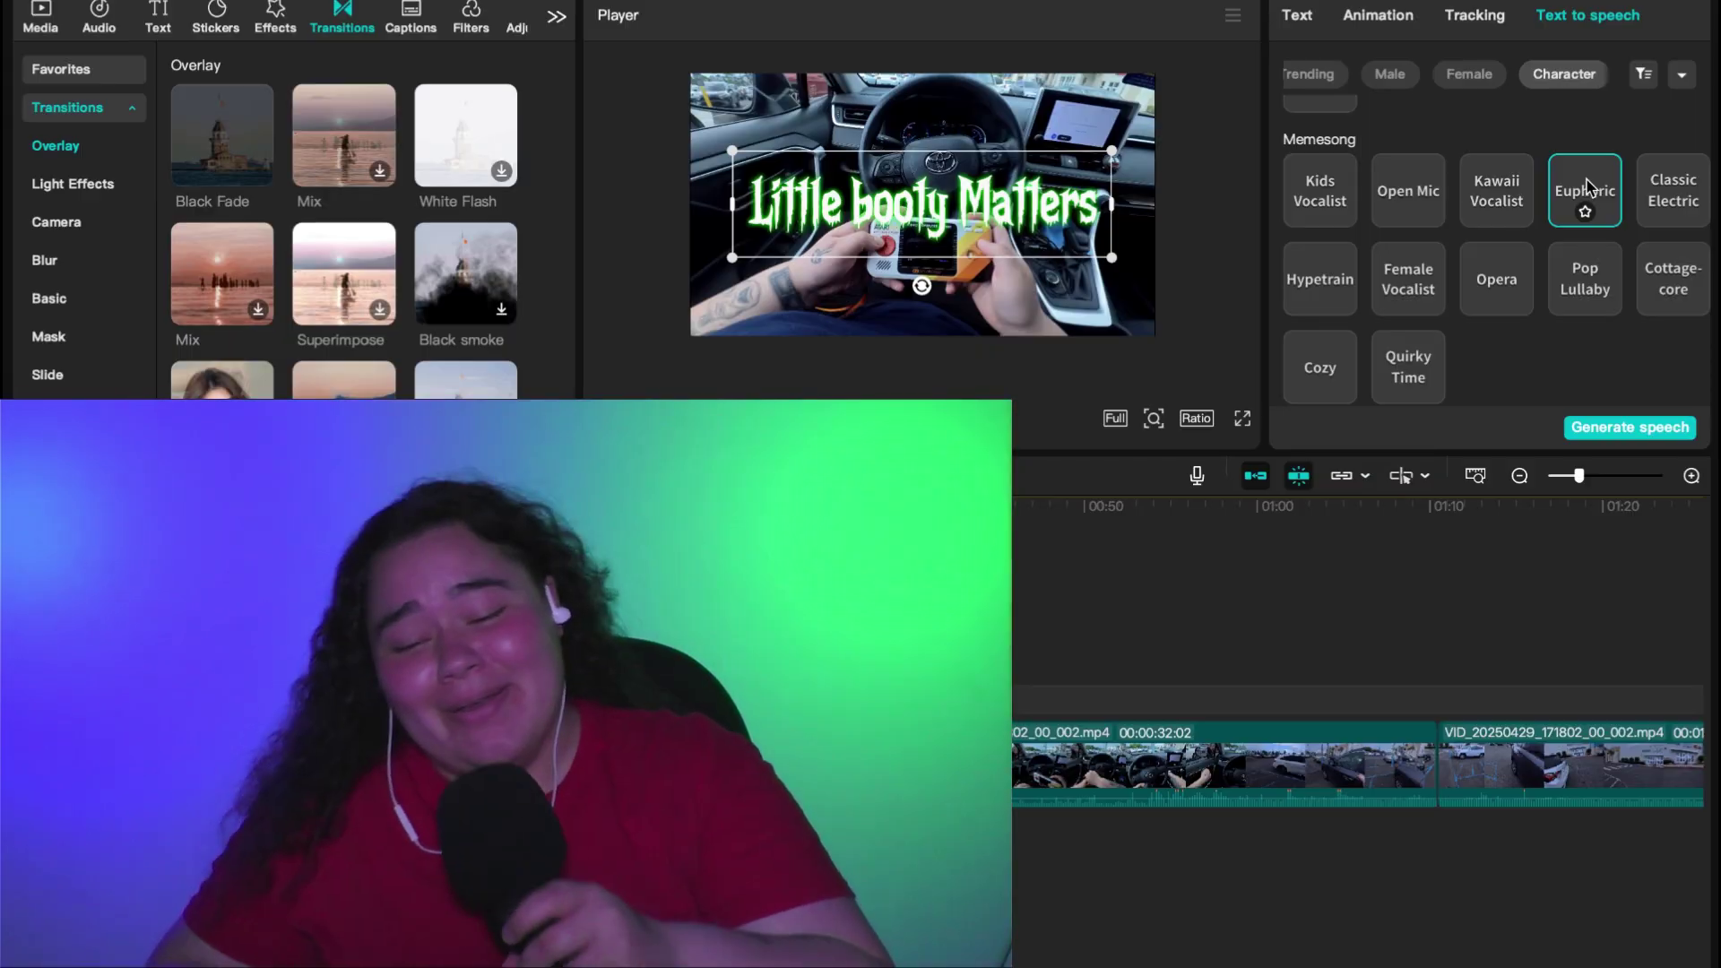
click(1317, 269)
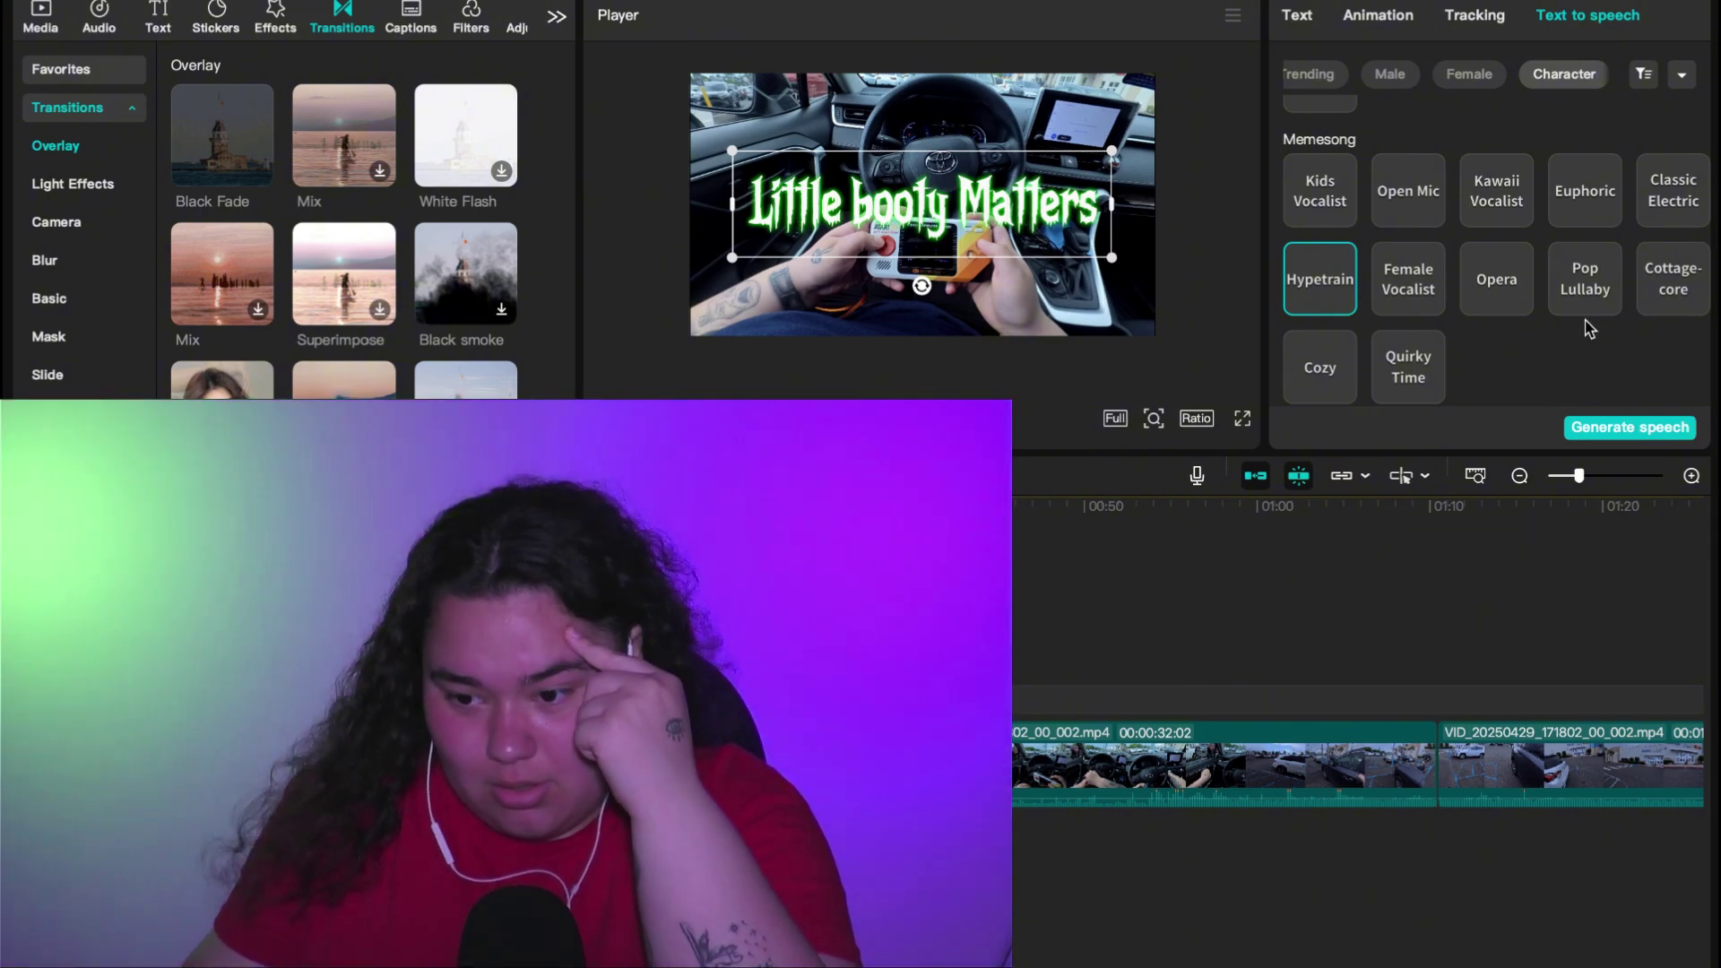
click(1664, 285)
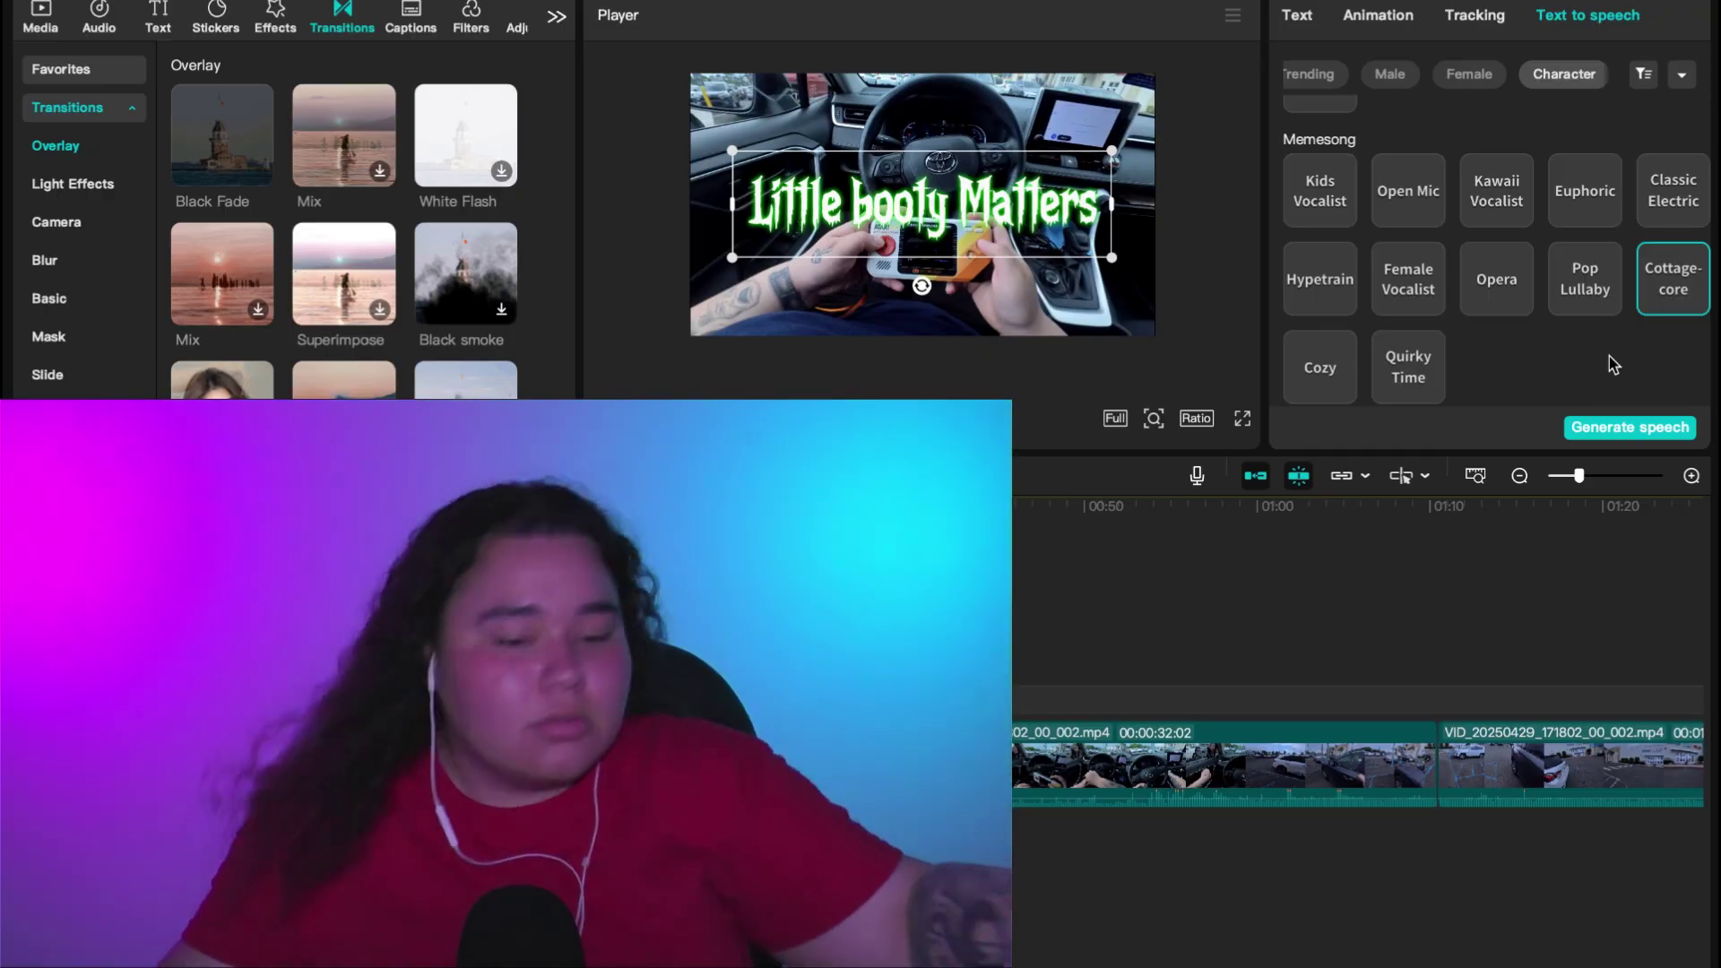
click(1317, 364)
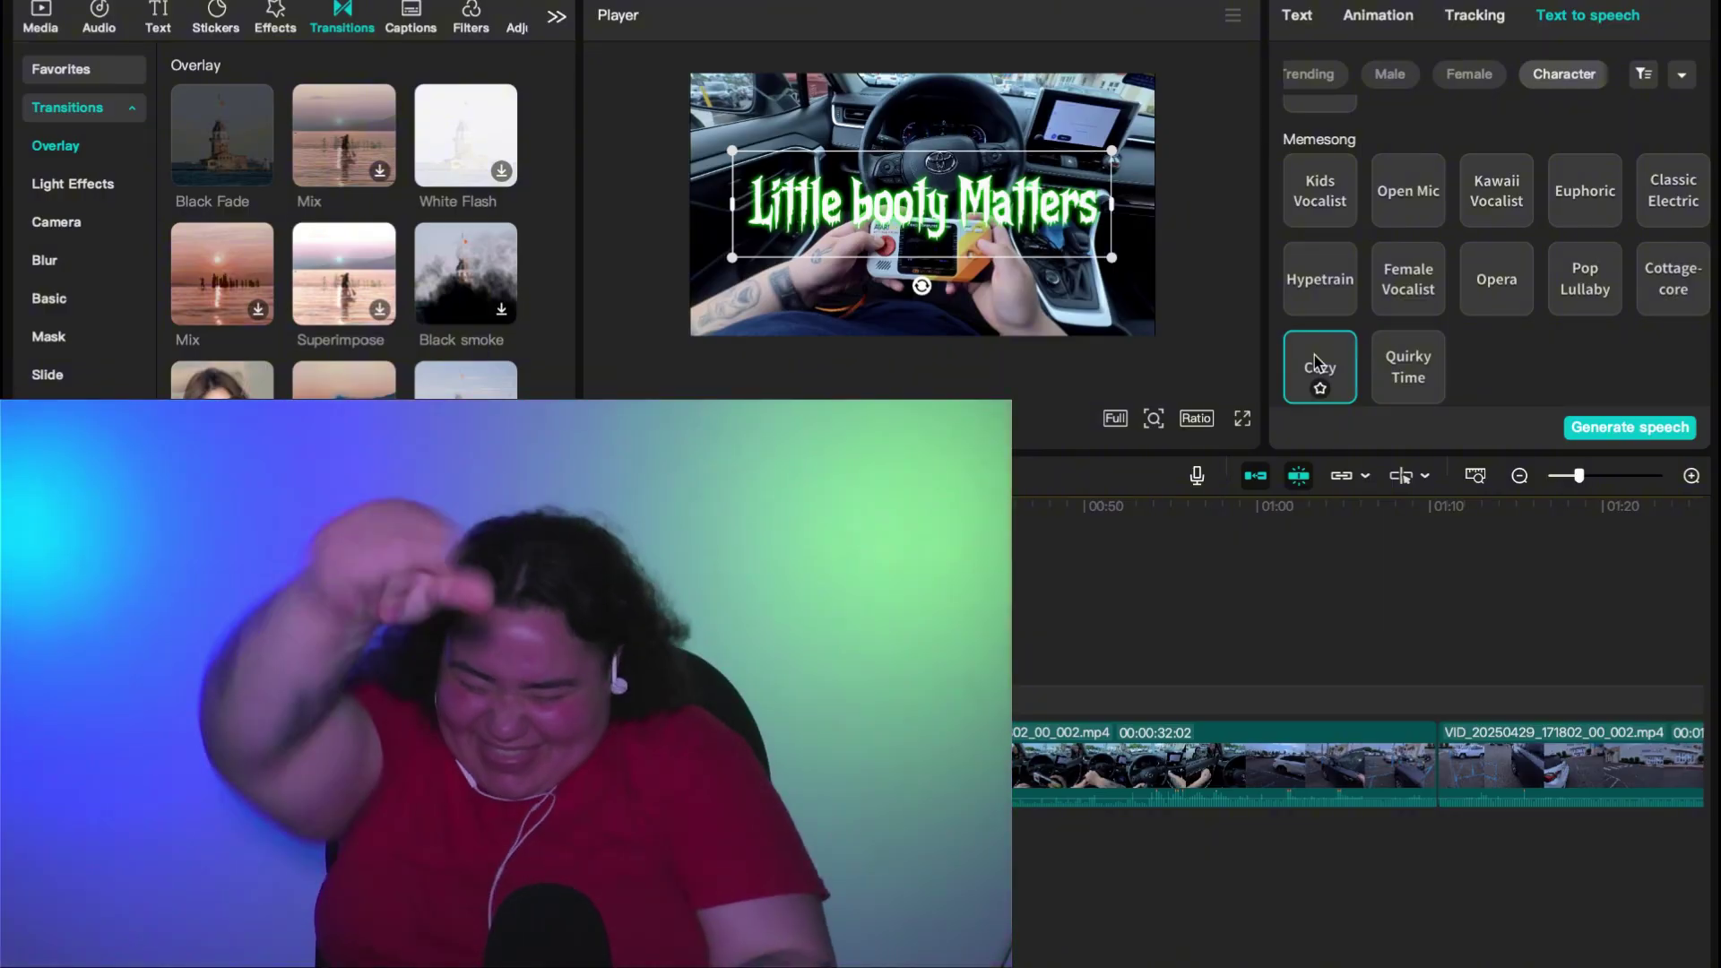
click(1409, 190)
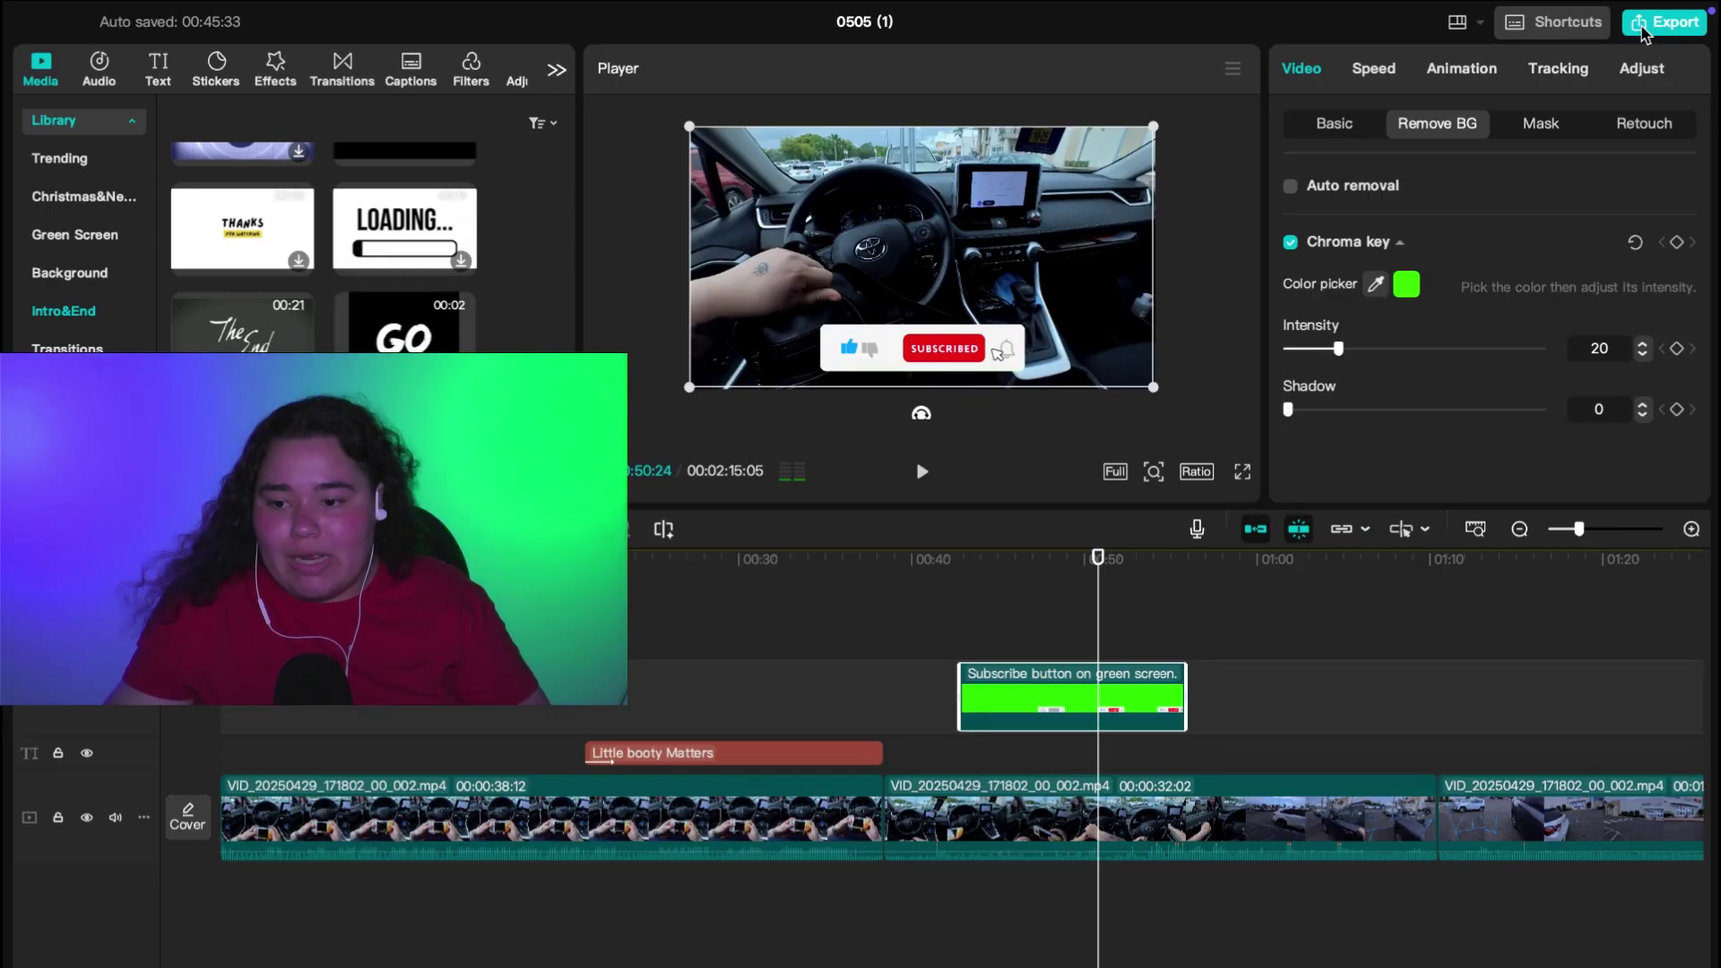
Open the project's export settings, choose a frame rate of 24fps, and cancel the export.
click(1646, 27)
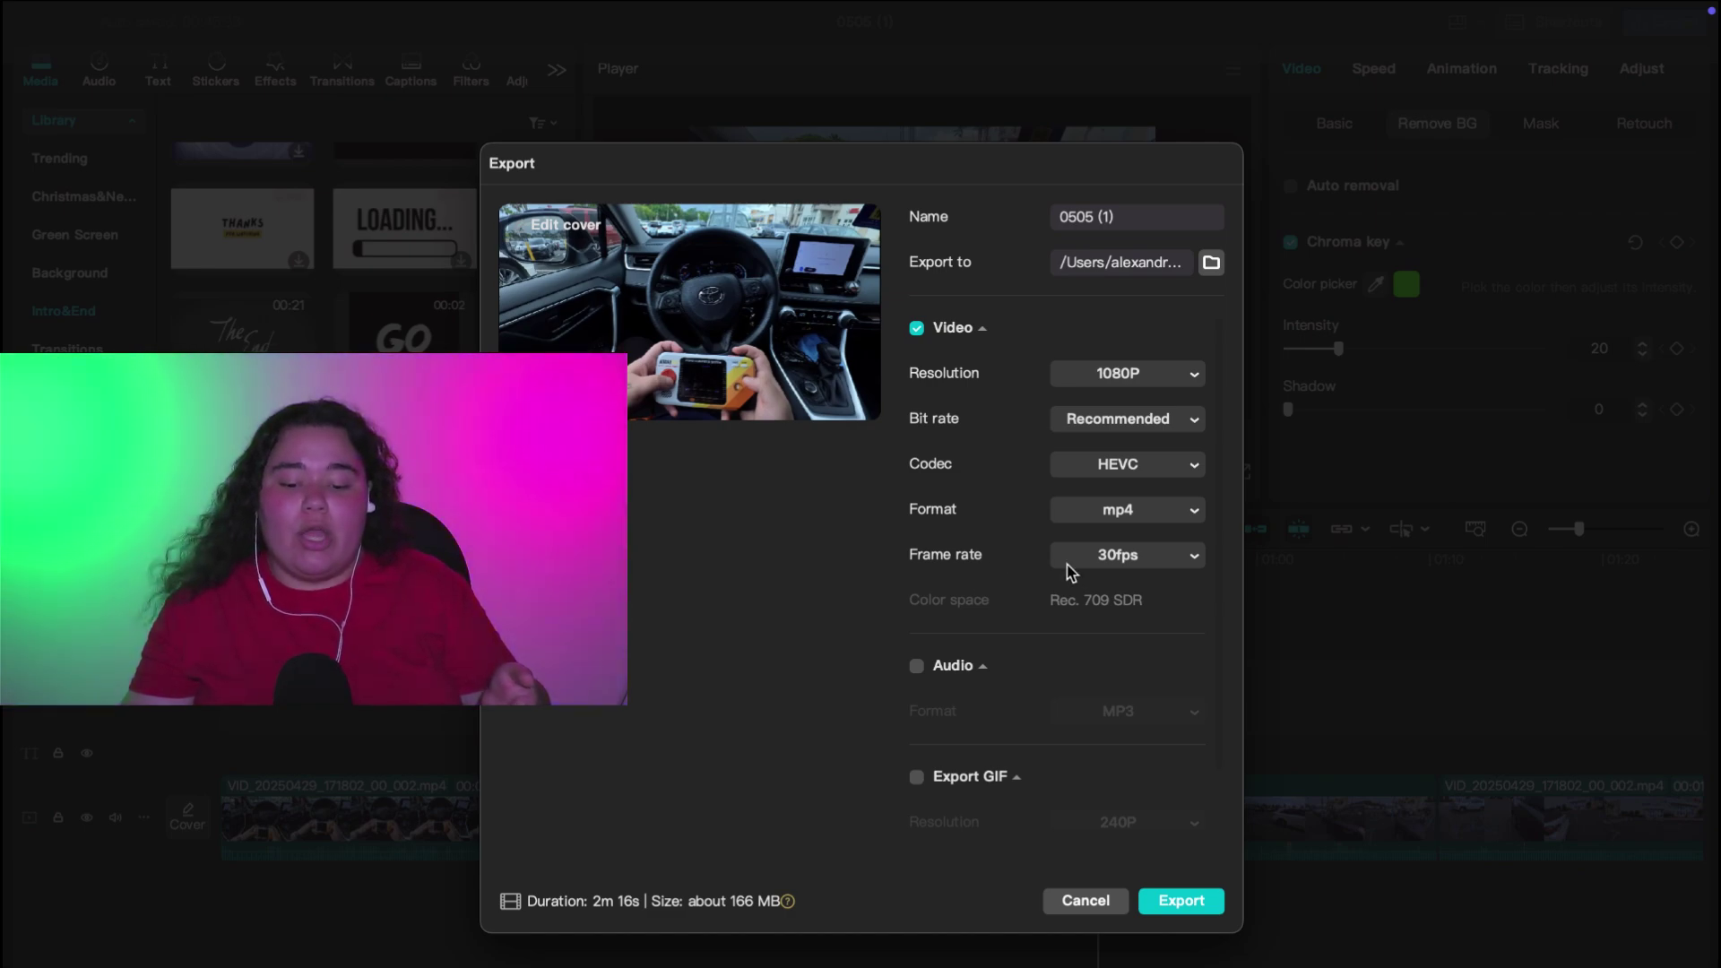
click(1136, 566)
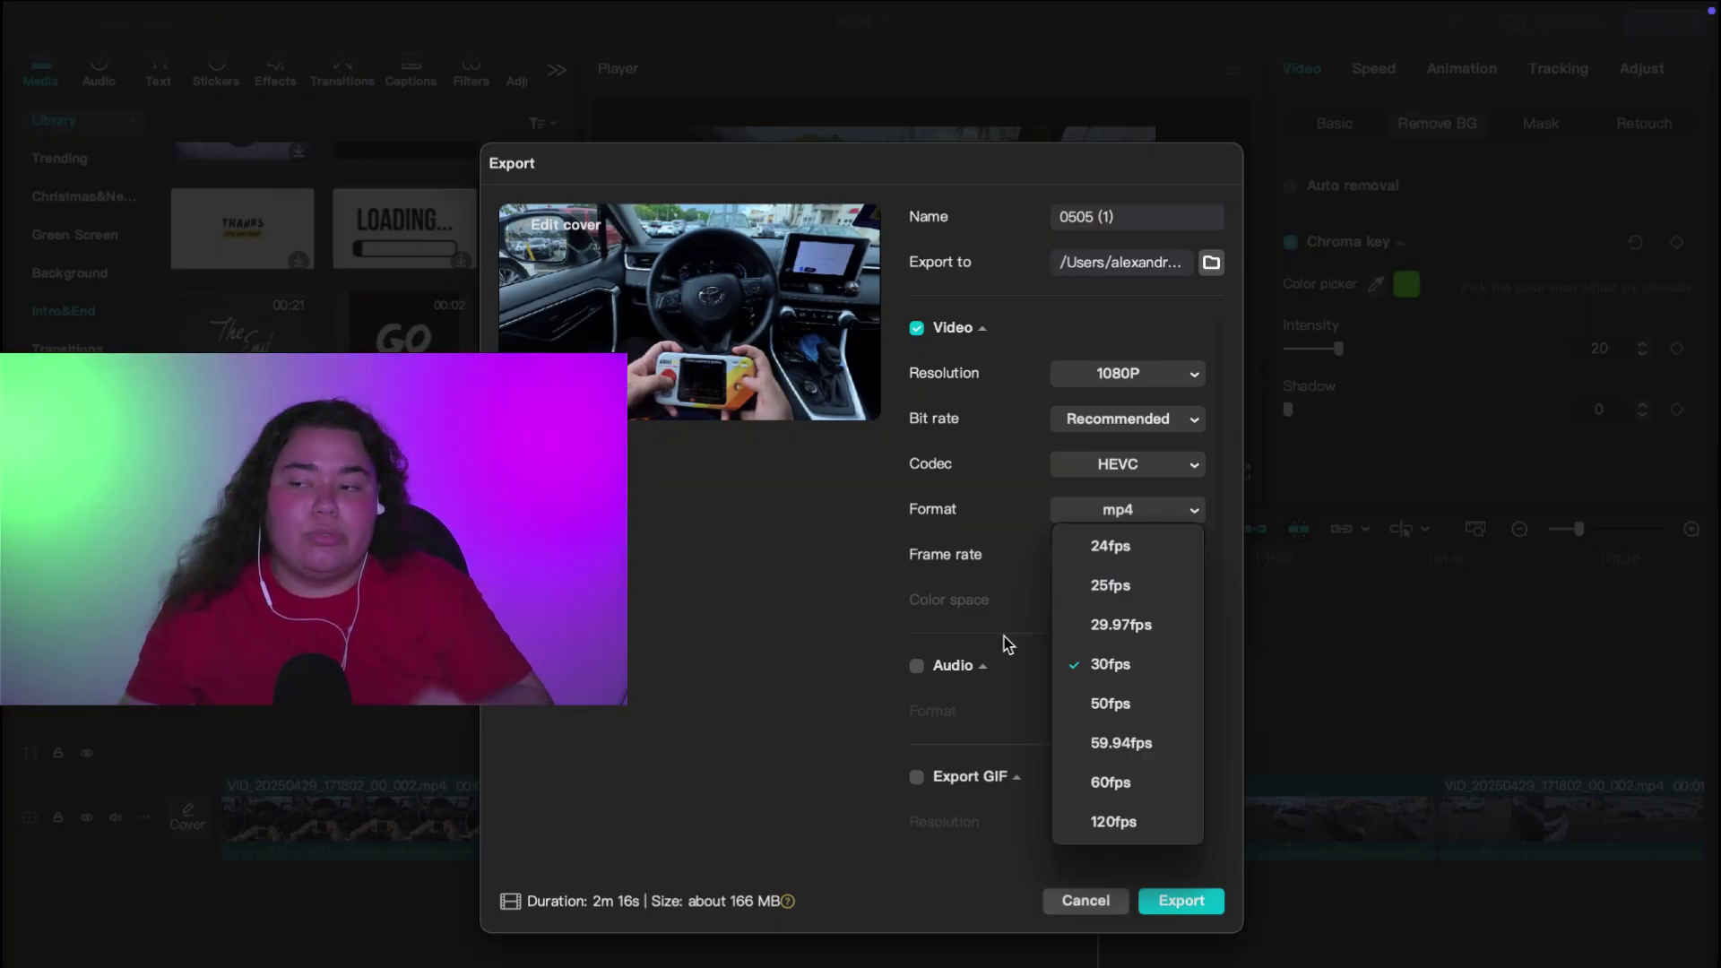
click(1109, 547)
scroll(1045, 755, down, 3)
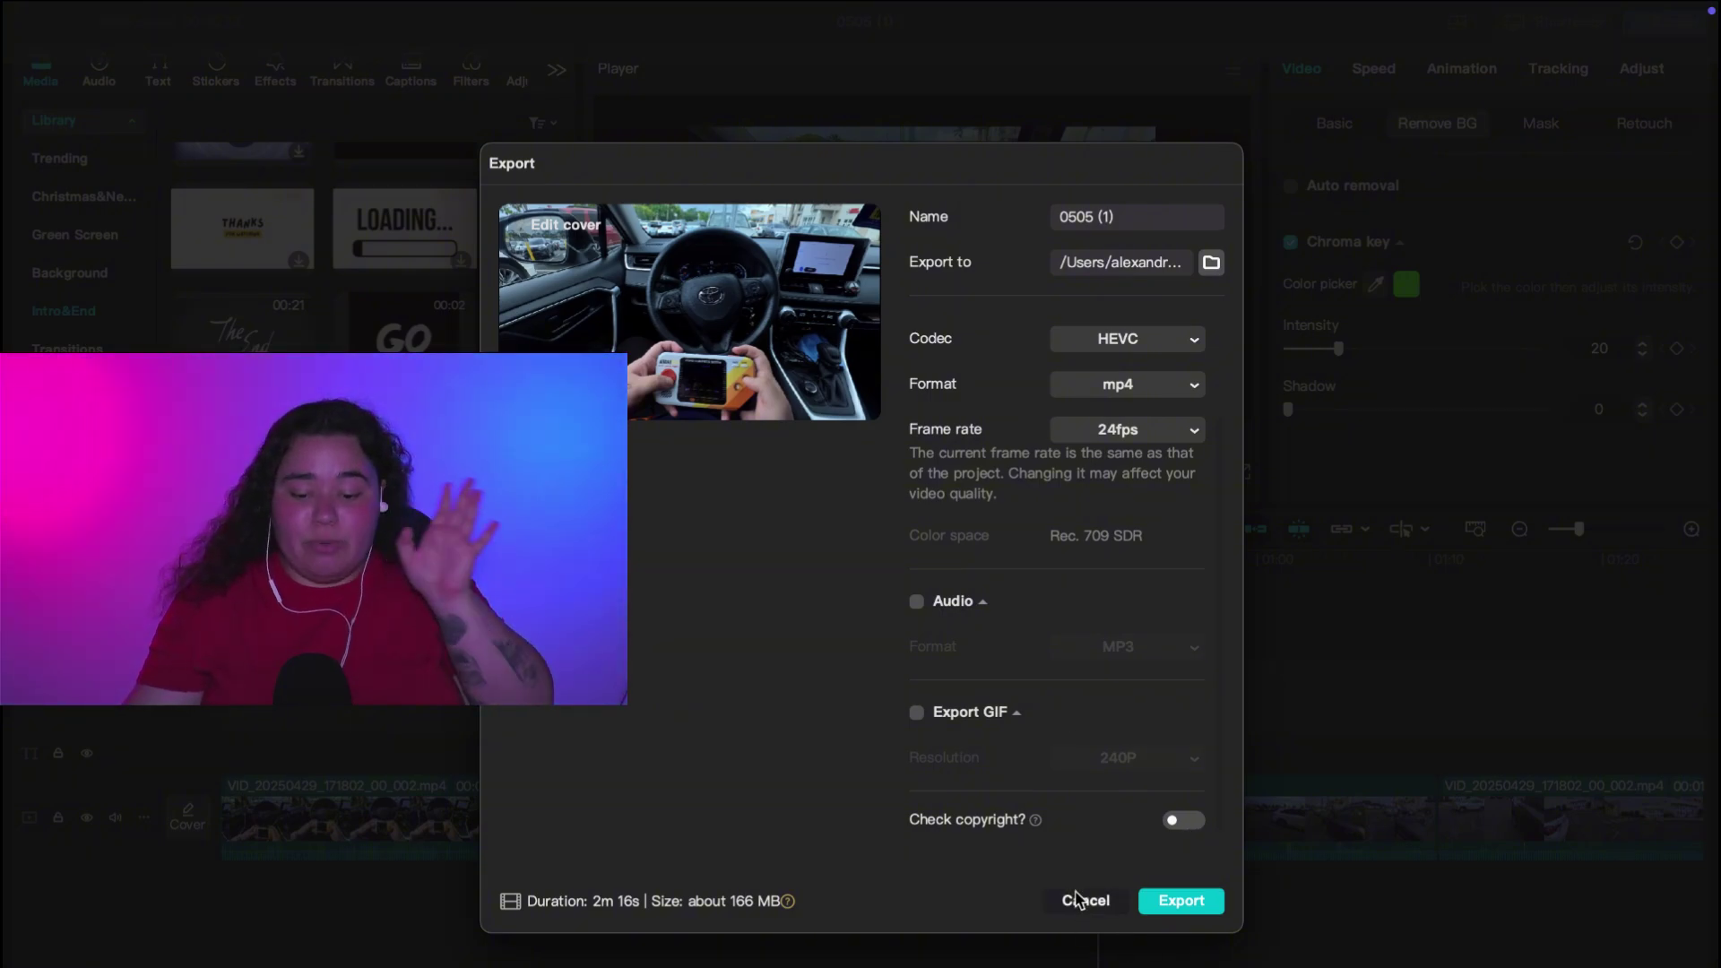
click(1082, 900)
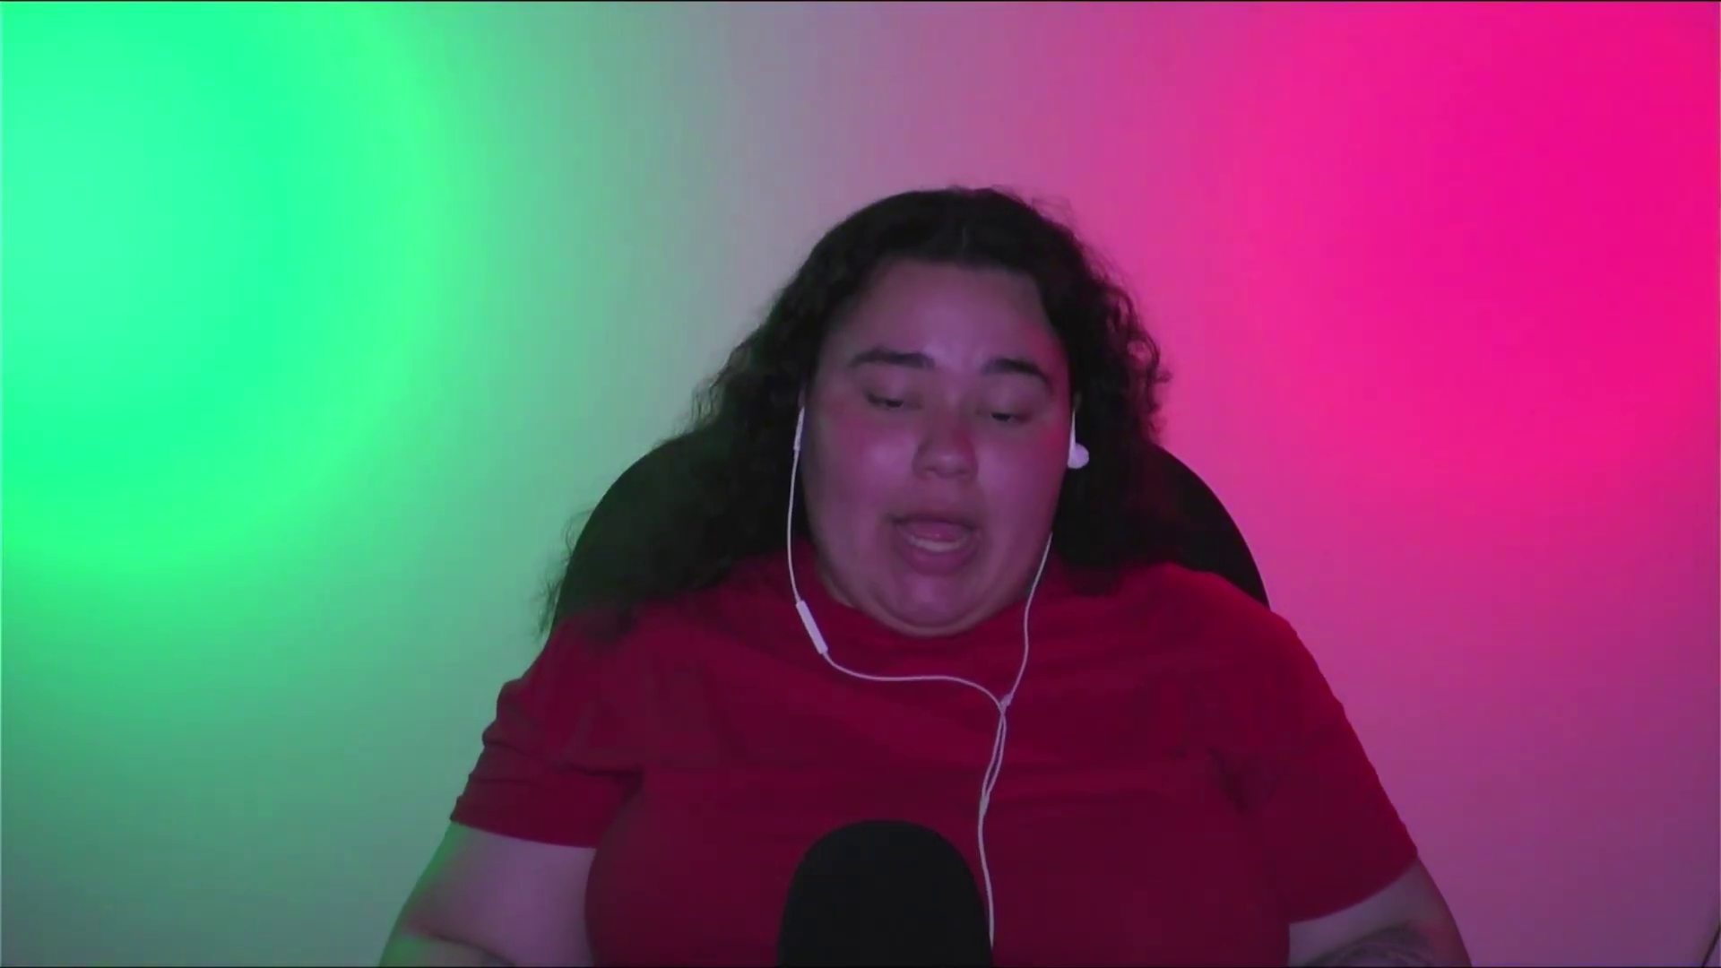